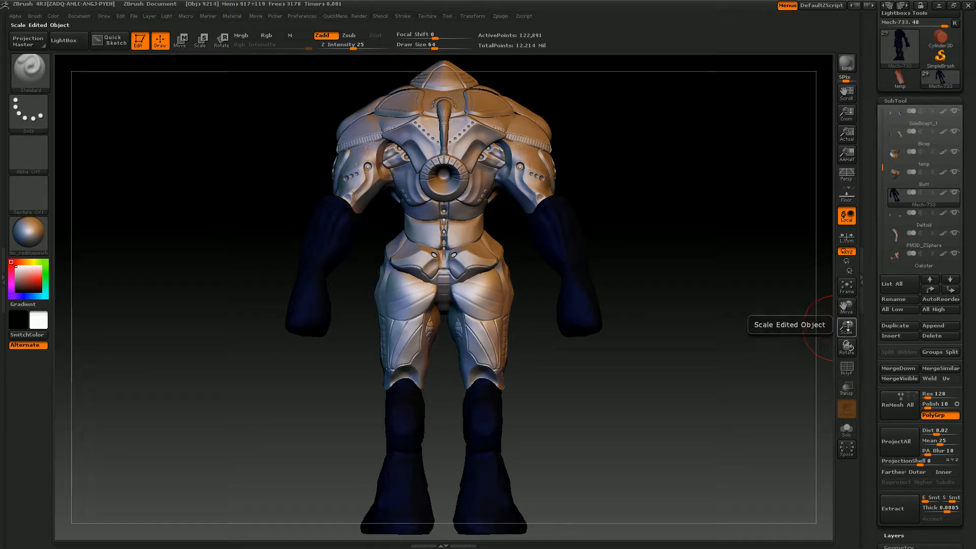
- Reduce the document background's gradient range until the backdrop behind the mech is a flat grey
left_click_drag(846, 329, 846, 325)
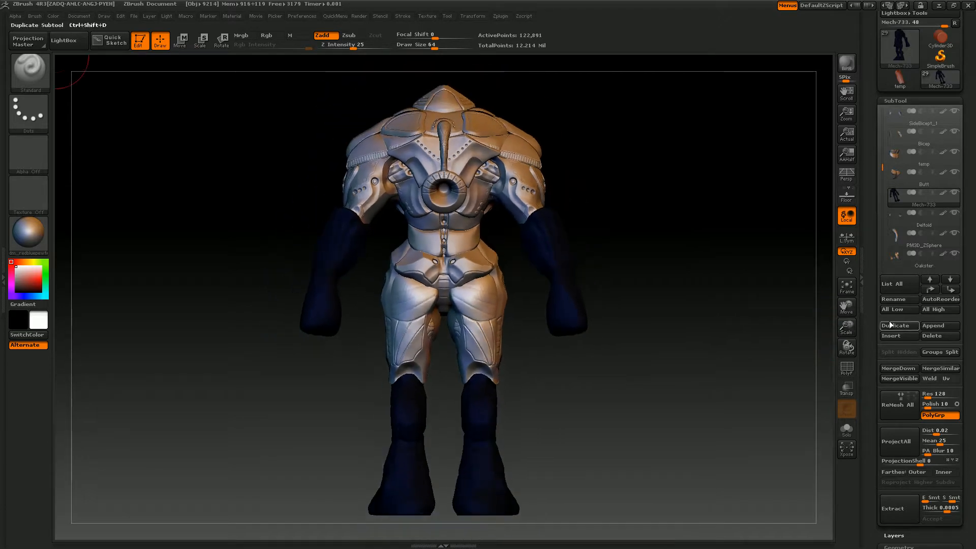
left_click(79, 16)
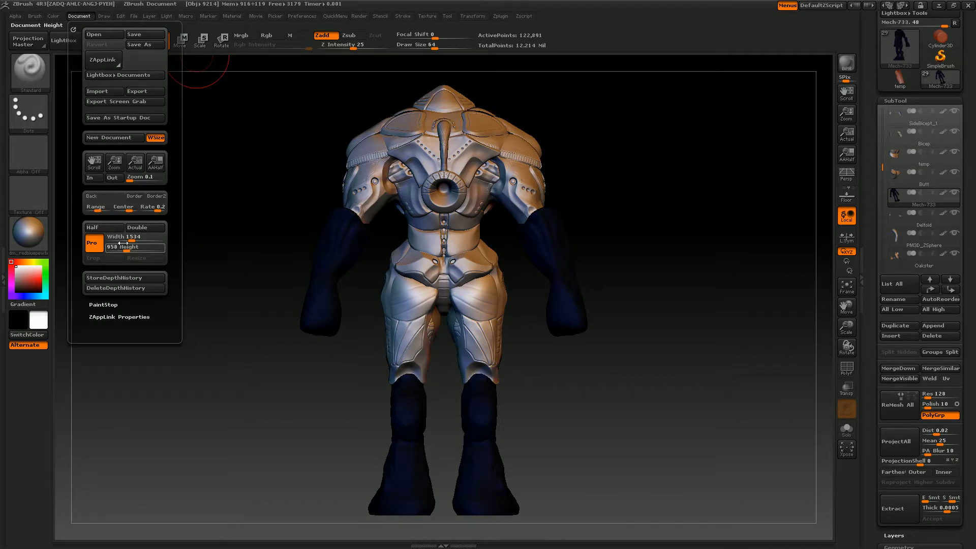
left_click_drag(99, 207, 85, 207)
- Duplicate the Mech-733 body subtool and bring the copy into view in the subtool list
left_click(899, 326)
left_click_drag(882, 165, 879, 171)
left_click_drag(663, 367, 520, 364)
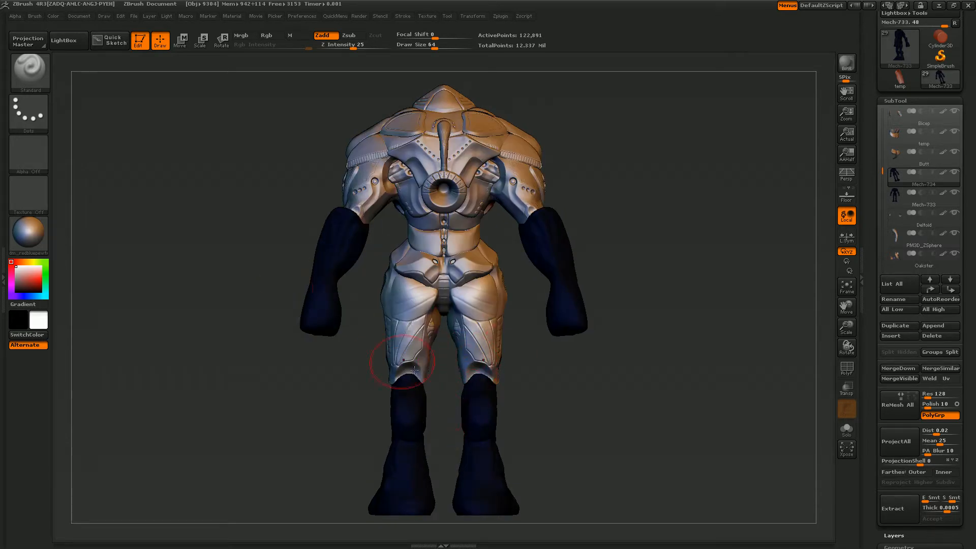
- Set the selection brush to SelectLasso and isolate the duplicated body with Solo mode
left_click_drag(440, 387, 378, 360, "ctrl+shift")
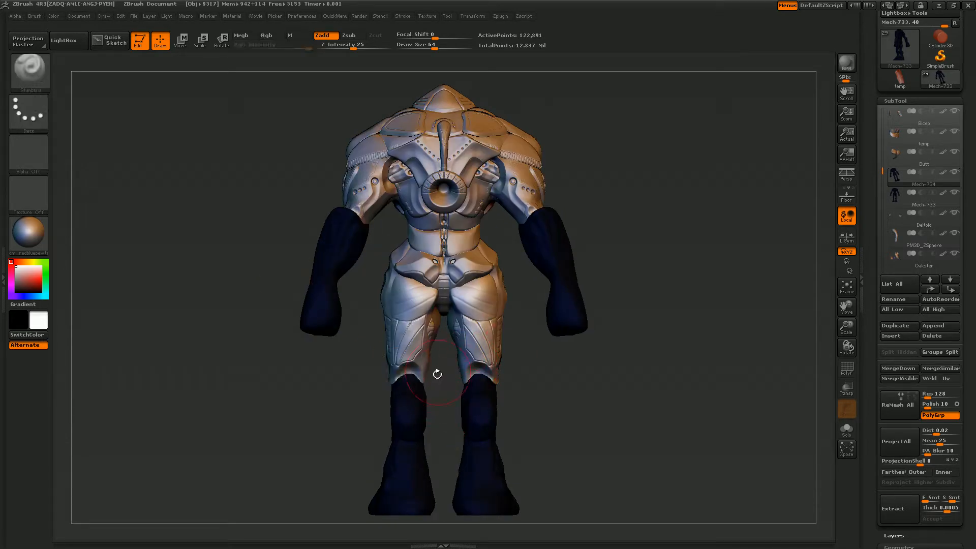
left_click(29, 71, "ctrl+shift")
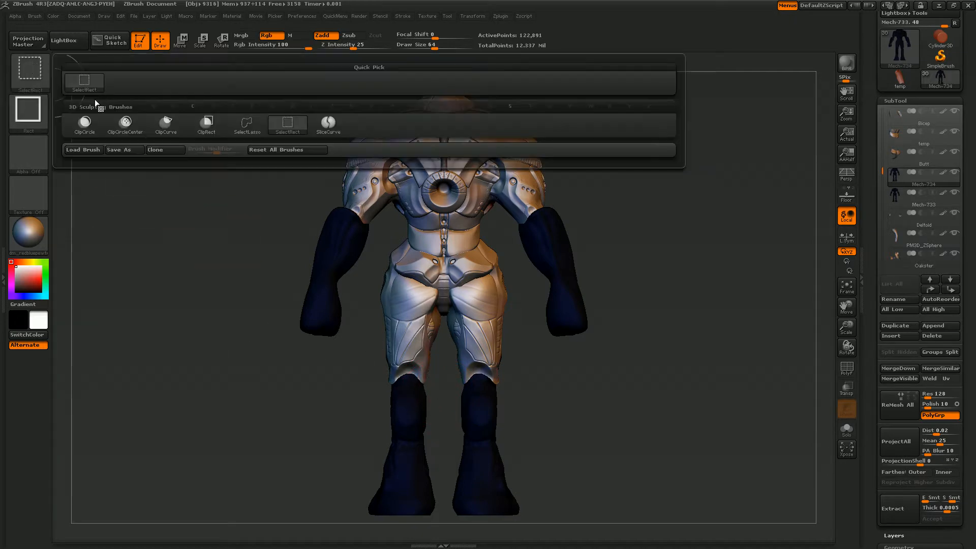
left_click(246, 124)
left_click(846, 427)
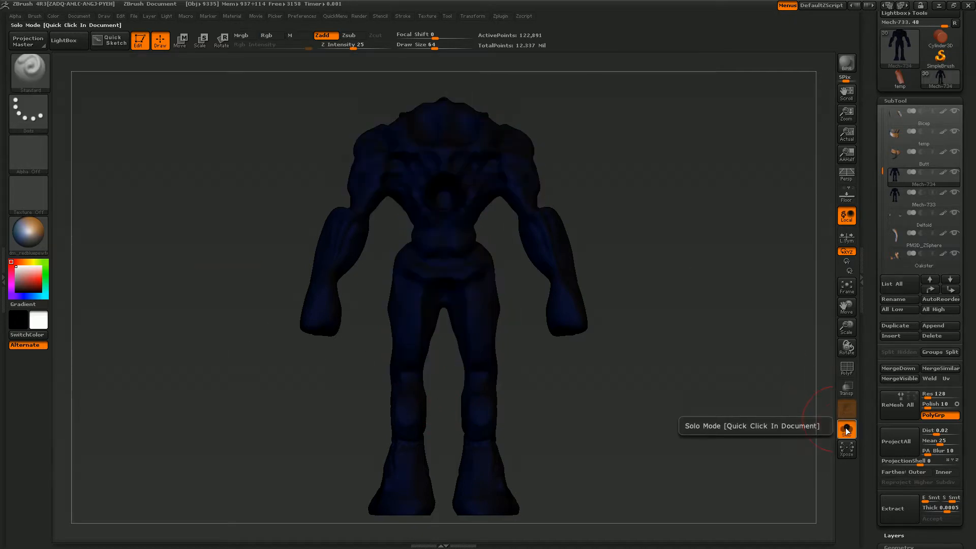
- Lasso-select one lower leg between knee and ankle so the rest of the duplicated body is hidden
mouse_move(438, 384)
left_mouse_down("ctrl+shift")
mouse_move(373, 392)
mouse_move(406, 469)
mouse_move(444, 406)
left_mouse_up("ctrl+shift")
left_click_drag(590, 436, 694, 442)
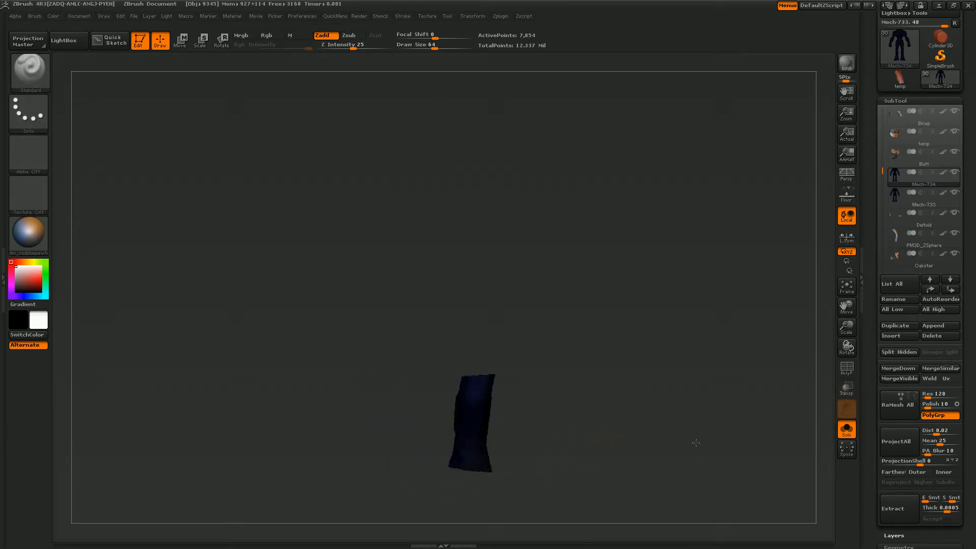
mouse_move(572, 421)
left_mouse_down()
mouse_move(636, 412)
mouse_move(573, 411)
left_mouse_up()
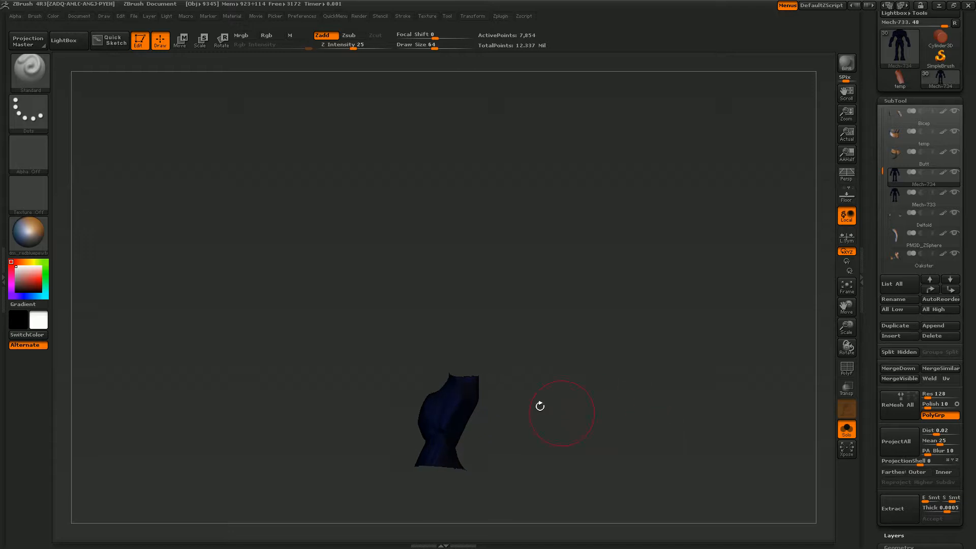
mouse_move(477, 350)
left_mouse_down("ctrl+shift")
mouse_move(435, 408)
mouse_move(485, 450)
mouse_move(539, 356)
left_mouse_up("ctrl+shift")
left_click_drag(588, 419, 505, 442)
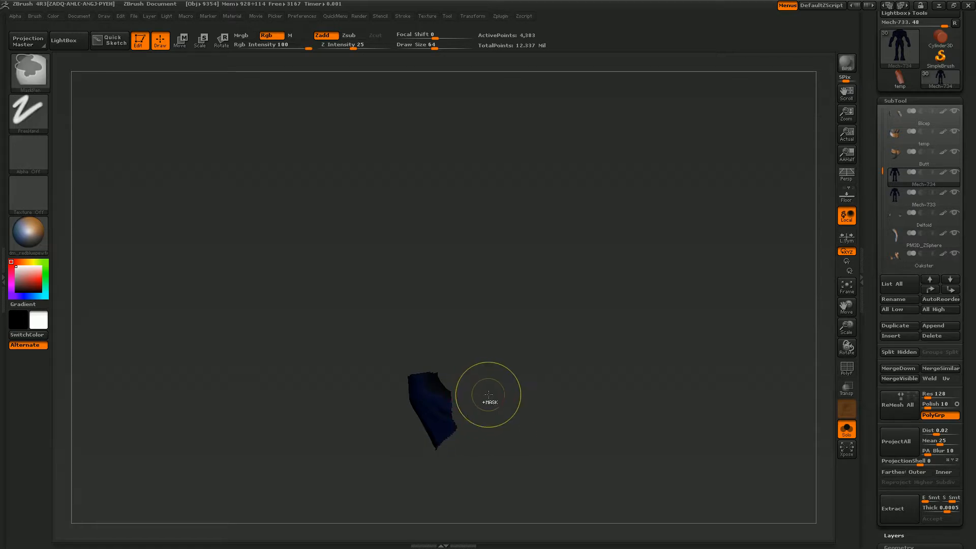
key("ctrl+z")
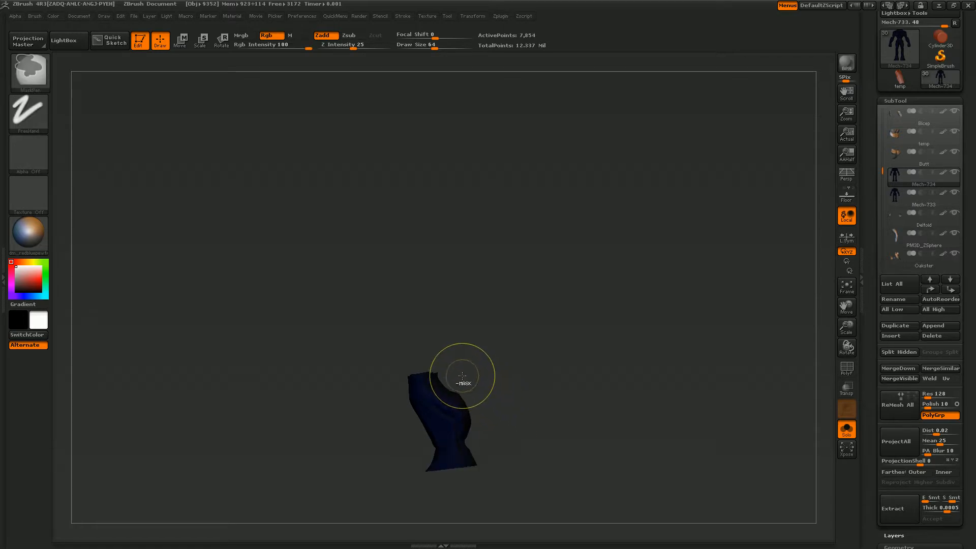
key("shift")
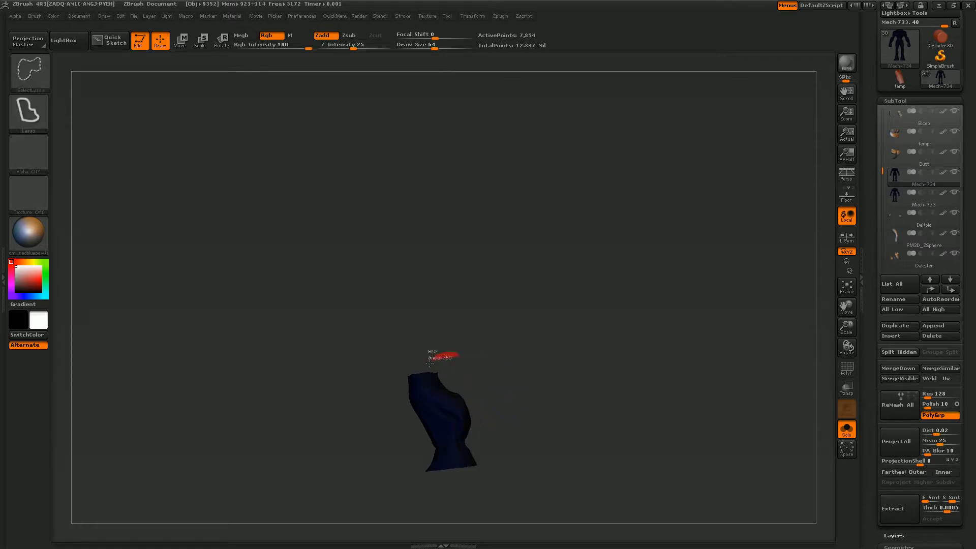
mouse_move(475, 445)
left_mouse_down()
mouse_move(513, 406)
mouse_move(623, 397)
mouse_move(608, 393)
left_mouse_up()
key("ctrl+z")
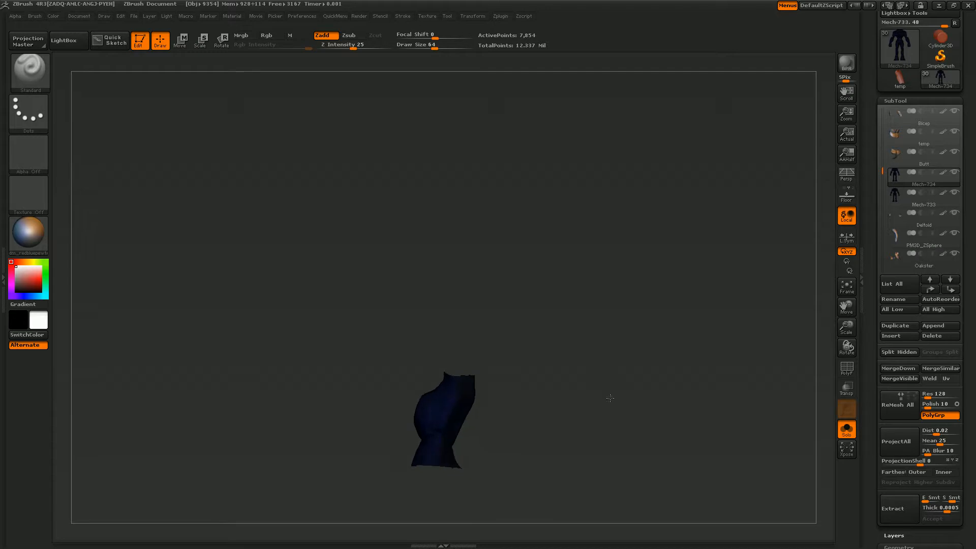
- Hide the lower edge of the isolated leg piece at the ankle with a lasso selection
key("ctrl+shift")
mouse_move(492, 475)
left_mouse_down("ctrl+shift")
mouse_move(436, 463)
mouse_move(384, 478)
mouse_move(422, 503)
left_mouse_up("ctrl+shift")
mouse_move(605, 422)
left_mouse_down()
mouse_move(527, 424)
mouse_move(549, 427)
left_mouse_up()
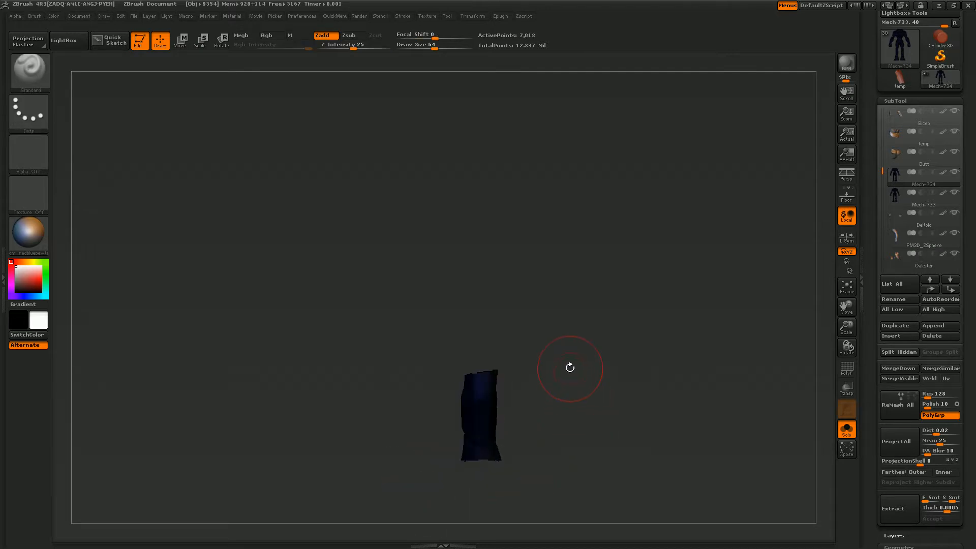
- Delete the hidden geometry and export the remaining leg piece as temp.OBJ, replacing the existing file
key("space")
left_click(596, 410)
left_click(598, 421)
double_click(118, 91)
left_click(517, 273)
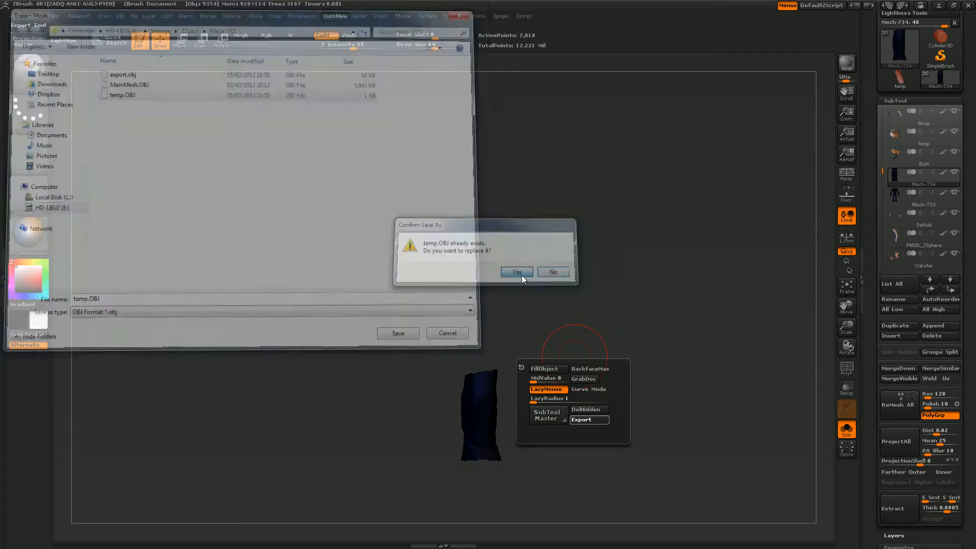
- Switch to 3D-Coat
left_click(937, 6)
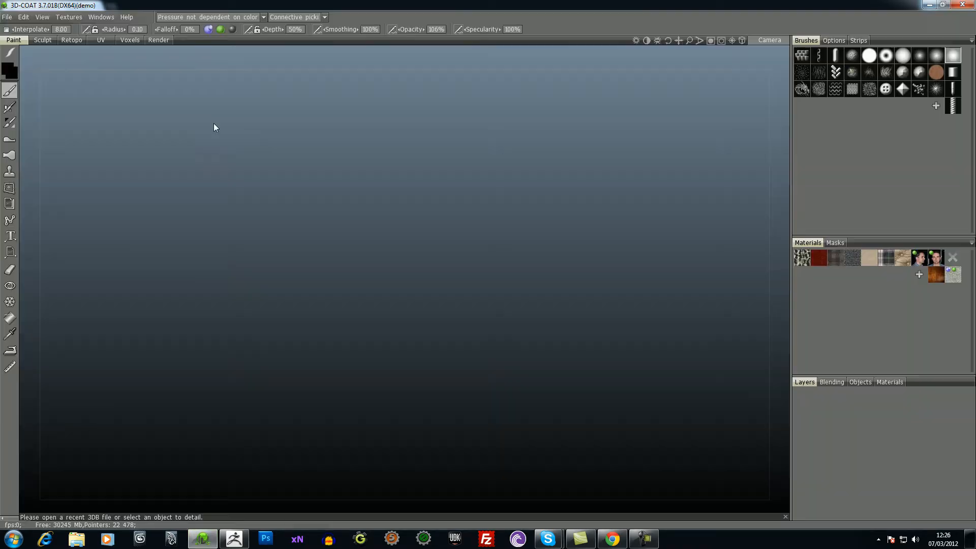
left_click(8, 17)
left_click(14, 43)
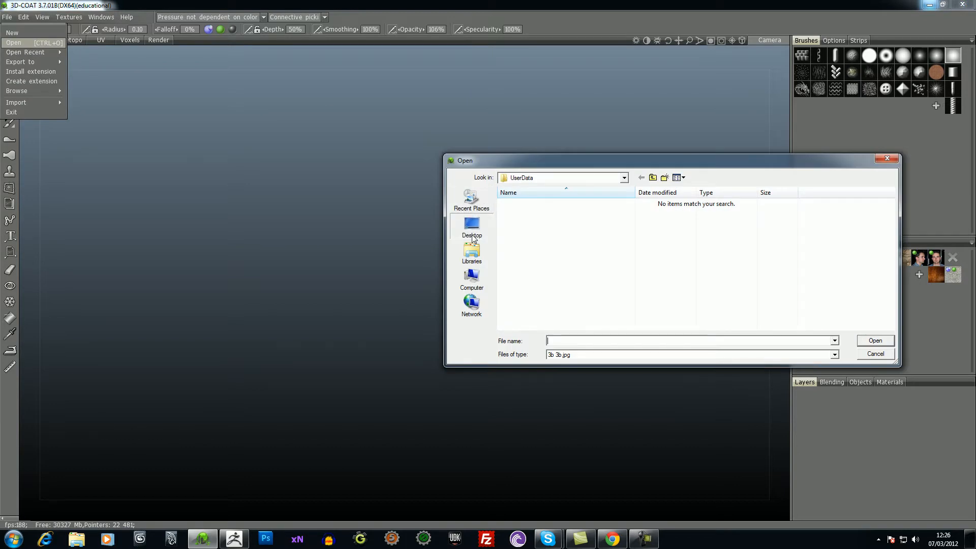
left_click(473, 229)
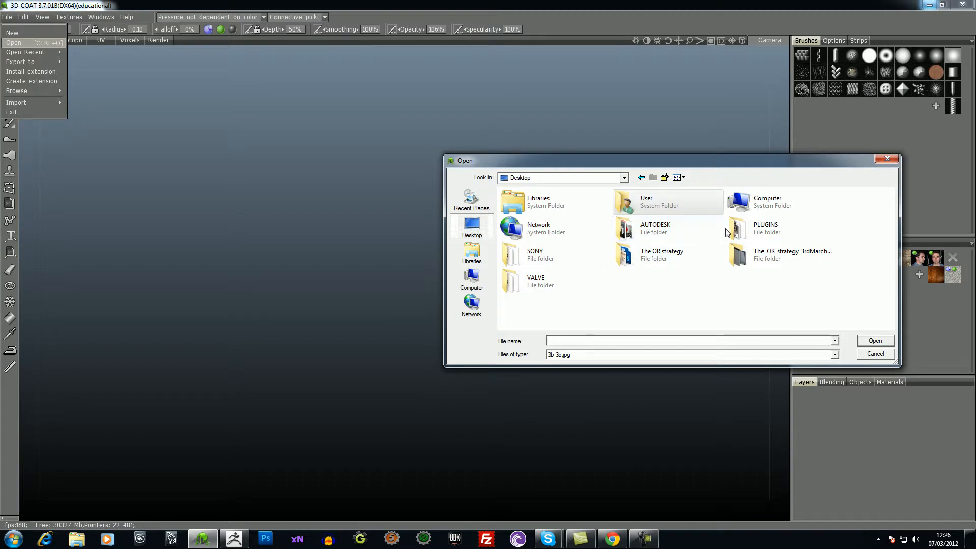
left_click(476, 281)
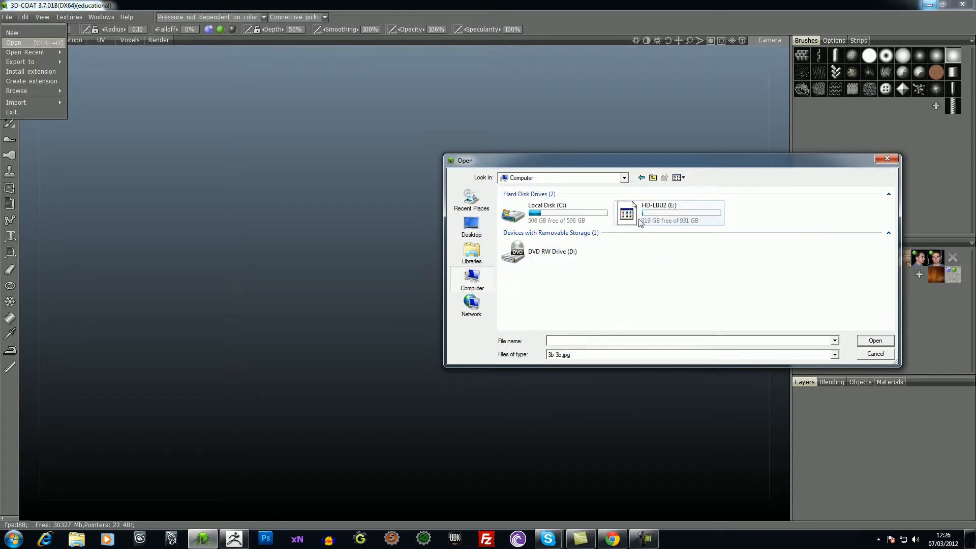
double_click(633, 223)
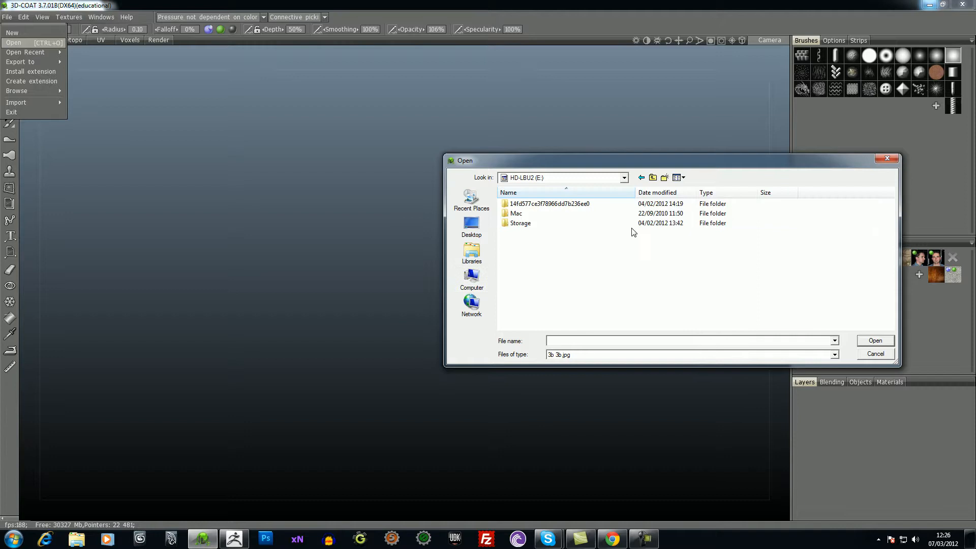
double_click(528, 223)
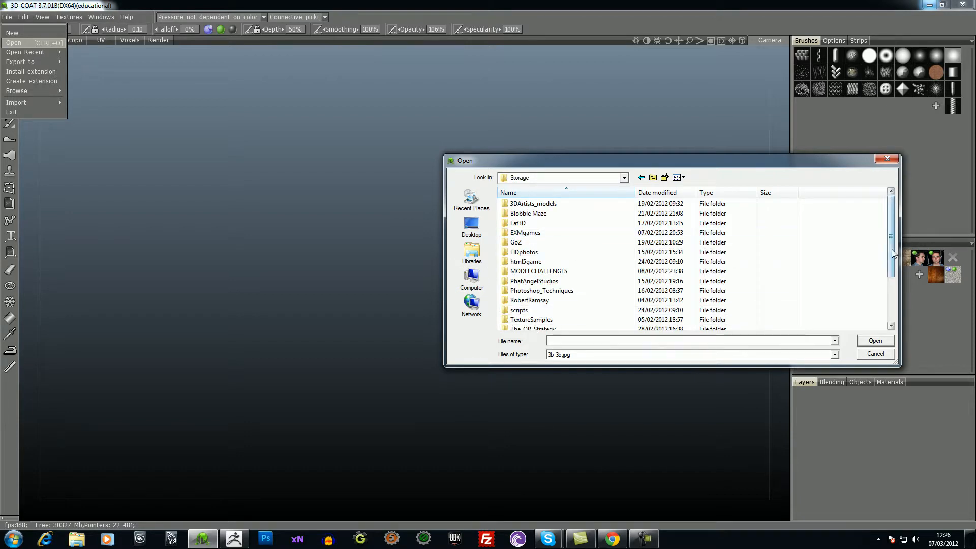
scroll(891, 259, "down", 3)
left_click(520, 321)
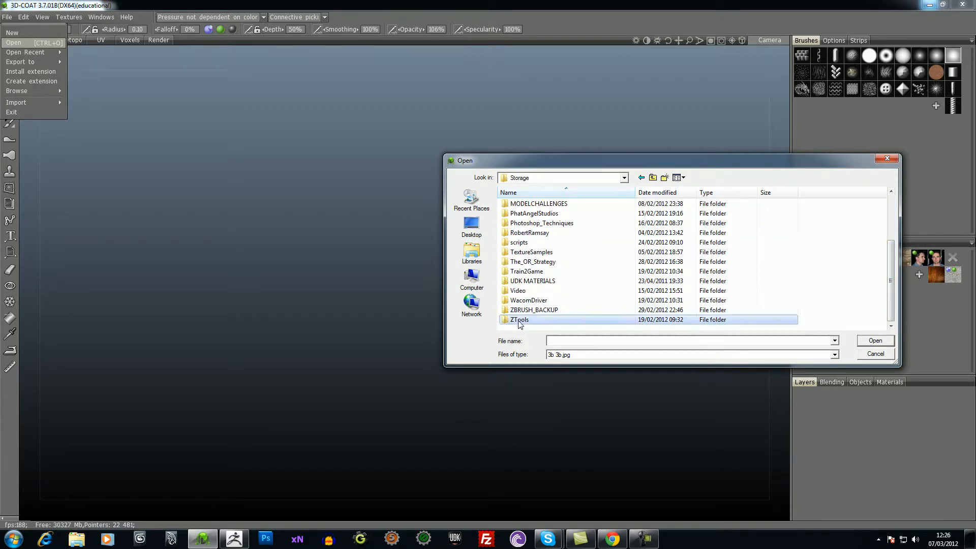
double_click(520, 320)
double_click(521, 204)
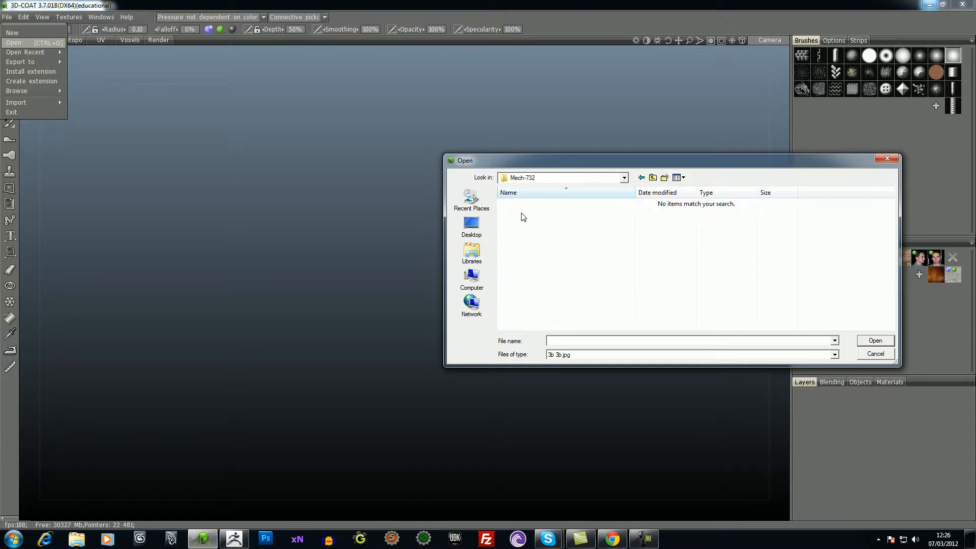
left_click(874, 355)
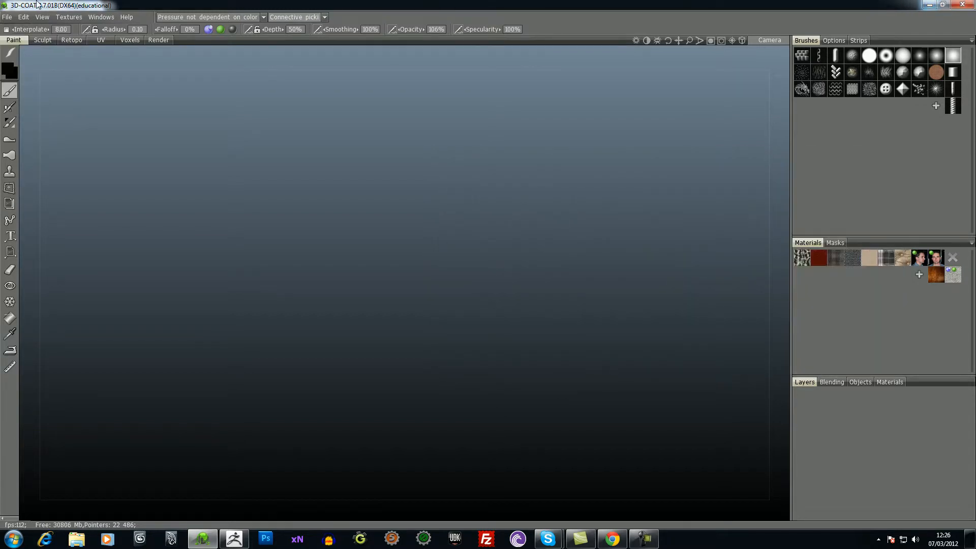
- Import the exported temp.OBJ leg piece with the Big Mesh import option
left_click(7, 17)
left_click(7, 18)
left_click(8, 19)
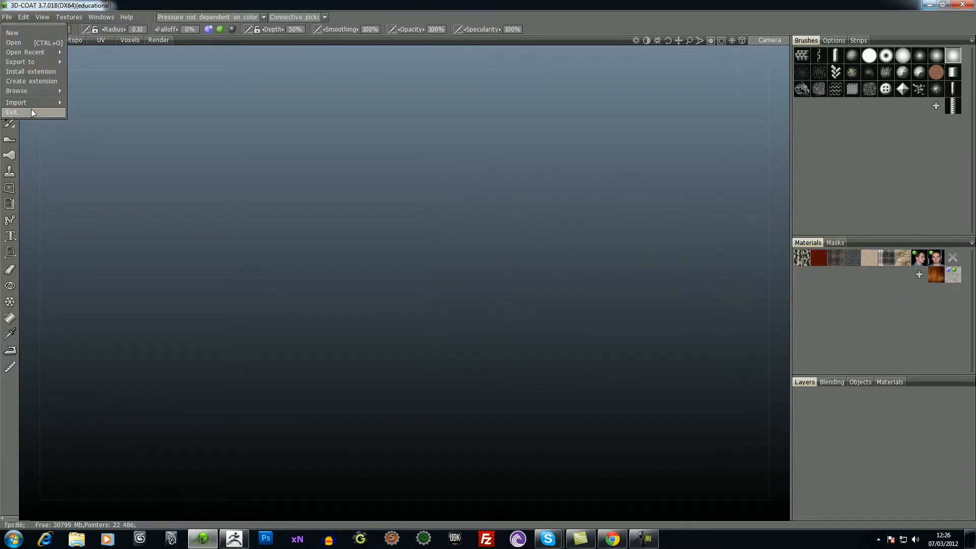
mouse_move(34, 103)
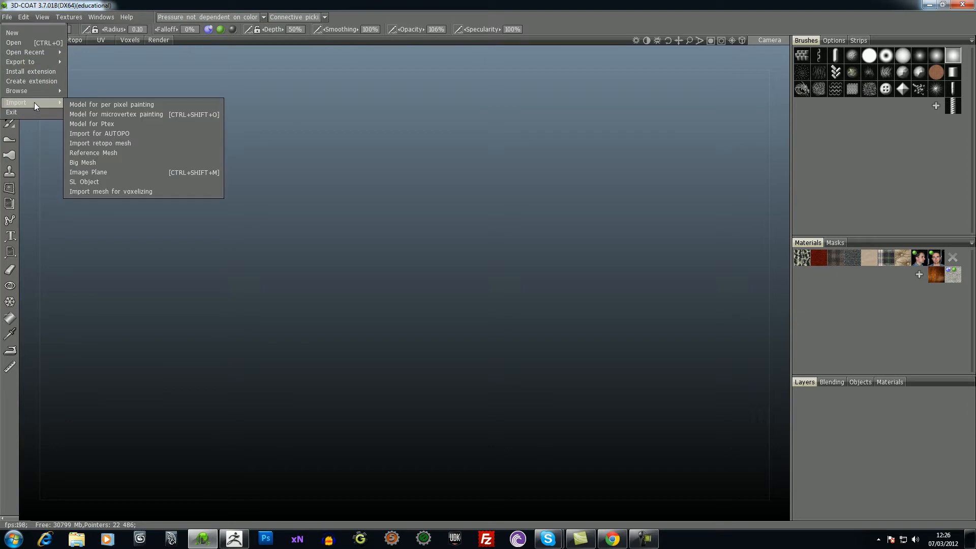
left_click(136, 159)
double_click(513, 222)
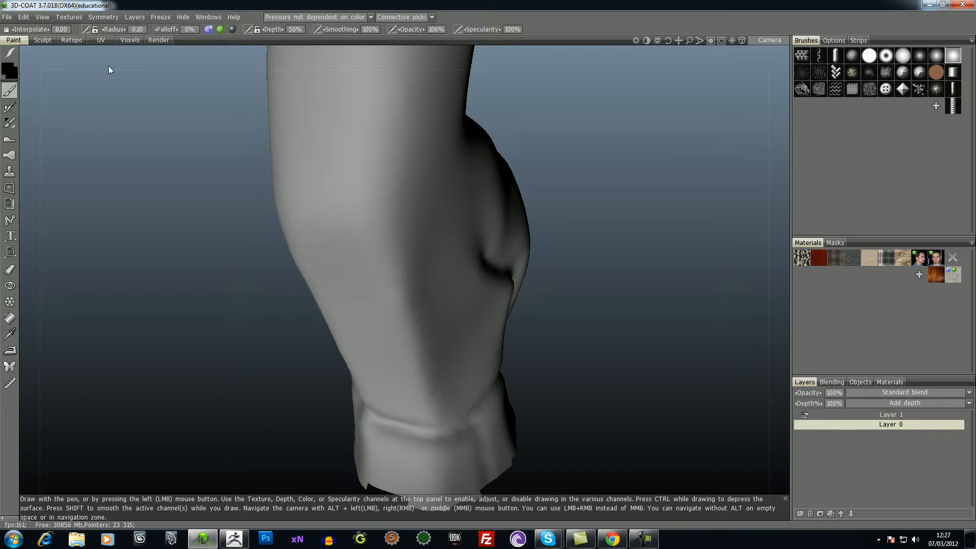
- Switch to the Retopo workspace and close the floating Groups and UV preview windows
left_click(75, 40)
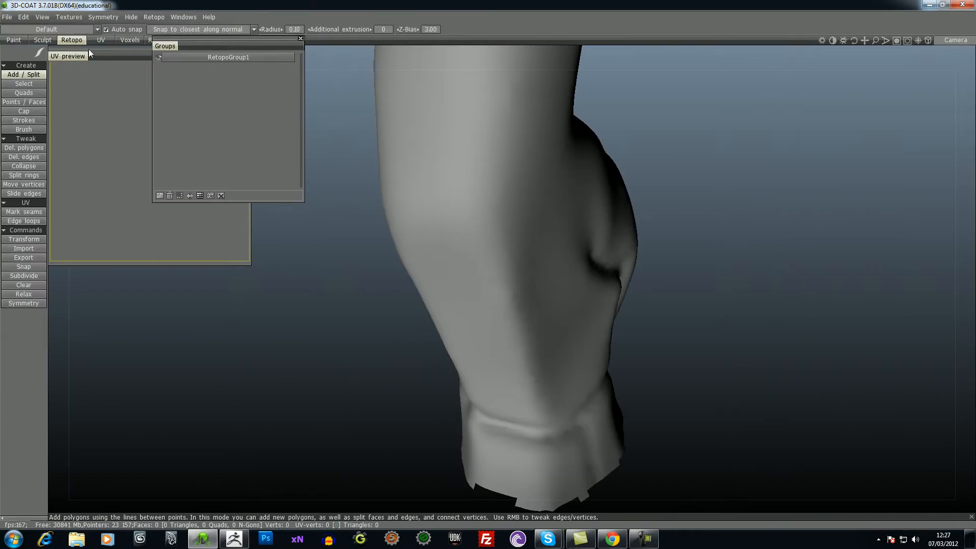
left_click(300, 38)
left_click(248, 50)
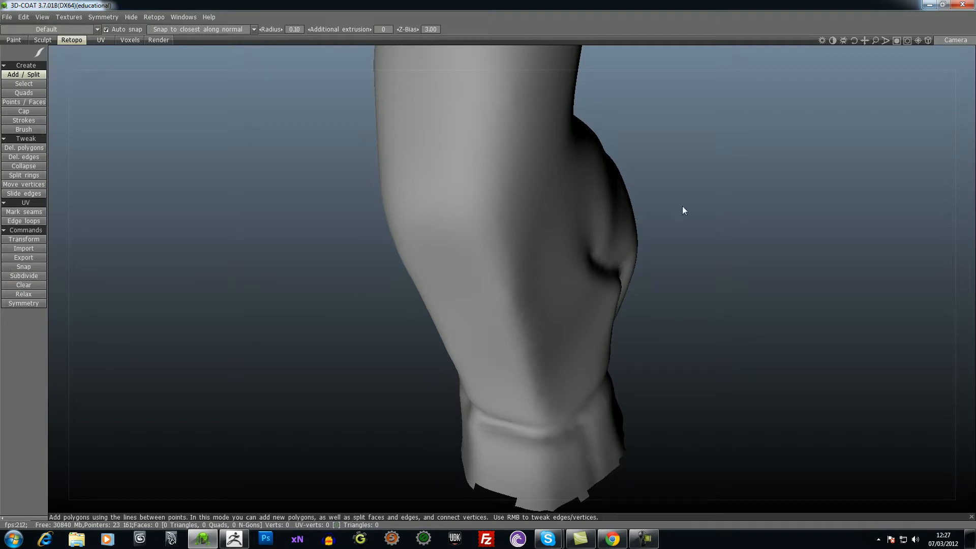
- Create the first retopo quad with Points / Faces just above the crease at the lower end of the calf
left_click_drag(739, 241, 724, 206)
right_click_drag(724, 205, 763, 361)
left_click_drag(762, 361, 852, 288)
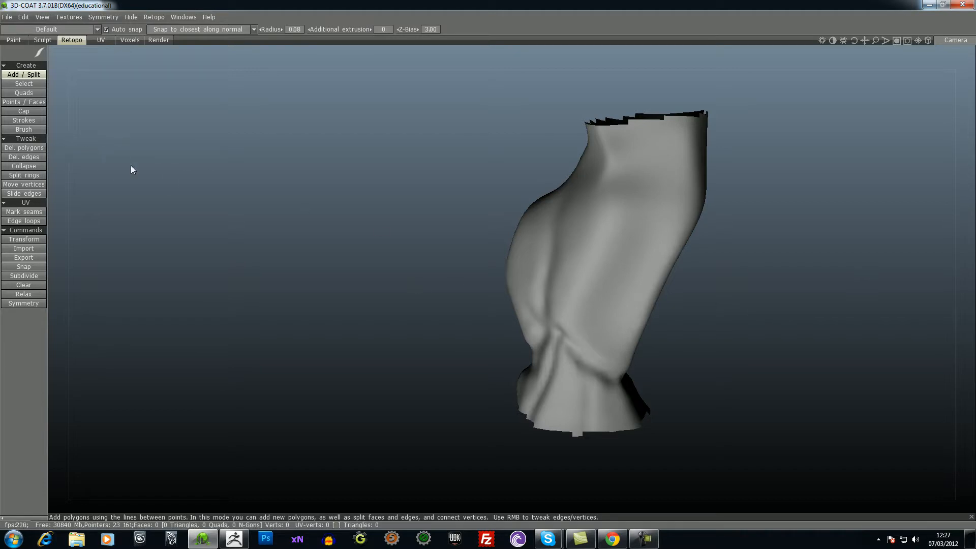
left_click(21, 103)
left_click(553, 318)
left_click(556, 278)
left_click(583, 287)
left_click(572, 331)
right_click(568, 301)
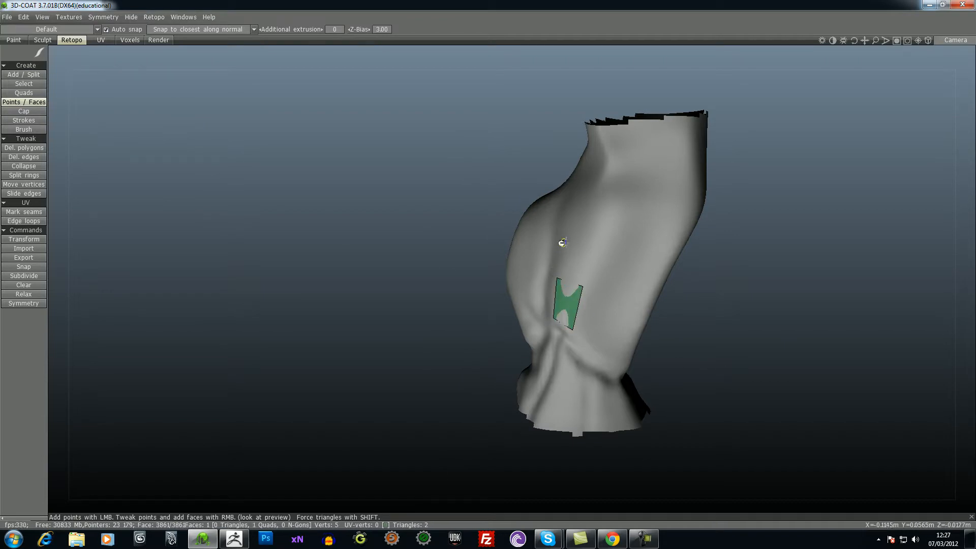
- Extend the retopo strip up the leg beside the calf bulge with three more quads
left_click(590, 250)
right_click(572, 262)
left_click(565, 214)
left_click(598, 219)
right_click(574, 203)
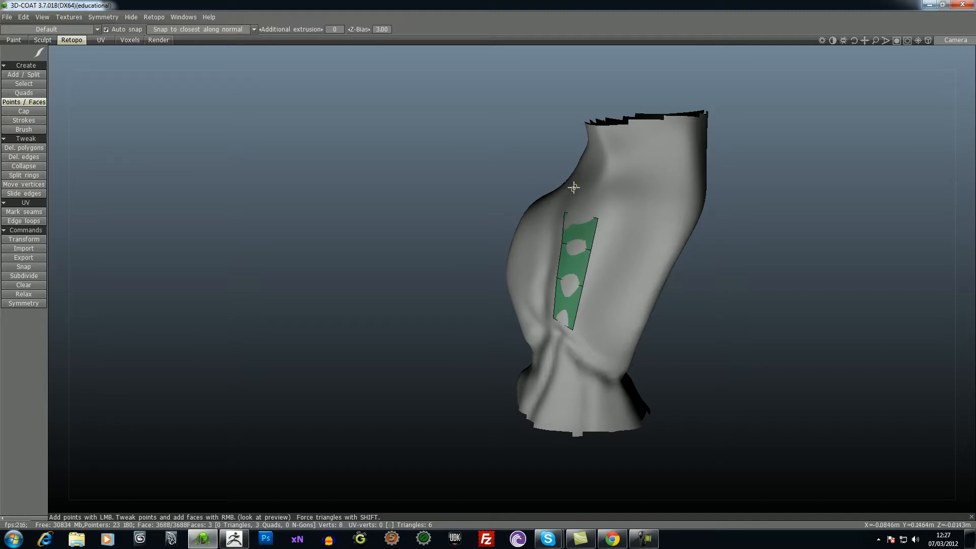
right_click(587, 208)
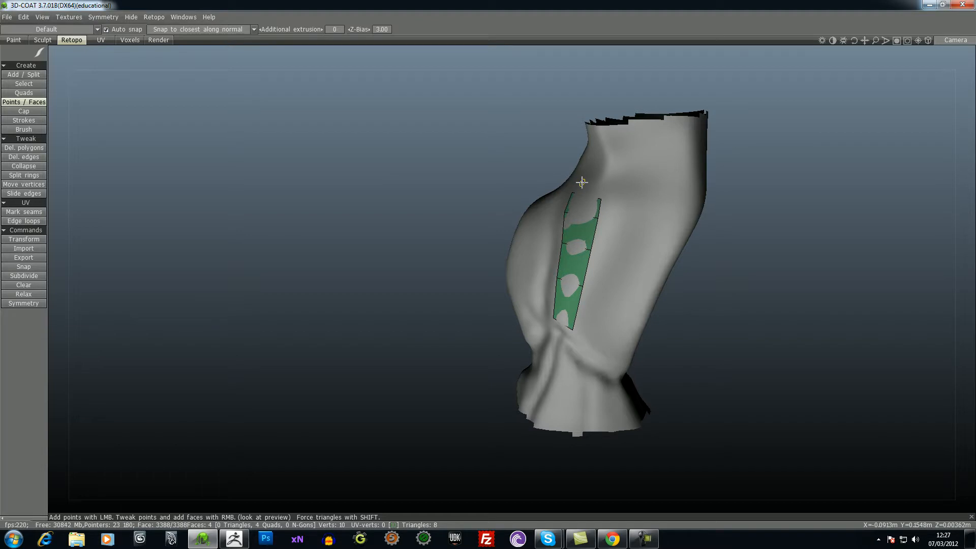
- Split the four-quad strip lengthwise using Split rings, and return to the Points / Faces tool
left_click(24, 175)
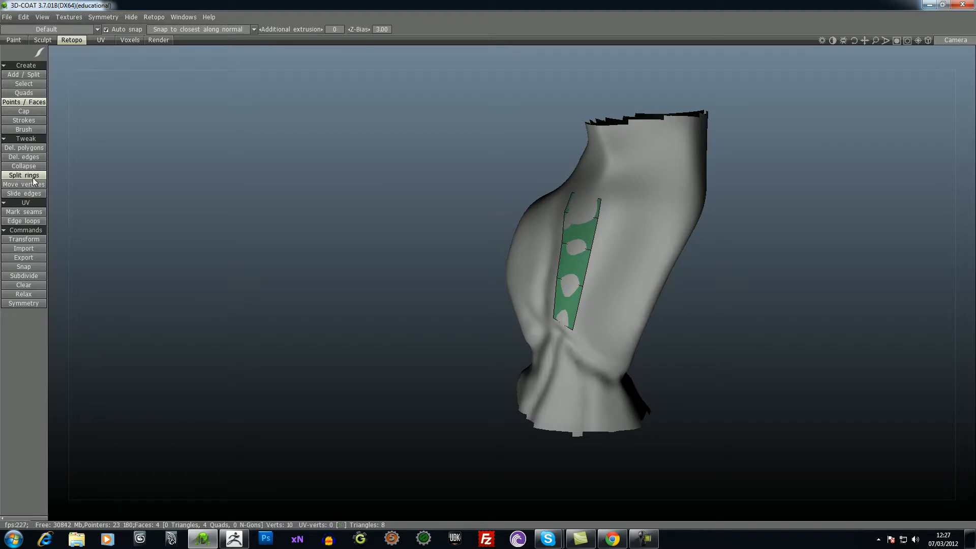
left_click(577, 210)
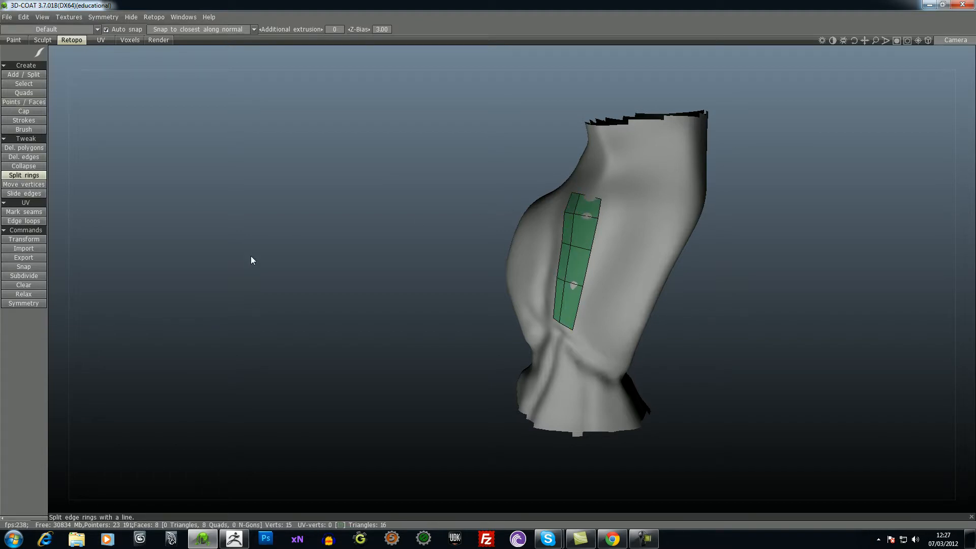
left_click(41, 103)
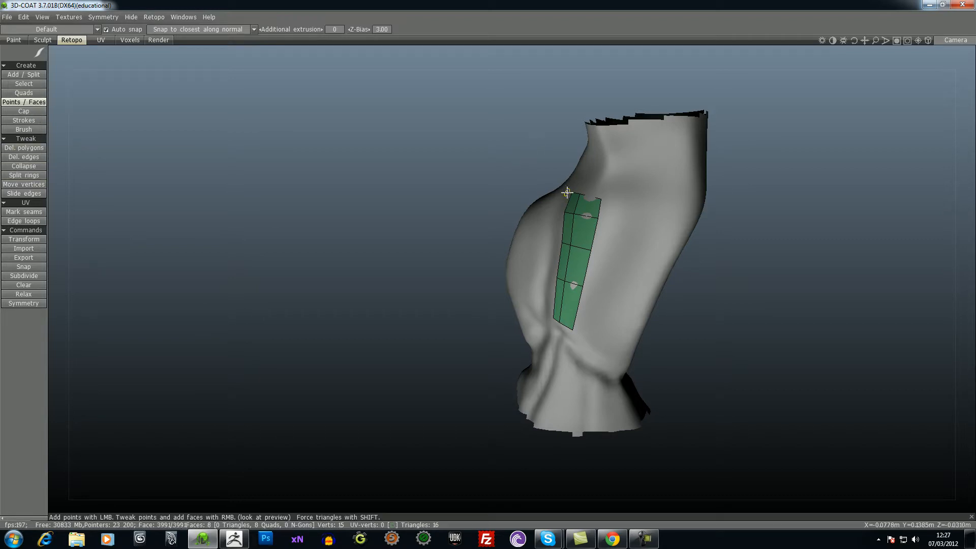
- Add a quad at the upper end of the retopo strip and adjust the vertices along its top edge
left_click_drag(383, 186, 426, 196)
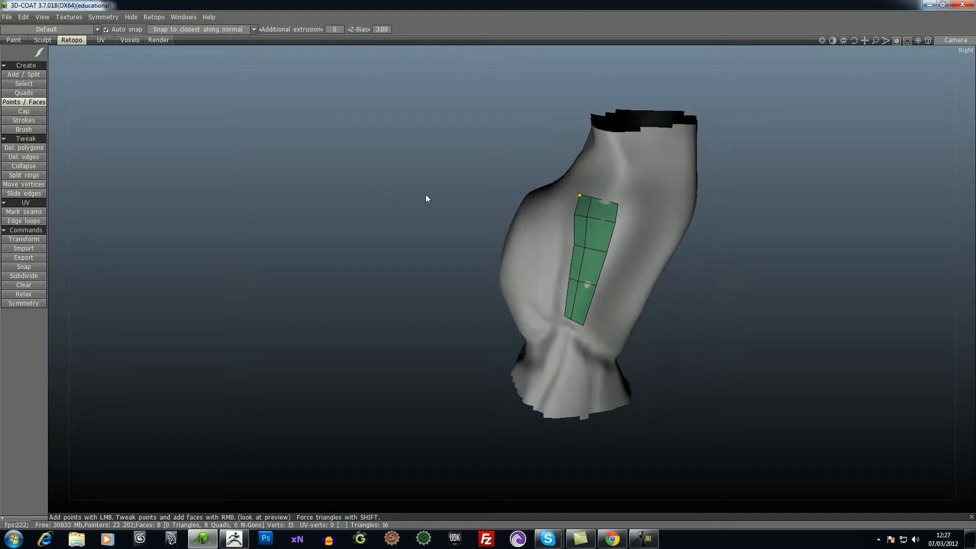
left_click(584, 182)
left_click(620, 191)
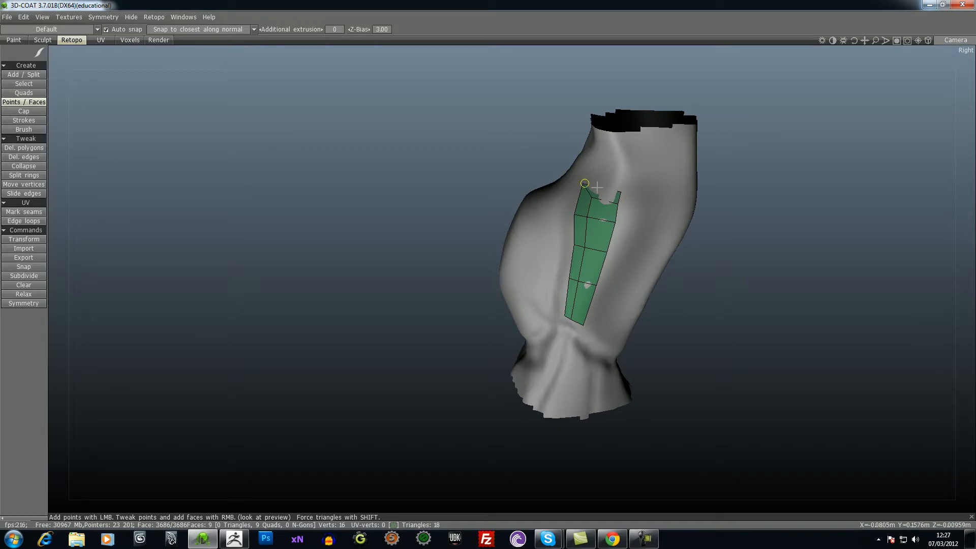
right_click_drag(583, 183, 597, 186)
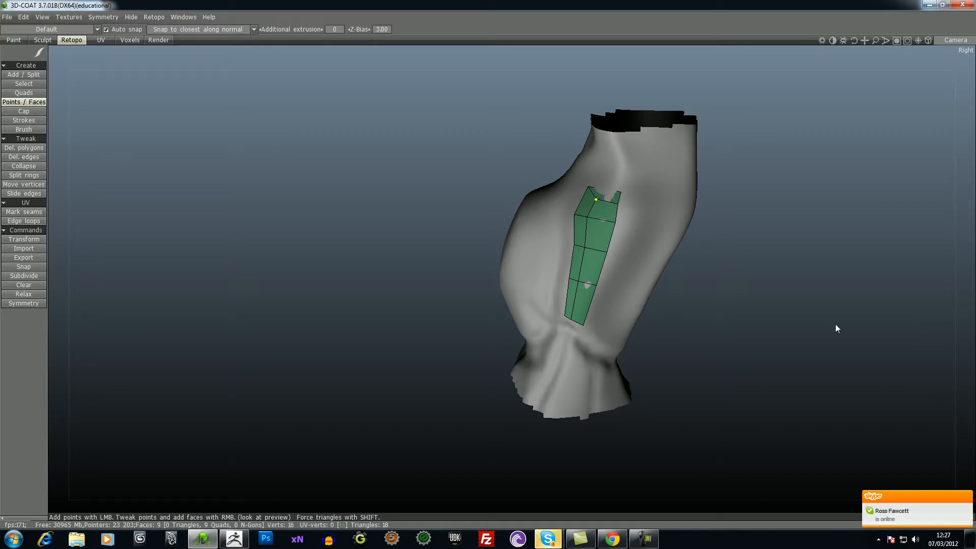
- Add a wider quad beside the lowest quad of the strip, on the side facing the shin
middle_click_drag(836, 324, 778, 312)
left_click_drag(782, 319, 763, 312)
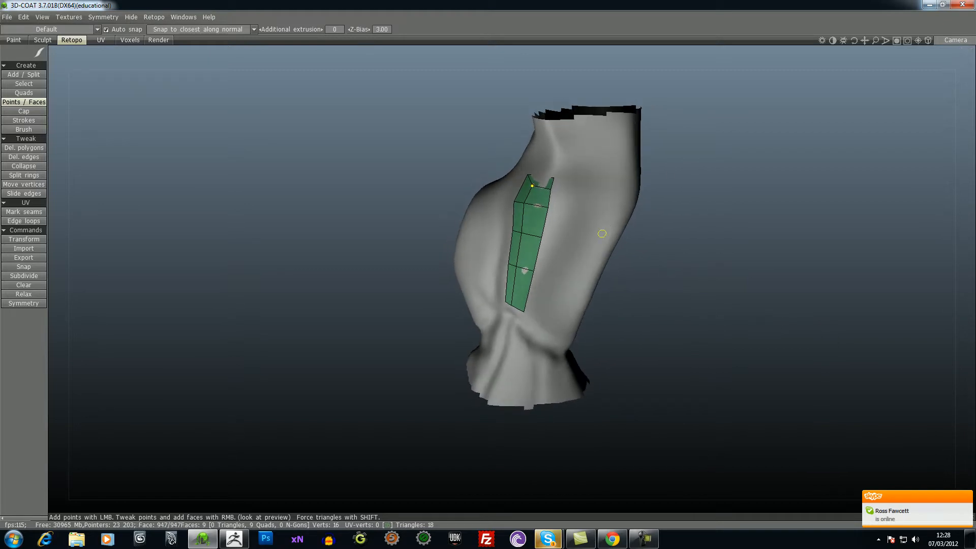
left_click_drag(829, 298, 809, 257)
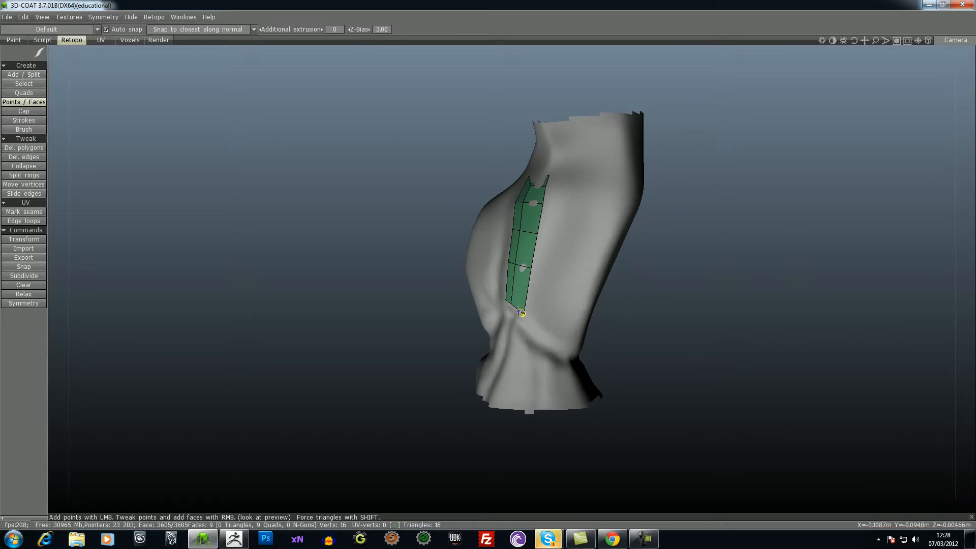
left_click(561, 284)
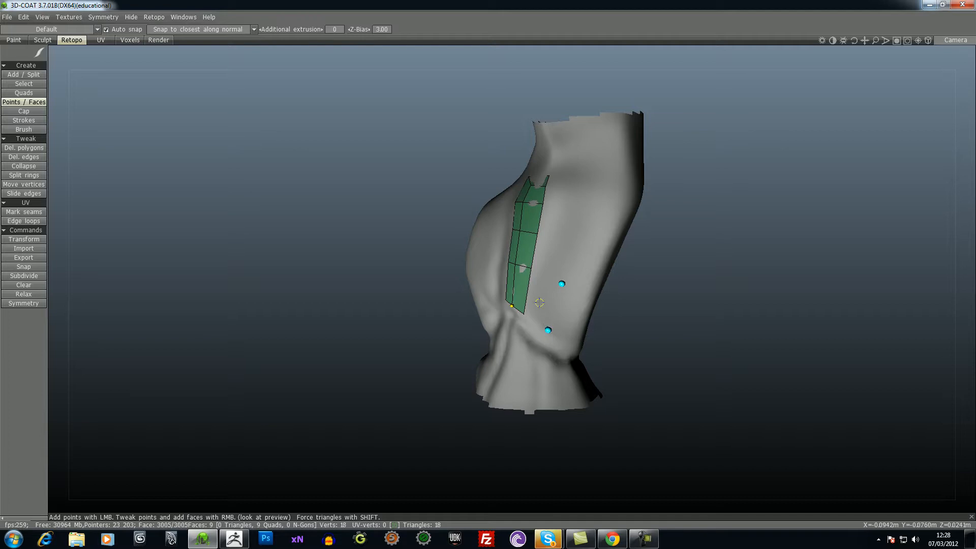
left_click_drag(772, 359, 860, 331)
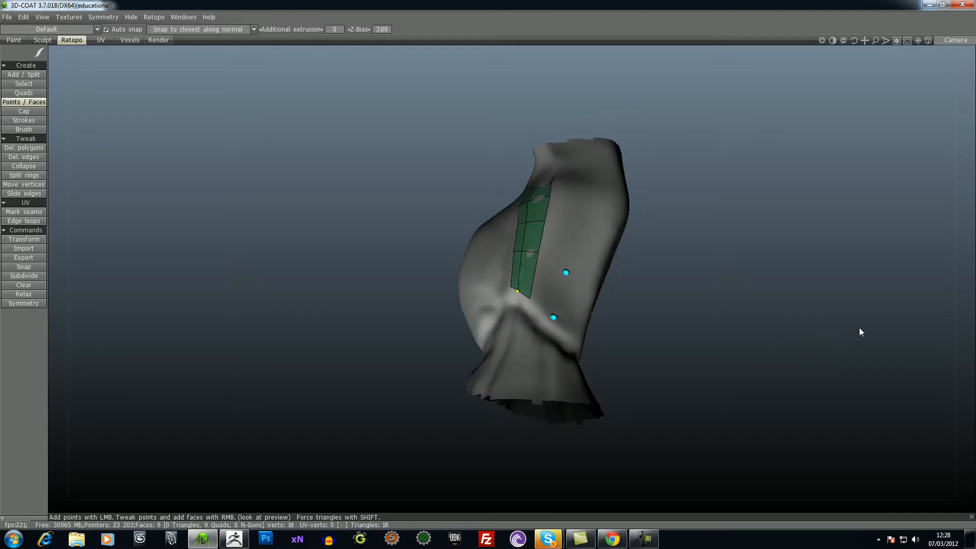
right_click(555, 277)
left_click_drag(701, 355, 647, 291)
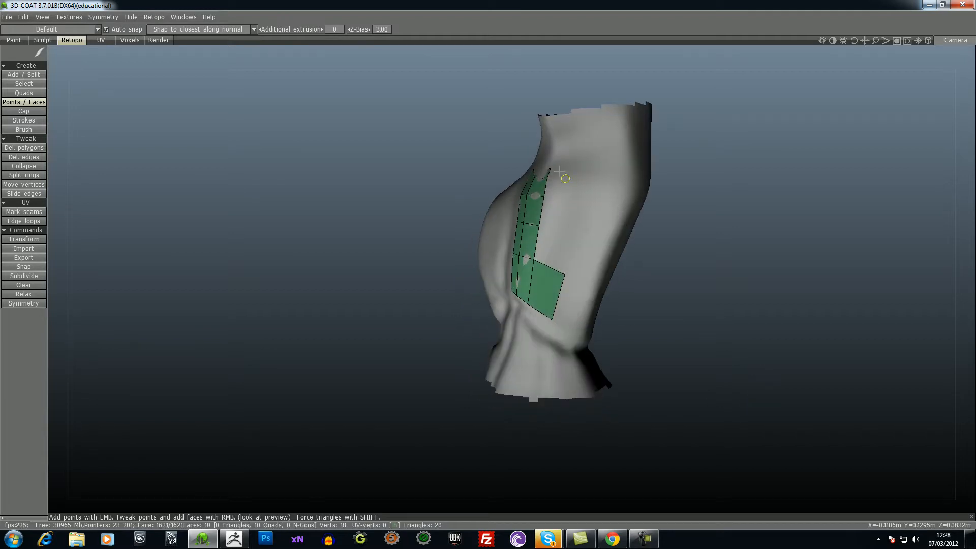
- Continue the wide column upward with four more quads until it reaches the top of the strip
left_click(571, 234)
right_click(573, 226)
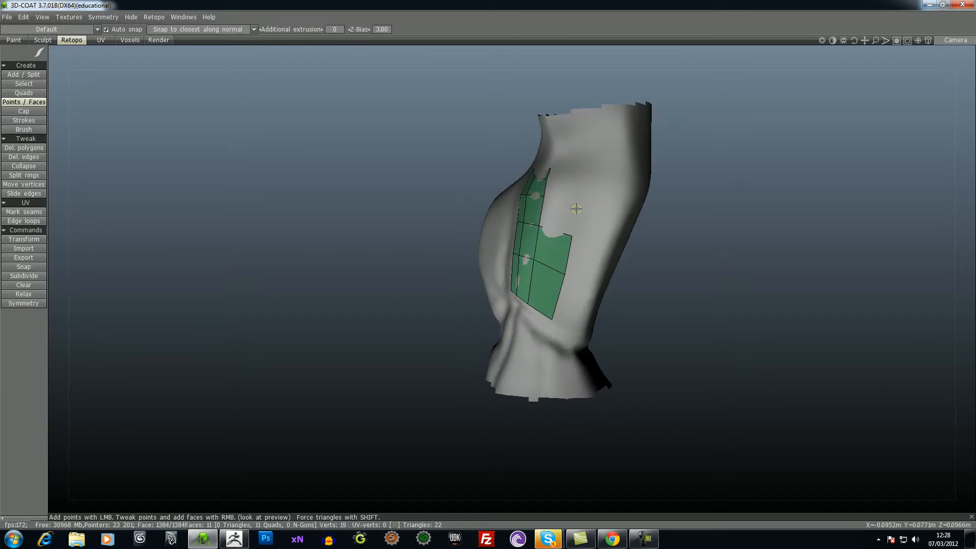
right_click(564, 211)
left_click(579, 186)
right_click(563, 189)
left_click(582, 168)
right_click(569, 178)
- Add a column of five quads along the mesh's front edge, working from the top row down to the ankle crease
mouse_move(742, 287)
left_mouse_down()
mouse_move(689, 260)
mouse_move(580, 277)
mouse_move(735, 286)
left_mouse_up()
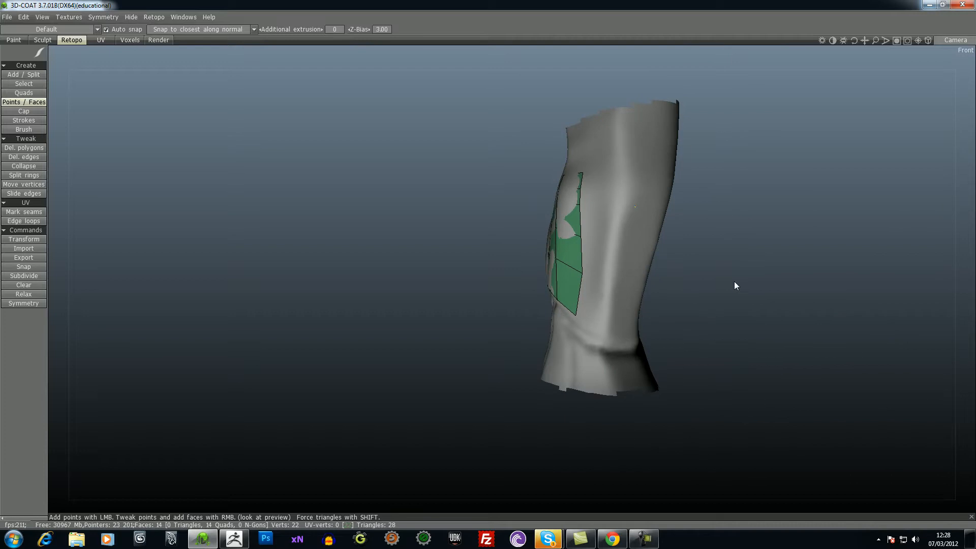
left_click(610, 174)
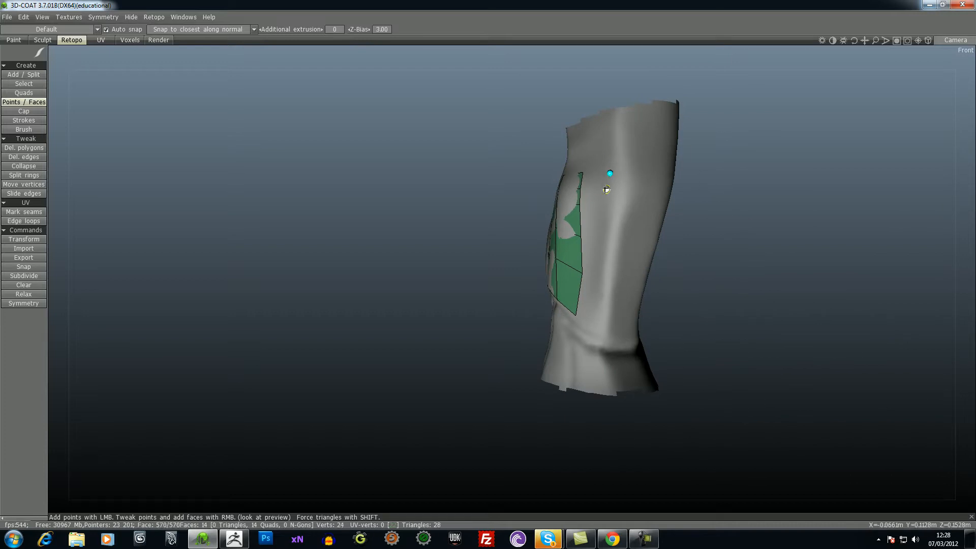
right_click(597, 202)
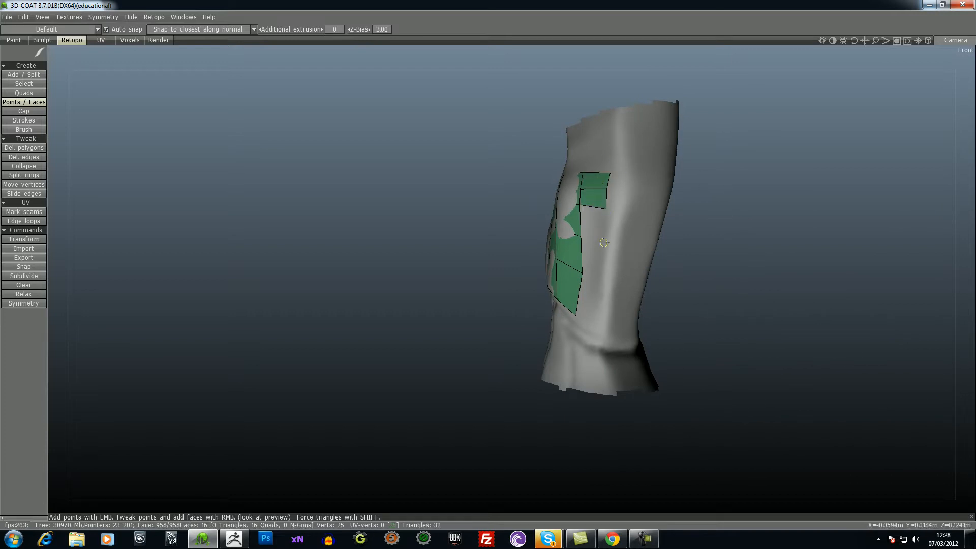
right_click(603, 245)
left_click(600, 277)
right_click(600, 277)
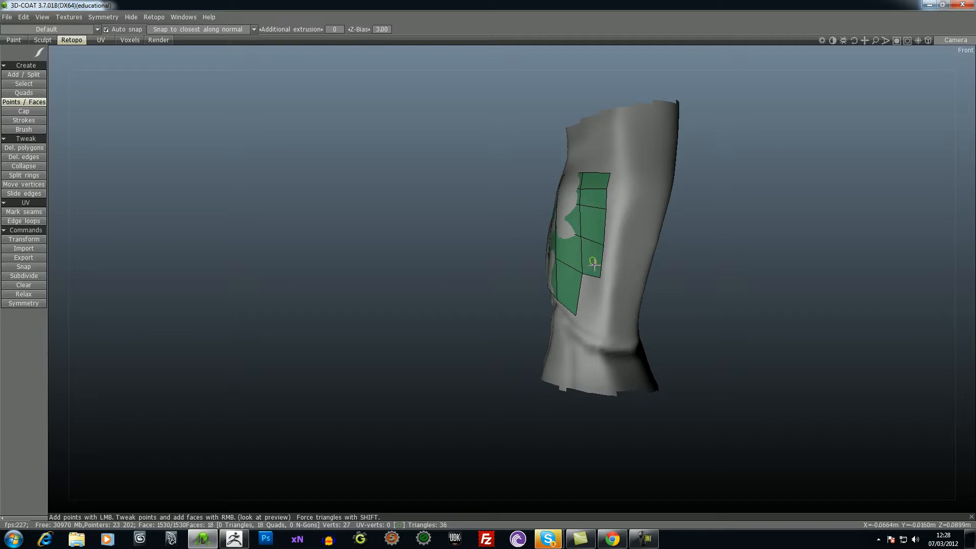
left_click(598, 322)
right_click(597, 323)
- Add a narrow column of five quads along the vertical ridge at the near side of the shin
left_click_drag(805, 331, 782, 350)
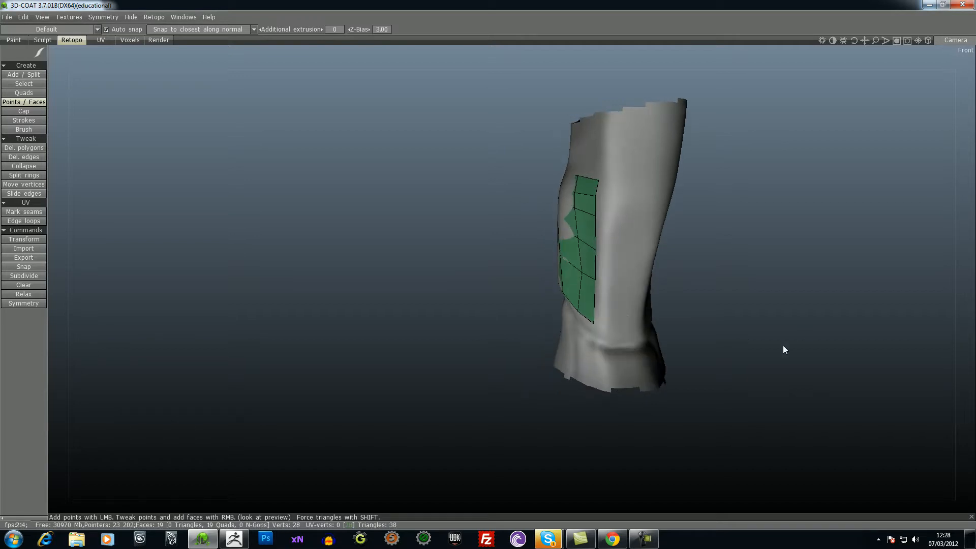
left_click(610, 198)
right_click(607, 190)
right_click(609, 218)
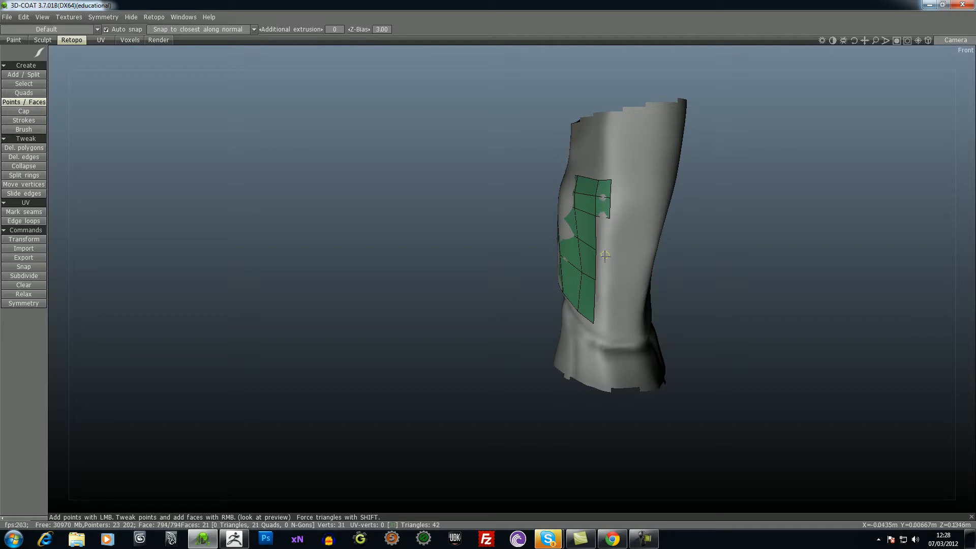
right_click(604, 240)
right_click(604, 275)
left_click(601, 328)
right_click(600, 317)
- Build a column of five quads across the front of the shin, from the top row to the bottom row
mouse_move(755, 327)
left_mouse_down()
mouse_move(782, 329)
mouse_move(769, 318)
left_mouse_up()
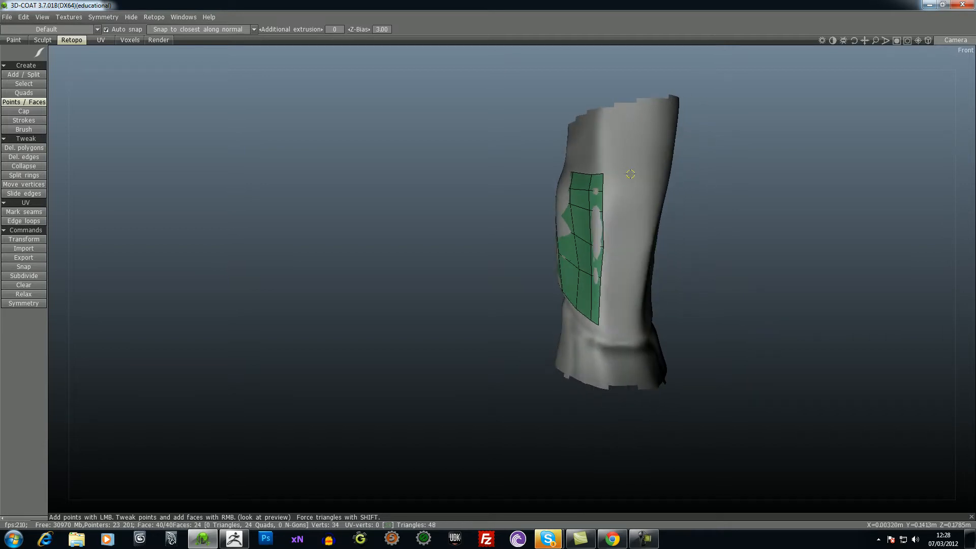
right_click(621, 194)
left_click(626, 218)
right_click(625, 221)
left_click(625, 254)
right_click(620, 246)
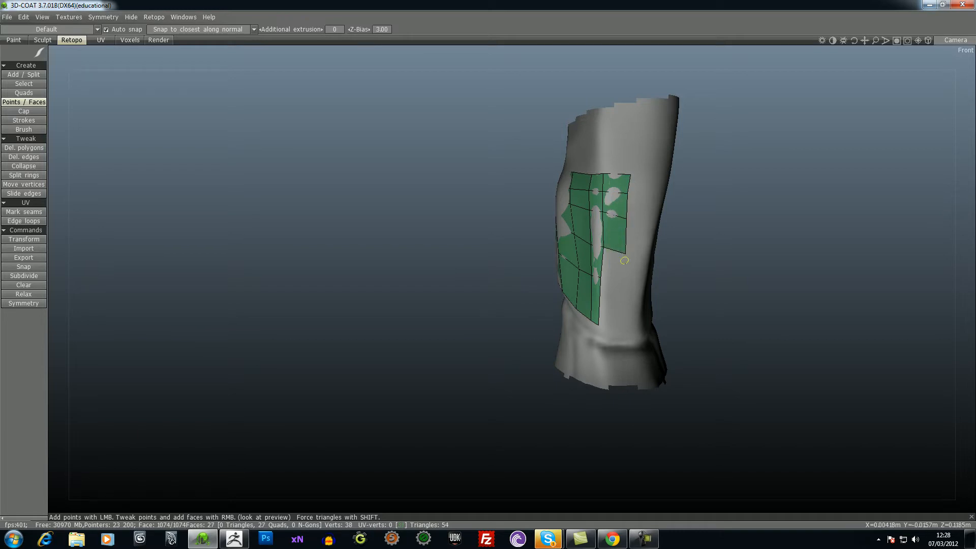
left_click(621, 284)
right_click(614, 270)
left_click(620, 327)
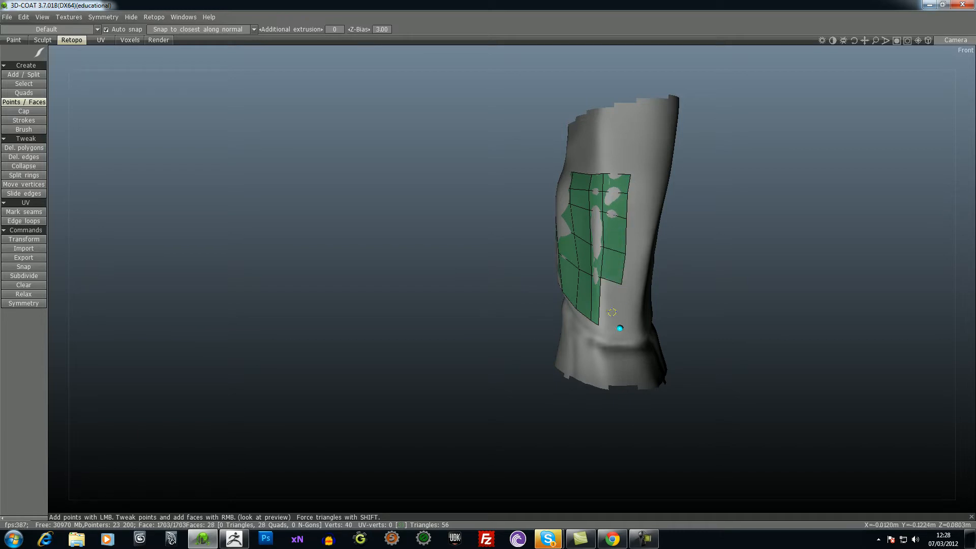
left_click_drag(848, 309, 875, 278)
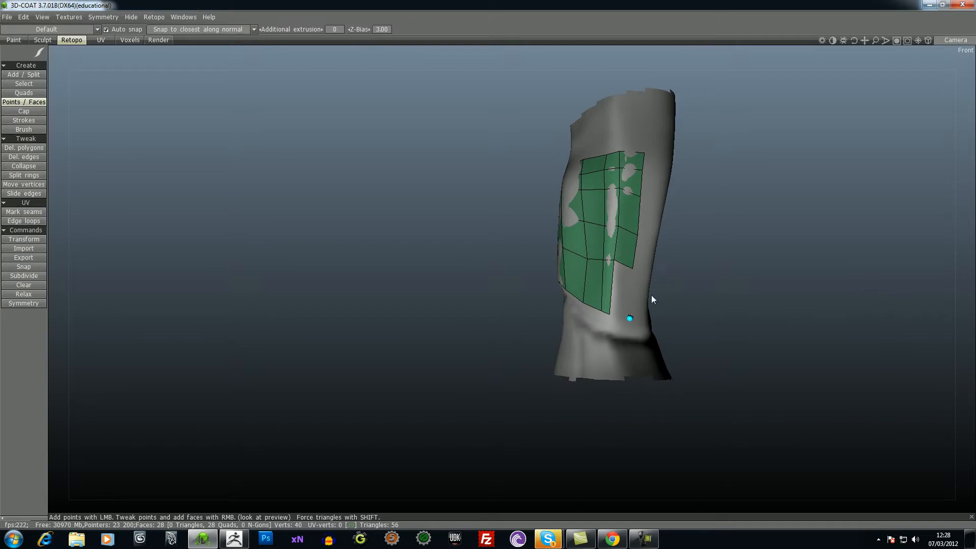
right_click(626, 290)
- Extend the mesh across the rest of the shin to its far ridge with another five-quad column
left_click_drag(803, 315, 760, 318)
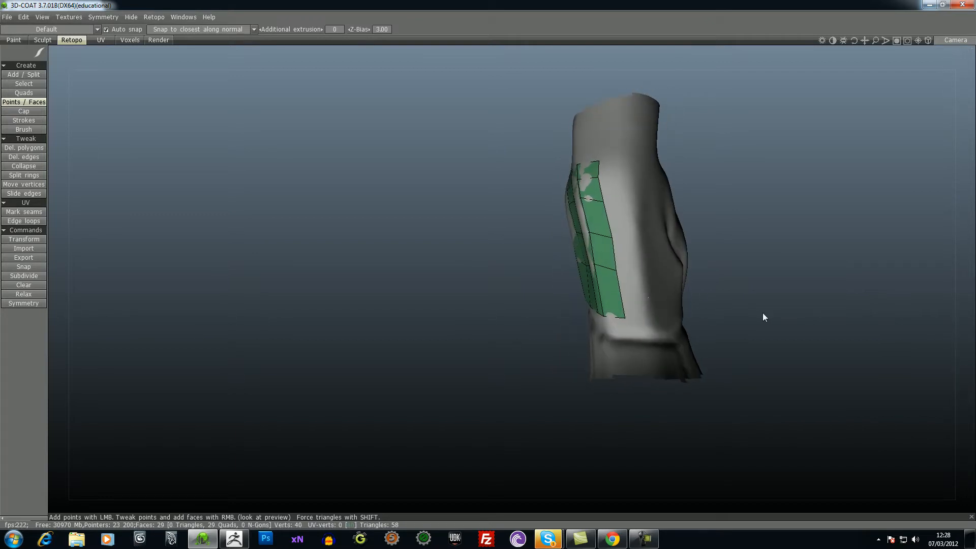
left_click(631, 156)
right_click(632, 179)
right_click(634, 204)
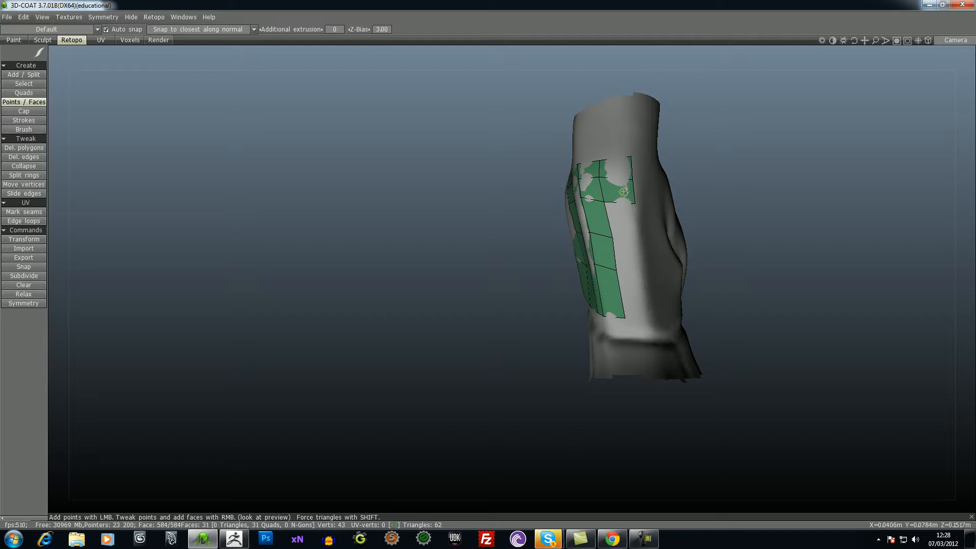
right_click(638, 237)
right_click(632, 257)
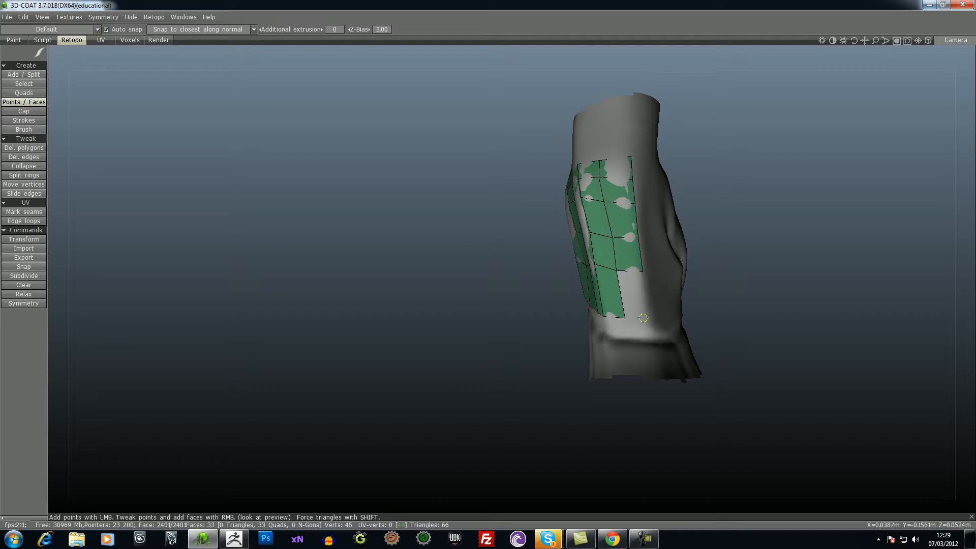
right_click(647, 300)
- Wrap the mesh around onto the leg's opposite side with a full-height column of five quads
left_click_drag(747, 287, 790, 285)
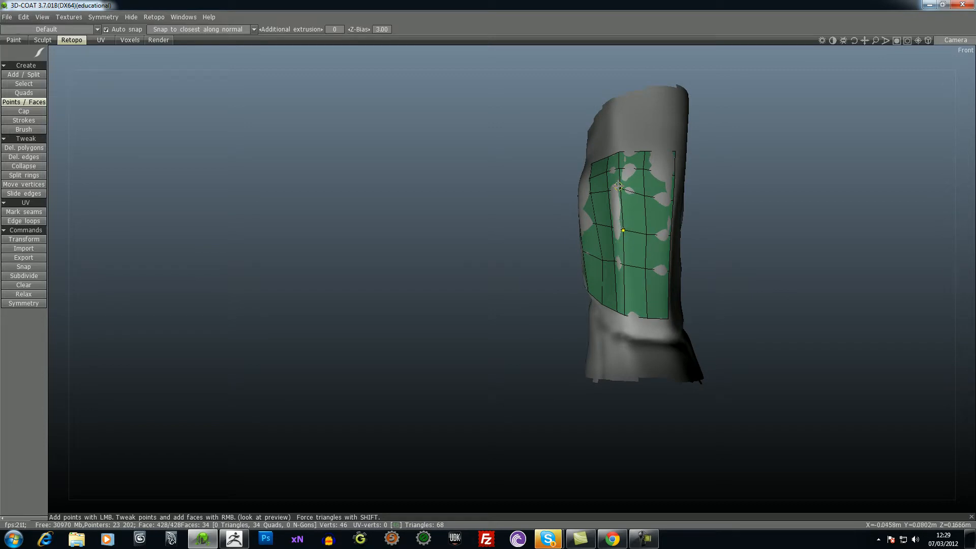
left_click_drag(792, 234, 702, 168)
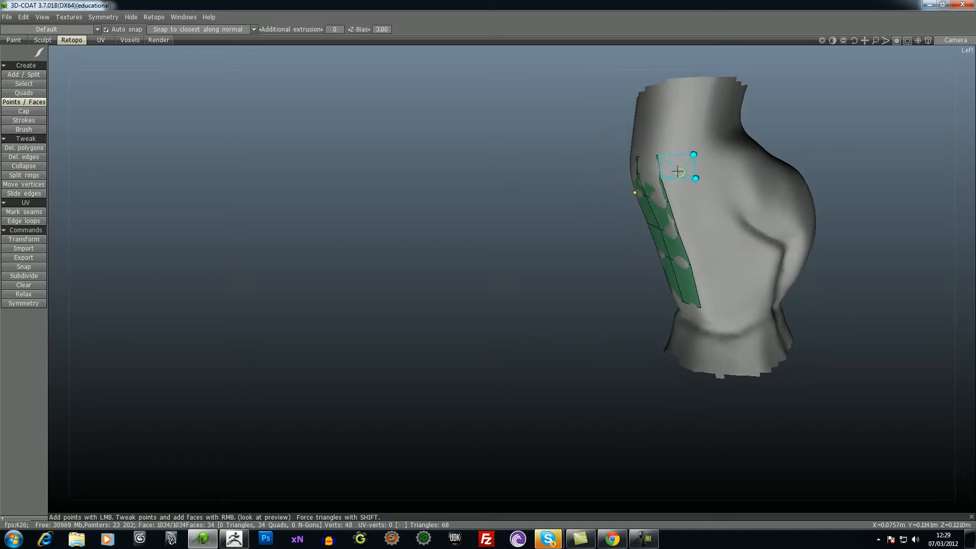
right_click(696, 178)
left_click(699, 200)
right_click(694, 195)
left_click(709, 232)
right_click(696, 225)
left_click(717, 262)
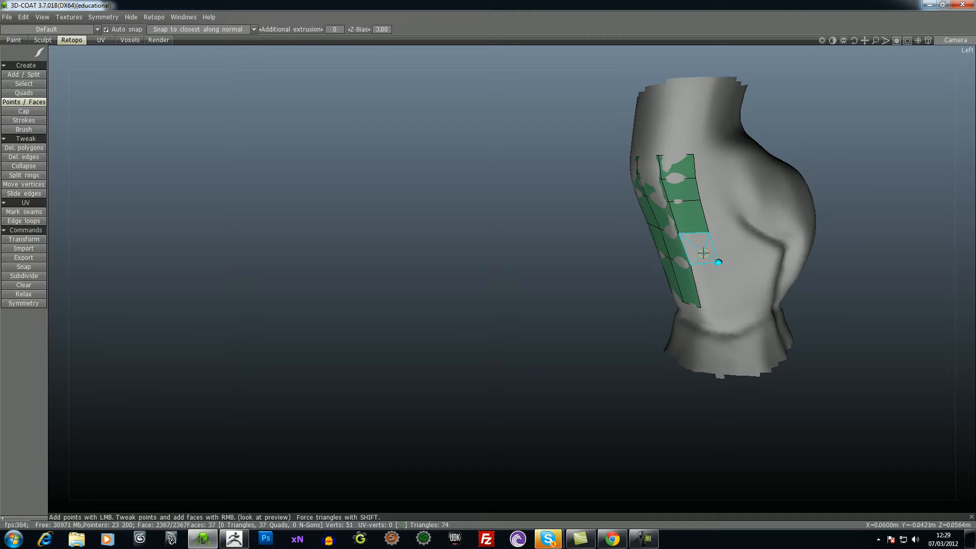
right_click(702, 257)
left_click(728, 307)
right_click(717, 291)
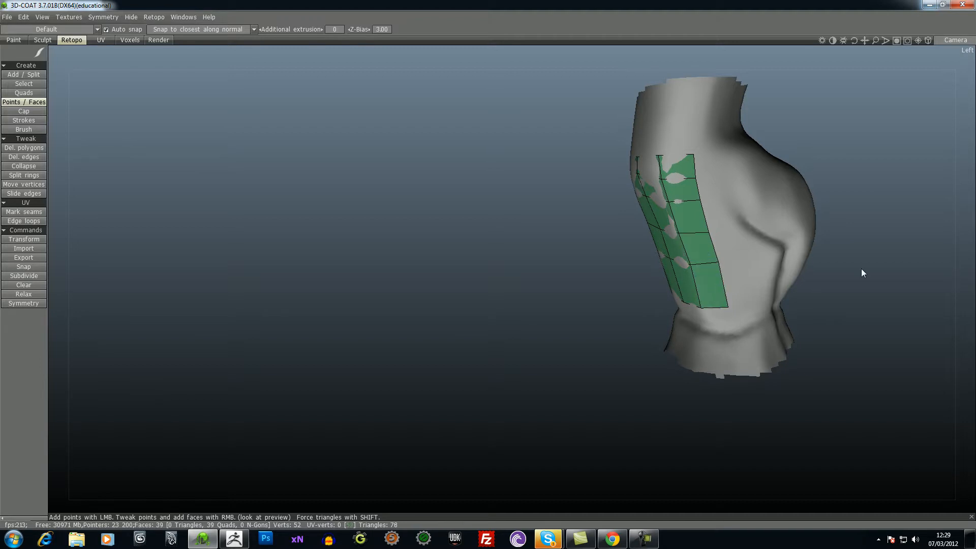
- Add two quads toward the calf crease from the middle row and one quad beside each of the two lowest rows
left_click_drag(861, 269, 828, 262)
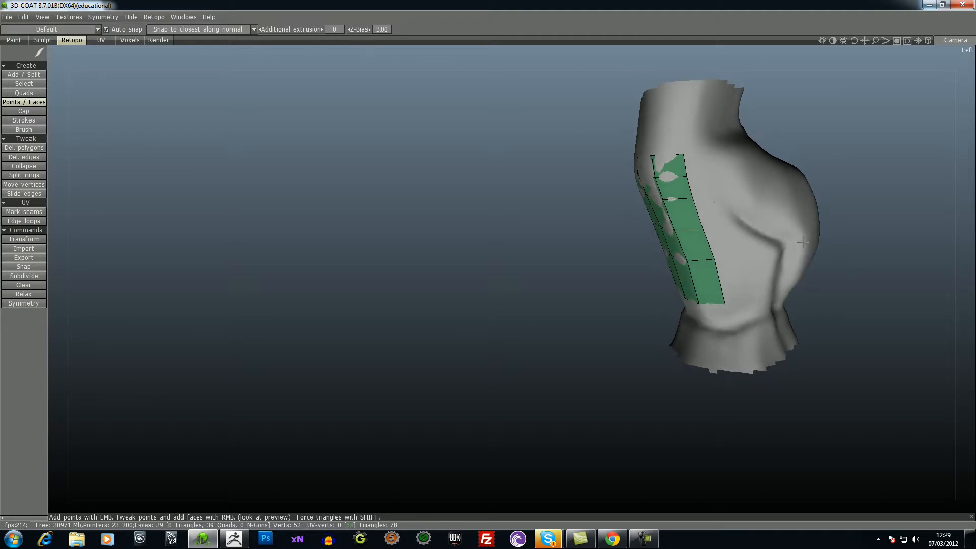
left_click(725, 229)
right_click(719, 224)
left_click(751, 229)
right_click(740, 230)
left_click(736, 259)
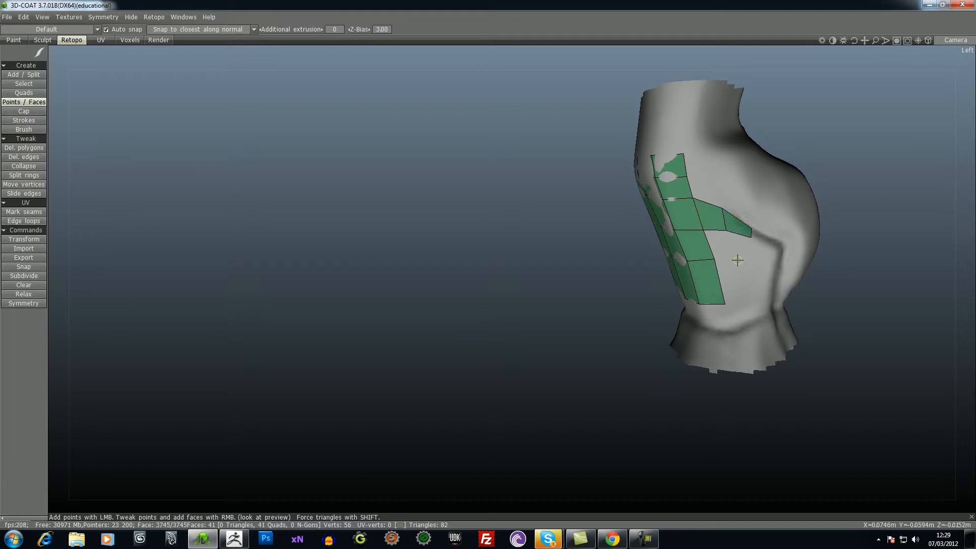
right_click(725, 246)
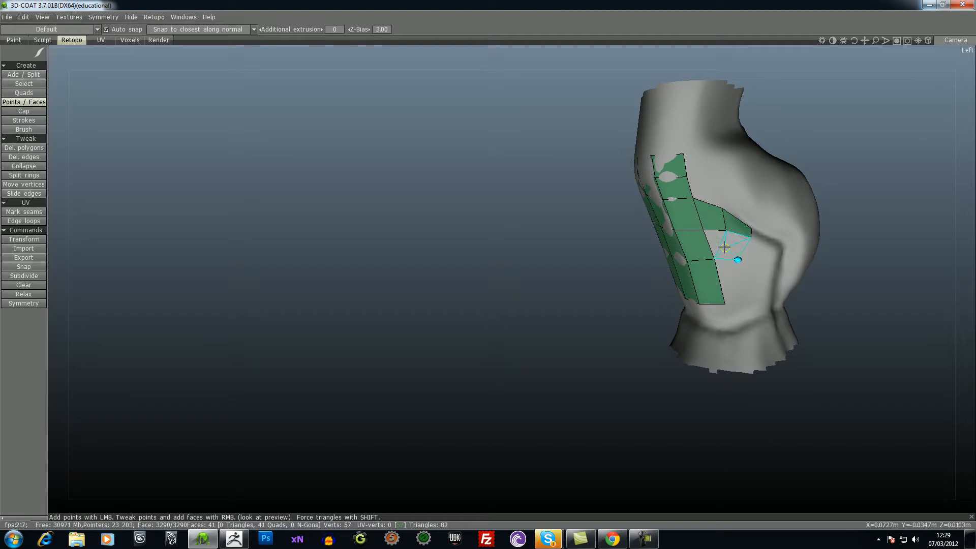
left_click(750, 303)
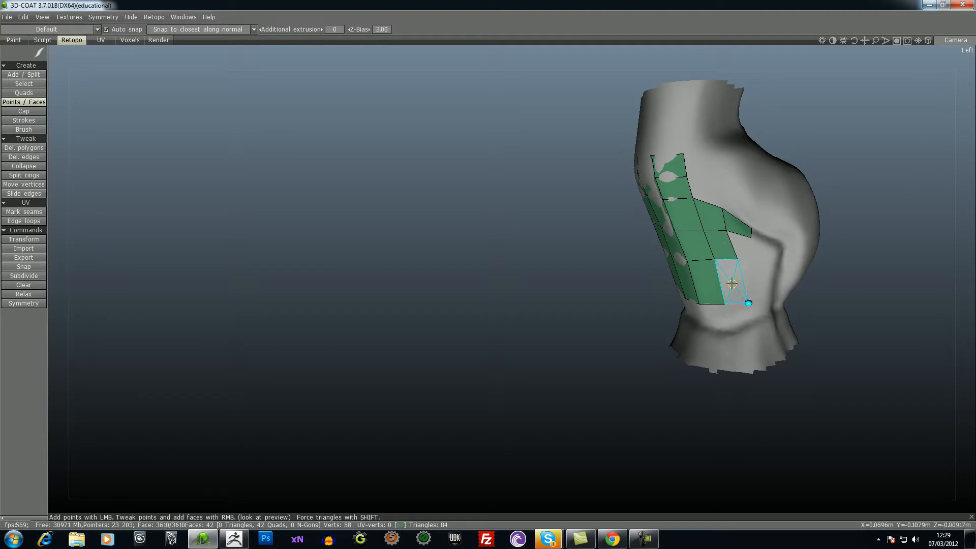
right_click(736, 281)
- Add a quad at the end of the bottom row, fill the gap above it with another, and adjust the nearby vertex
left_click(760, 259)
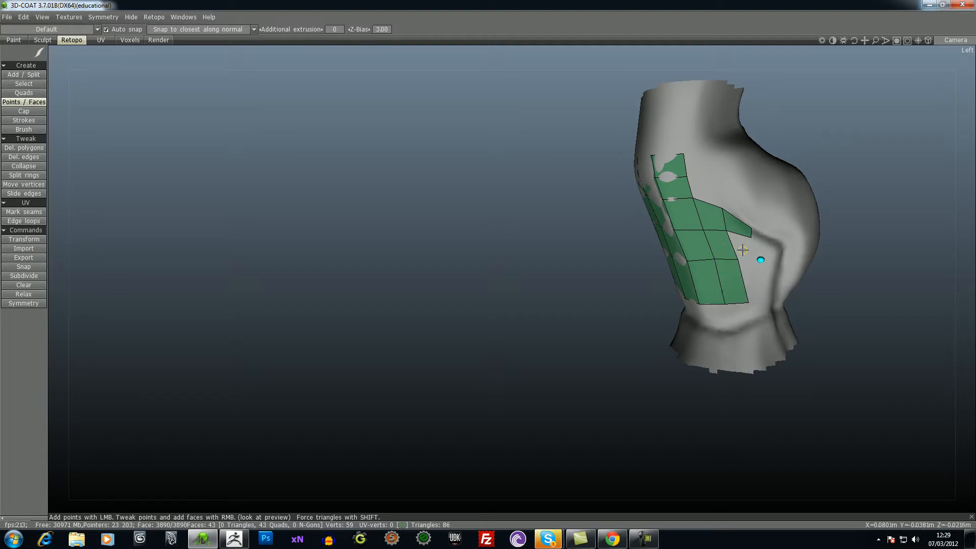
left_click_drag(943, 295, 907, 297)
middle_click_drag(907, 297, 820, 323)
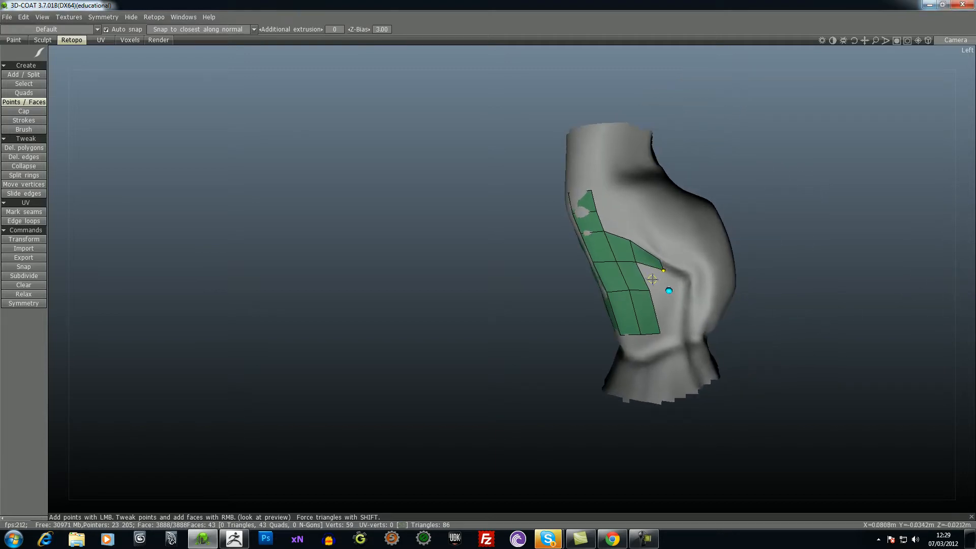
left_click_drag(864, 391, 846, 372)
right_click_drag(846, 372, 818, 359)
left_click(714, 347)
right_click(704, 331)
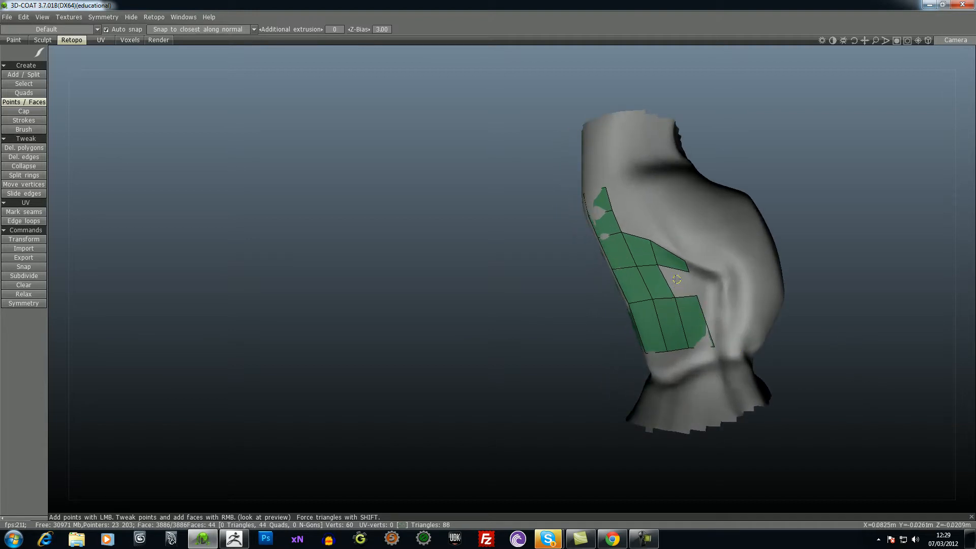
left_click_drag(868, 267, 839, 277)
right_click_drag(661, 259, 669, 268)
right_click(686, 279)
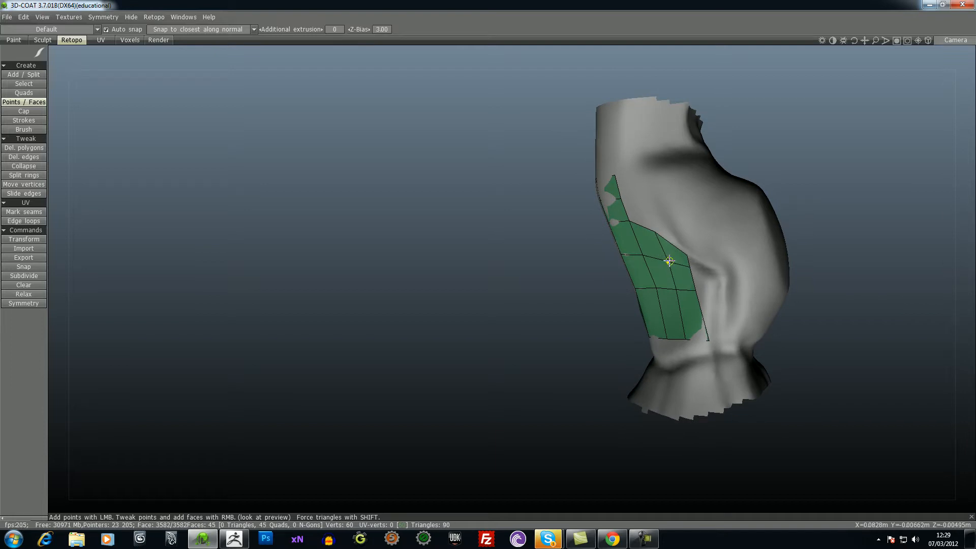
mouse_move(847, 285)
left_mouse_down()
mouse_move(835, 260)
mouse_move(841, 292)
left_mouse_up()
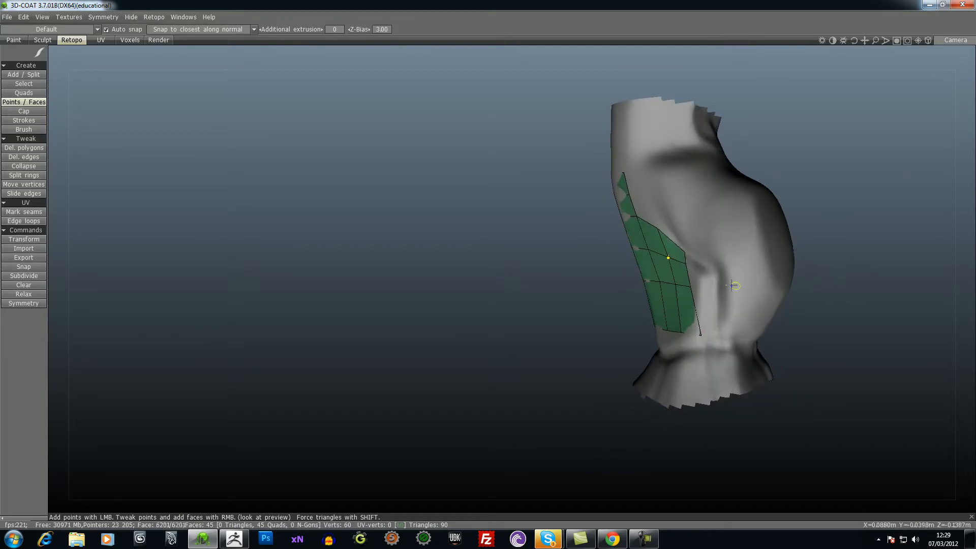
- Extend the mesh into the calf crease with three quads beside the lower rows and adjust a bottom-edge vertex
right_click_drag(685, 251, 676, 248)
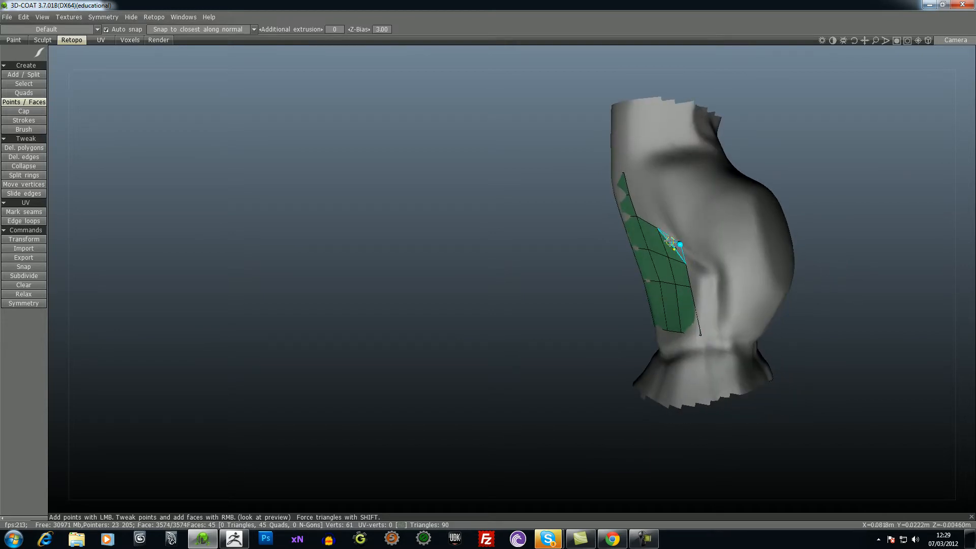
left_click(705, 263)
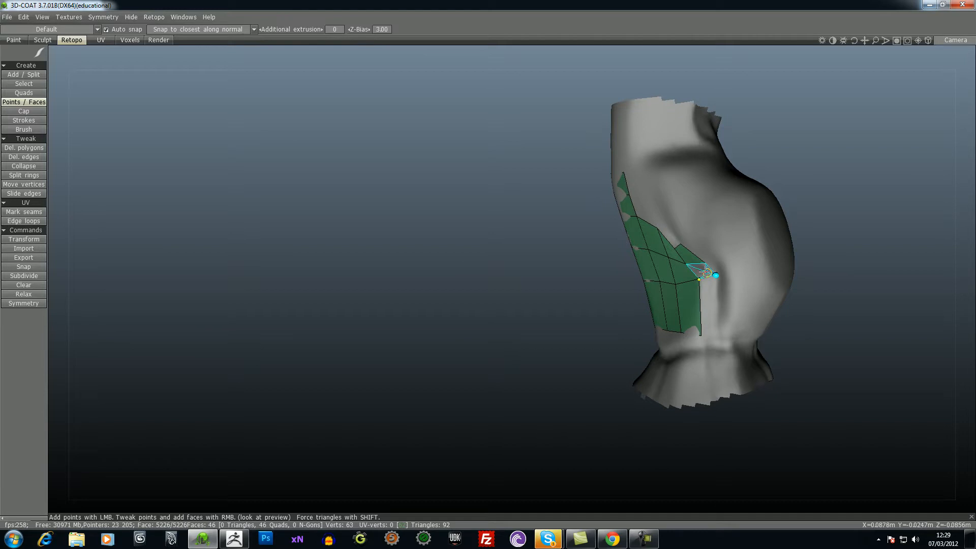
right_click(708, 304)
left_click_drag(852, 321, 910, 318)
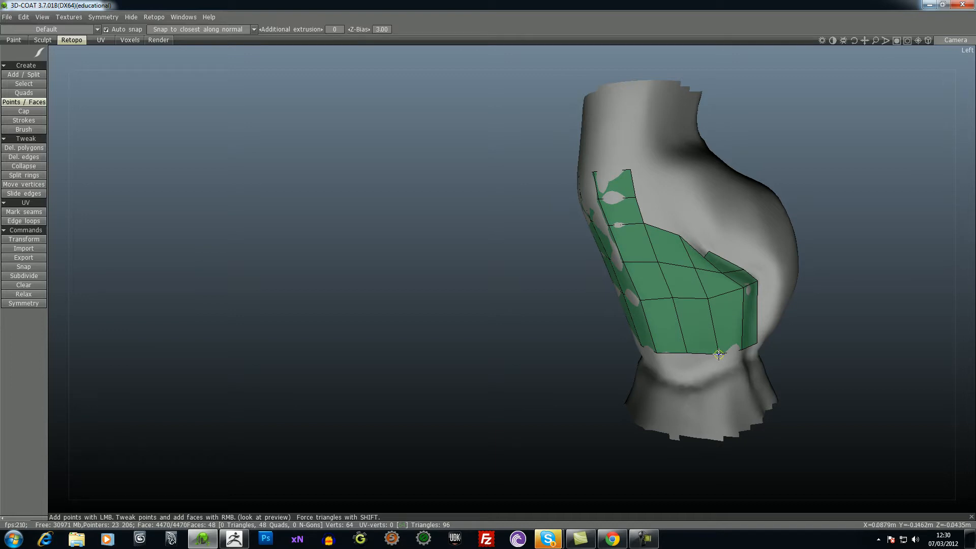
right_click_drag(687, 352, 685, 359)
- Build four quads up the mesh's stepped calf-side edge, from the crease to the top of the shin
left_click_drag(853, 292, 786, 301)
left_click(692, 229)
right_click(697, 238)
right_click(661, 210)
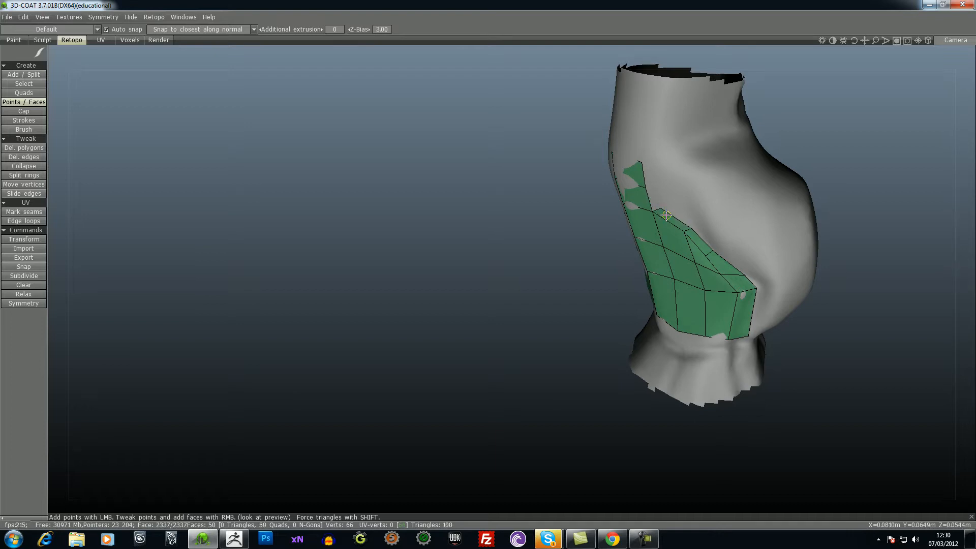
right_click(652, 196)
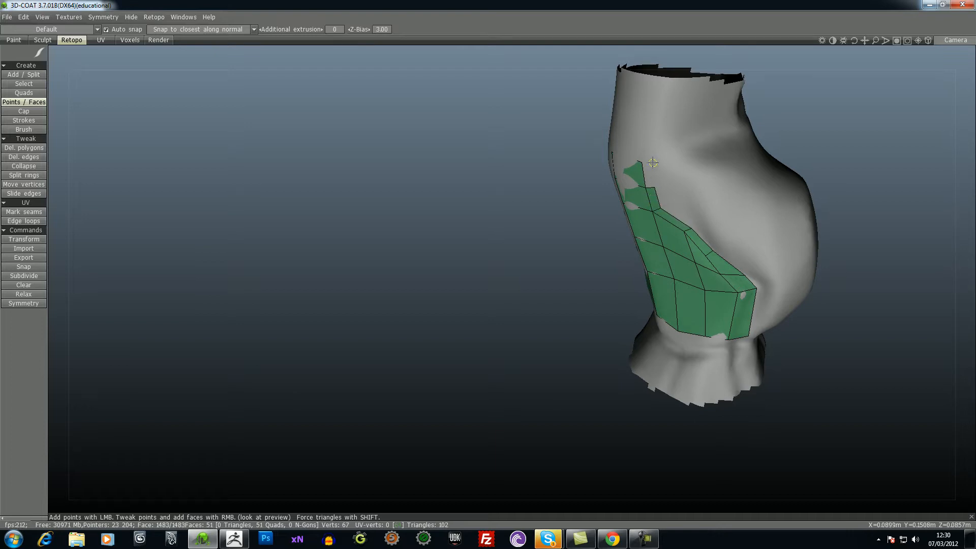
left_click(651, 159)
right_click(650, 169)
- Start a new top row above the mesh with four quads running across the front of the shin
mouse_move(551, 230)
left_mouse_down()
mouse_move(562, 249)
mouse_move(610, 157)
left_mouse_up()
left_click(613, 144)
right_click(642, 147)
left_click_drag(766, 144, 866, 203)
right_click(672, 161)
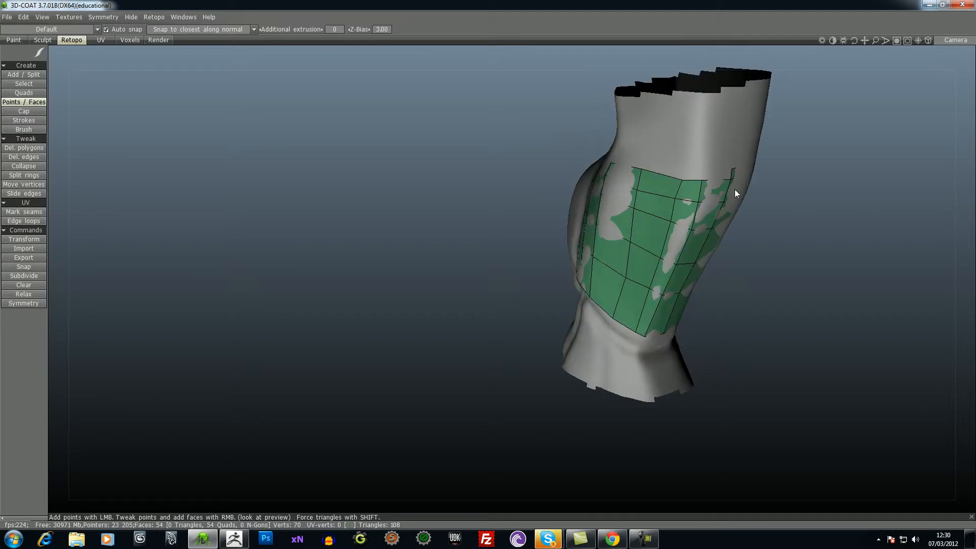
right_click(713, 174)
left_click(683, 171)
right_click(691, 174)
- Continue the top row with three more quads around to the leg's opposite calf-side edge
left_click(645, 163)
right_click(657, 168)
left_click_drag(444, 186, 515, 197)
left_click(674, 155)
right_click(660, 158)
left_click(646, 146)
right_click(654, 154)
- Delete the edges between the uneven quads just below the top row at its calf-side end to open a gap
right_click_drag(820, 216, 847, 164)
middle_click_drag(847, 164, 809, 270)
right_click_drag(809, 270, 821, 216)
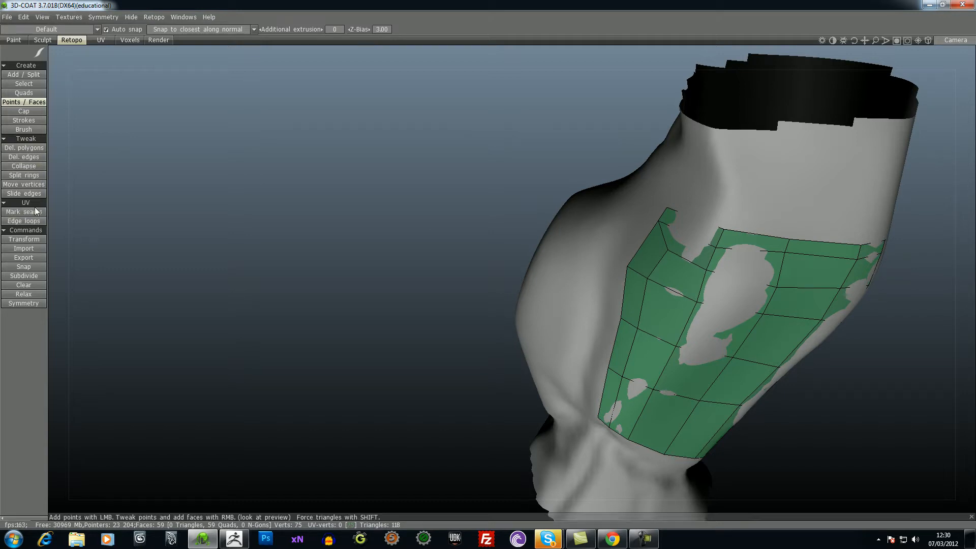
left_click(33, 157)
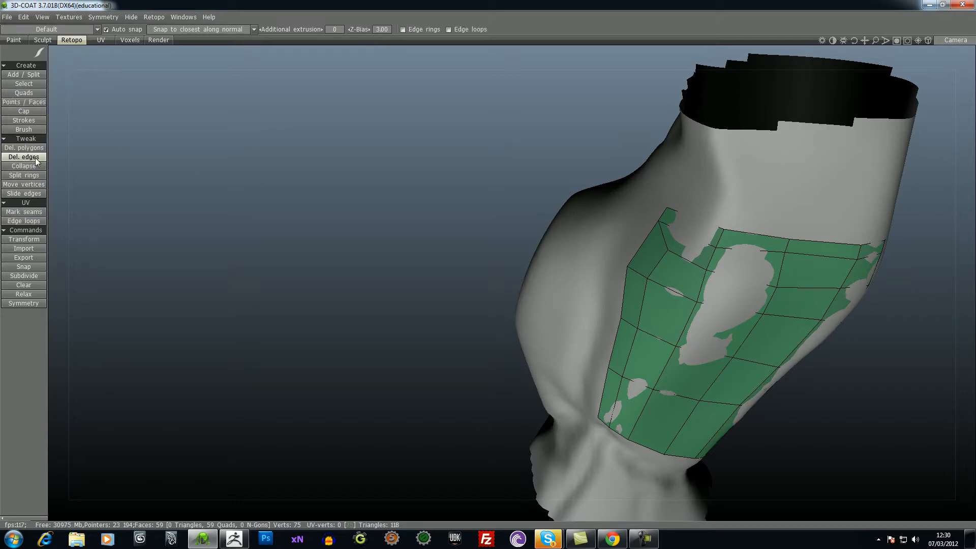
left_click(664, 236)
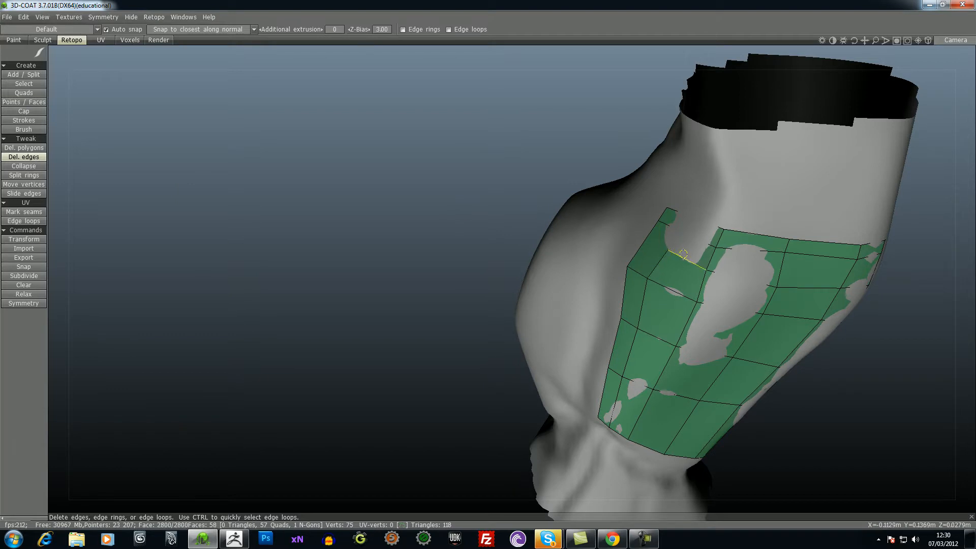
left_click(684, 254)
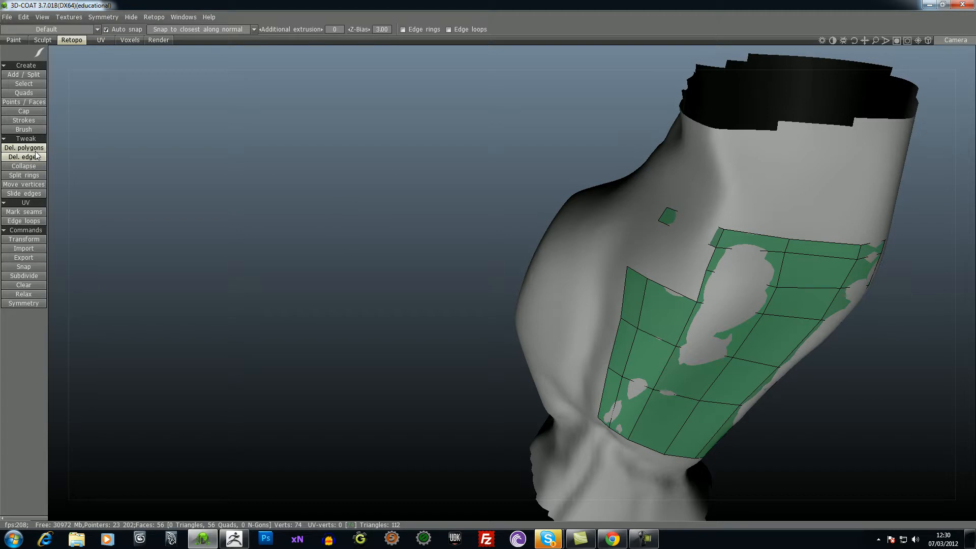
- Reposition the isolated top quad's vertices and fill the gap beneath it with two rows of two quads
left_click(29, 103)
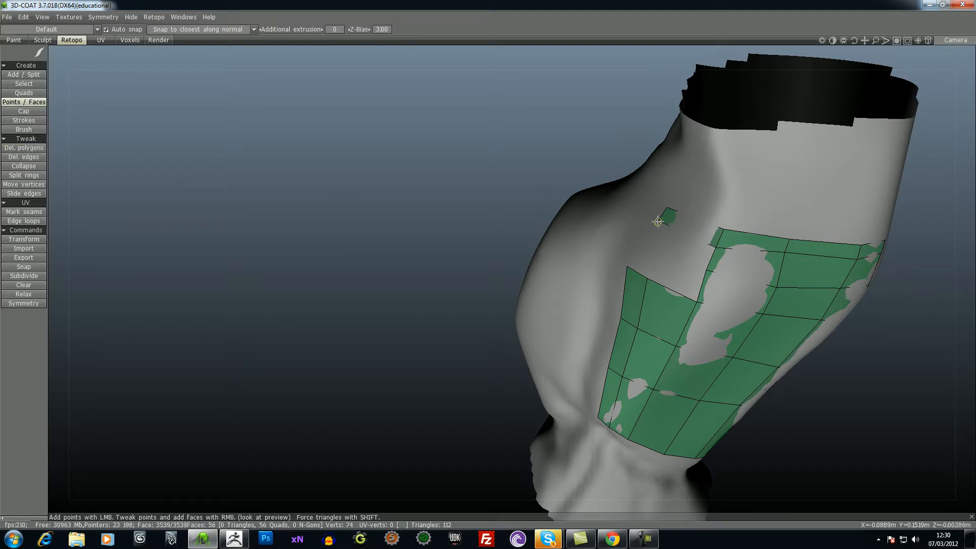
left_click(669, 230)
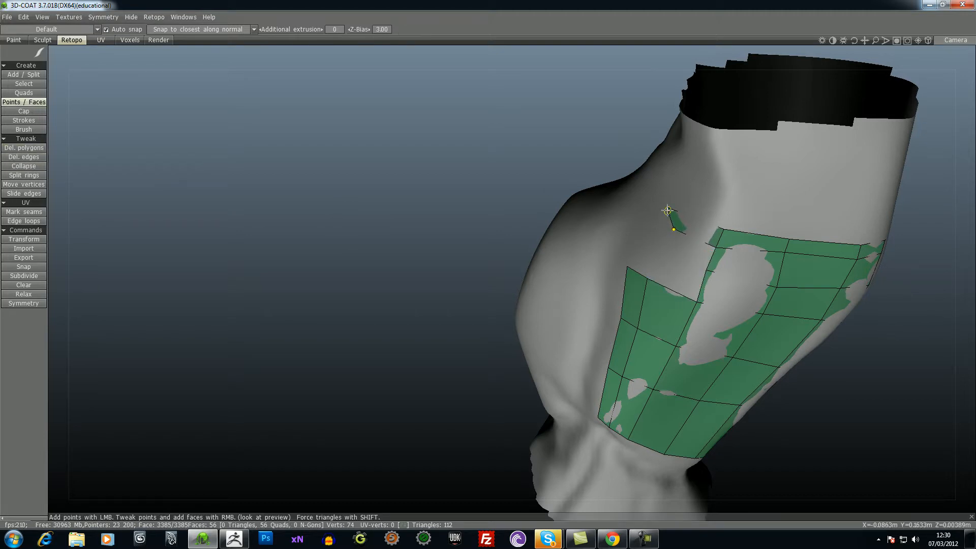
key("ctrl+z")
left_click(658, 252)
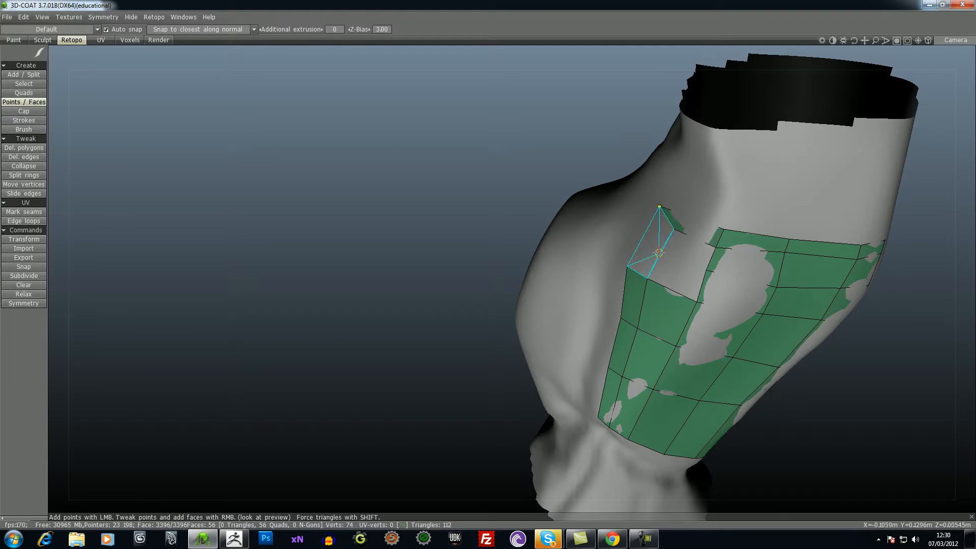
right_click(645, 258)
right_click(679, 276)
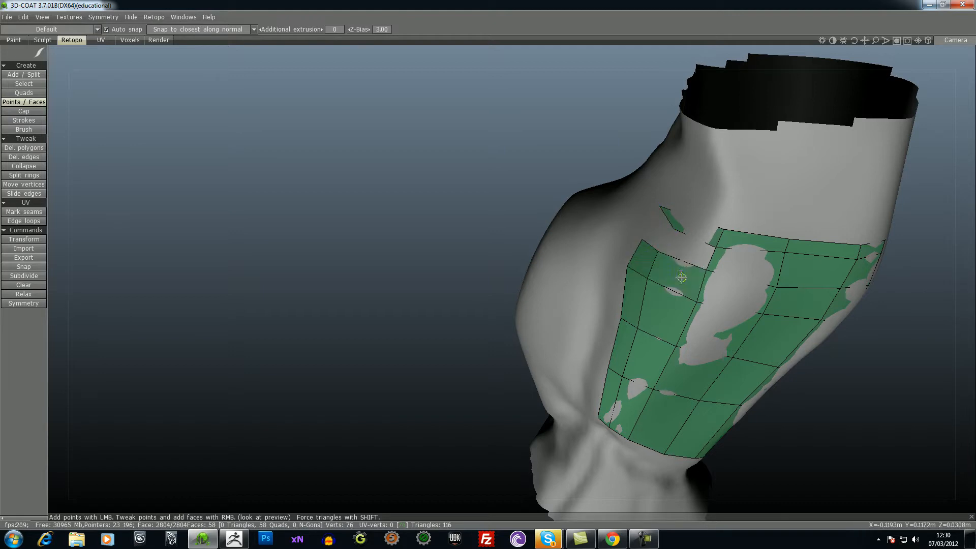
right_click(683, 252)
right_click(659, 227)
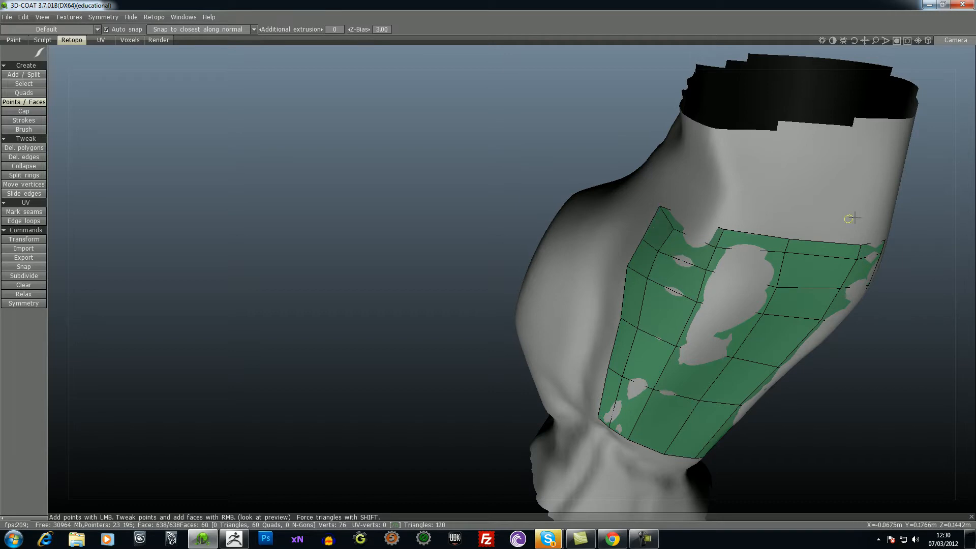
- Pull the mesh's bottom corner vertex down into the ankle crease and shift the edge vertex above it toward the calf
left_click_drag(880, 374, 462, 266)
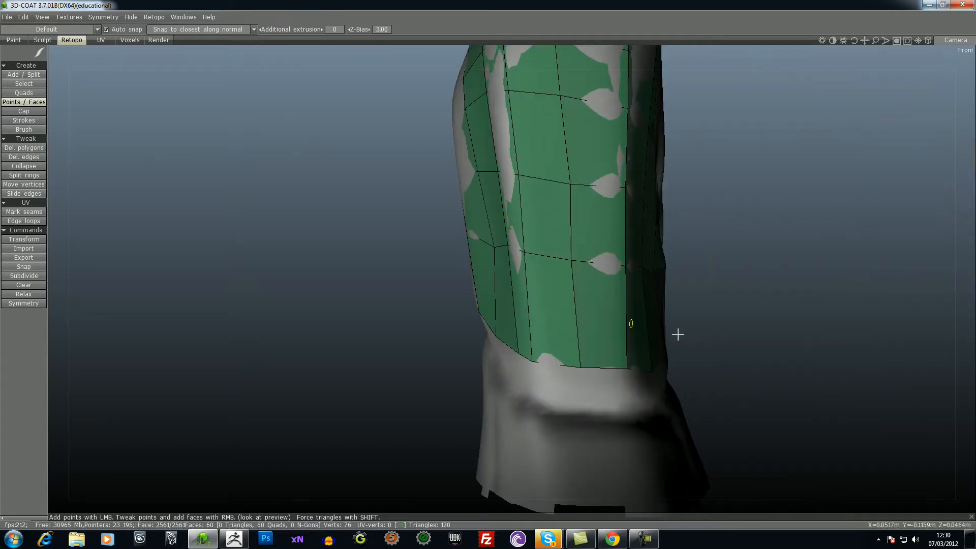
left_click_drag(751, 282, 605, 286)
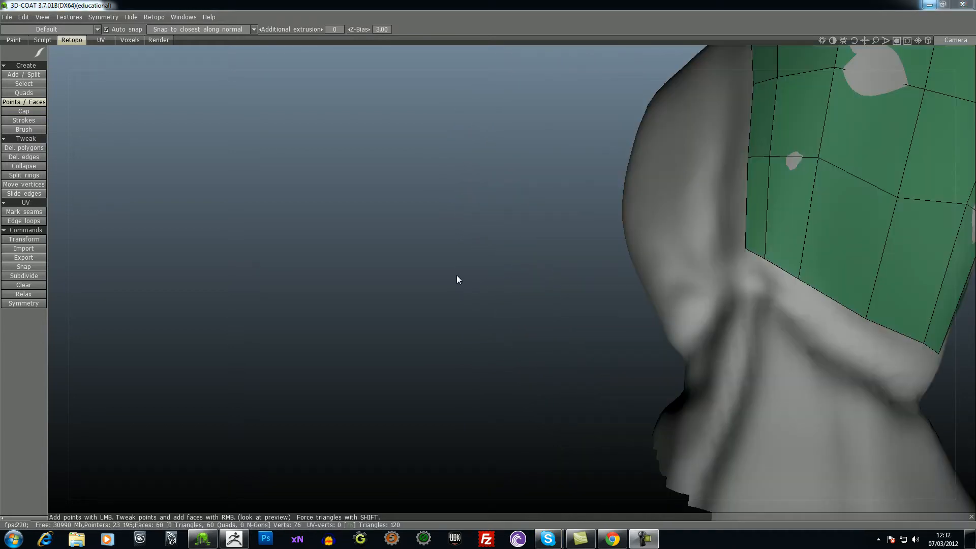
middle_click_drag(457, 276, 345, 287)
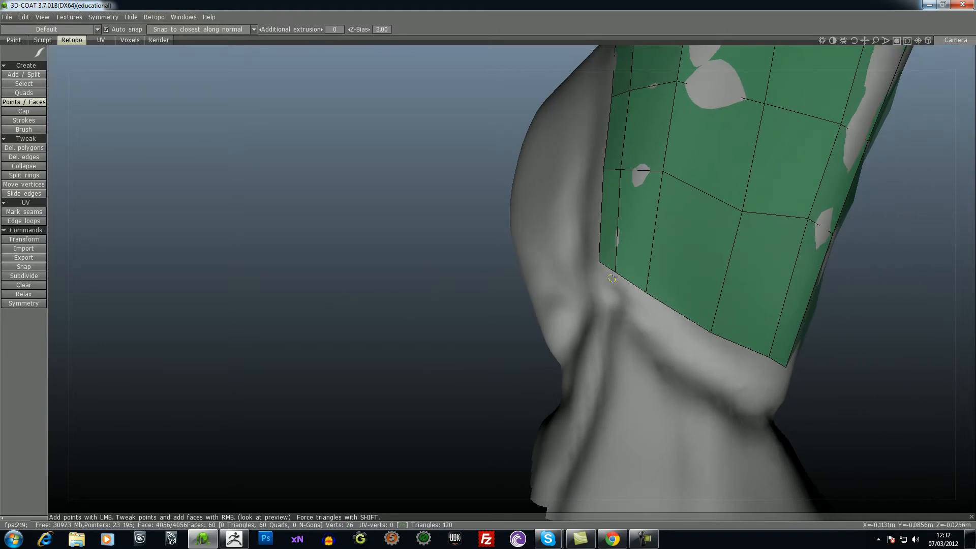
right_click_drag(599, 260, 593, 297)
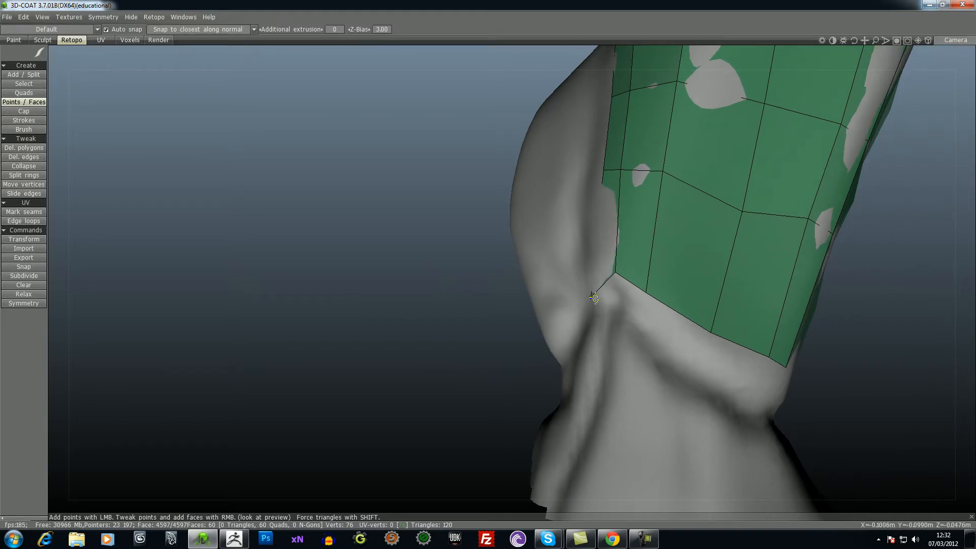
right_click_drag(604, 168, 598, 171)
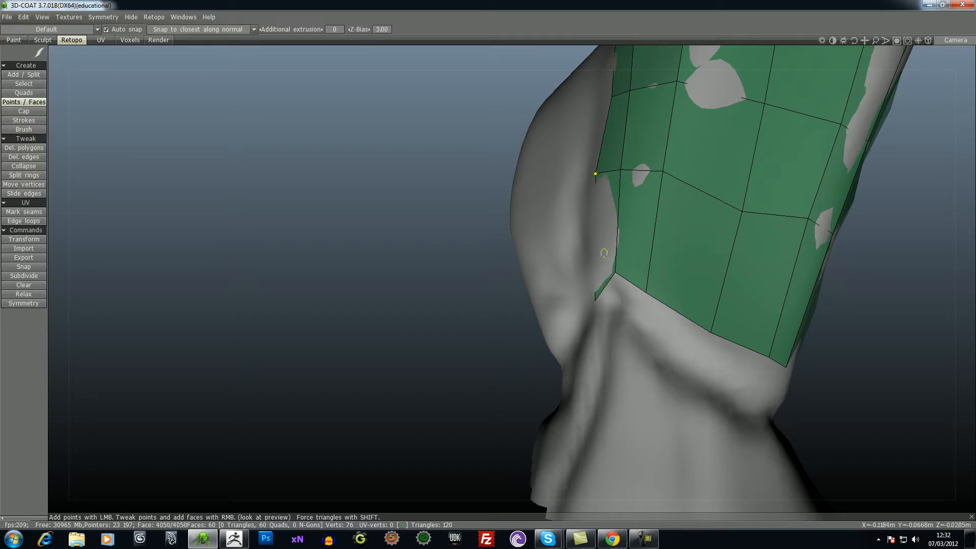
- Start a new bottom row above the ankle fold with four quads, working from the crease toward the shin's front
left_click(627, 318)
right_click(619, 294)
left_click(694, 359)
right_click(666, 327)
left_click_drag(429, 338, 370, 326)
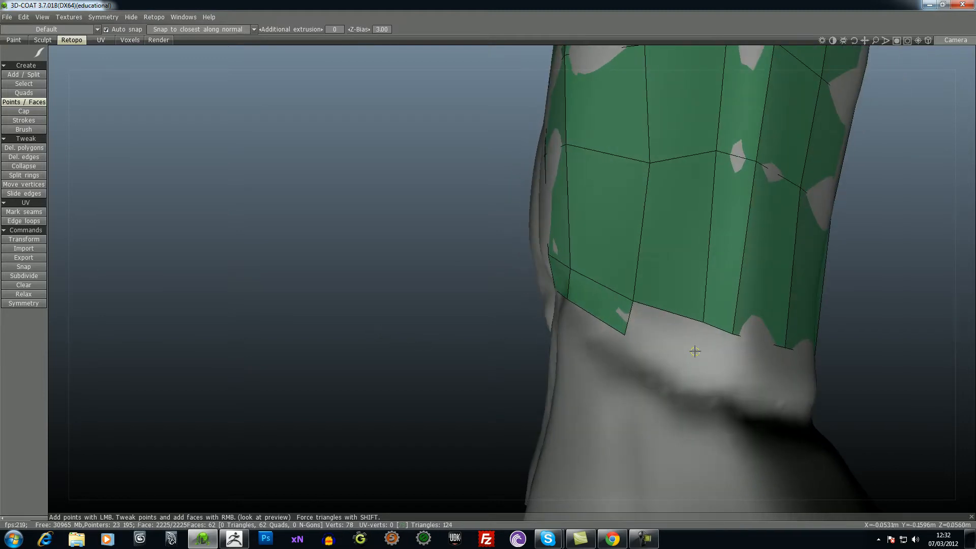
right_click(668, 335)
left_click_drag(496, 356, 454, 359)
left_click(699, 364)
right_click(680, 340)
- Adjust the vertices of the lowest rows so their vertical edges follow the shin's front ridge
right_click_drag(668, 318, 649, 310)
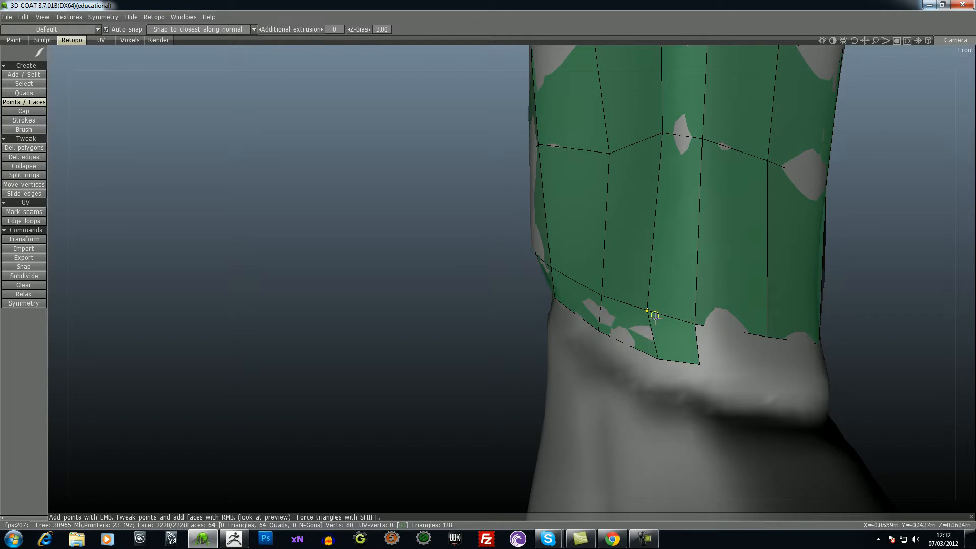
right_click_drag(657, 360, 639, 354)
left_click_drag(473, 375, 429, 379)
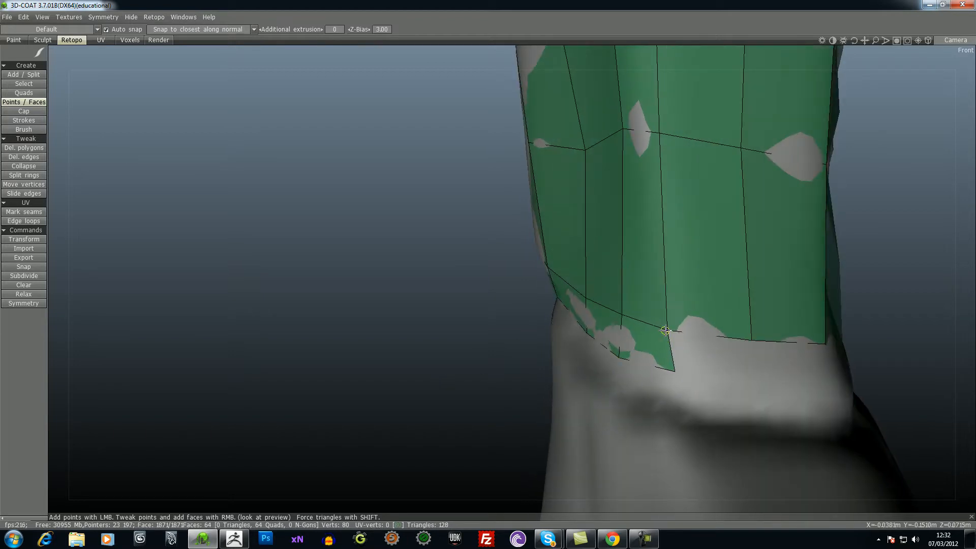
right_click_drag(665, 331, 672, 333)
right_click_drag(662, 133, 615, 126)
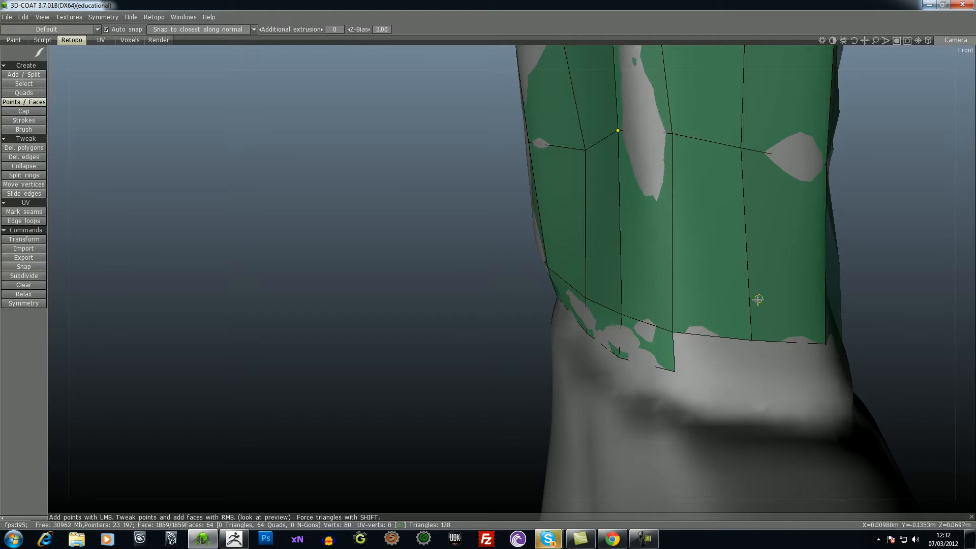
- Continue the bottom row above the ankle fold with three quads across the rest of the shin's front
right_click(748, 380)
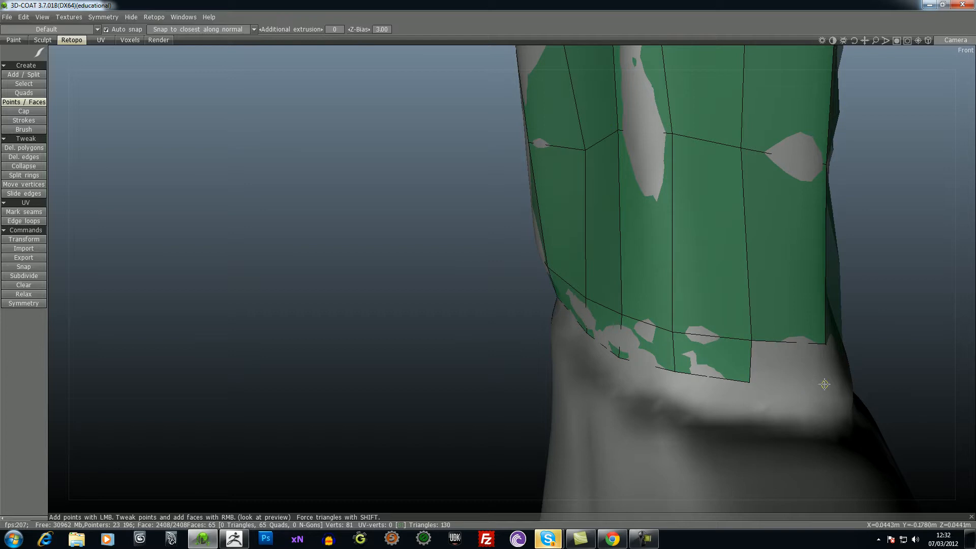
left_click(825, 384)
right_click(783, 361)
left_click_drag(922, 344, 832, 345)
left_click(849, 388)
right_click(817, 376)
- Carry the bottom row around the leg's far side with two more quads toward the calf crease
left_click_drag(582, 365, 418, 332)
left_click_drag(853, 325, 783, 351)
left_click(671, 334)
right_click(635, 332)
left_click(719, 320)
right_click(693, 318)
- Fill the space below the wide quad beside the calf crease with three small quads
left_click_drag(842, 314, 726, 306)
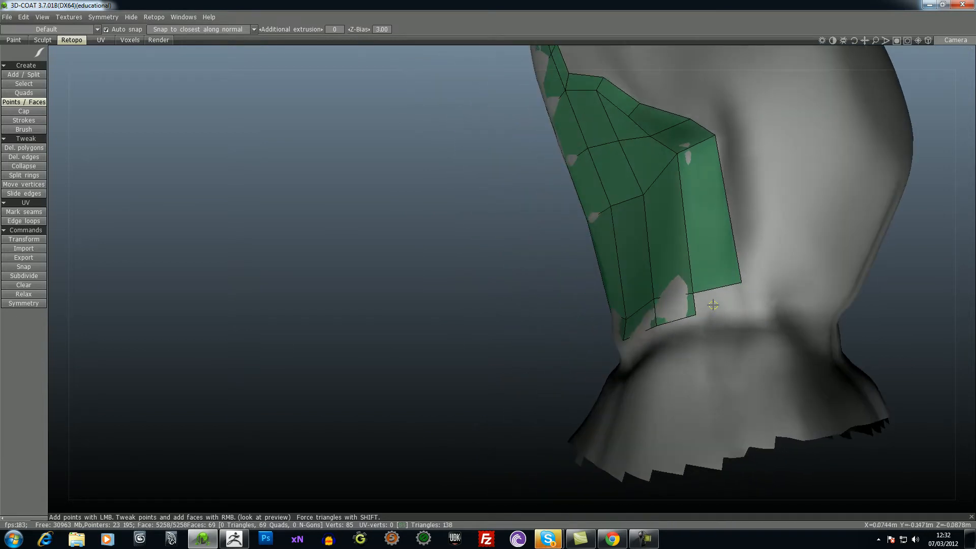
left_click(712, 303)
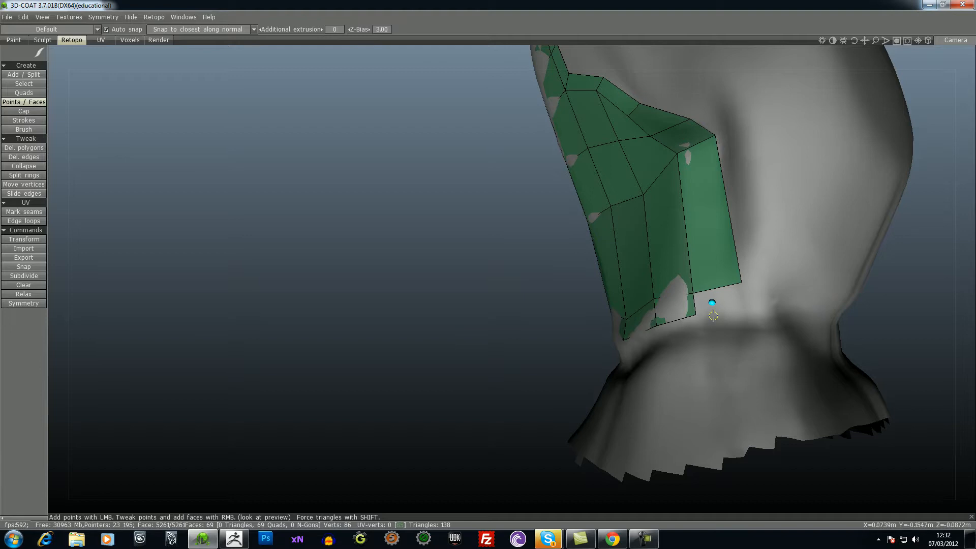
left_click(743, 298)
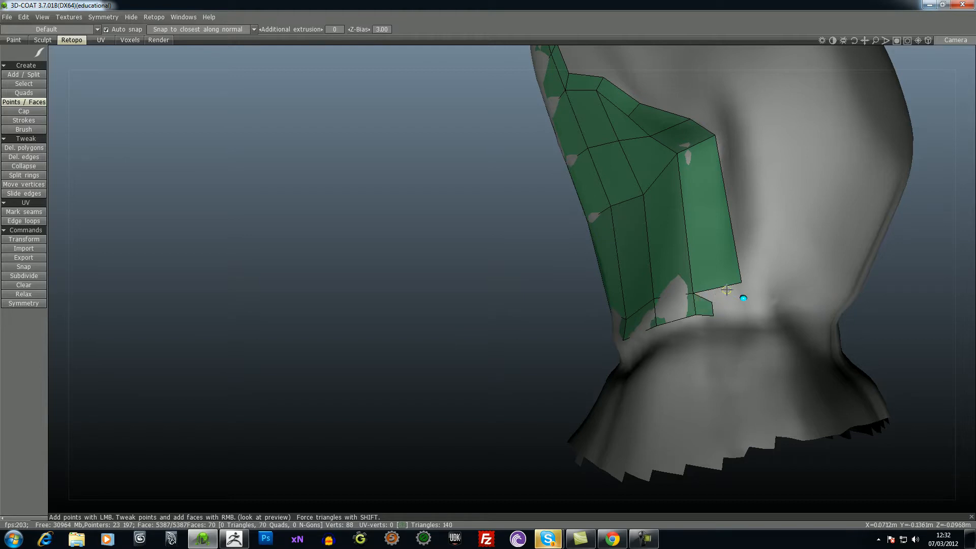
right_click(729, 297)
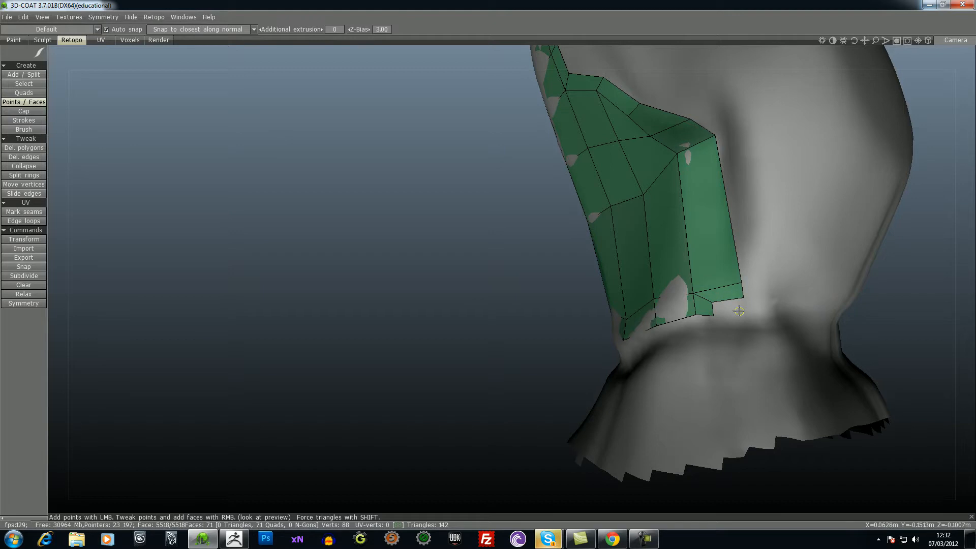
right_click(717, 308)
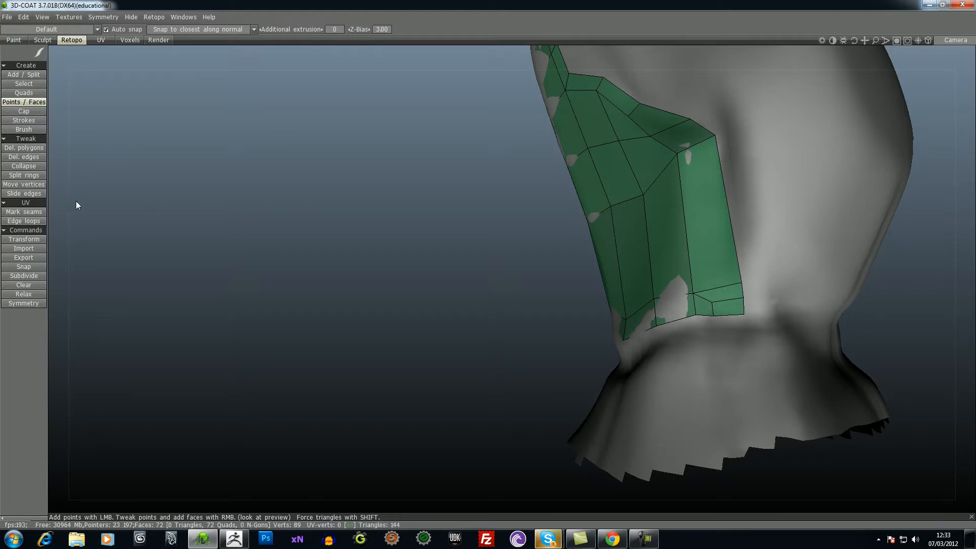
- Delete the inner edges of the three small quads to merge them into one bottom-row quad
left_click(23, 156)
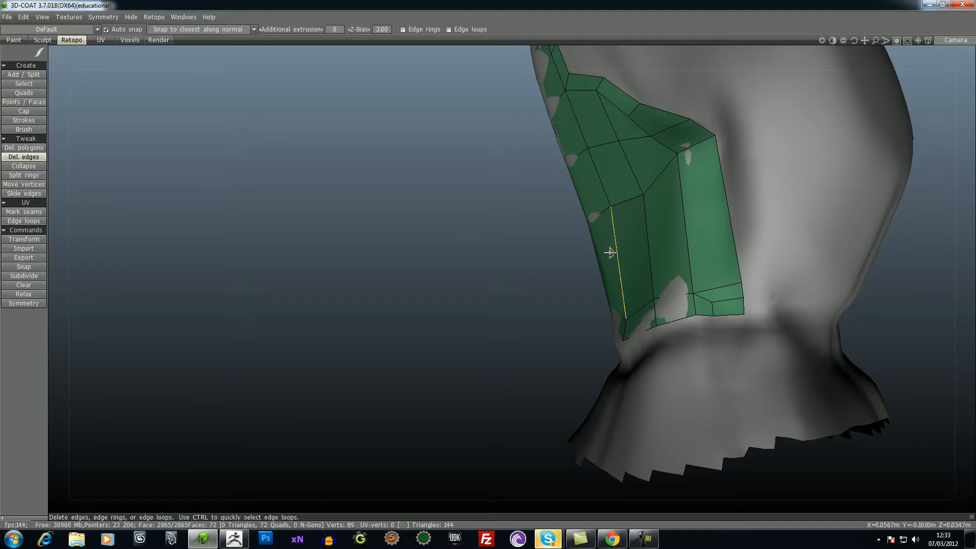
left_click(713, 305)
left_click(719, 293)
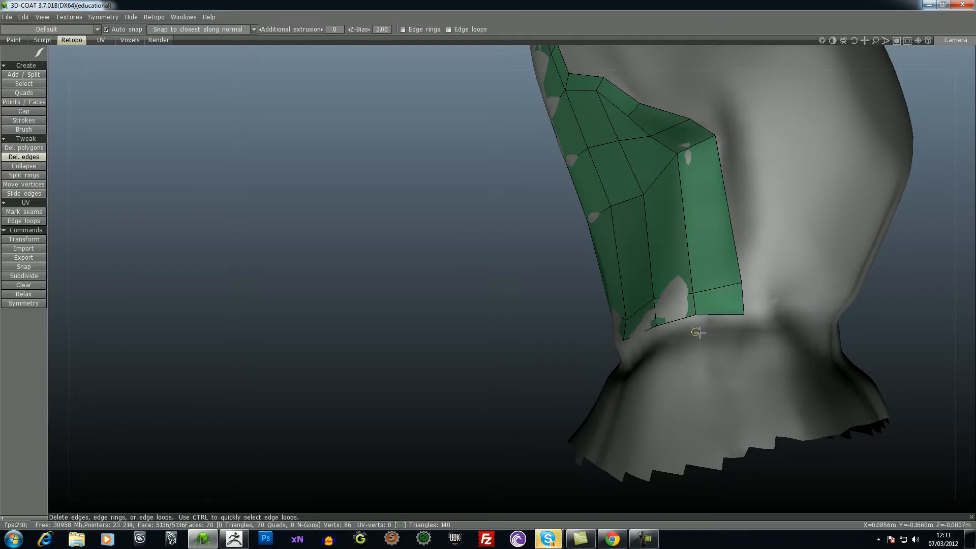
- Try deleting the diagonal edge above the bottom row's end quad at the opposite ankle crease, and undo the deletion
left_click_drag(276, 373, 673, 372)
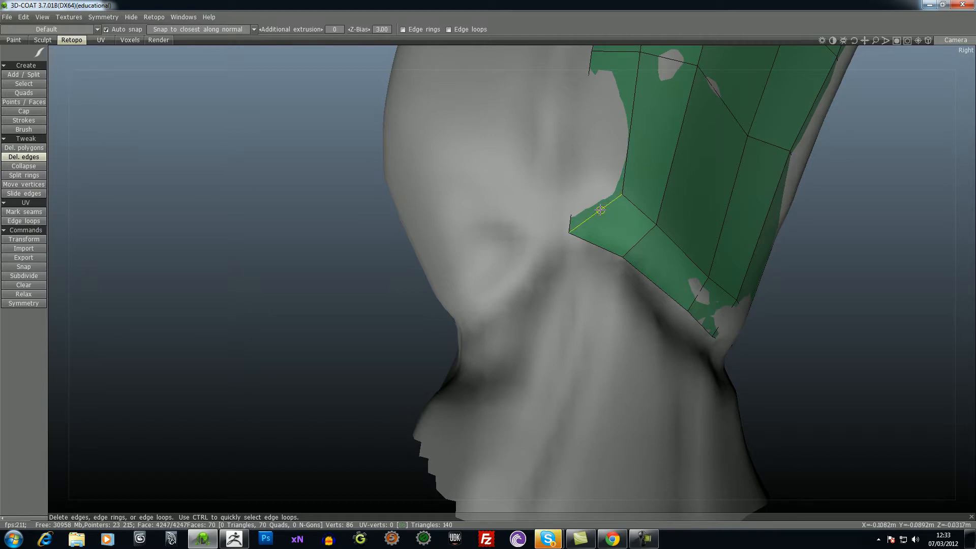
left_click(601, 210)
left_click_drag(860, 268, 840, 281)
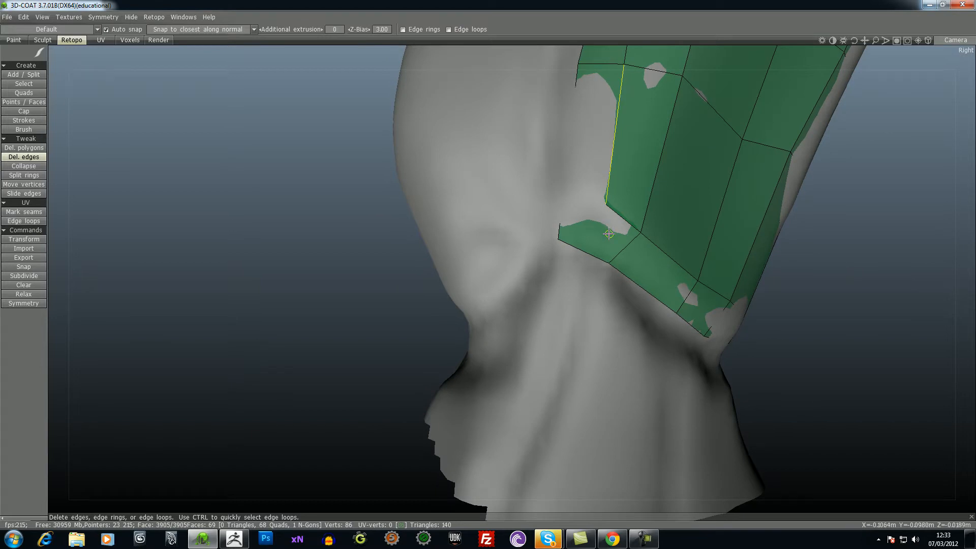
key("ctrl+z")
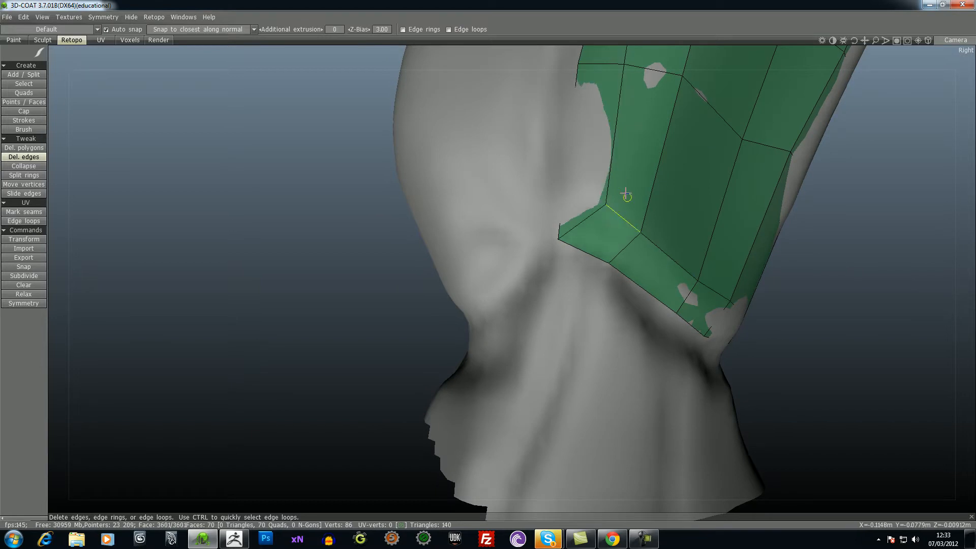
- Try splitting an edge ring through the bottom row near the ankle crease, and undo the split
left_click(36, 175)
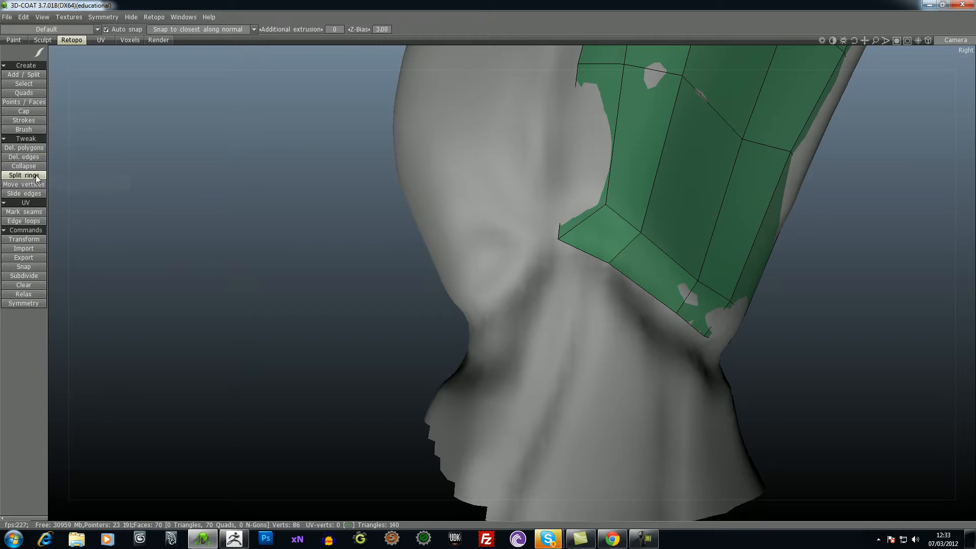
left_click(594, 217)
left_click_drag(927, 377, 714, 343)
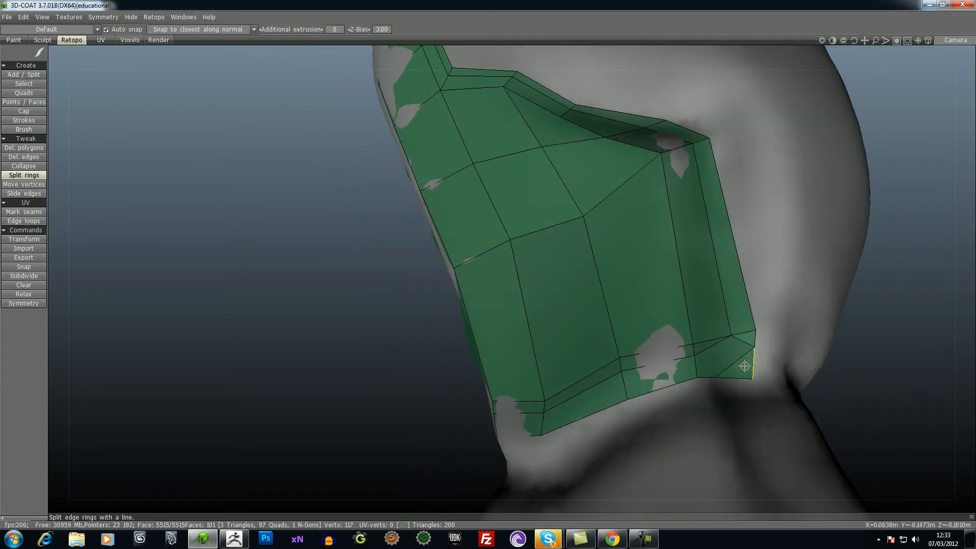
key("ctrl+z")
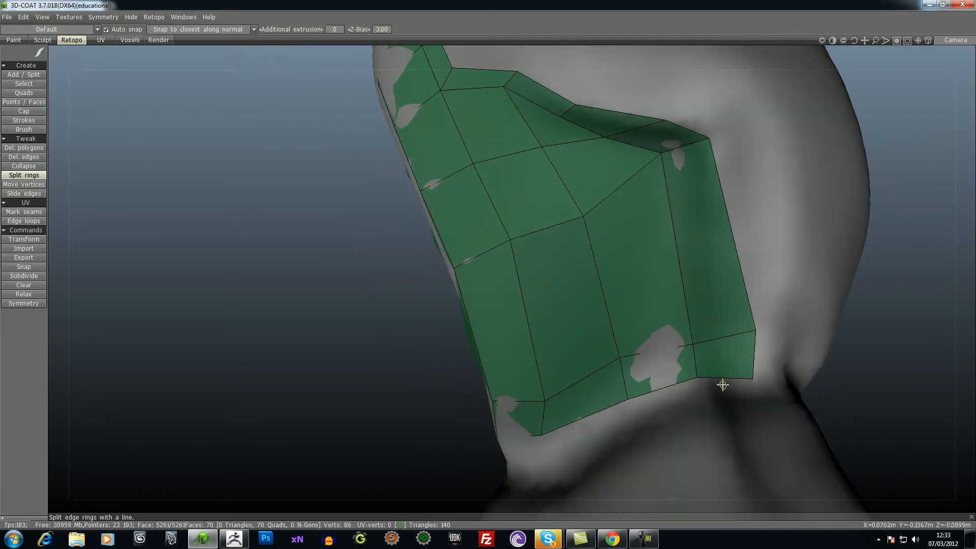
- Delete the bottom row's end quad at the far ankle crease and weld the exposed bottom corner to the outer corner of the quad above
left_click(38, 150)
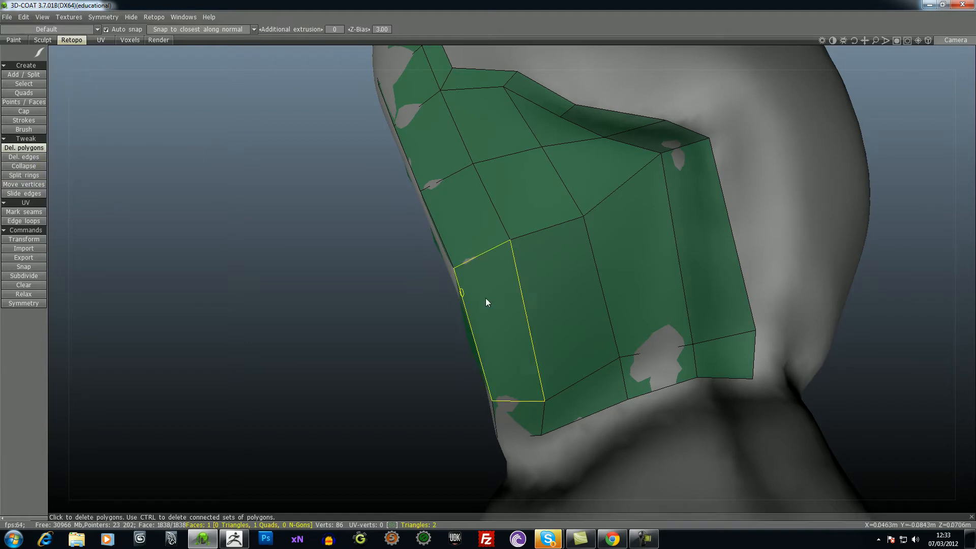
left_click(715, 356)
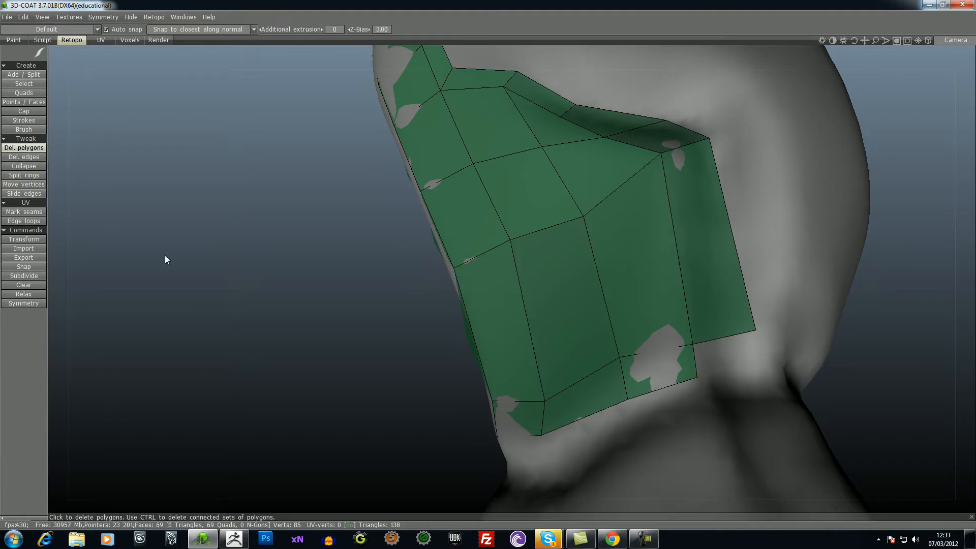
left_click(34, 104)
right_click_drag(693, 377, 753, 373)
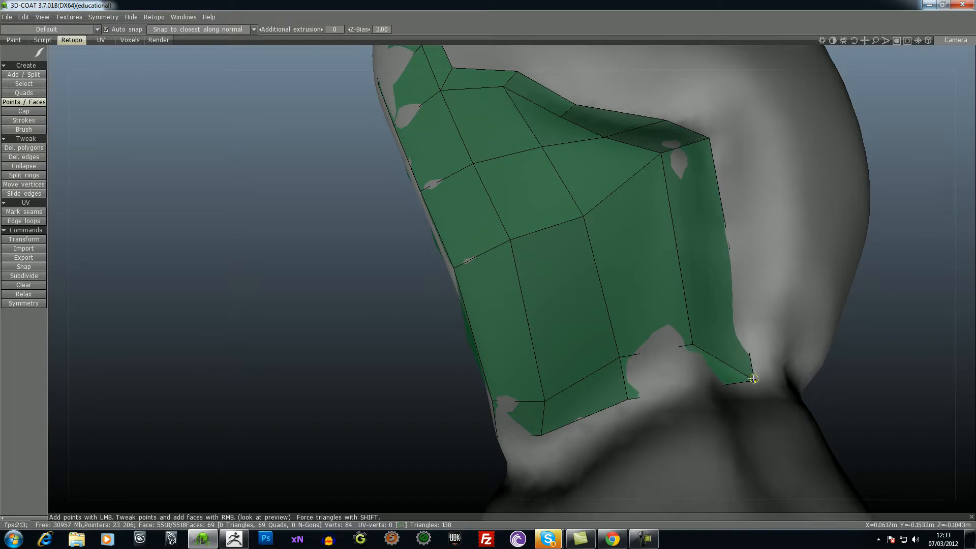
- Split edge rings to add loops running parallel to the mesh border along the bottom row, calf crease and top edge
left_click(36, 177)
left_click_drag(655, 341, 712, 348)
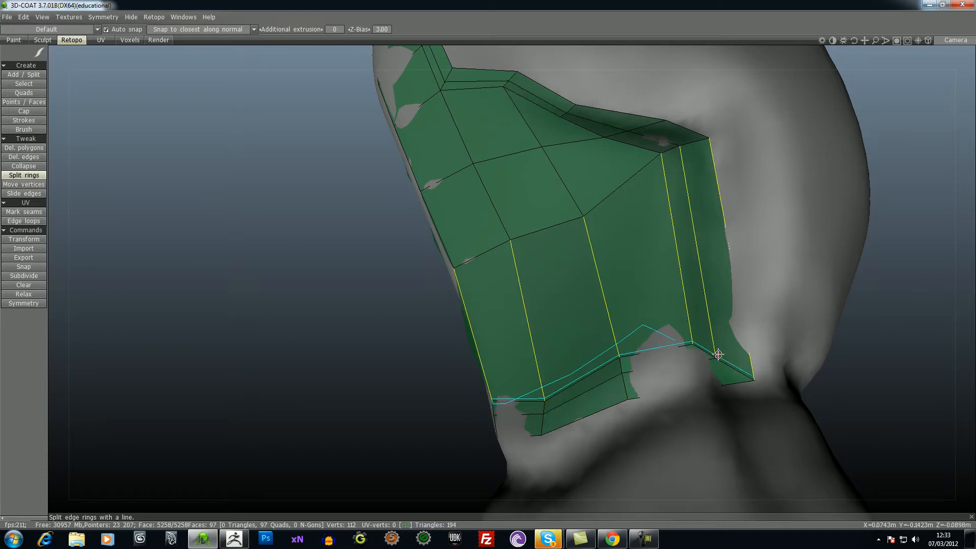
left_click_drag(270, 256, 548, 280)
scroll(548, 281, "down", 4)
left_click_drag(806, 327, 757, 215)
left_click(354, 313)
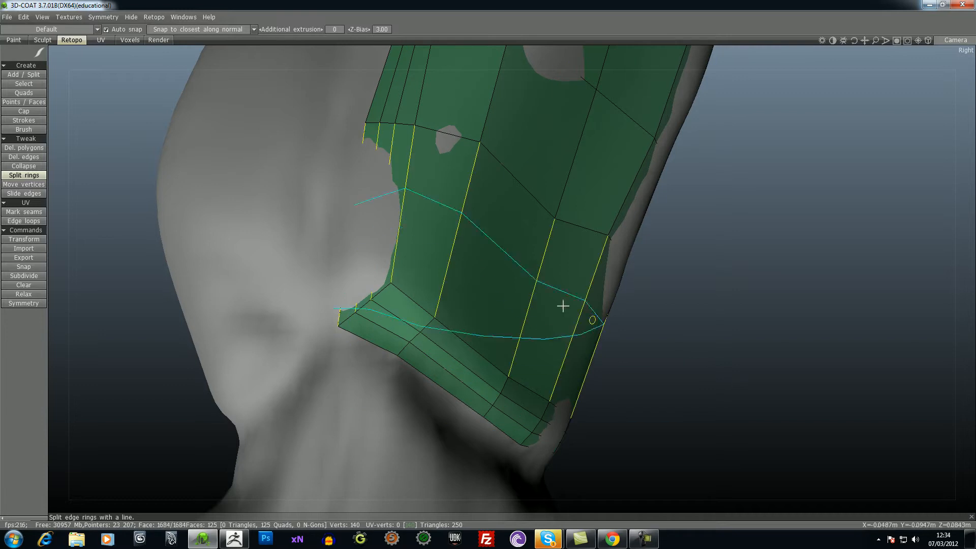
- Split the tall rows with four horizontal edge loops around the leg, working from the ankle up to the mid shin
left_click(397, 239)
left_click(405, 182)
left_click_drag(833, 329, 742, 402)
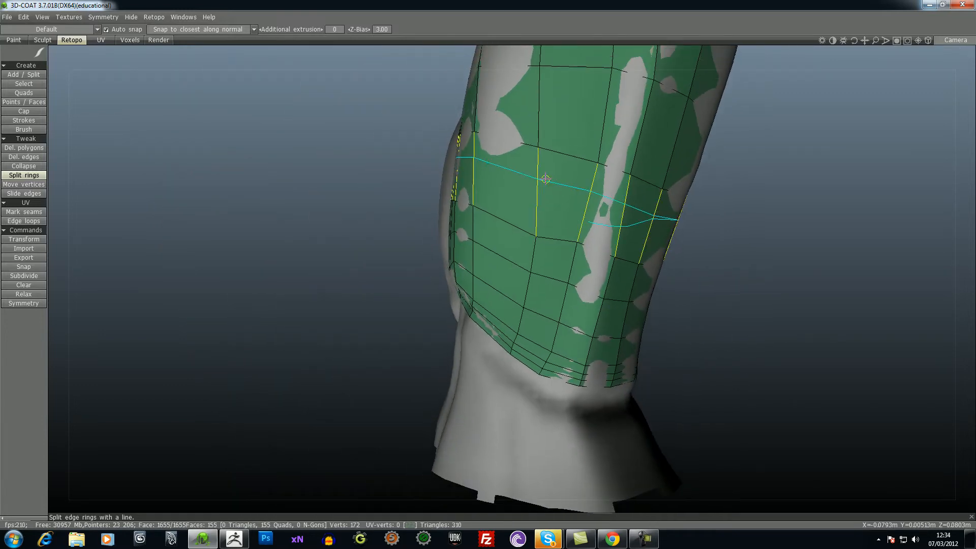
left_click(548, 193)
left_click_drag(810, 231, 752, 245)
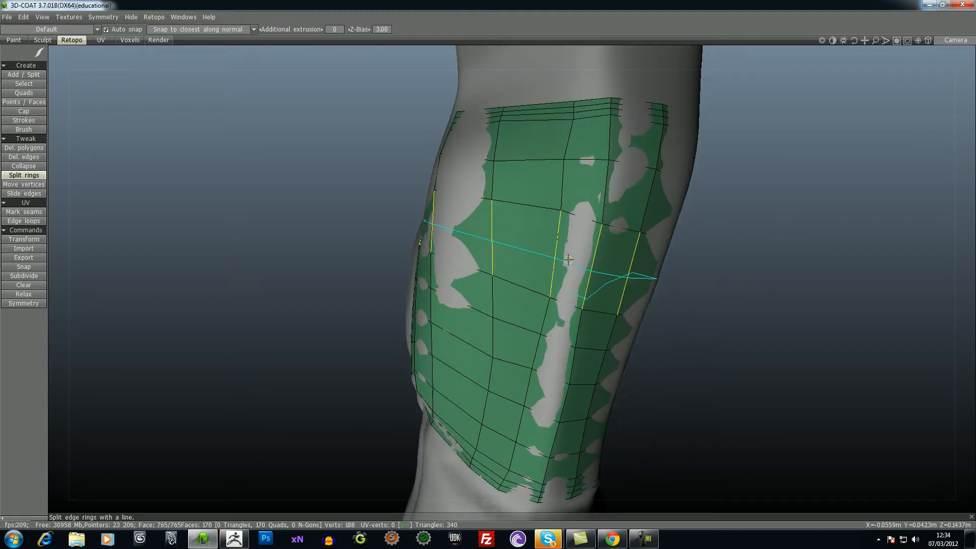
left_click(566, 258)
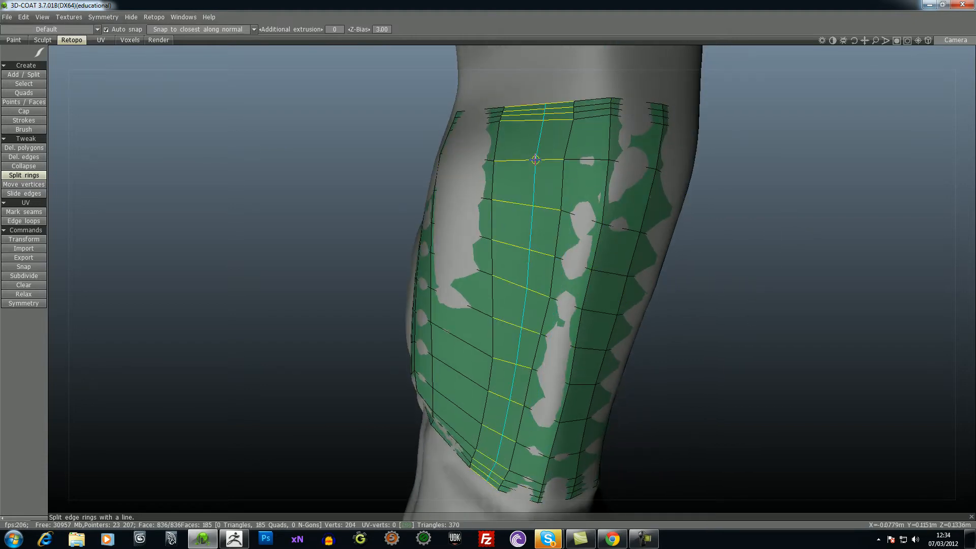
- Add three vertical edge loops from top border to ankle through the wide columns on the leg's right side
left_click(529, 157)
left_click(467, 160)
left_click_drag(729, 285, 703, 285)
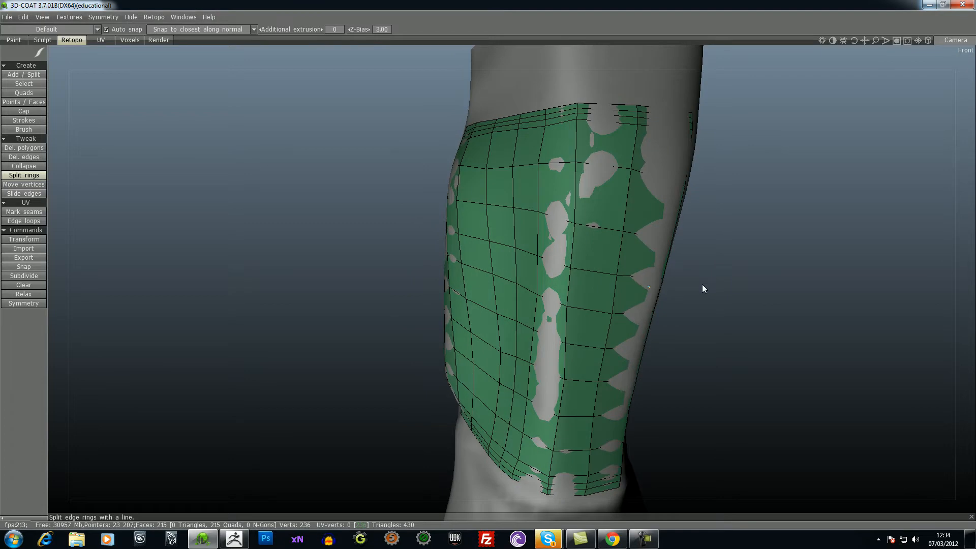
left_click(559, 205)
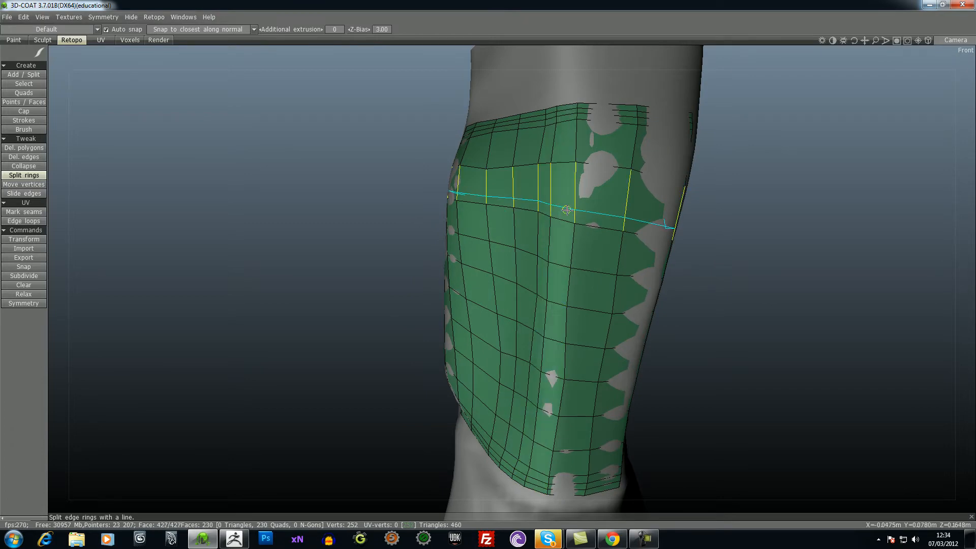
- Add four vertical edge loops through the wide columns across the front of the shin and around to its left side
left_click(605, 240)
left_click_drag(730, 300, 654, 298)
left_click(631, 239)
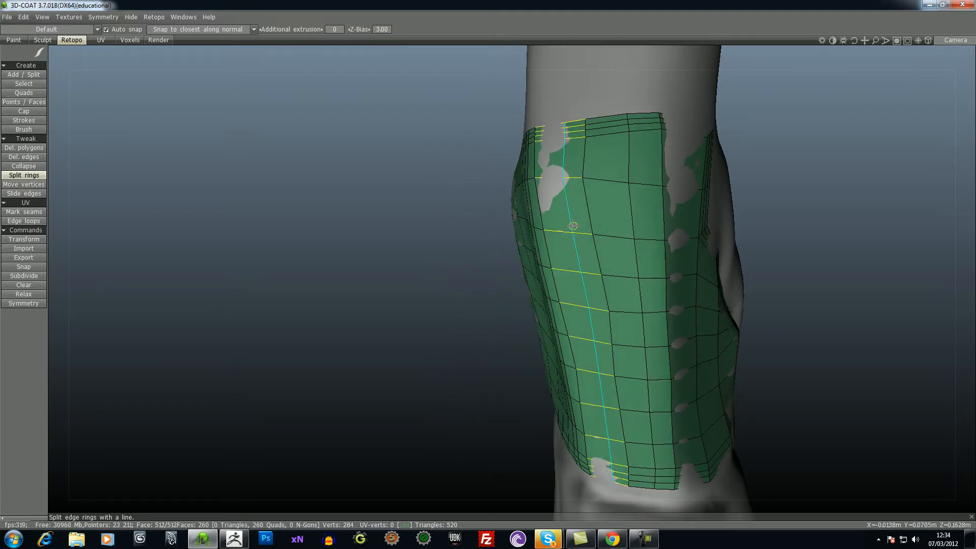
left_click(581, 228)
left_click_drag(806, 282, 752, 279)
left_click(645, 224)
left_click(624, 192)
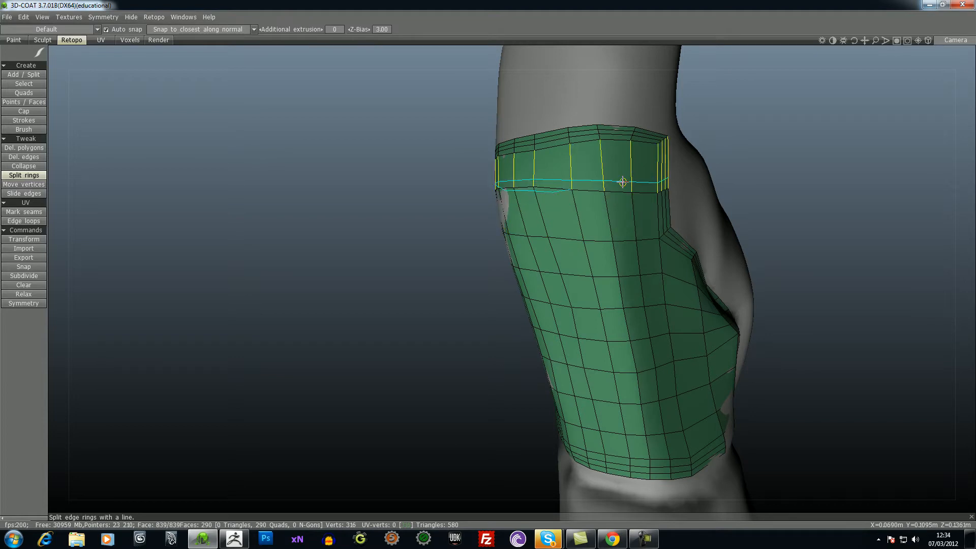
- Split the wide row below the top border with a horizontal loop, and add supporting loops around the leg and its ridges
left_click(618, 188)
left_click(609, 218)
left_click_drag(926, 377, 448, 275)
left_click(632, 281)
left_click(704, 341)
left_click(609, 235)
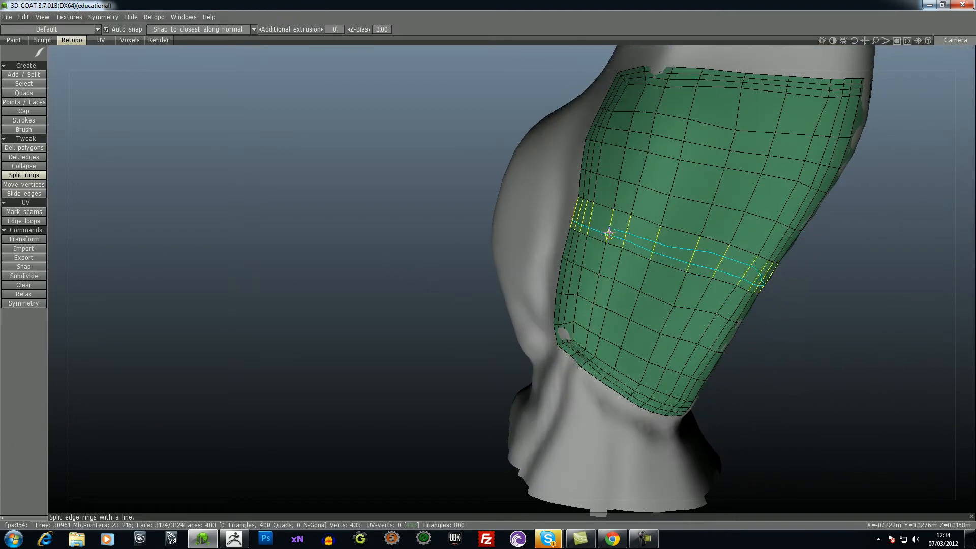
- Add two more edge loops just inside the border, following the ankle edge and turning up along the calf crease
left_click_drag(904, 273, 884, 342)
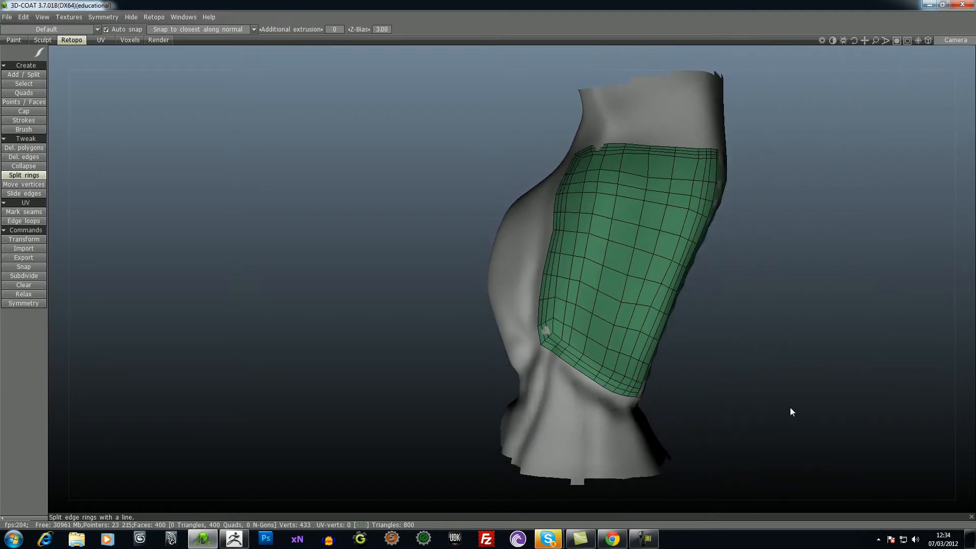
right_click_drag(791, 408, 791, 295)
middle_click_drag(886, 411, 816, 327)
right_click_drag(817, 331, 817, 293)
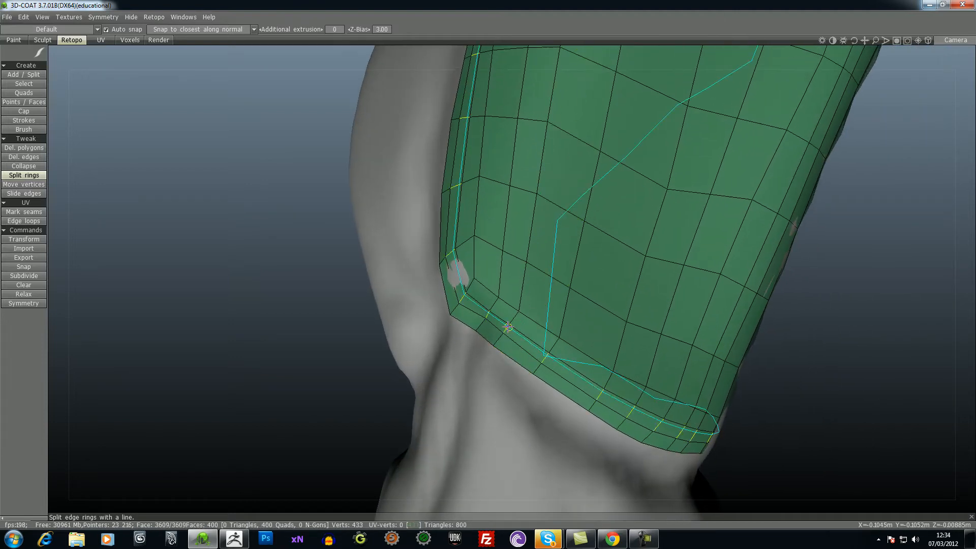
left_click(518, 314)
left_click(514, 318)
- Add a tight vertical edge loop along each of the two shin ridges to hold their shape
left_click_drag(821, 418, 406, 333)
right_click_drag(406, 328, 332, 412)
right_click_drag(414, 198, 380, 255)
left_click_drag(382, 260, 316, 248)
right_click_drag(317, 248, 323, 214)
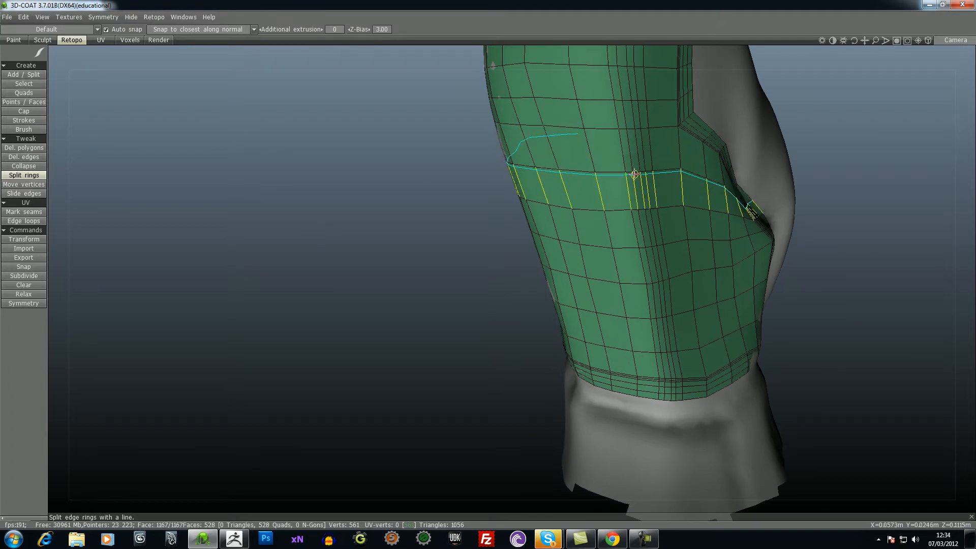
left_click(629, 171)
left_click_drag(400, 234, 424, 235)
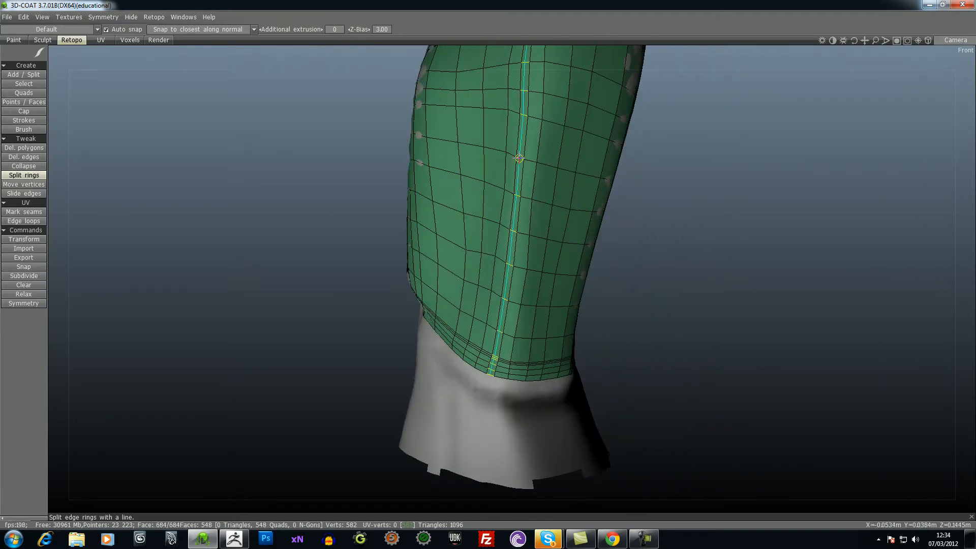
left_click_drag(731, 245, 666, 221)
left_click_drag(812, 244, 742, 235)
left_click_drag(875, 367, 771, 193)
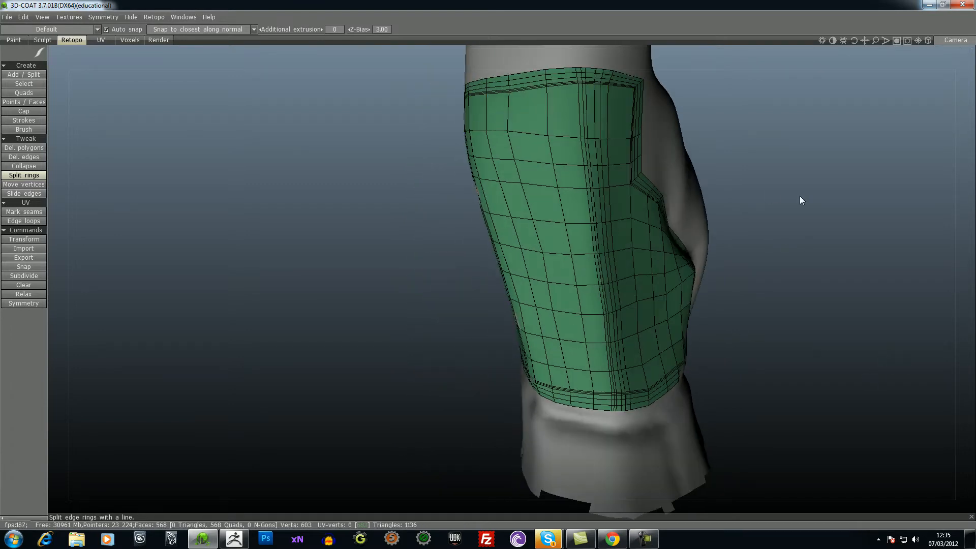
- Split the upper leg with a horizontal edge loop, and add vertical loops across the front of the shin
middle_click_drag(889, 216, 810, 314)
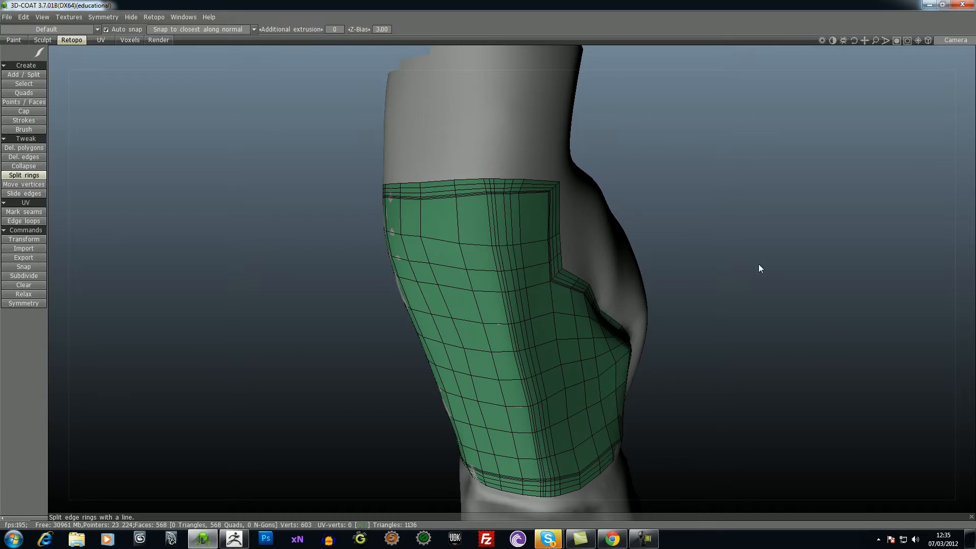
left_click_drag(727, 262, 807, 229)
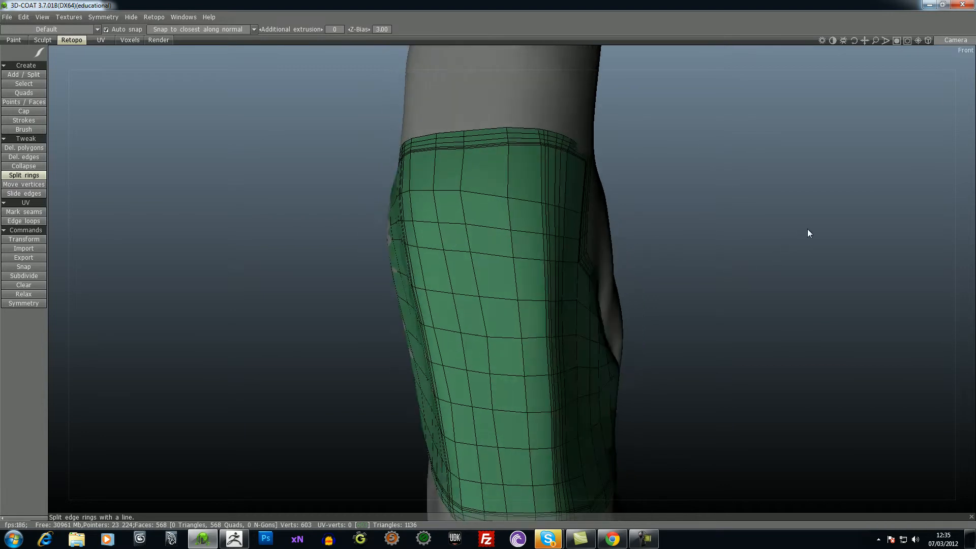
left_click(524, 204)
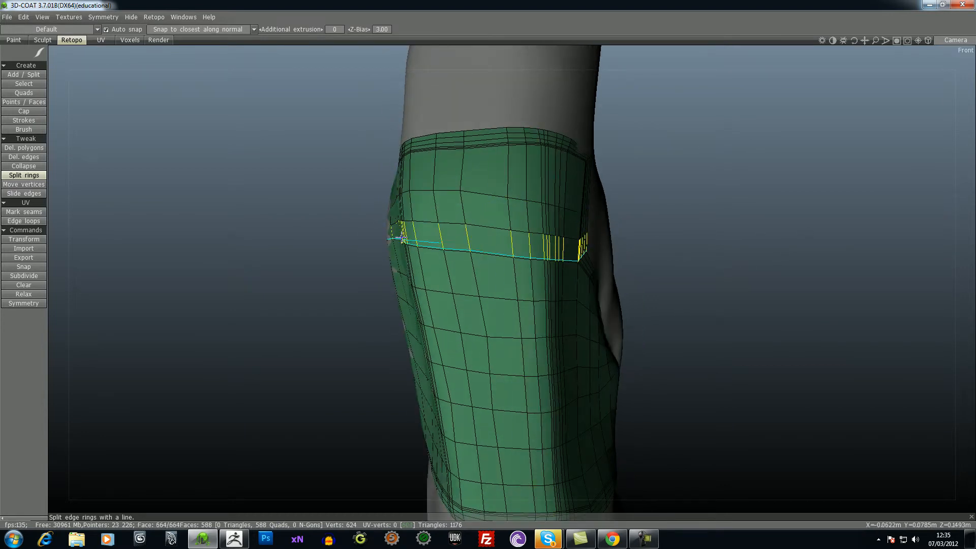
left_click_drag(321, 229, 370, 222)
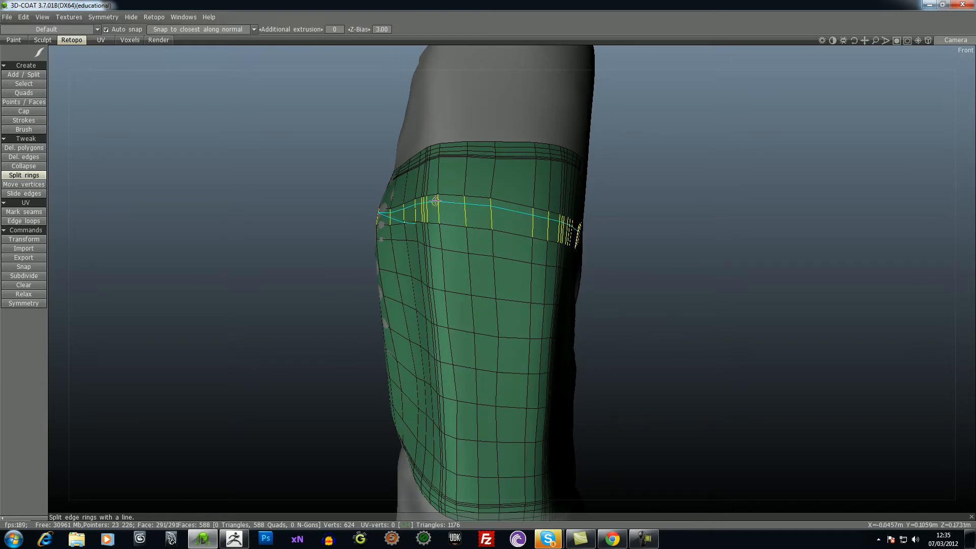
left_click(434, 202)
left_click_drag(702, 268, 682, 281)
left_click(481, 192)
left_click_drag(636, 221, 671, 244)
left_click(538, 201)
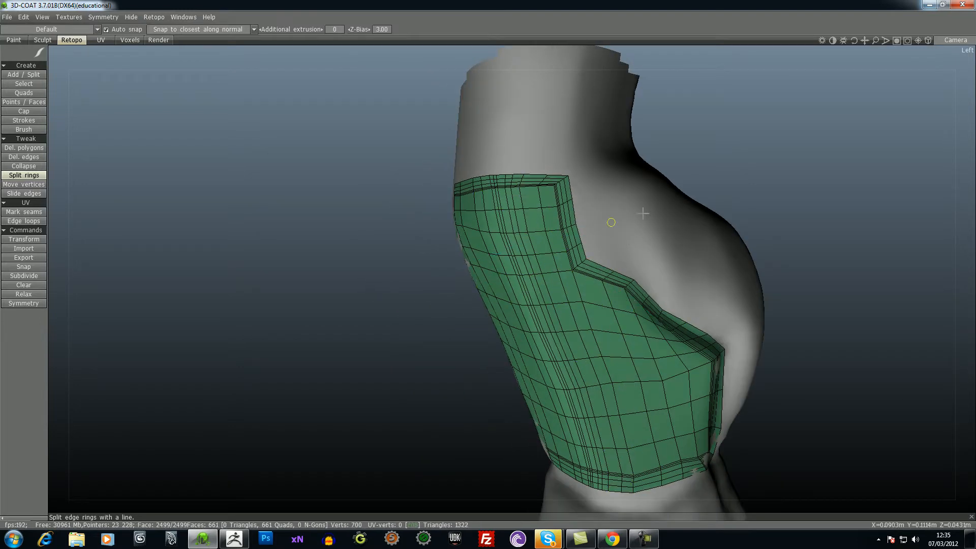
- Add two edge loops beside the calf crease on the leg's left side, running down to the ankle corner
left_click_drag(815, 173, 810, 311)
middle_click_drag(810, 308, 641, 124)
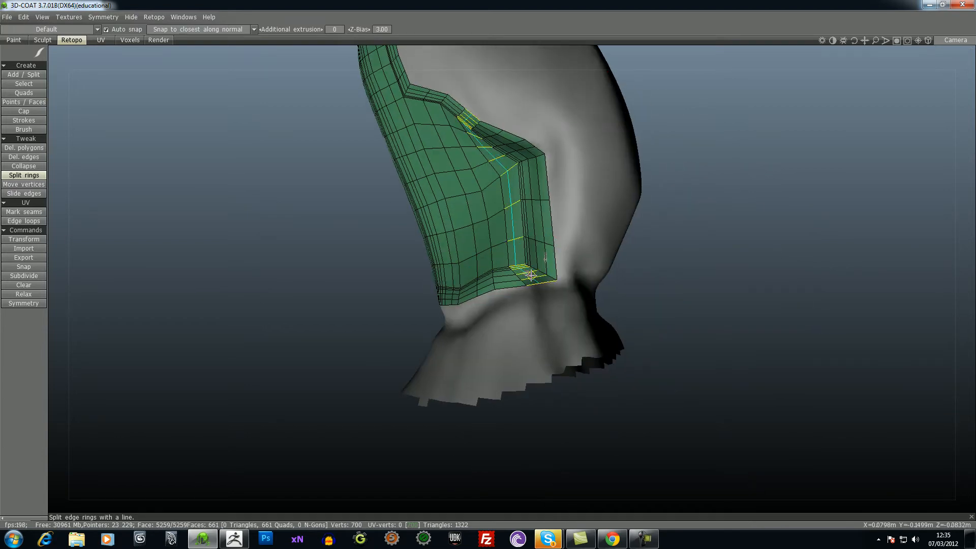
left_click(530, 275)
left_click(547, 261)
left_click_drag(694, 254, 769, 235)
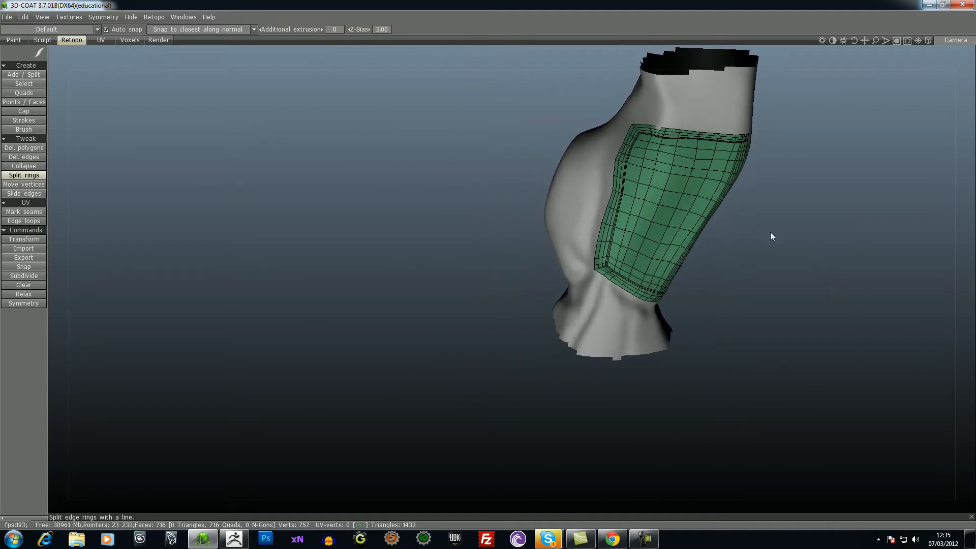
- Add two vertical edge loops on the leg's right side, next to the border along the calf
left_click(636, 161)
left_click(649, 163)
mouse_move(828, 254)
left_mouse_down()
mouse_move(788, 211)
mouse_move(917, 277)
mouse_move(834, 266)
mouse_move(713, 271)
mouse_move(732, 320)
mouse_move(668, 338)
mouse_move(817, 312)
mouse_move(896, 334)
left_mouse_up()
mouse_move(662, 207)
left_mouse_down()
mouse_move(650, 237)
mouse_move(520, 246)
left_mouse_up()
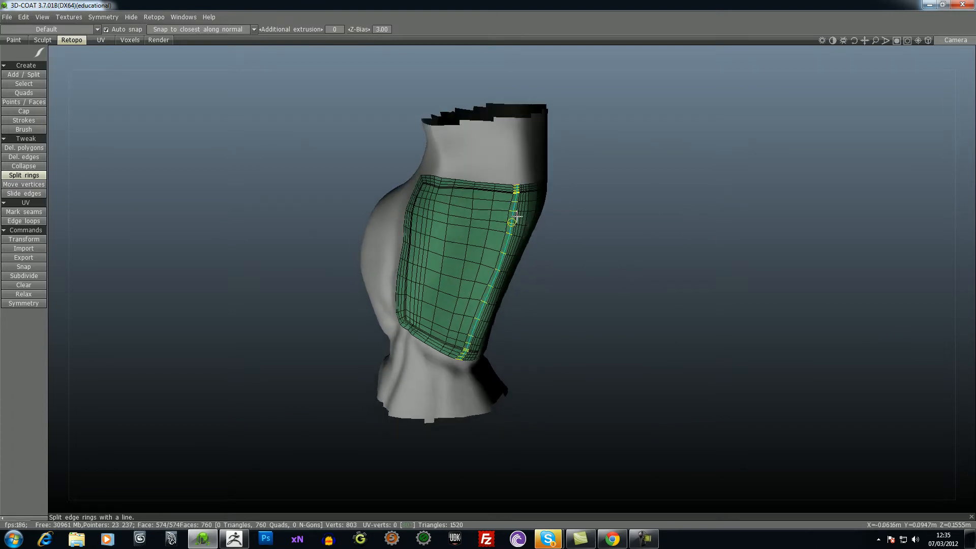
- Inspect the edge flow of the retopo mesh from the leg's front and right side
left_click_drag(653, 289, 586, 310)
left_click_drag(716, 252, 792, 233)
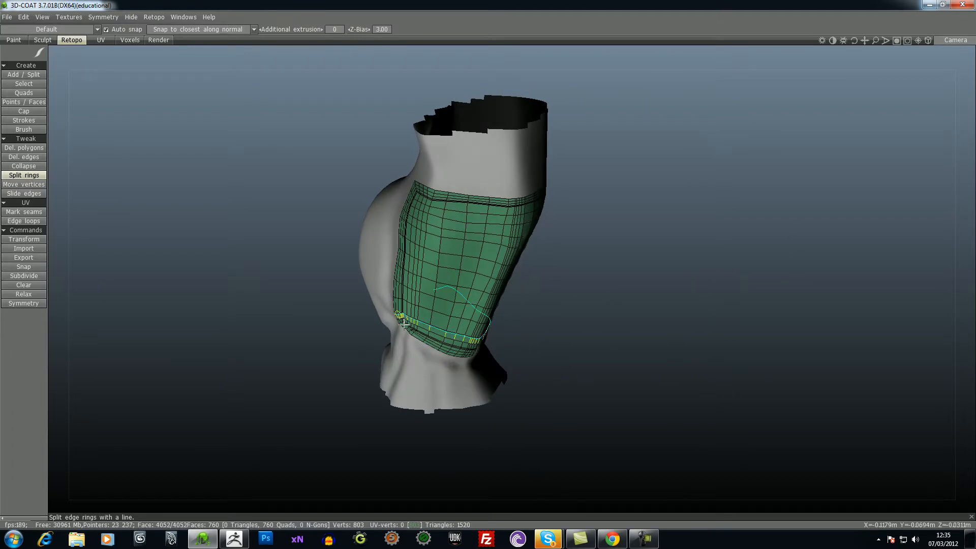
left_click_drag(689, 344, 673, 338)
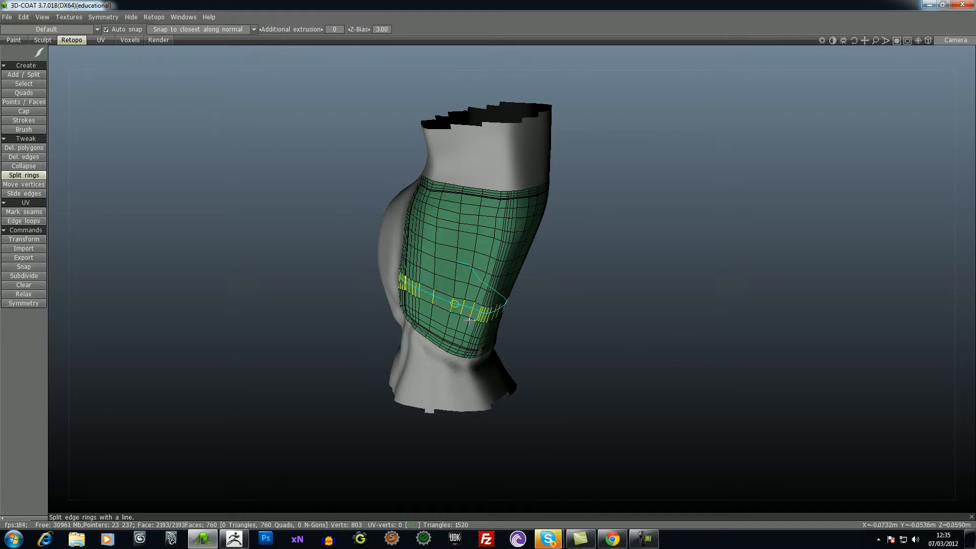
left_click_drag(632, 312, 562, 334)
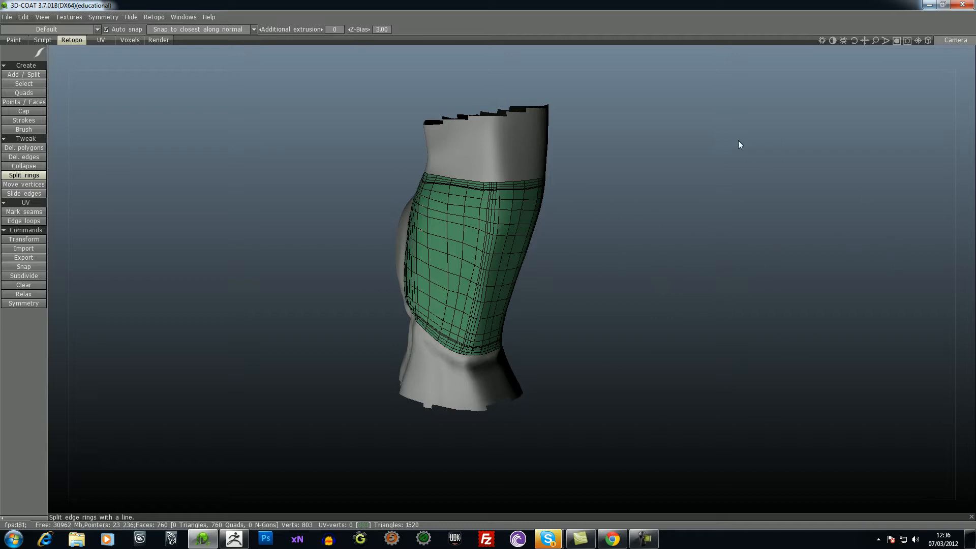
mouse_move(679, 308)
left_mouse_down()
mouse_move(654, 293)
mouse_move(700, 301)
mouse_move(645, 296)
mouse_move(708, 310)
mouse_move(681, 304)
left_mouse_up()
mouse_move(681, 303)
right_mouse_down()
mouse_move(670, 263)
mouse_move(678, 229)
mouse_move(678, 262)
right_mouse_up()
mouse_move(678, 264)
left_mouse_down()
mouse_move(745, 283)
mouse_move(688, 272)
mouse_move(542, 283)
mouse_move(571, 261)
mouse_move(595, 260)
left_mouse_up()
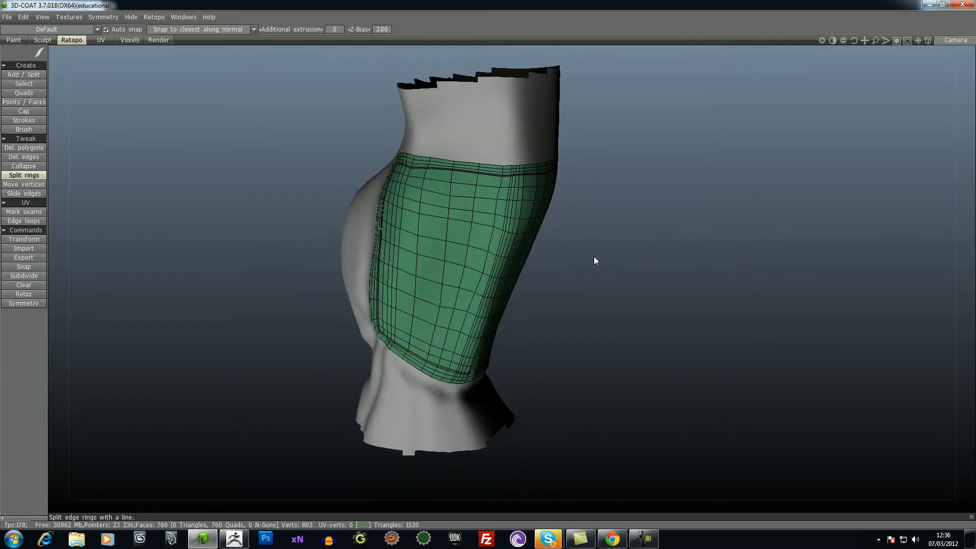
- Export the finished lower-leg retopo mesh, overwriting the previous export file
left_click(15, 17)
mouse_move(24, 19)
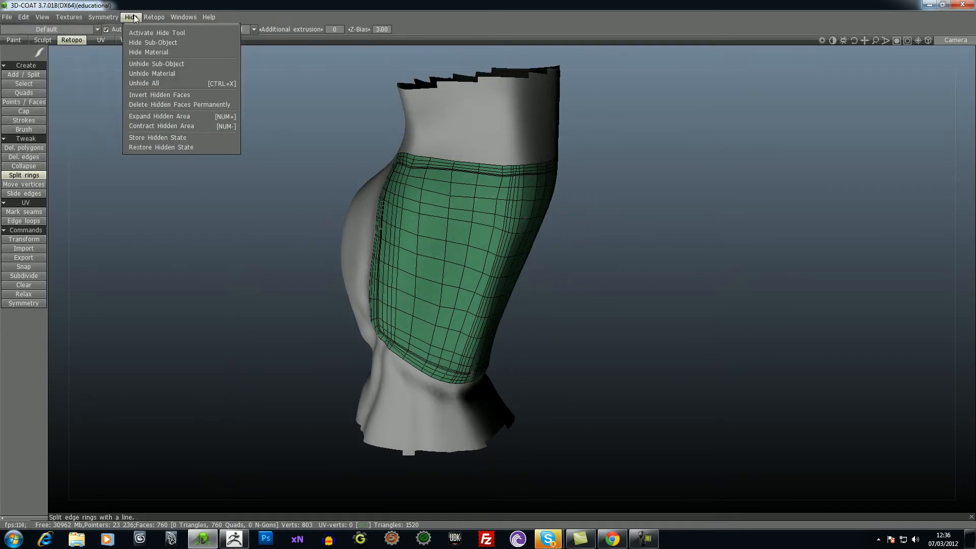
mouse_move(154, 16)
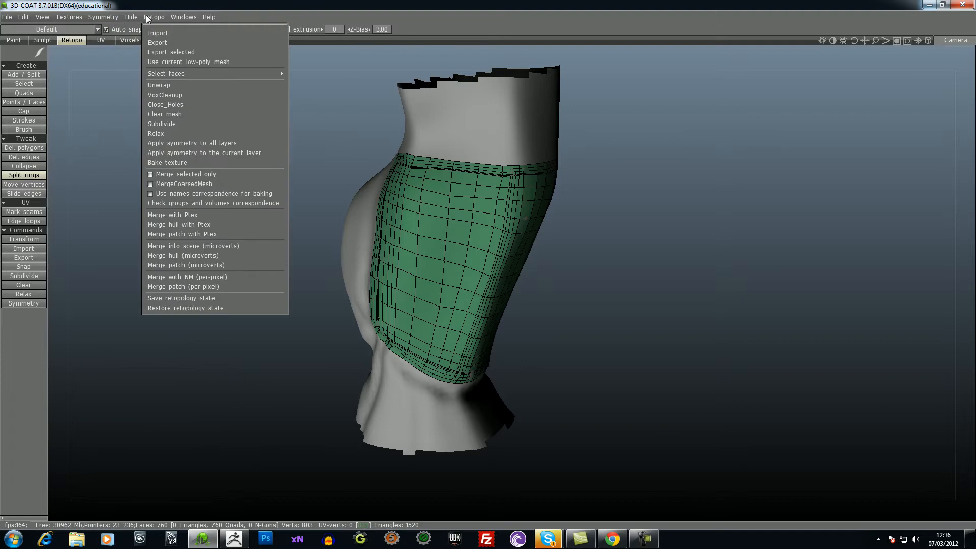
left_click(161, 44)
double_click(516, 204)
left_click(525, 280)
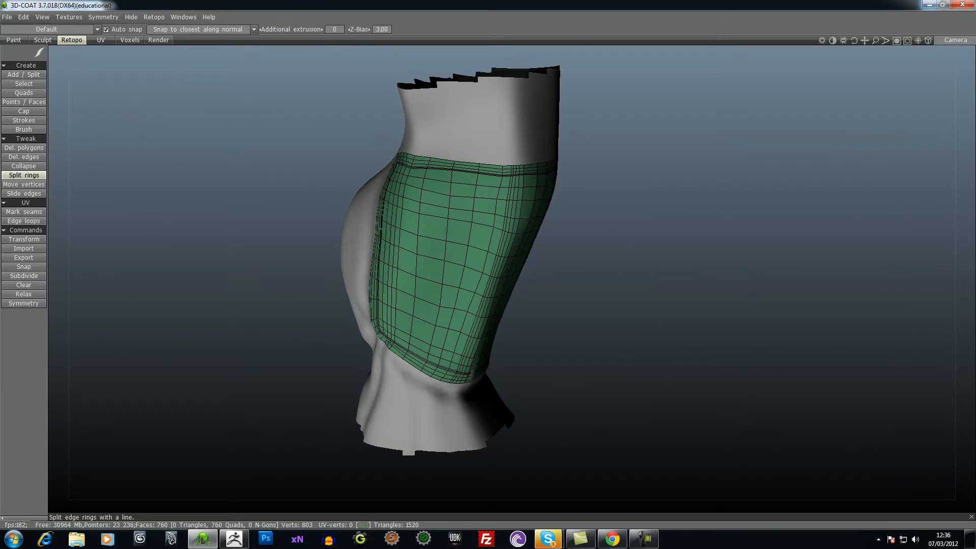
- Switch to ZBrush, import the exported retopo mesh into the Mech-734 subtool, and frame it
mouse_move(333, 374)
left_mouse_down()
mouse_move(501, 342)
mouse_move(578, 287)
mouse_move(548, 281)
left_mouse_up()
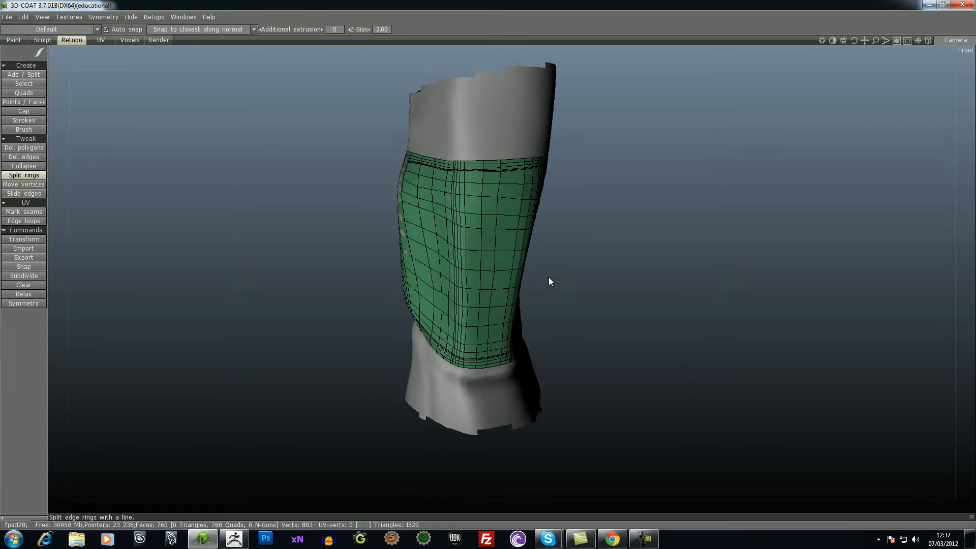
left_click(930, 5)
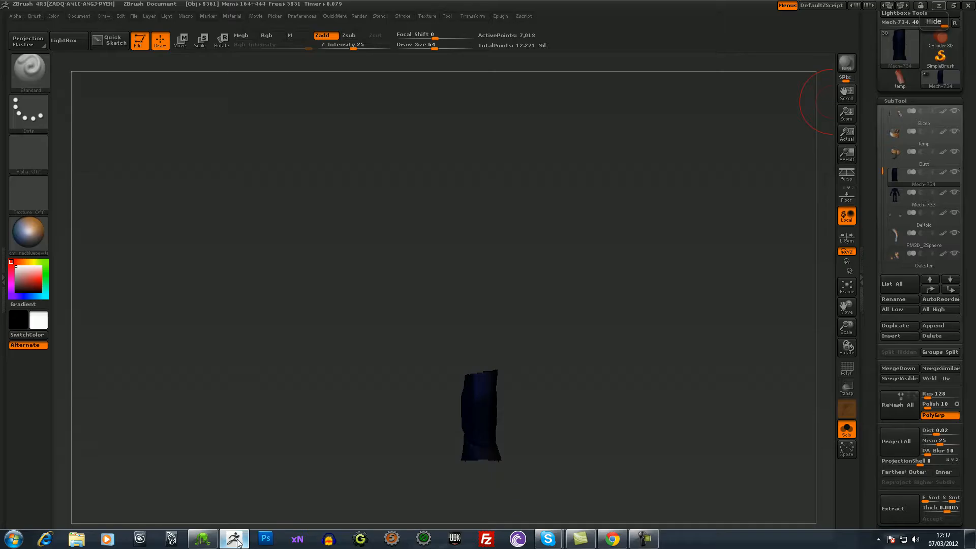
left_click(234, 539)
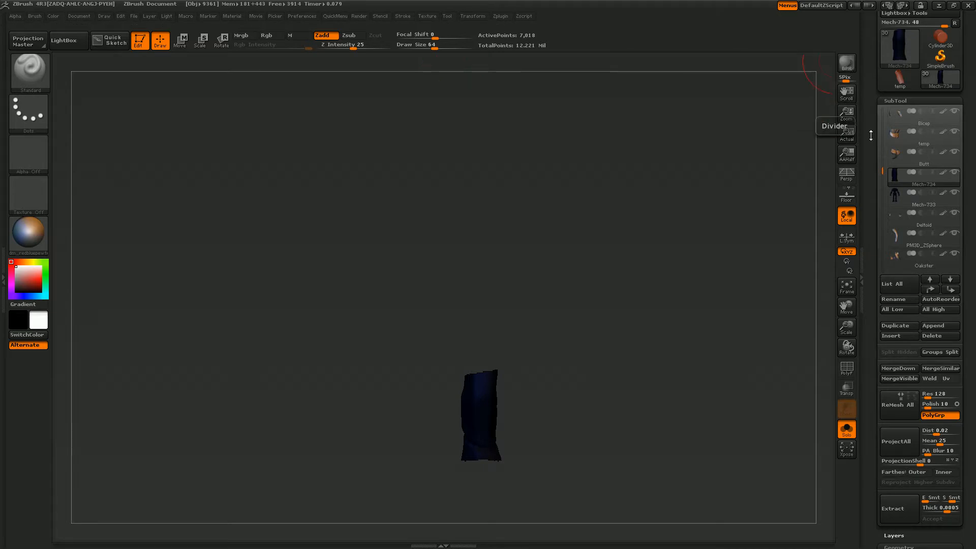
left_click_drag(872, 142, 874, 190)
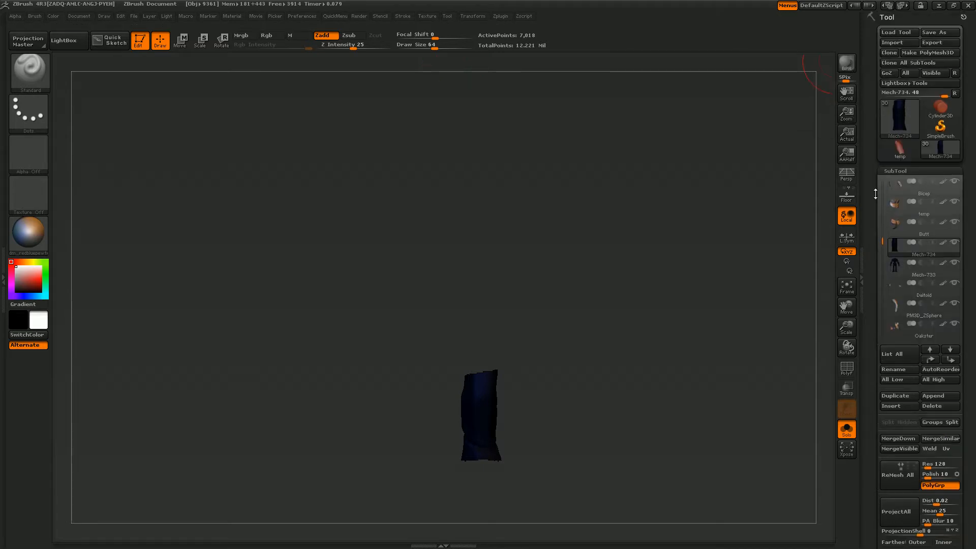
left_click(903, 42)
double_click(132, 70)
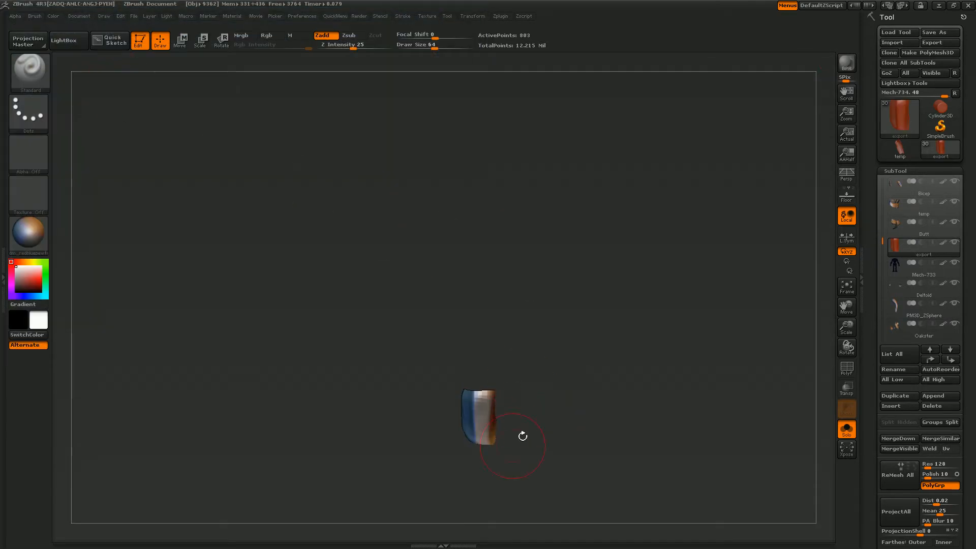
left_click(845, 287)
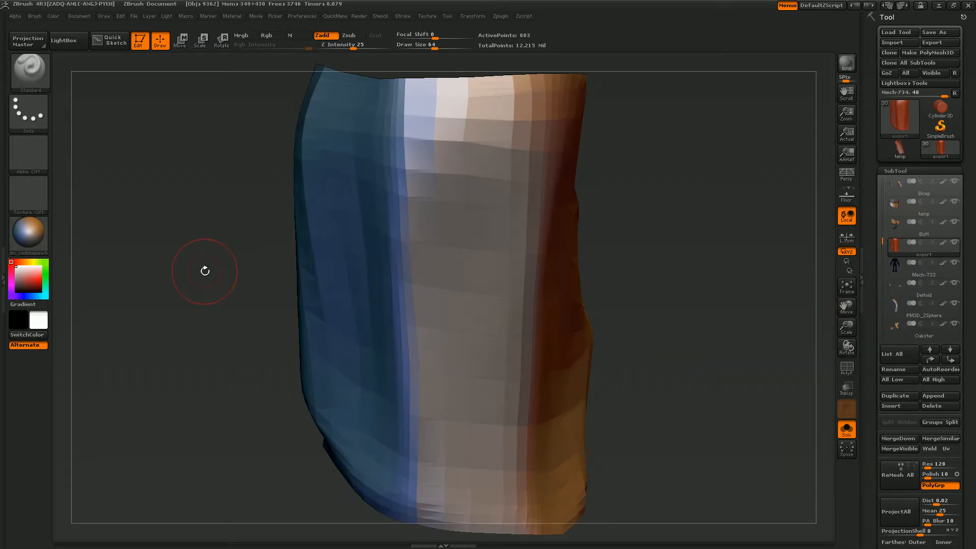
- Turn on Mrgb and fill the imported lower-leg mesh with the current colour and material
key("space")
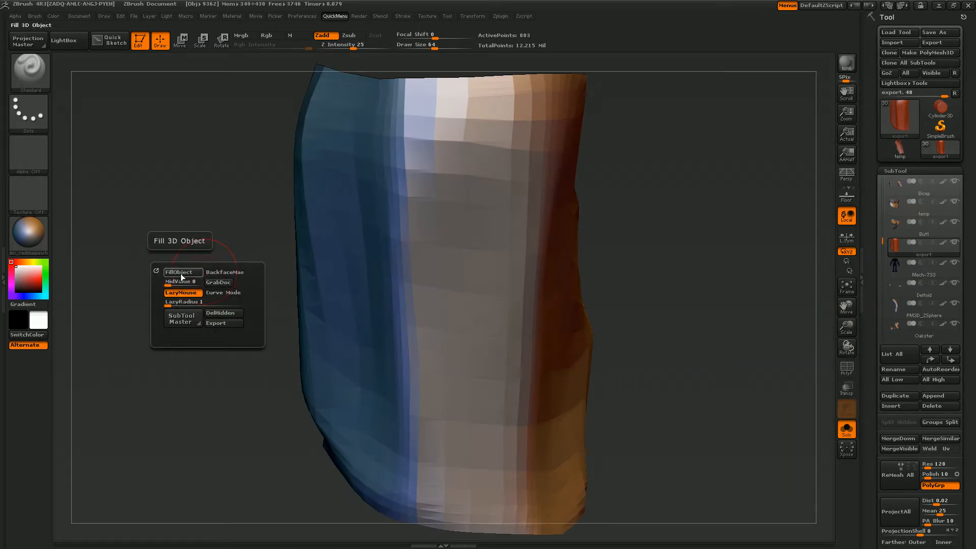
left_click(241, 35)
key("space")
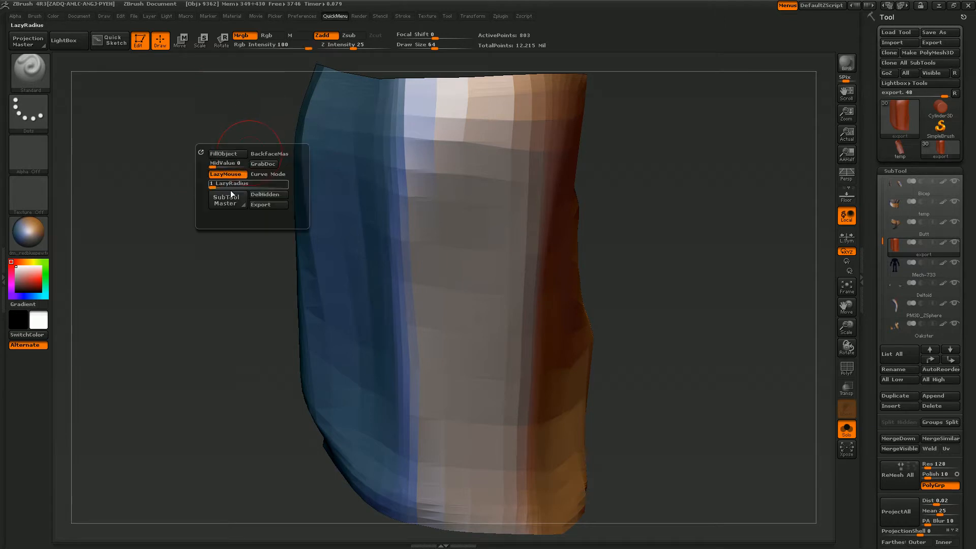
left_click(224, 153)
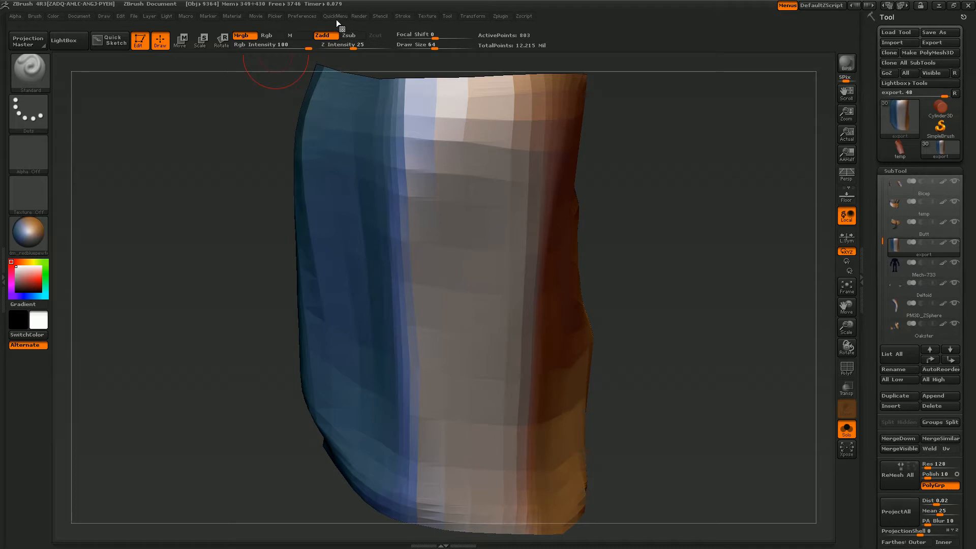
- Enable interface customisation in the Config preferences and dock the QuickMenu palette above the Tool palette
mouse_move(329, 15)
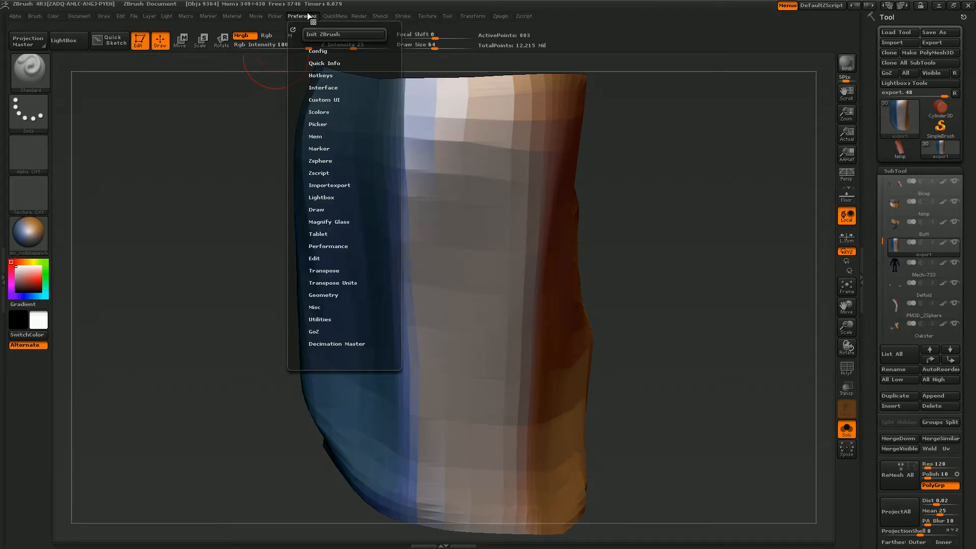
left_click(325, 87)
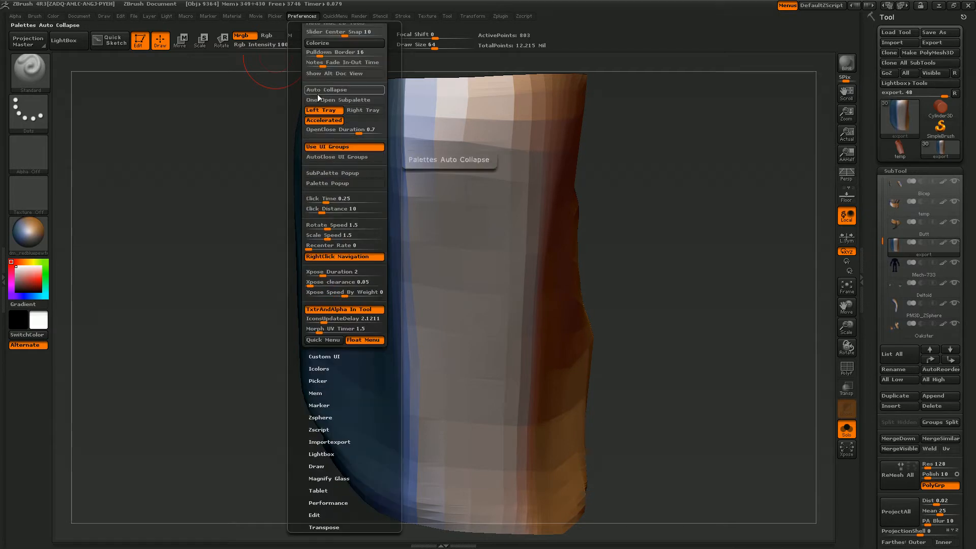
left_click_drag(293, 100, 298, 195)
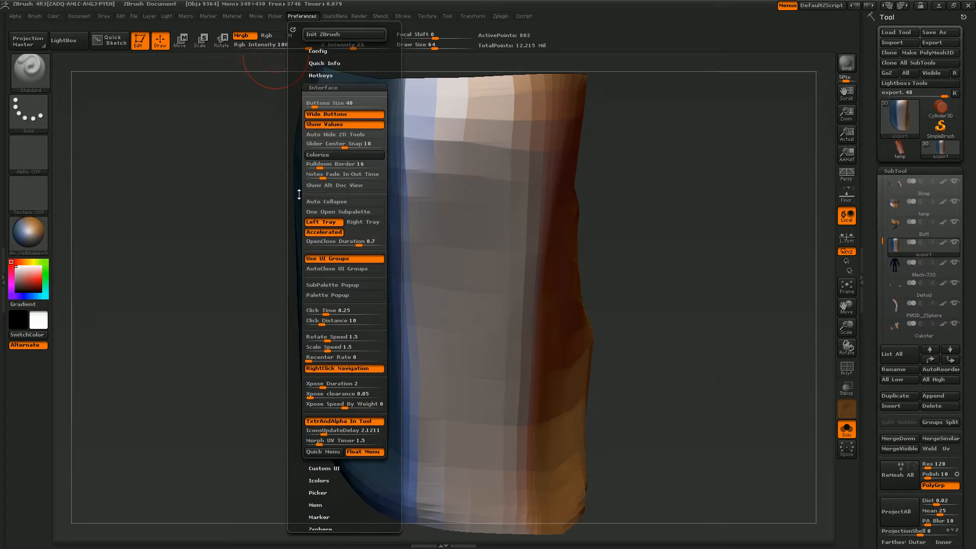
left_click(321, 87)
left_click(319, 51)
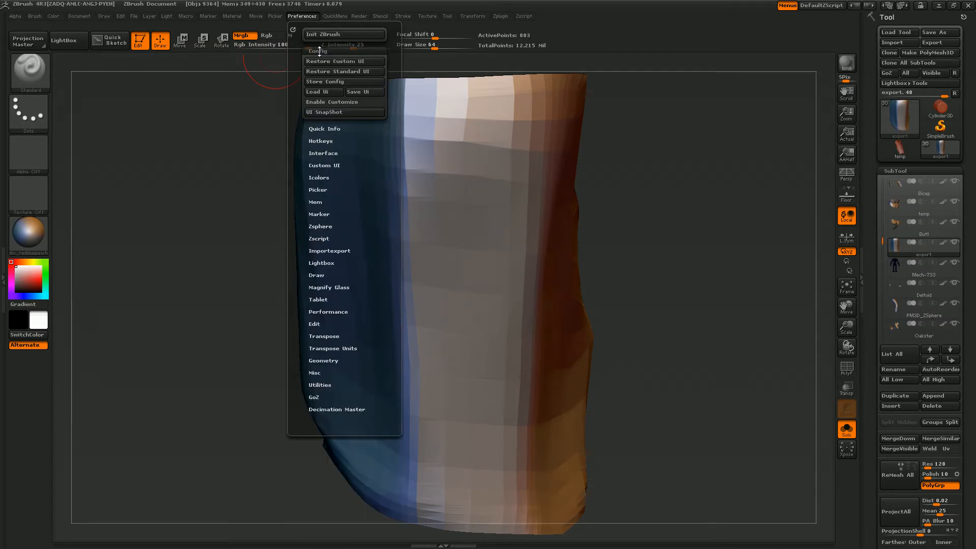
left_click(326, 102)
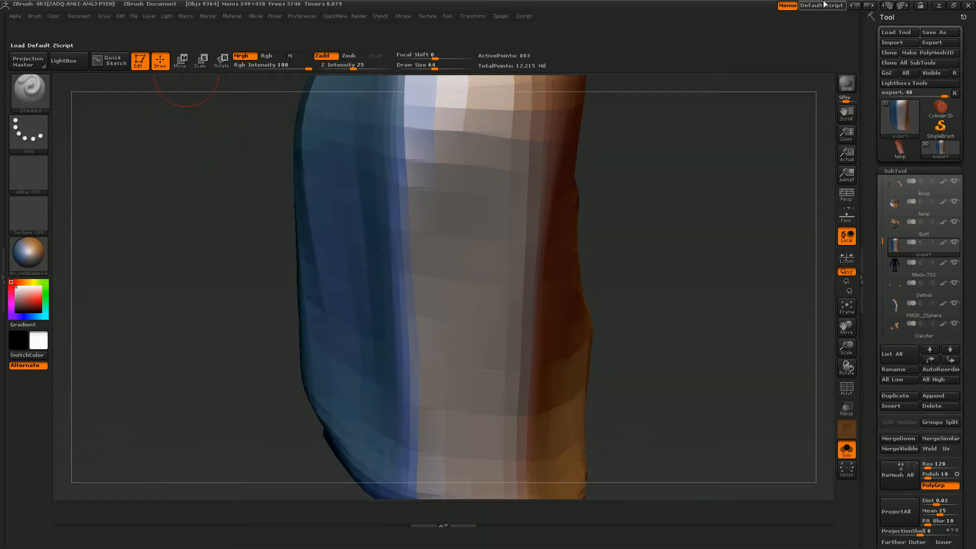
left_click(340, 15)
left_click(326, 26)
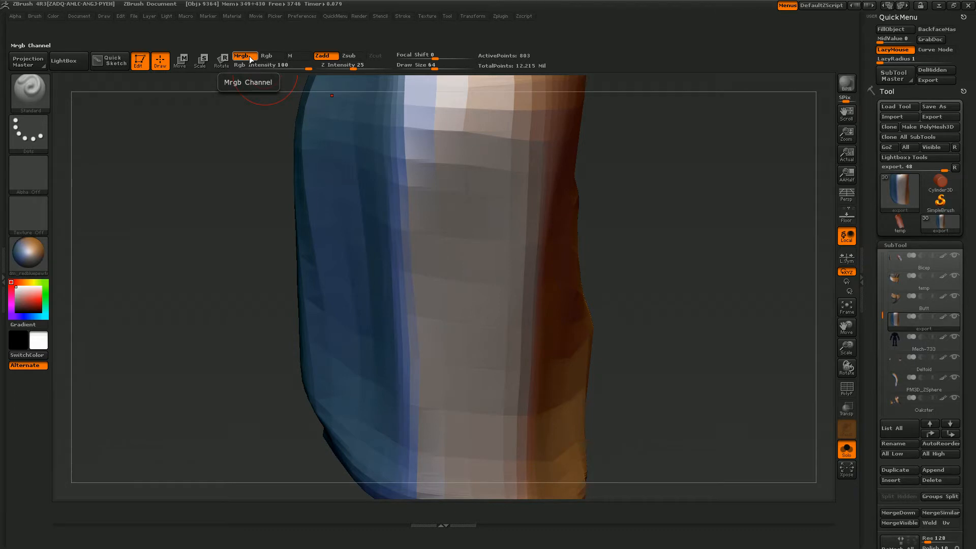
- Move the Mrgb and Rgb controls from the shelf into the QuickMenu, ahead of FillObject
left_click(249, 56)
left_click(249, 56)
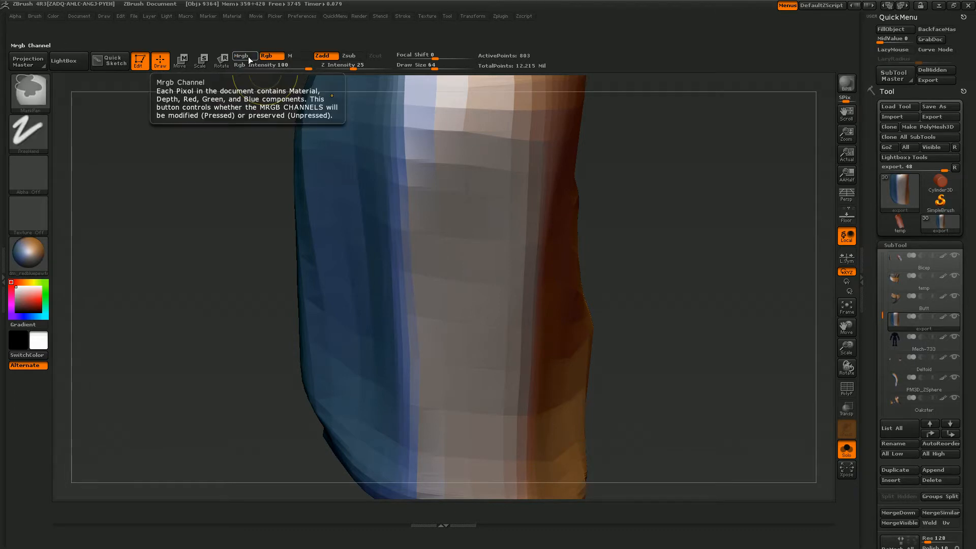
left_click_drag(249, 56, 901, 57, "ctrl+alt")
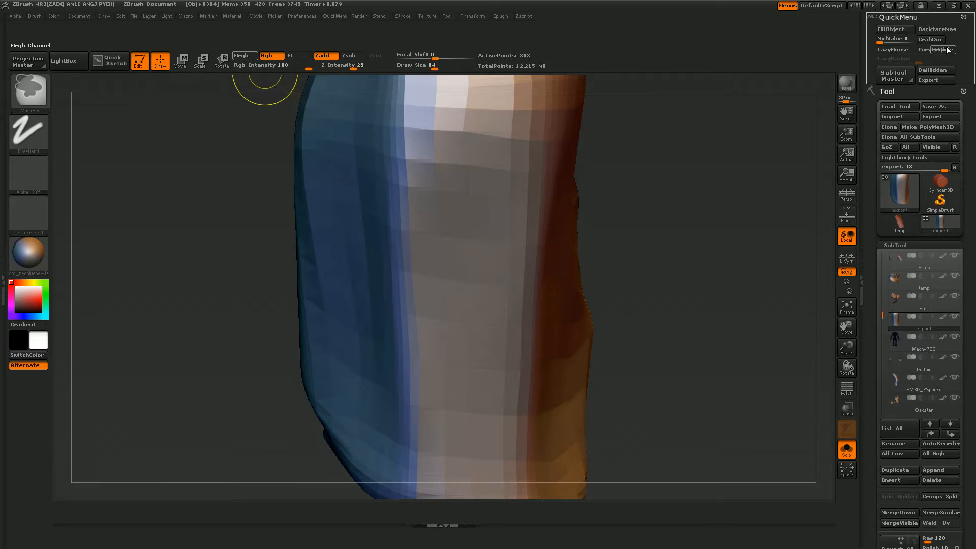
left_click_drag(952, 44, 889, 31, "ctrl+alt")
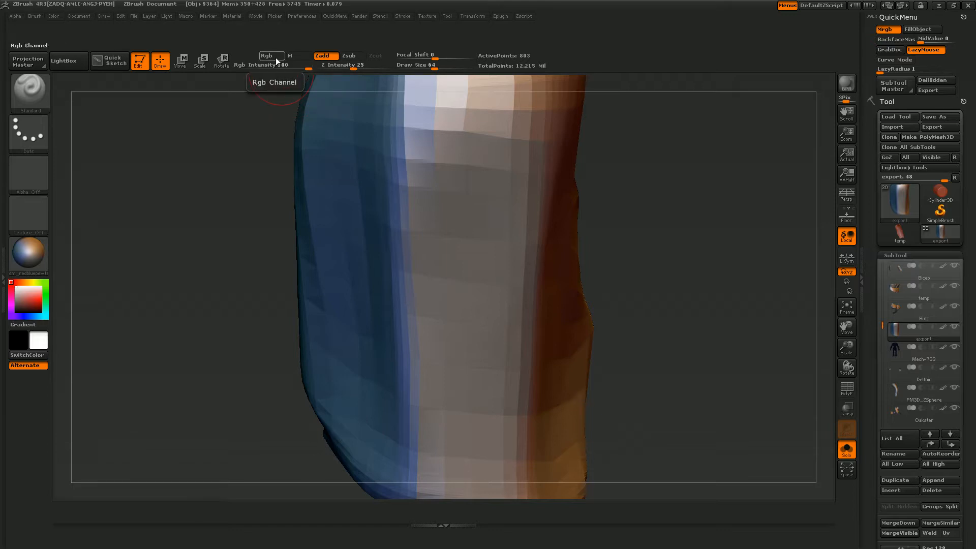
mouse_move(277, 61)
left_mouse_down("ctrl")
mouse_move(907, 52)
mouse_move(909, 32)
left_mouse_up("ctrl")
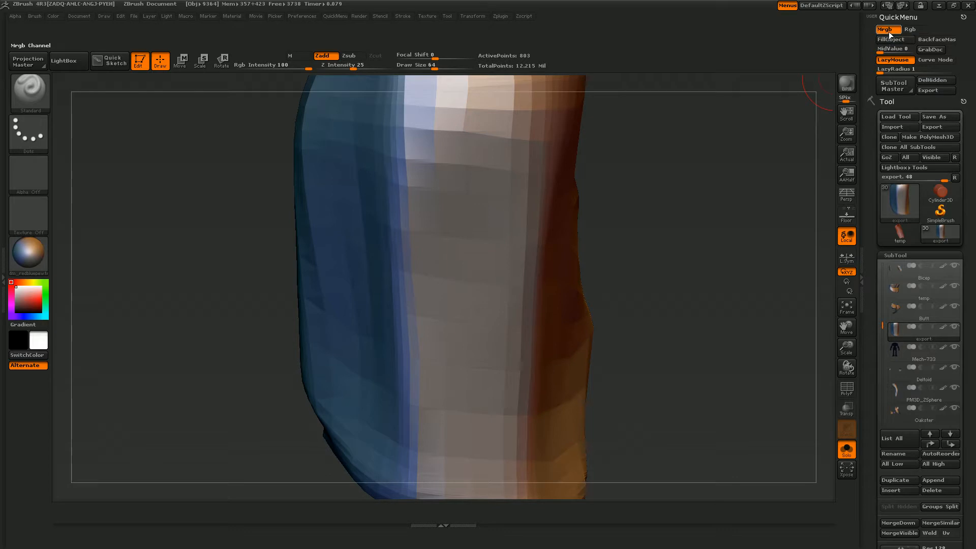
- Return the Mrgb and Rgb controls from the QuickMenu to their original places beside the M control
mouse_move(883, 32)
left_mouse_down("ctrl+alt")
mouse_move(336, 106)
mouse_move(282, 60)
left_mouse_up("ctrl+alt")
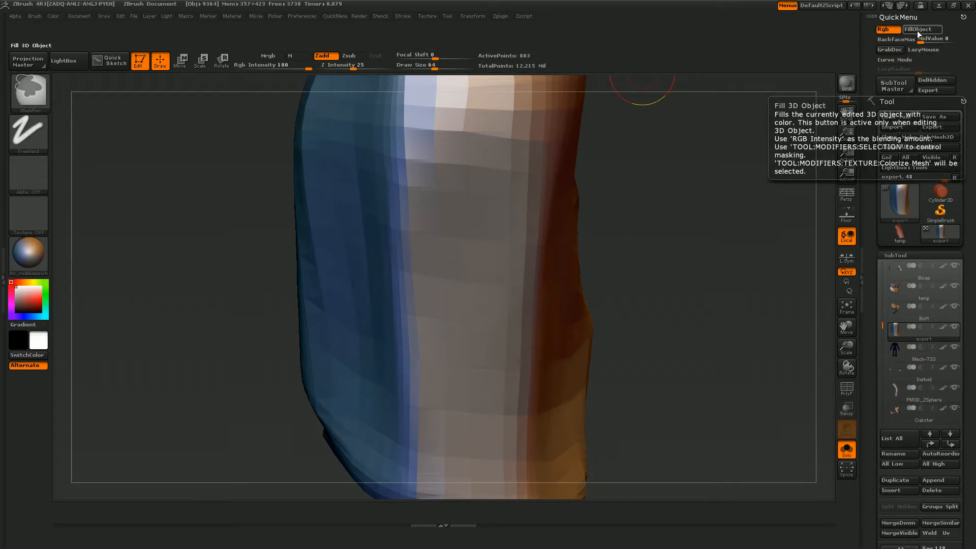
mouse_move(895, 32)
left_mouse_down("ctrl+alt")
mouse_move(315, 80)
mouse_move(284, 61)
left_mouse_up("ctrl+alt")
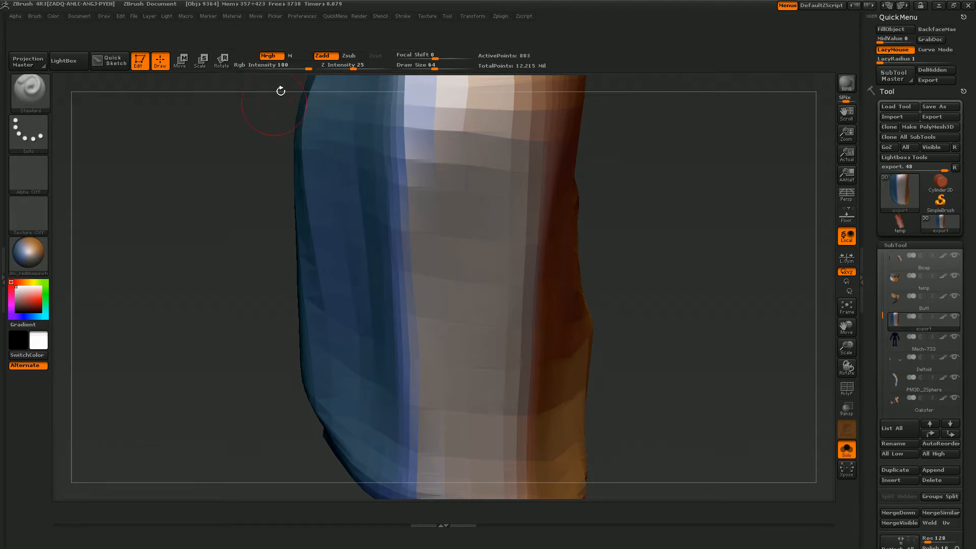
key("ctrl")
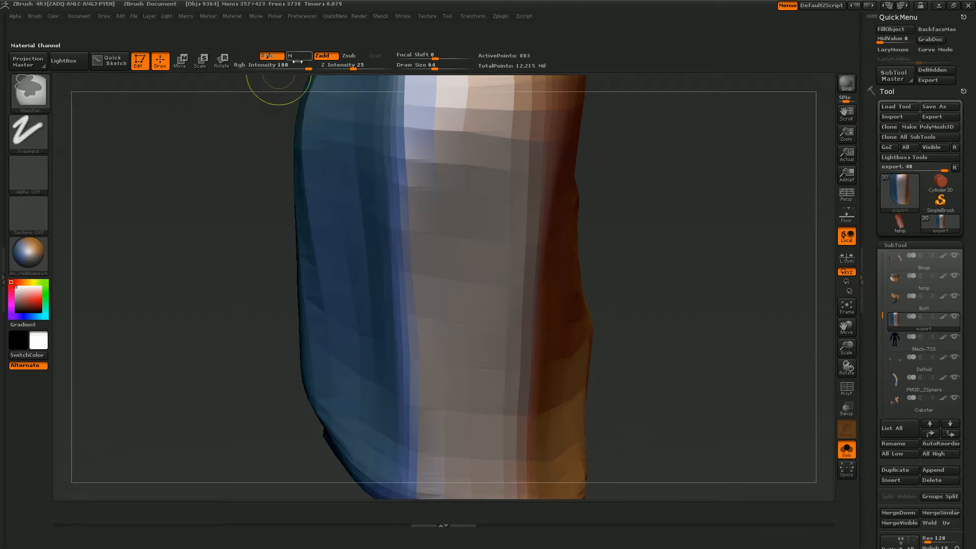
key("ctrl")
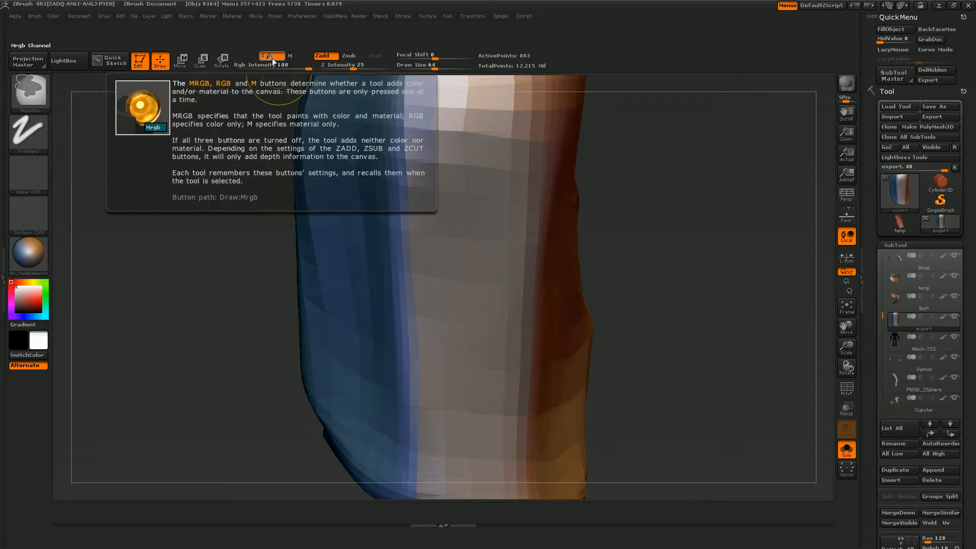
left_click_drag(272, 62, 249, 62, "ctrl+alt")
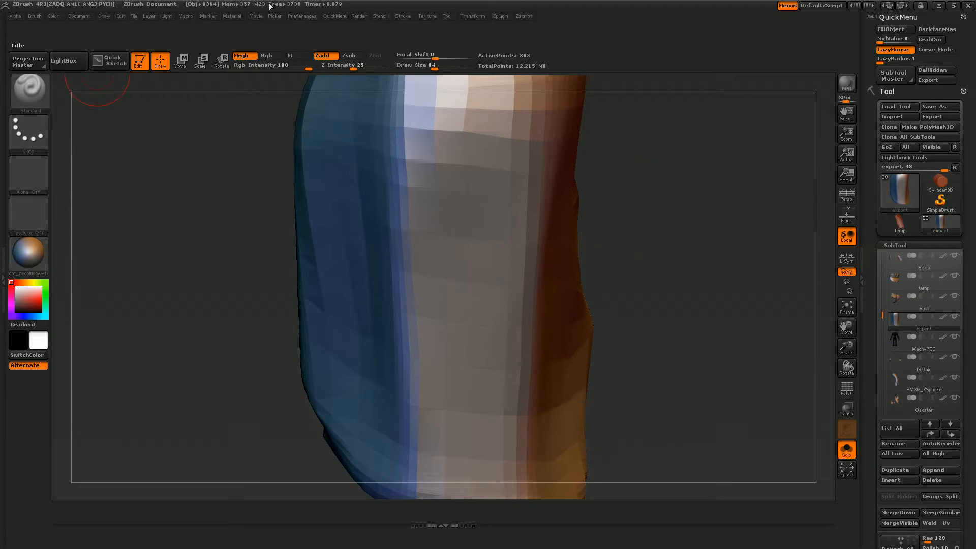
- Disable interface customisation in the Config preferences and bring up the QuickMenu over the canvas
left_click(302, 15)
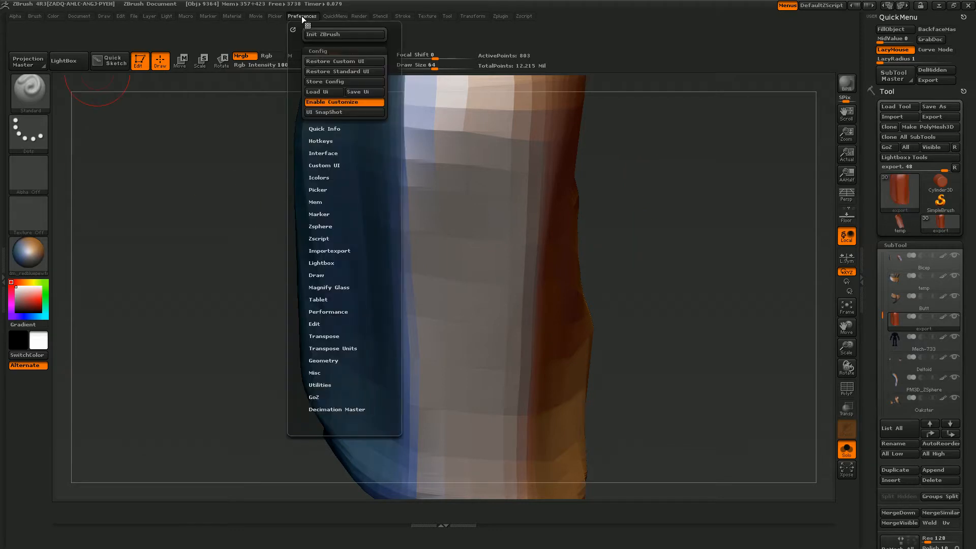
left_click(328, 102)
key("space")
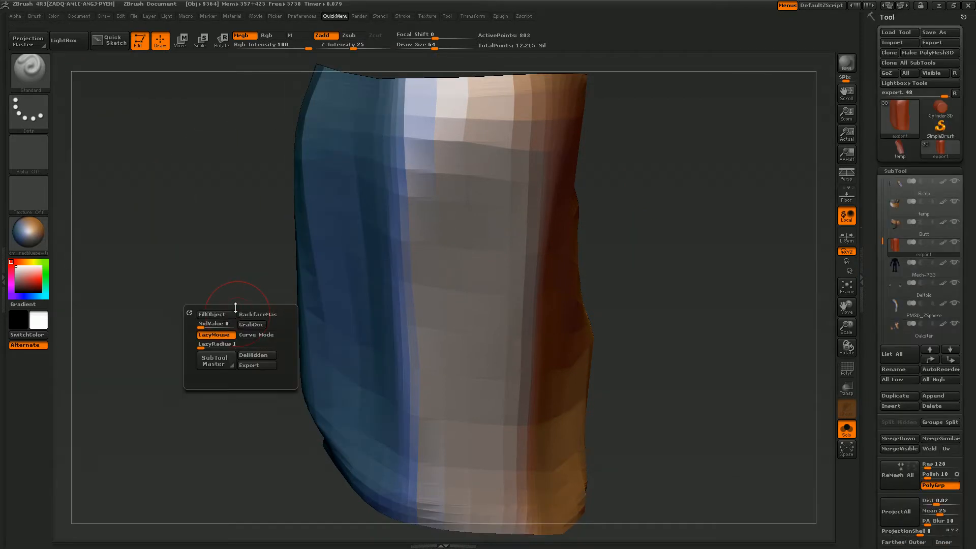
- Mirror the lower-leg mesh to the opposite leg with SubTool Master, merged into one subtool
left_click_drag(665, 286, 878, 281)
mouse_move(901, 289)
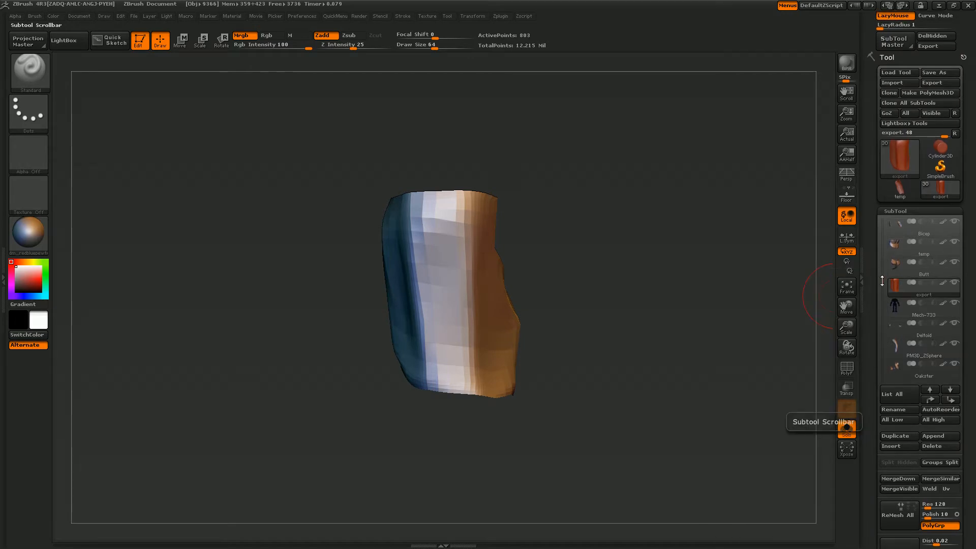
left_click_drag(883, 282, 883, 285)
left_click_drag(660, 322, 806, 283)
mouse_move(883, 282)
left_mouse_down()
mouse_move(887, 364)
mouse_move(876, 286)
left_mouse_up()
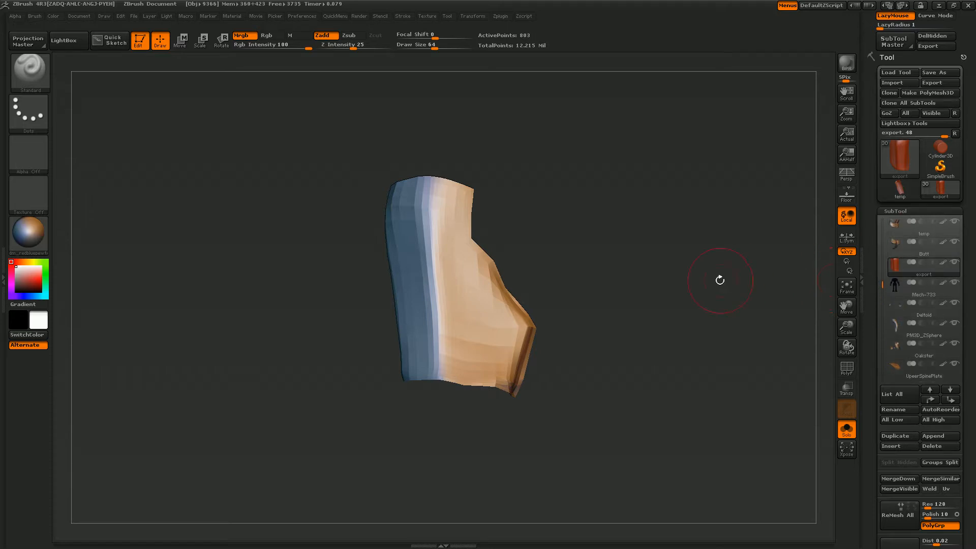
key("space")
left_click(645, 330)
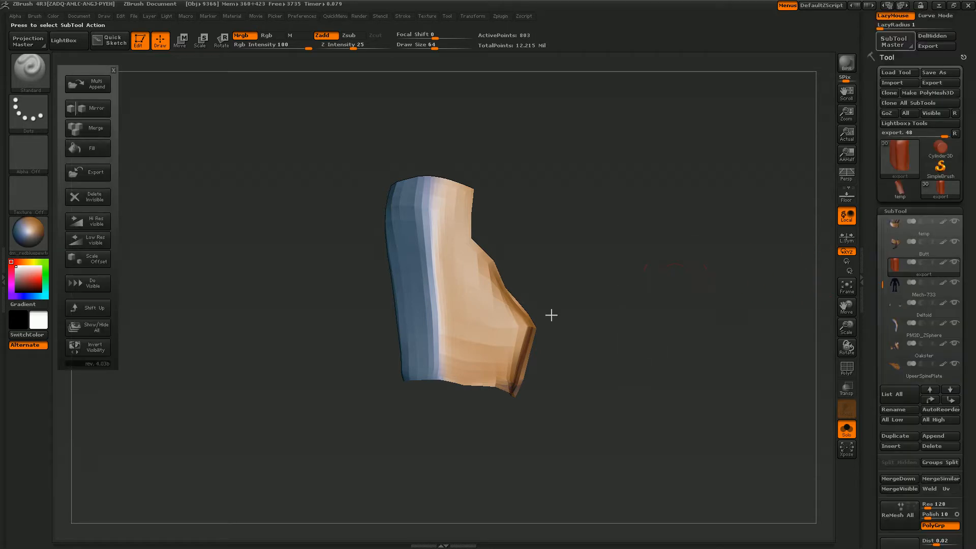
left_click(95, 112)
left_click_drag(564, 415, 584, 403)
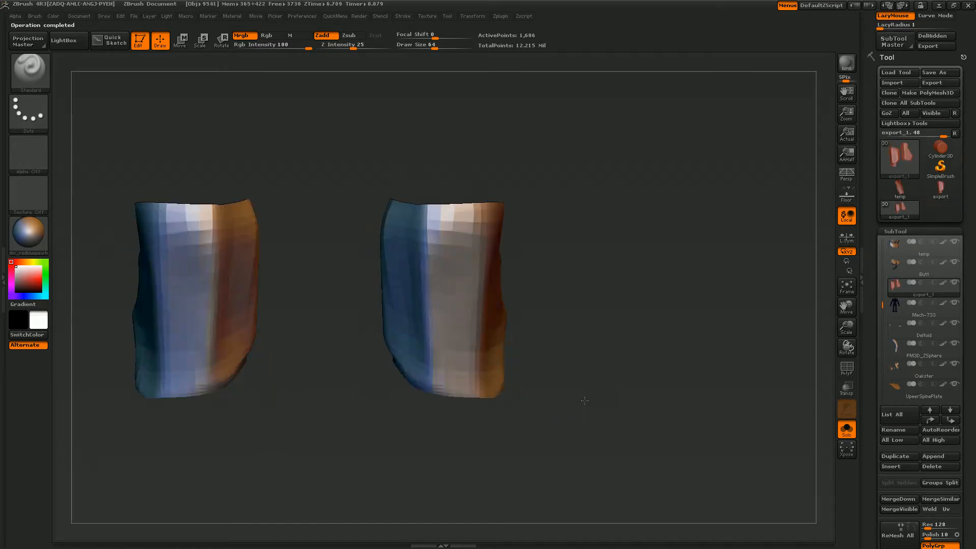
- Turn off Solo mode and frame the whole mech with all its subtools
left_click(846, 431)
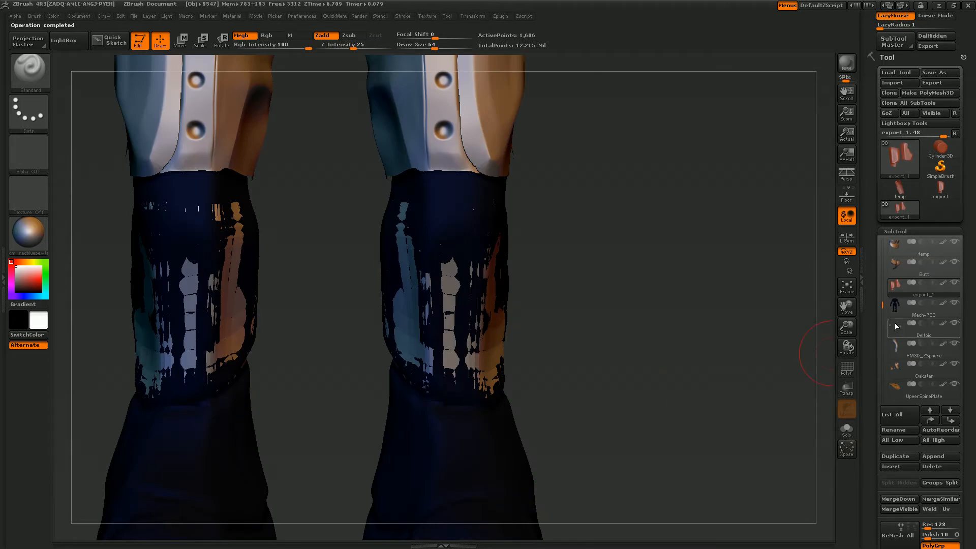
left_click(846, 295)
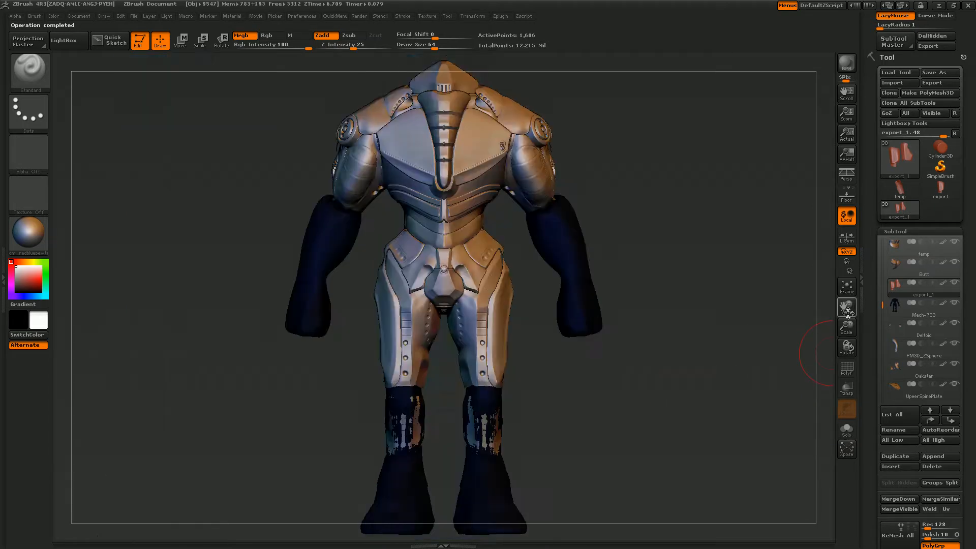
- Subdivide the mirrored lower-leg plates twice, up to subdivision level 3
left_click_drag(869, 399, 863, 342)
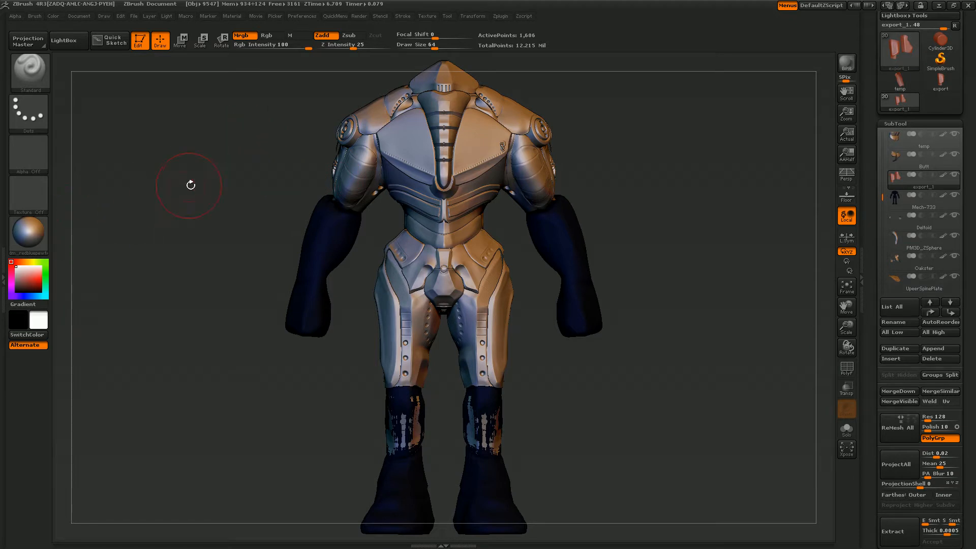
key("space")
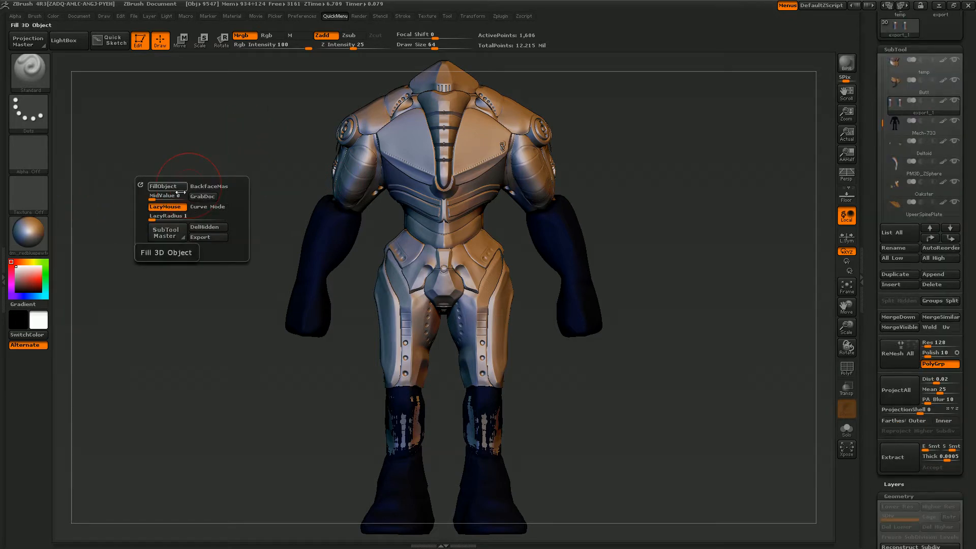
mouse_move(892, 181)
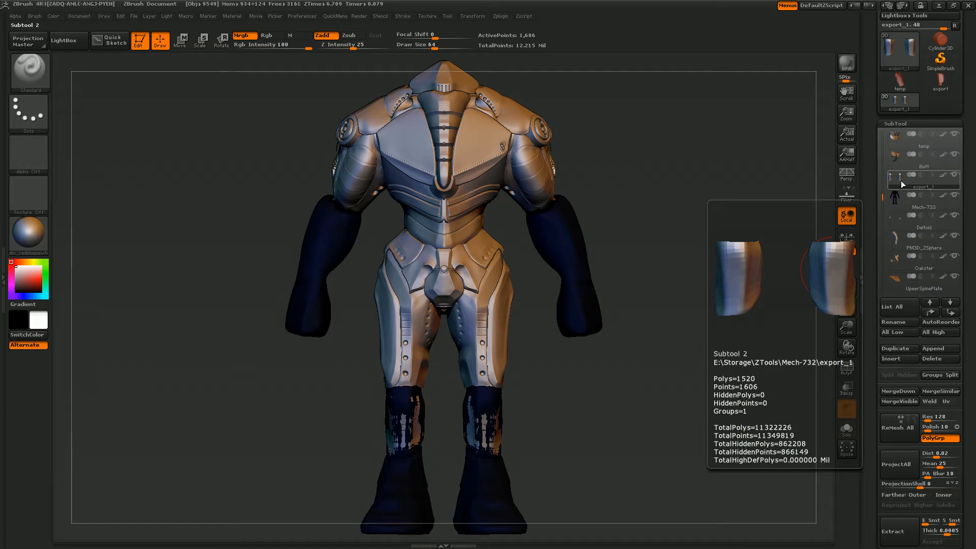
left_click_drag(875, 346, 868, 254)
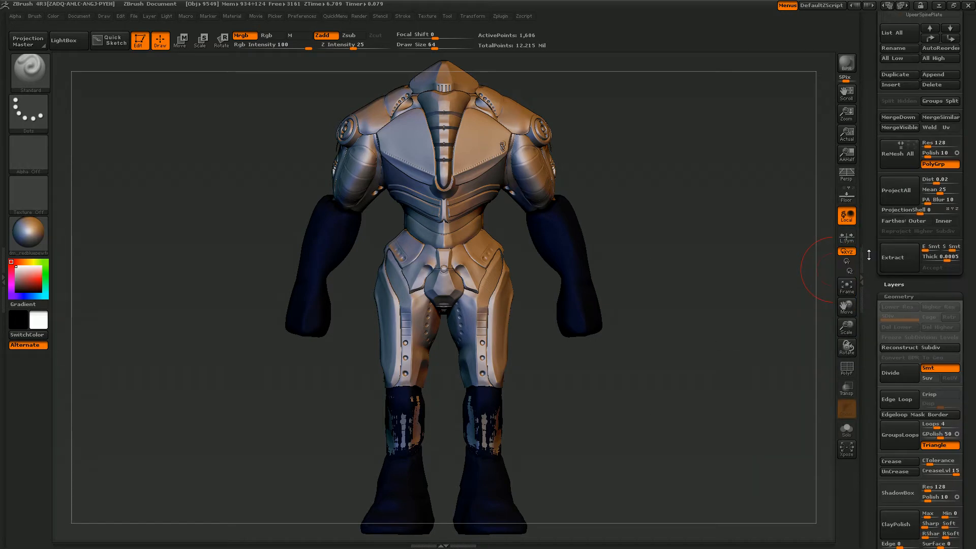
left_click(898, 374)
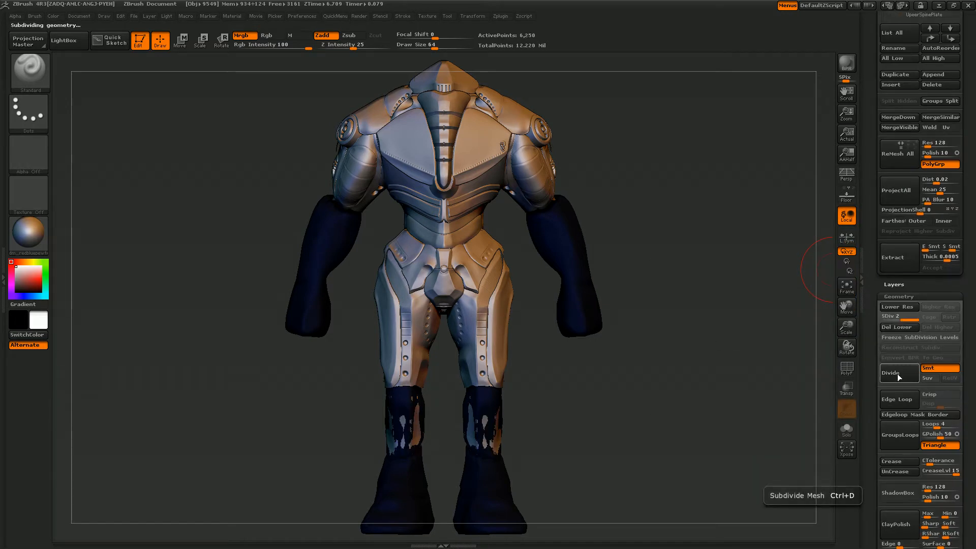
left_click(897, 373)
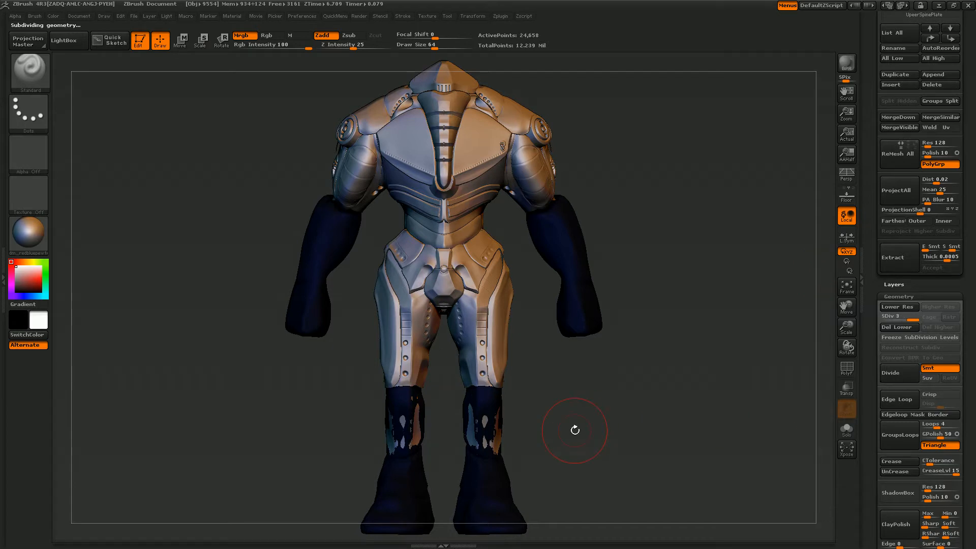
- Select the Mech-733 body and smooth its lower legs beneath the plates so the body stops poking through
left_click_drag(575, 430, 528, 437)
left_click(494, 495, "alt")
left_click(847, 431)
left_click(849, 436)
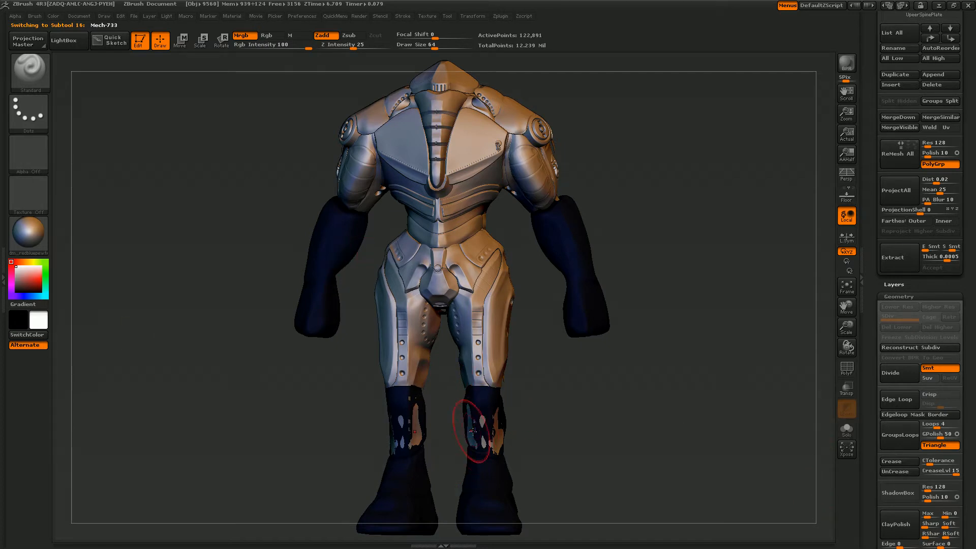
mouse_move(473, 416)
left_mouse_down("shift")
mouse_move(470, 425)
mouse_move(501, 429)
left_mouse_up("shift")
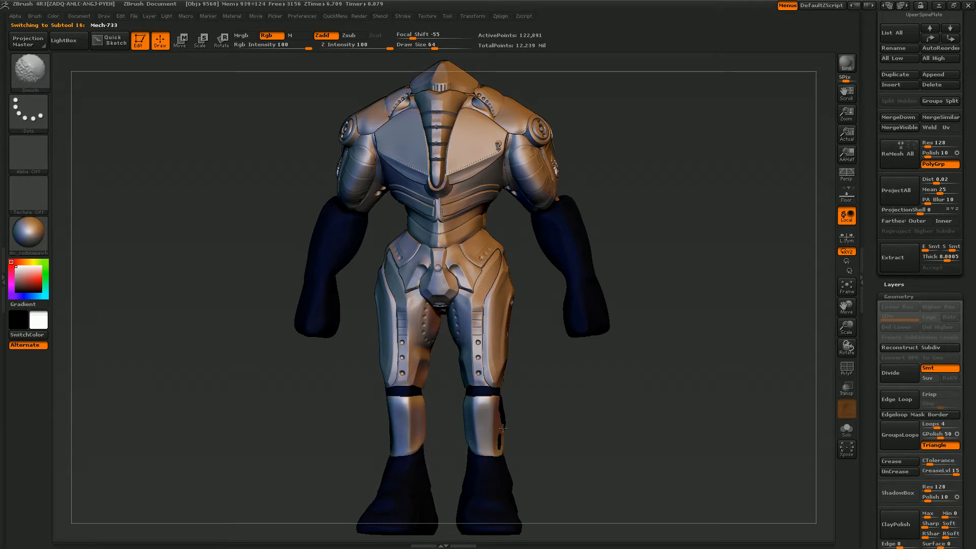
left_click_drag(526, 428, 507, 415)
left_click_drag(522, 450, 554, 407)
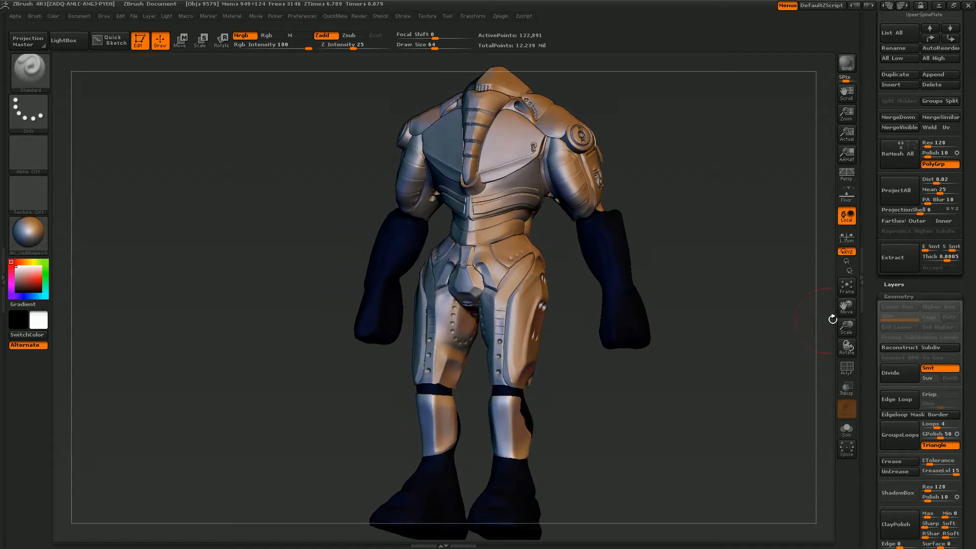
- Close in on the lower legs and stroke down the front of the shin with the Pinch brush
left_click_drag(845, 327, 850, 424)
left_click(847, 288)
mouse_move(847, 311)
left_mouse_down()
mouse_move(844, 196)
mouse_move(815, 189)
left_mouse_up()
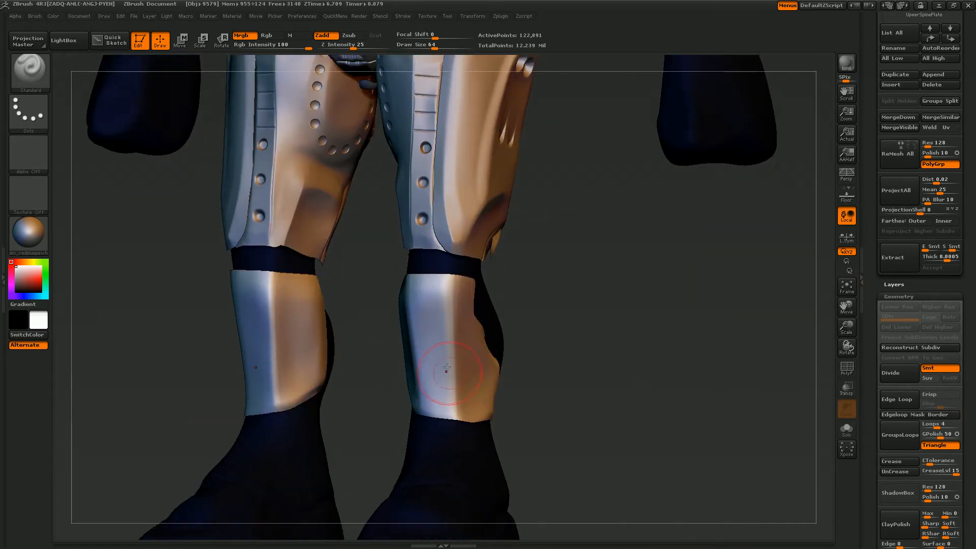
key("b")
key("p")
key("i")
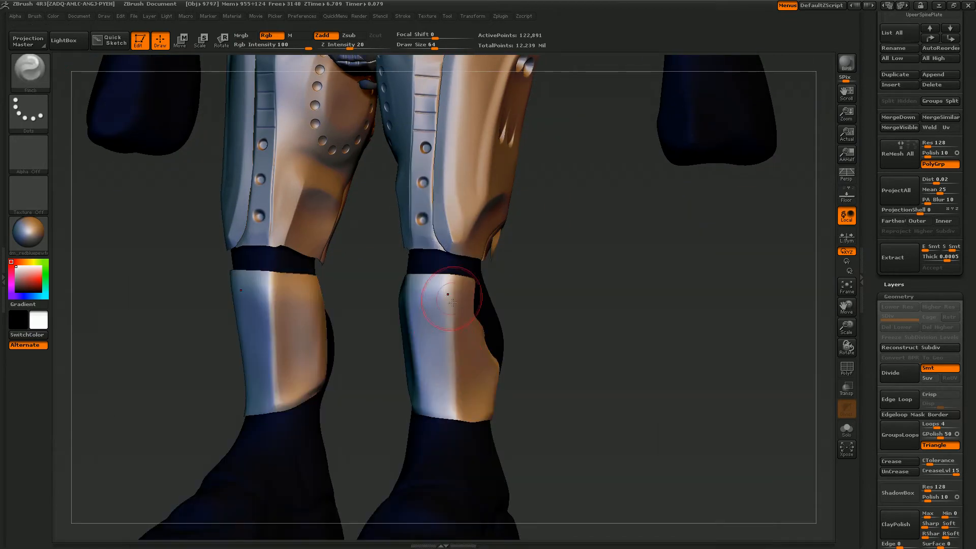
left_click_drag(451, 326, 479, 390)
left_click(846, 429)
left_click(845, 429)
scroll(878, 357, "up", 10)
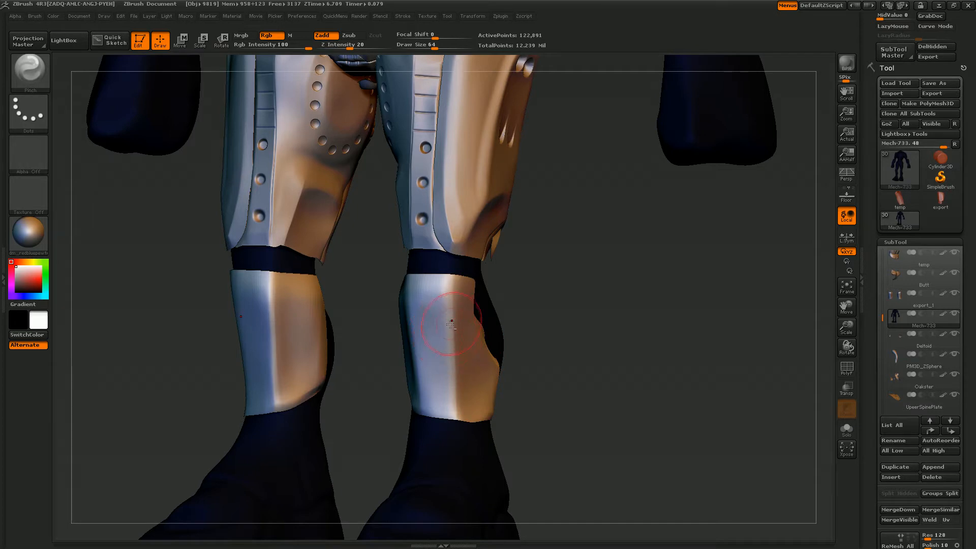
- Select the export_1 lower-leg plates and flatten the upper part of their front faces with the hPolish brush
left_click(464, 207, "alt")
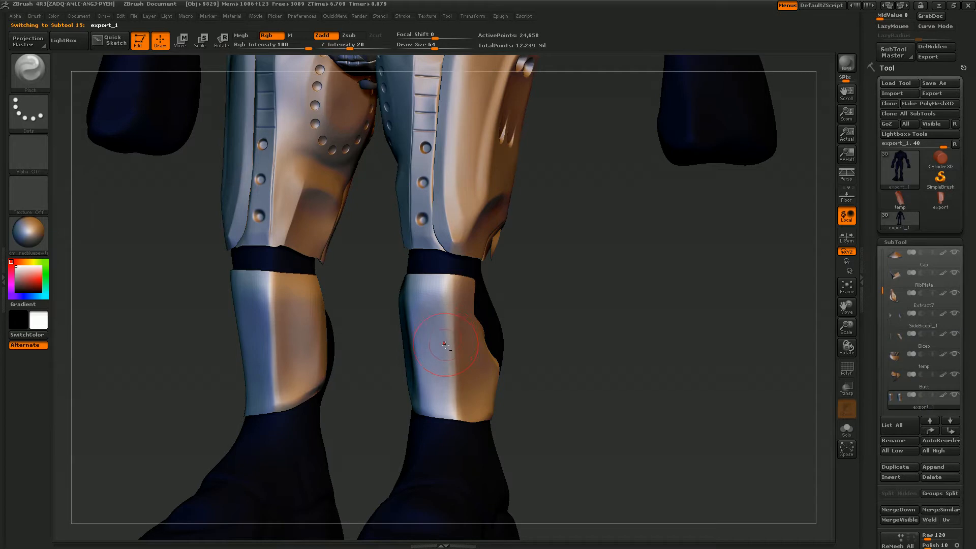
key("ctrl")
mouse_move(553, 318)
left_mouse_down()
mouse_move(536, 322)
mouse_move(524, 341)
left_mouse_up()
key("b")
left_click(429, 300)
mouse_move(437, 297)
left_mouse_down()
mouse_move(415, 277)
mouse_move(439, 317)
left_mouse_up()
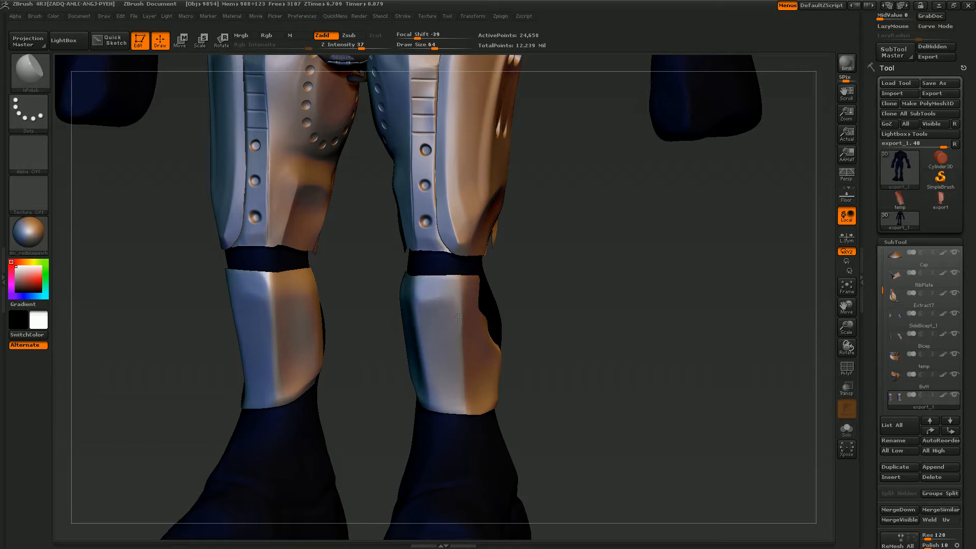
mouse_move(601, 337)
left_mouse_down()
mouse_move(545, 328)
mouse_move(606, 289)
mouse_move(452, 324)
left_mouse_up()
left_click_drag(526, 301, 607, 293)
mouse_move(583, 332)
left_mouse_down()
mouse_move(542, 305)
mouse_move(505, 303)
mouse_move(546, 317)
mouse_move(514, 330)
mouse_move(353, 178)
left_mouse_up()
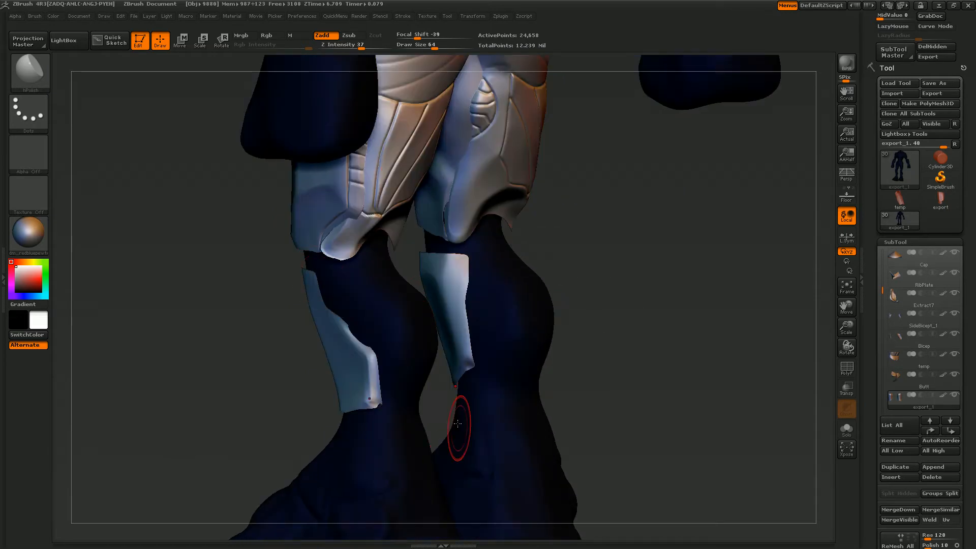
mouse_move(249, 426)
left_mouse_down()
mouse_move(222, 413)
mouse_move(348, 424)
mouse_move(556, 325)
mouse_move(559, 373)
mouse_move(405, 284)
left_mouse_up()
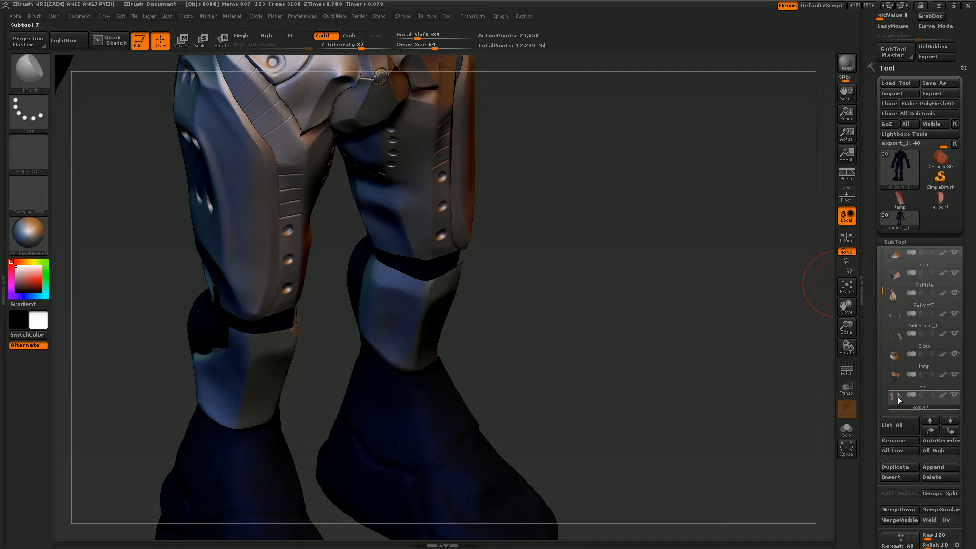
- Isolate the lower-leg plates with Solo and polish their front and side faces into flat planes with defined bevels
left_click(846, 429)
left_click_drag(631, 366, 636, 305)
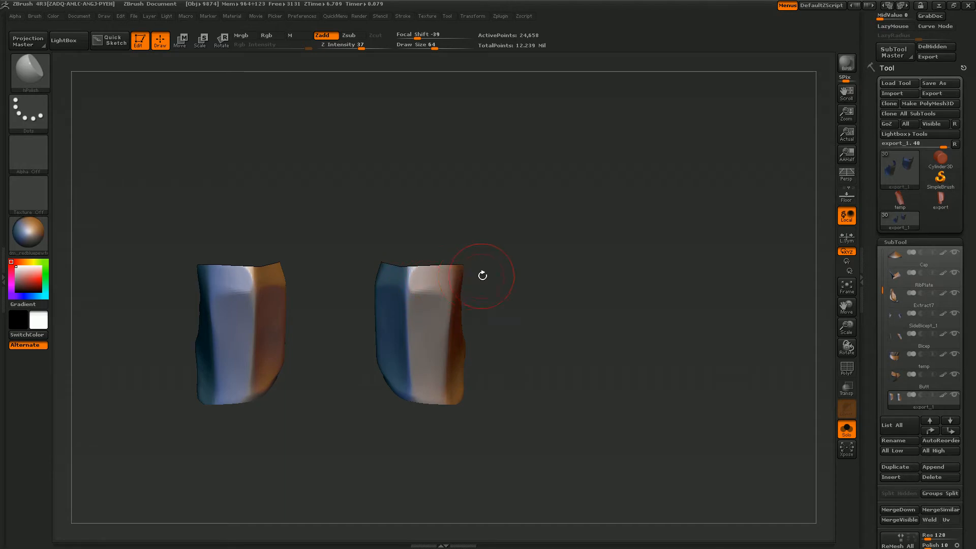
left_click_drag(615, 364, 577, 329)
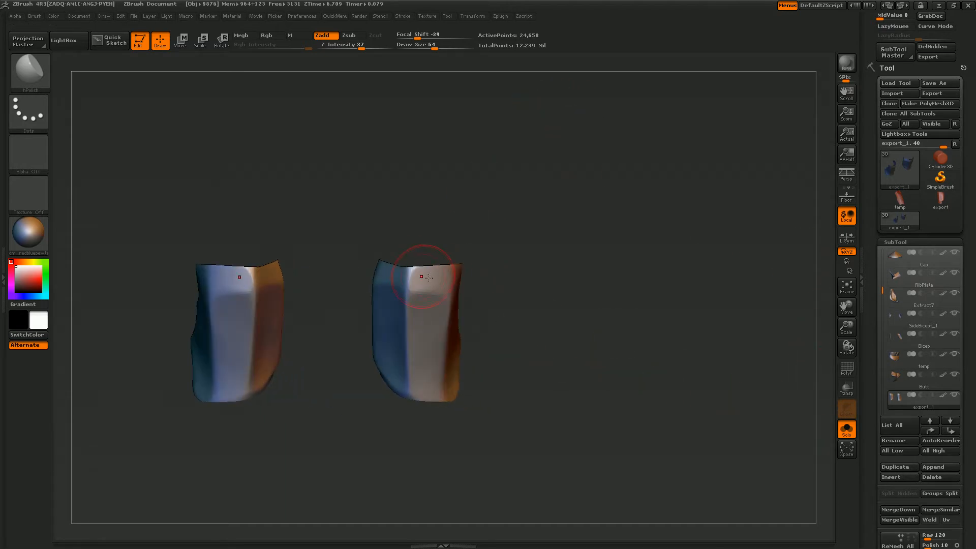
left_click_drag(429, 303, 432, 300)
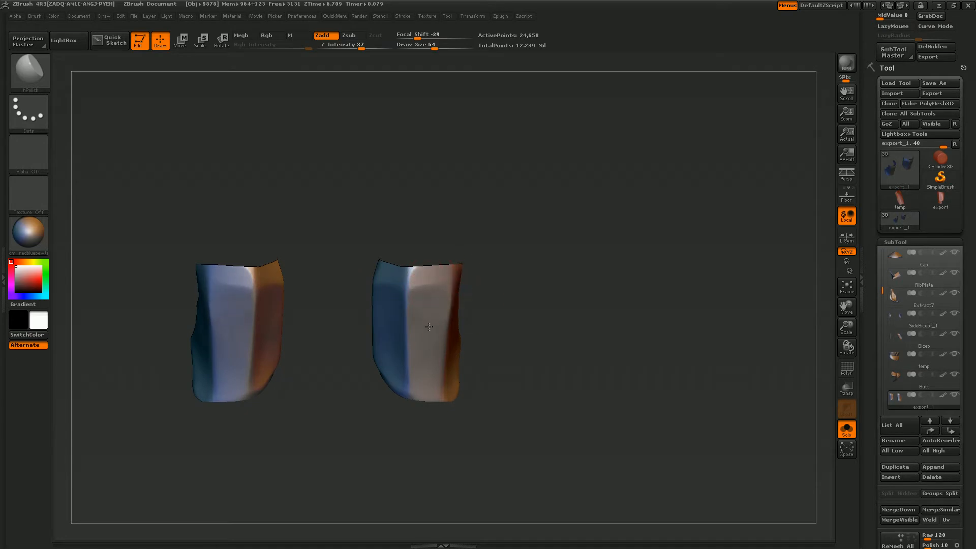
left_click_drag(532, 288, 388, 348)
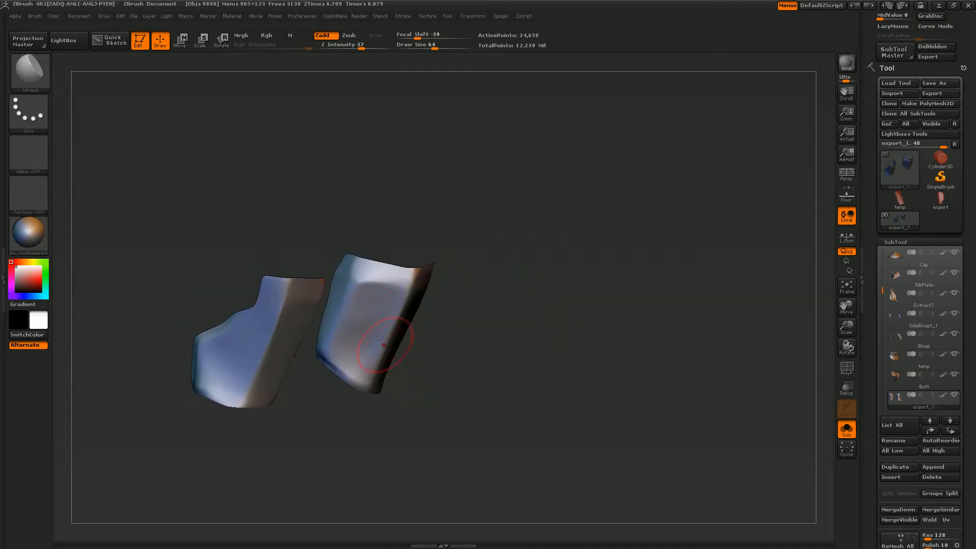
mouse_move(374, 294)
left_mouse_down()
mouse_move(382, 268)
mouse_move(418, 276)
left_mouse_up()
left_click_drag(533, 294, 468, 292)
left_click_drag(404, 315, 460, 374)
- Reduce the draw size to 44, refine the plates' polished surfaces and turn off Solo to show the whole mech
key("ctrl")
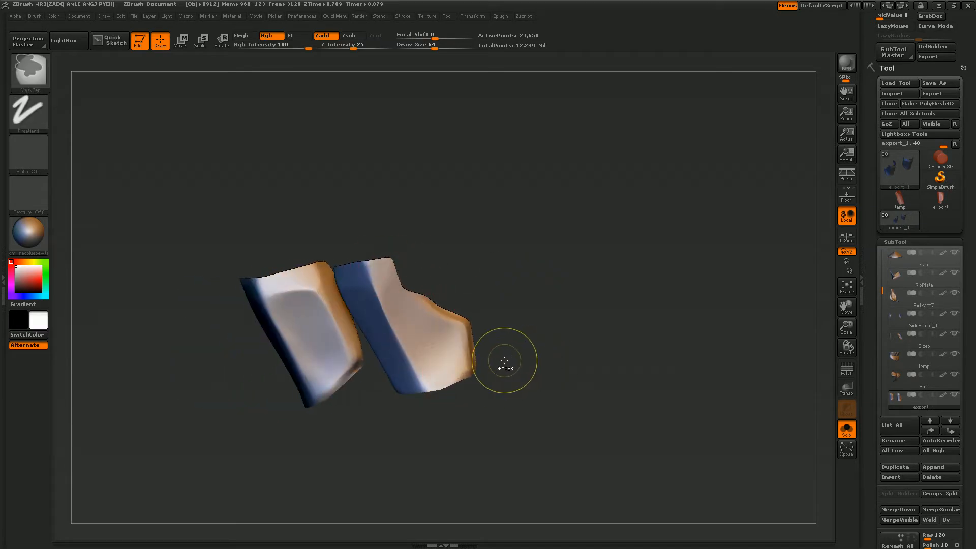
key("shift")
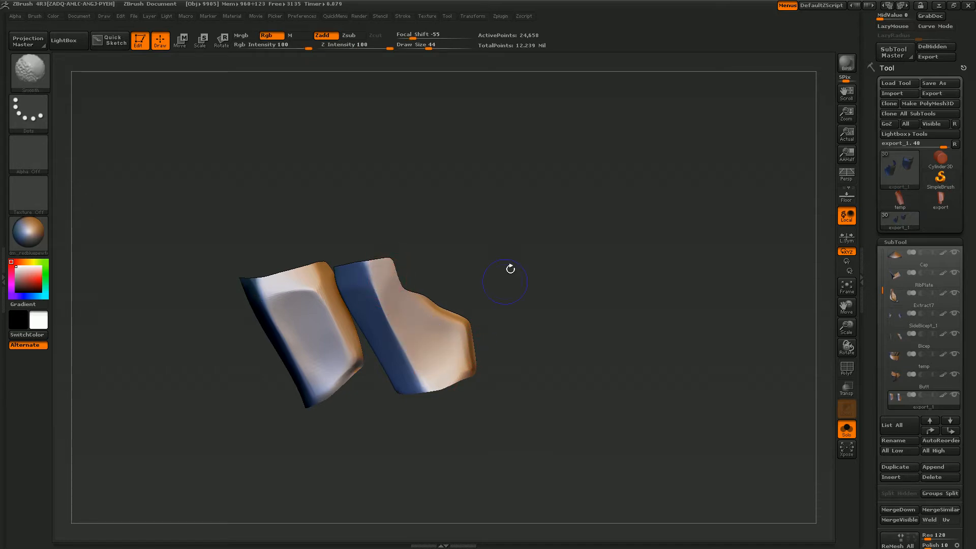
left_click_drag(490, 305, 478, 264, "shift")
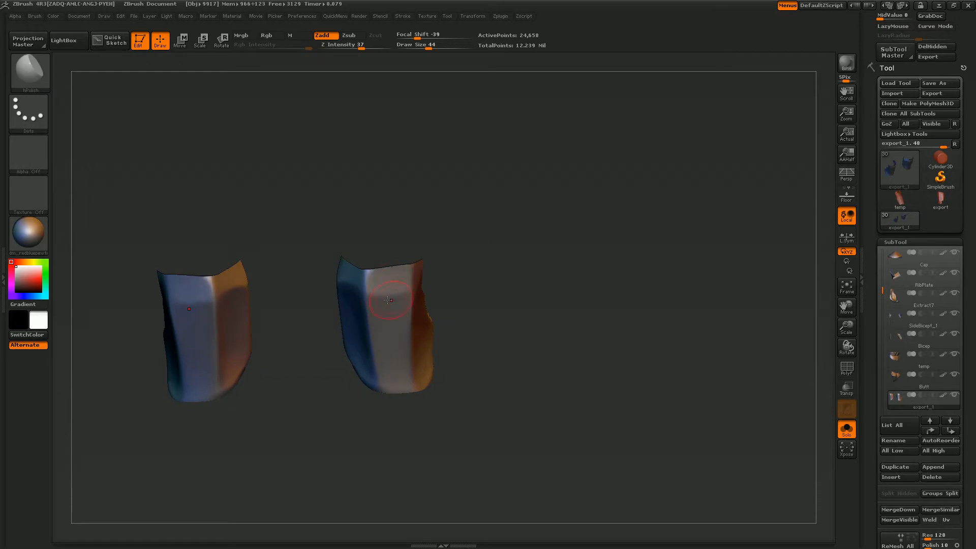
left_click_drag(520, 273, 372, 277)
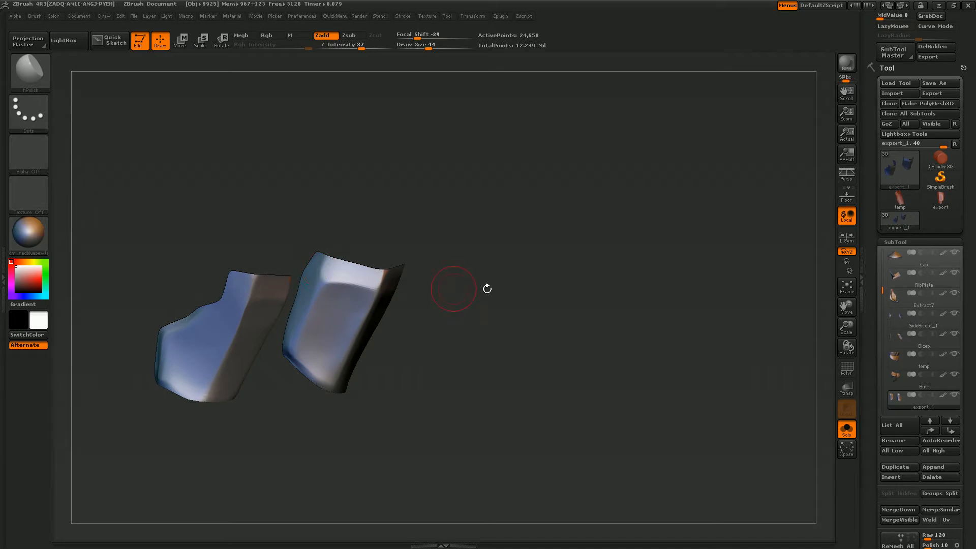
left_click_drag(535, 294, 570, 299)
left_click(846, 428)
left_click_drag(656, 442, 418, 304)
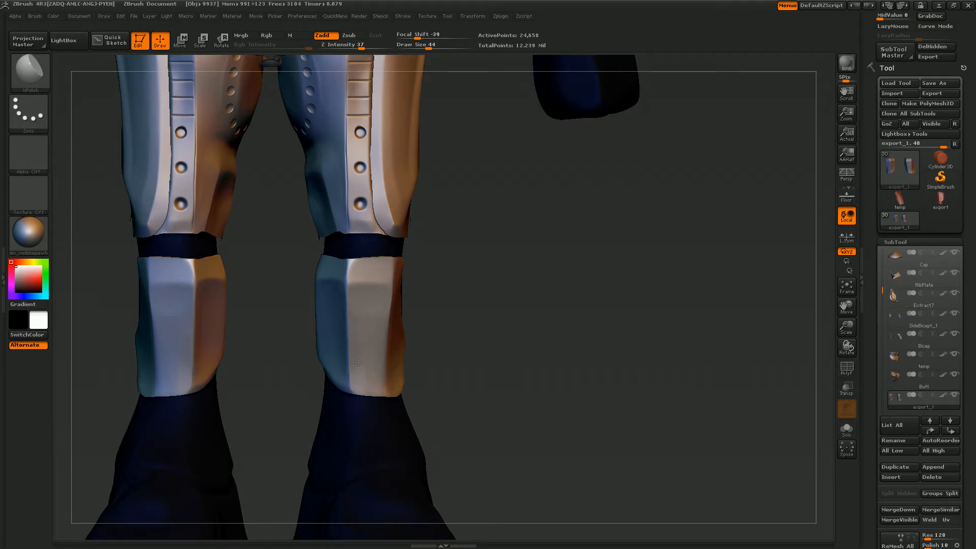
key("shift")
- Start importing an image as a custom alpha and look for a suitable file in the ZTools and Desktop folders
left_click(38, 161)
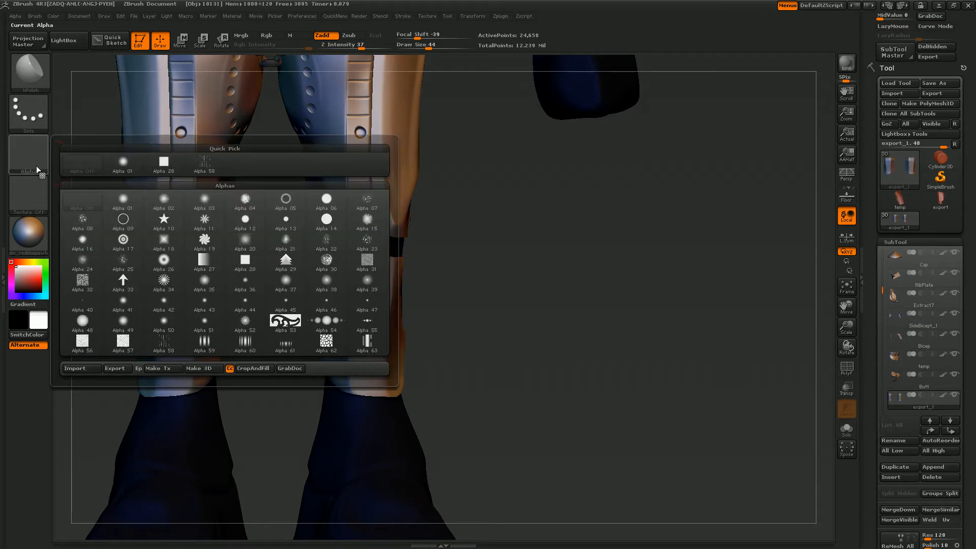
left_click(32, 166)
left_click(92, 368)
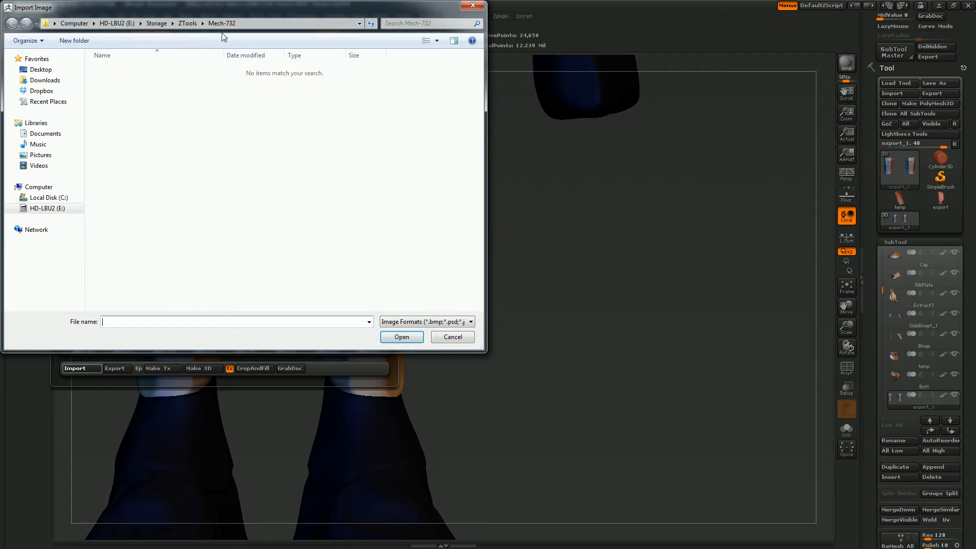
left_click(192, 23)
left_click(110, 72)
left_click(40, 69)
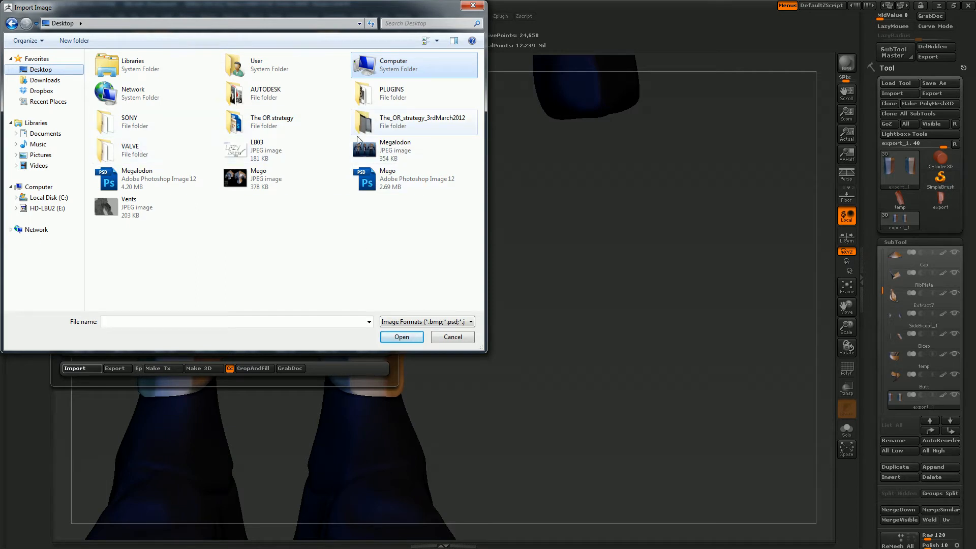
- Search drive E's Storage folder and its subfolders, including ZTools and TextureSamples, for a suitable alpha image, and cancel the import
left_click(63, 208)
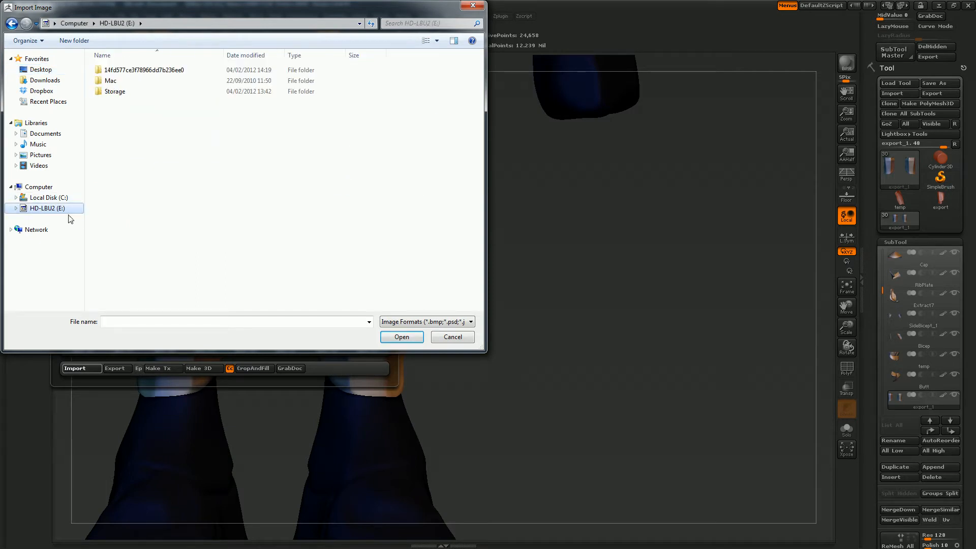
double_click(115, 92)
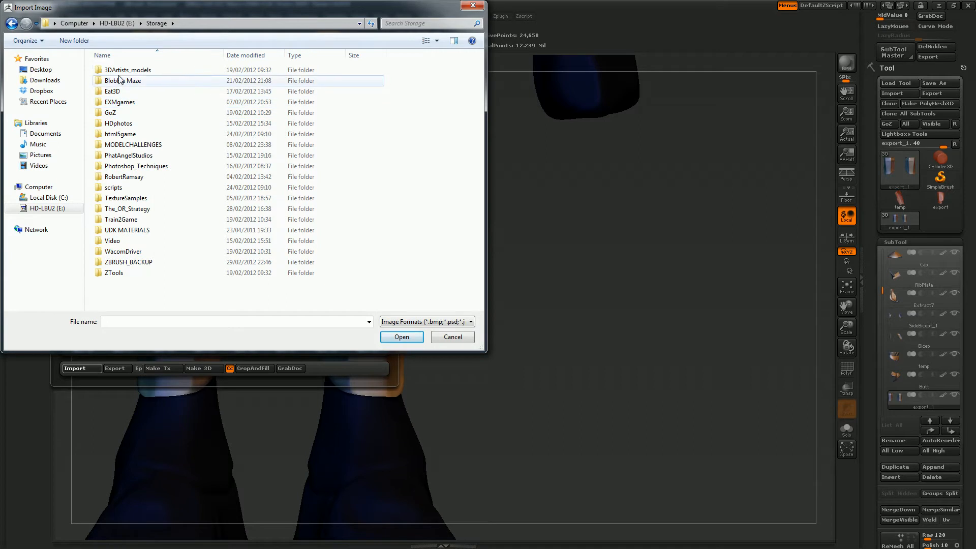
double_click(114, 273)
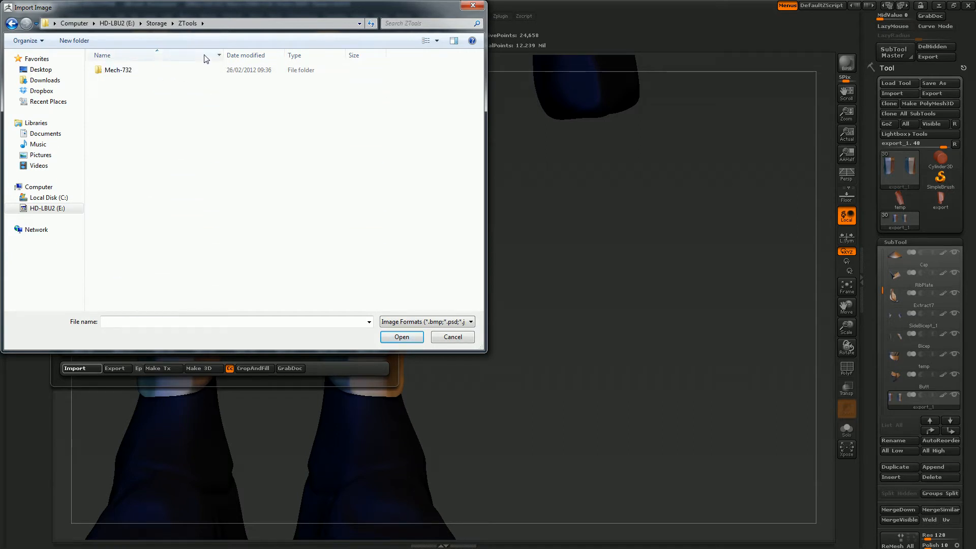
left_click(156, 23)
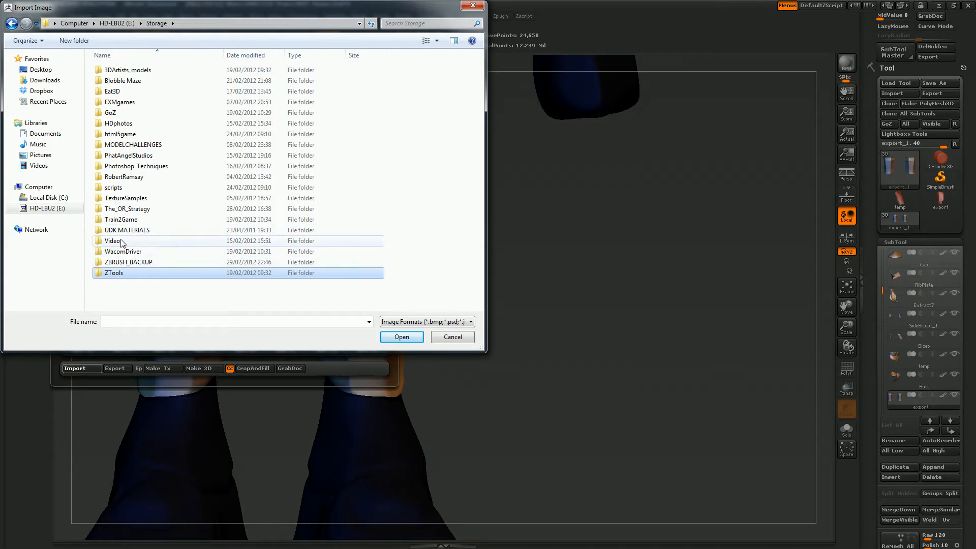
double_click(125, 198)
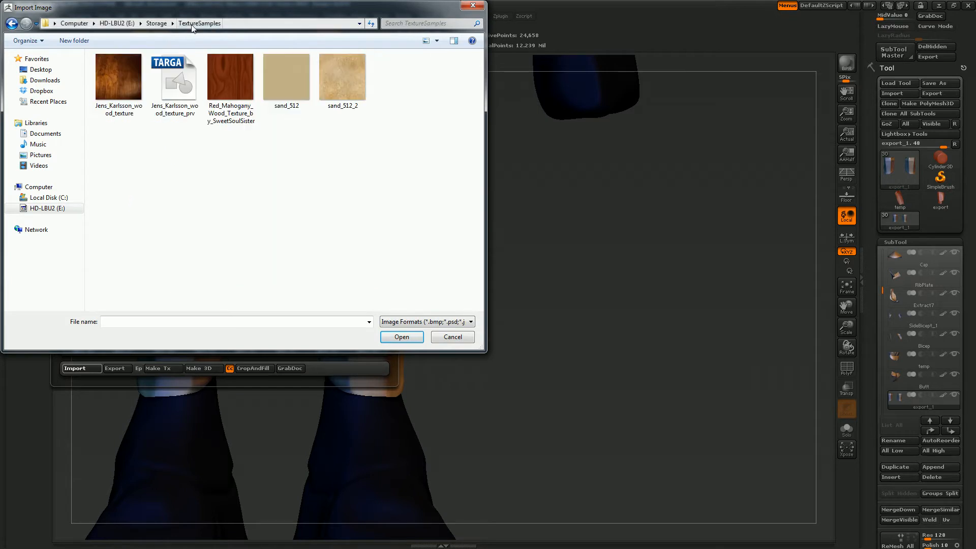
left_click(158, 25)
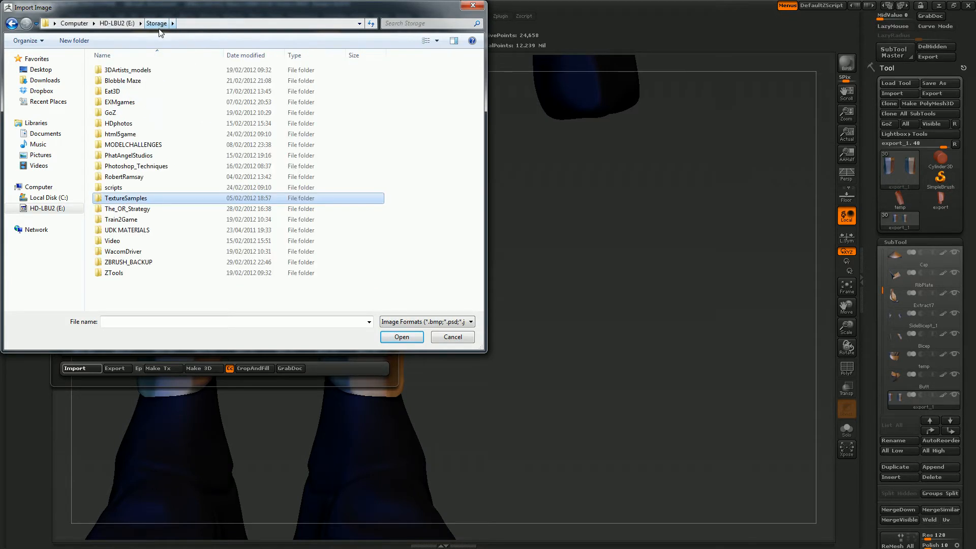
double_click(125, 176)
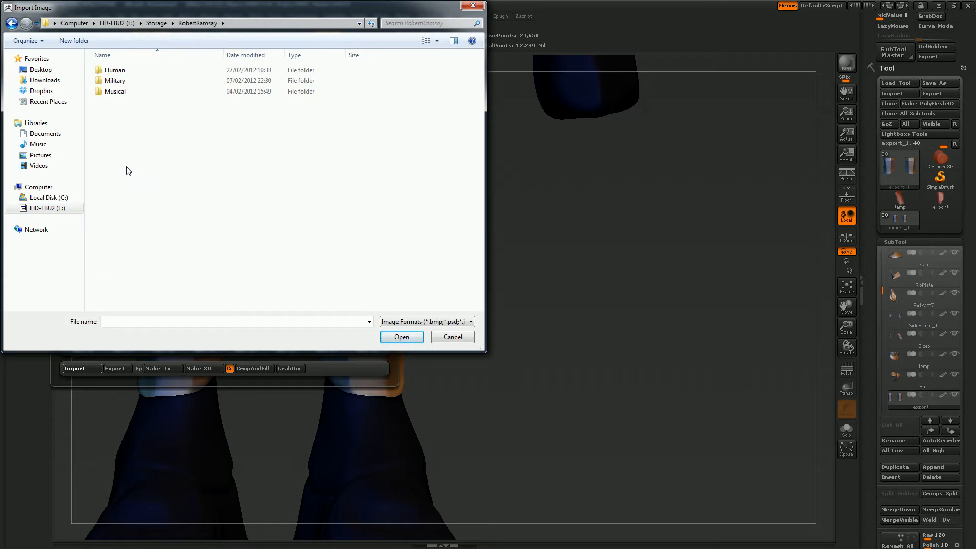
double_click(115, 81)
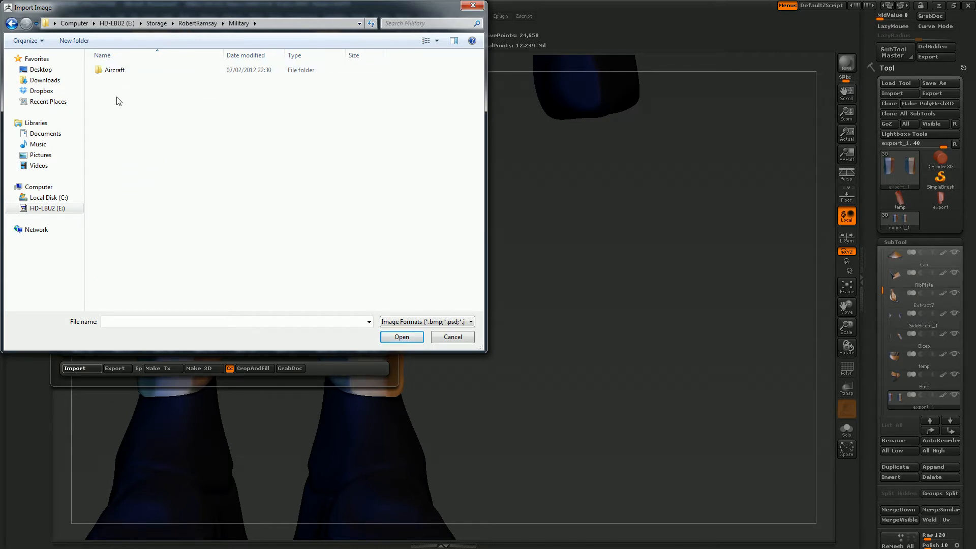
left_click(184, 25)
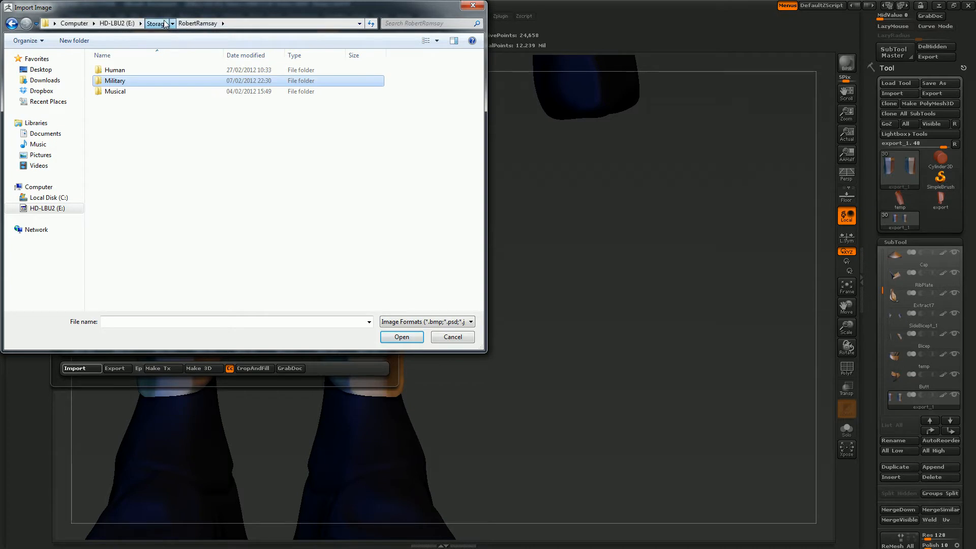
left_click(162, 25)
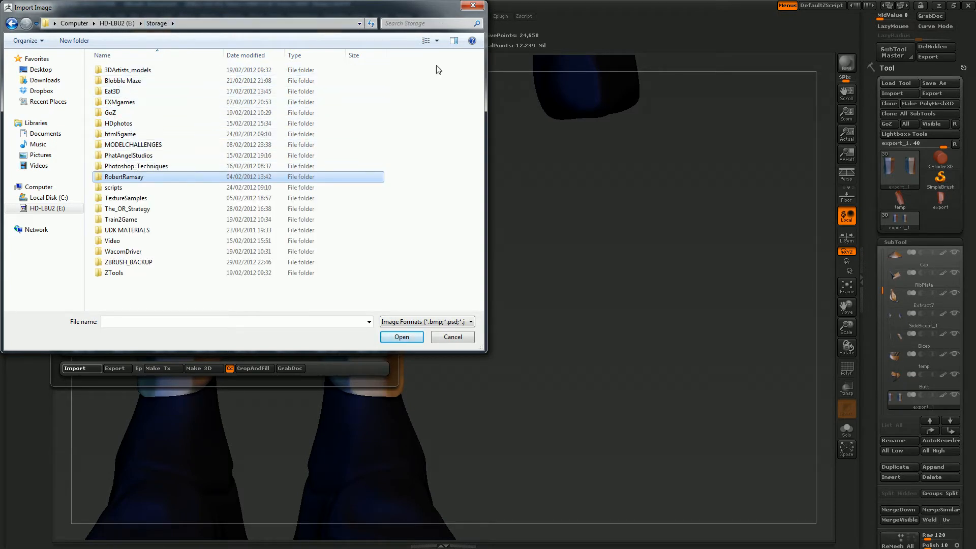
left_click(473, 6)
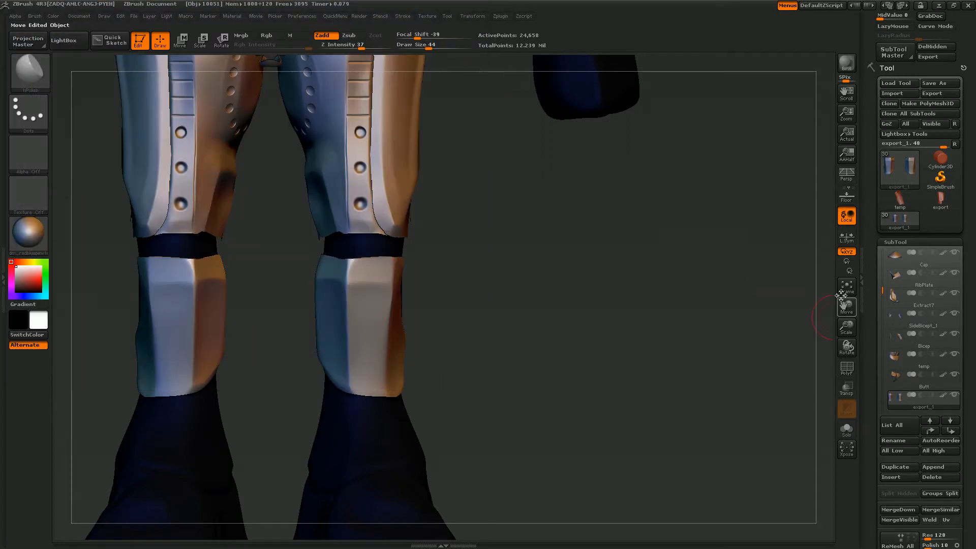
- Frame the whole mech in side view and switch to the MRGBZGrabber tool, leaving edit mode, to capture the arm emblem as an alpha
left_click_drag(643, 216, 789, 269)
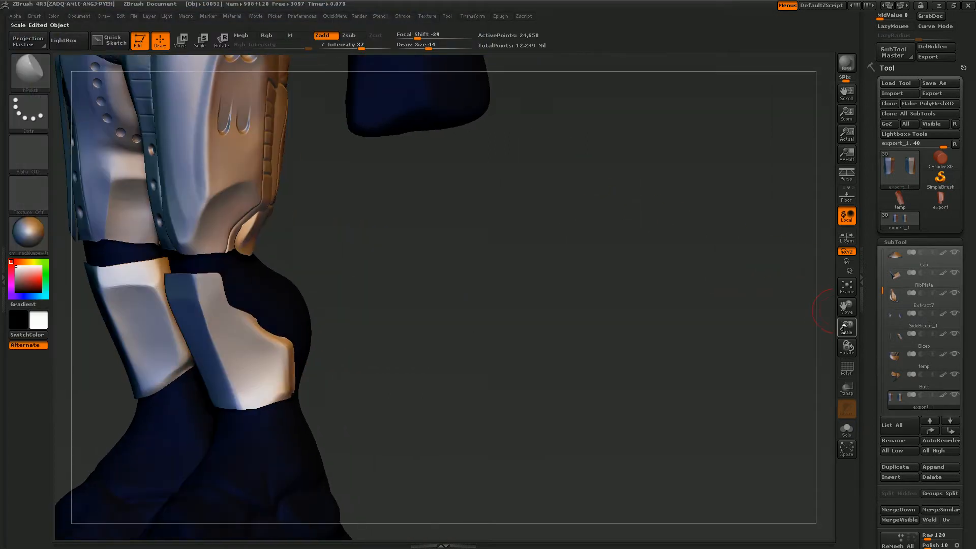
left_click_drag(846, 307, 324, 130)
left_click_drag(846, 328, 854, 443)
left_click_drag(846, 328, 858, 323)
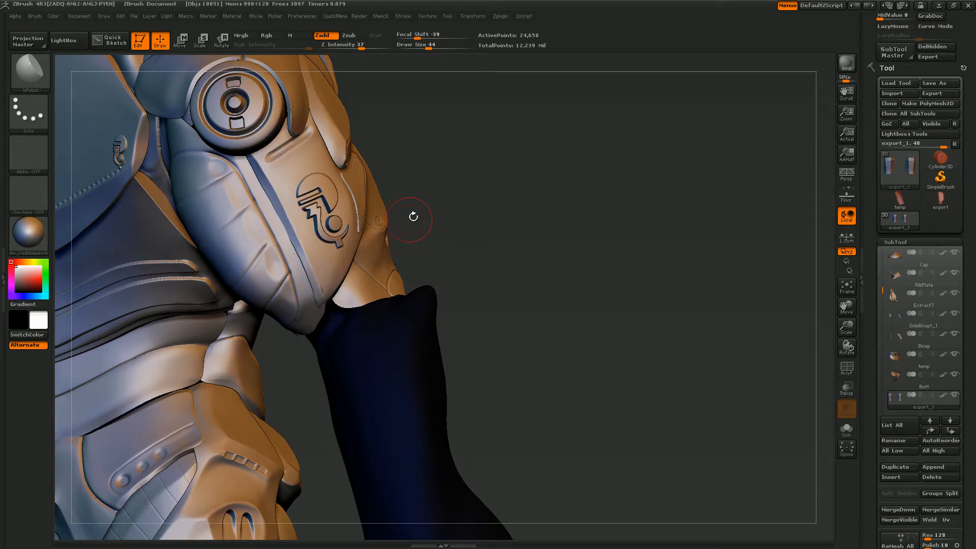
left_click_drag(672, 261, 663, 266)
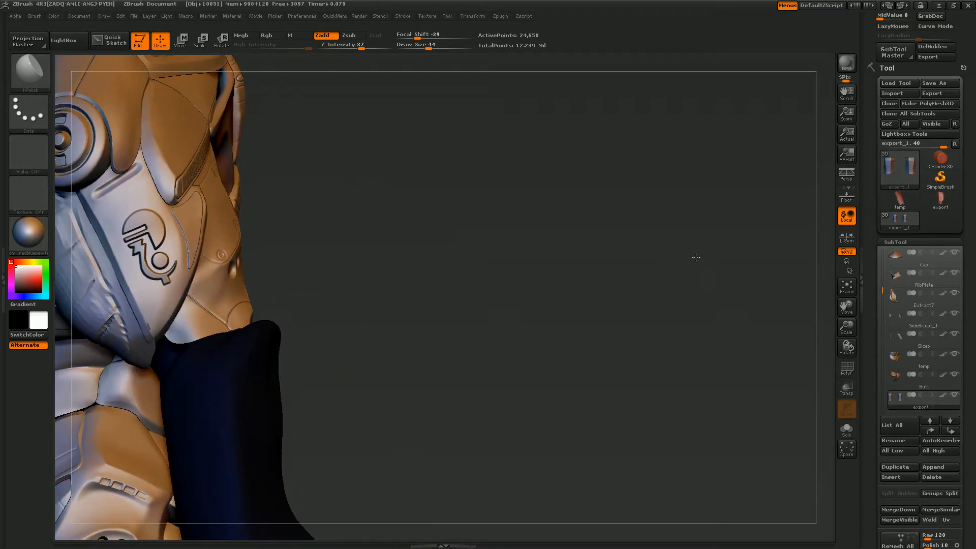
left_click(846, 287)
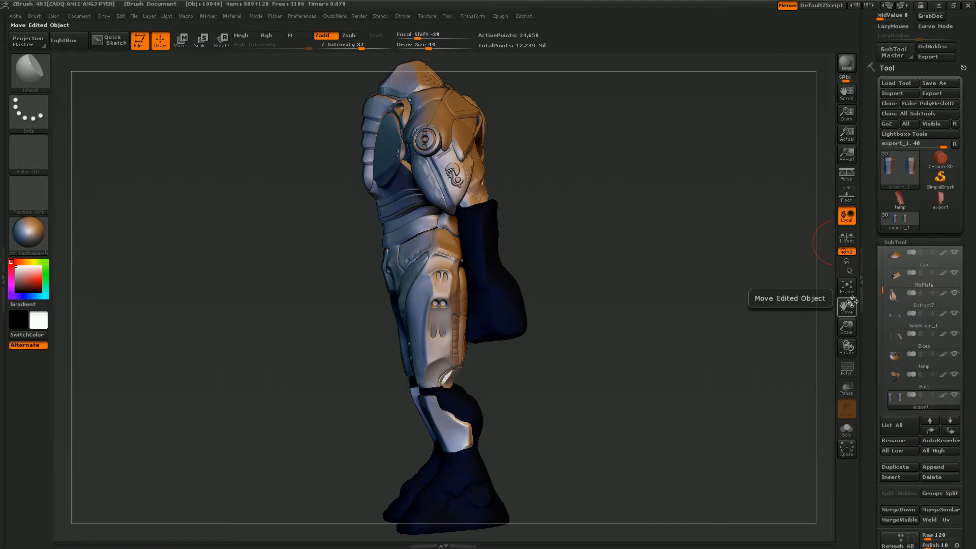
left_click(31, 69)
left_click(28, 65)
left_click_drag(871, 122, 868, 178)
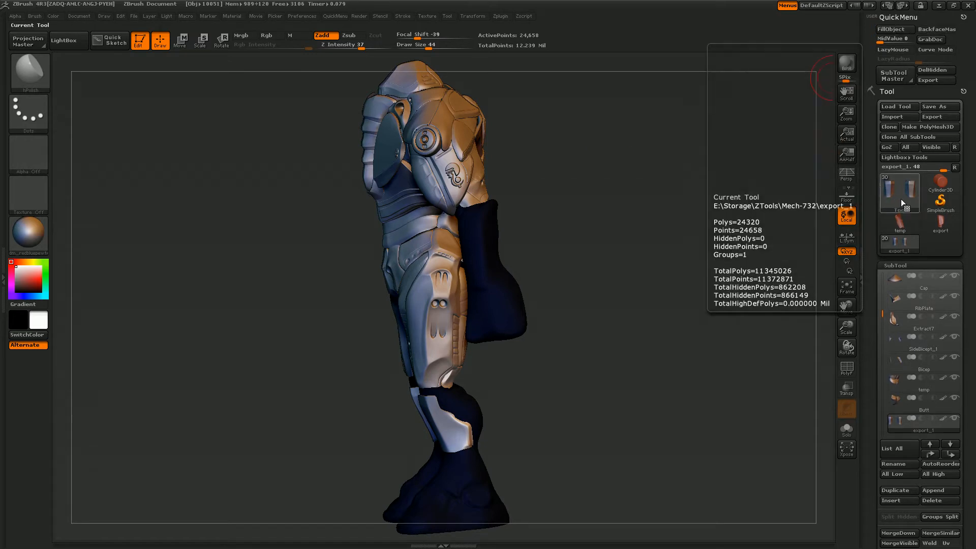
left_click(899, 200)
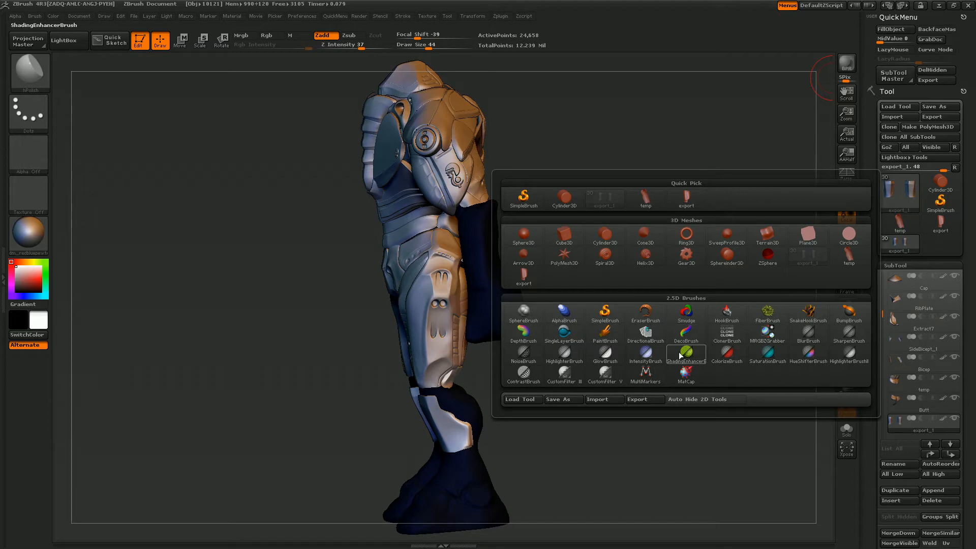
left_click(764, 337)
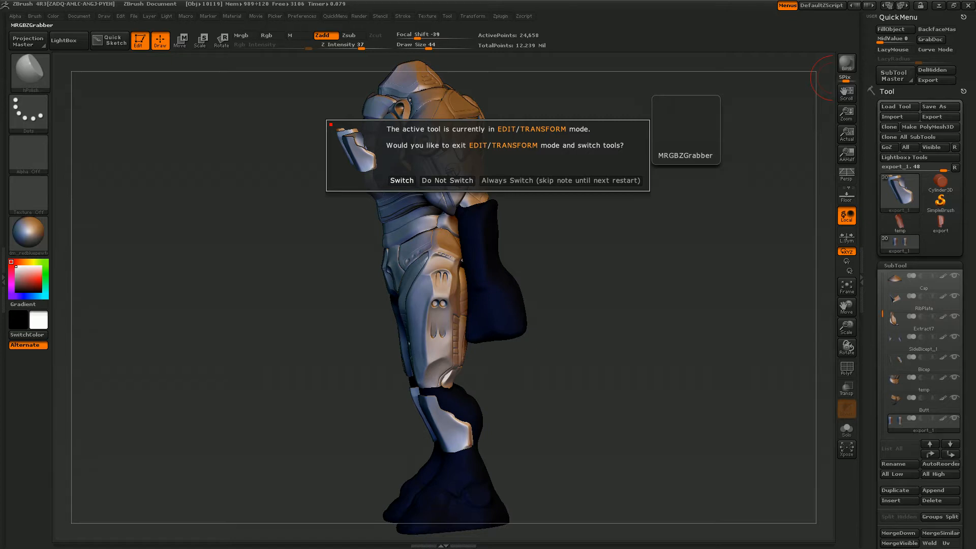
left_click(401, 180)
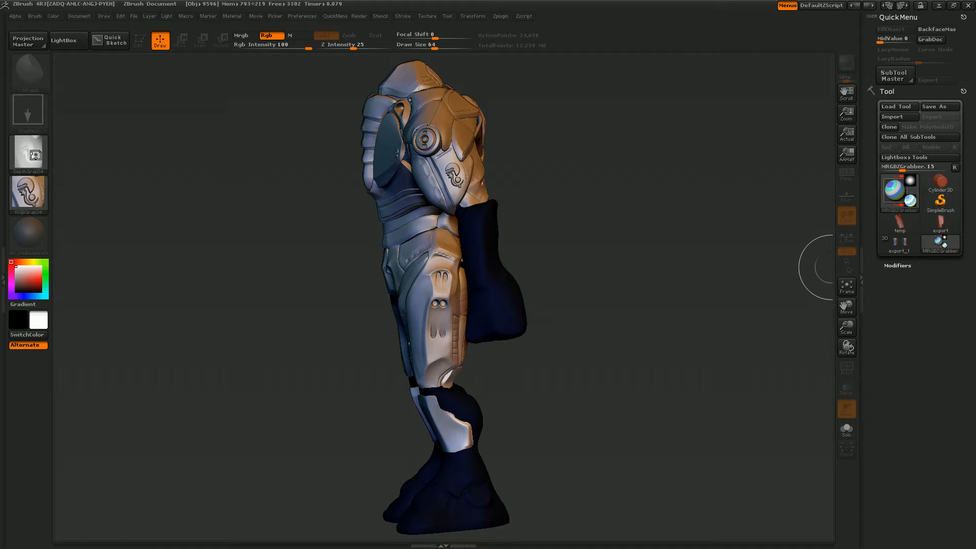
- Dock the Alpha palette in the side tray with the captured DepthGrab04 emblem as the current alpha
left_click(34, 155)
left_click(31, 152)
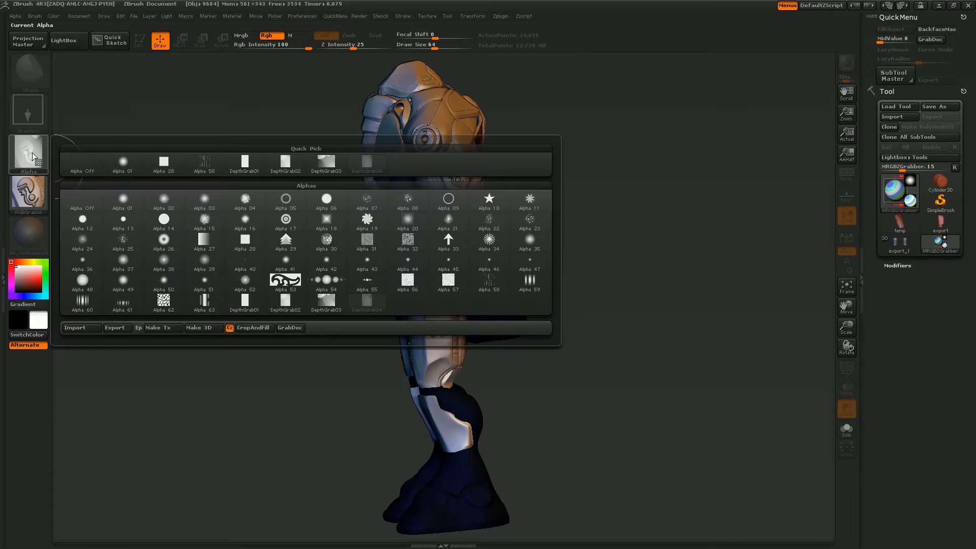
left_click(433, 34)
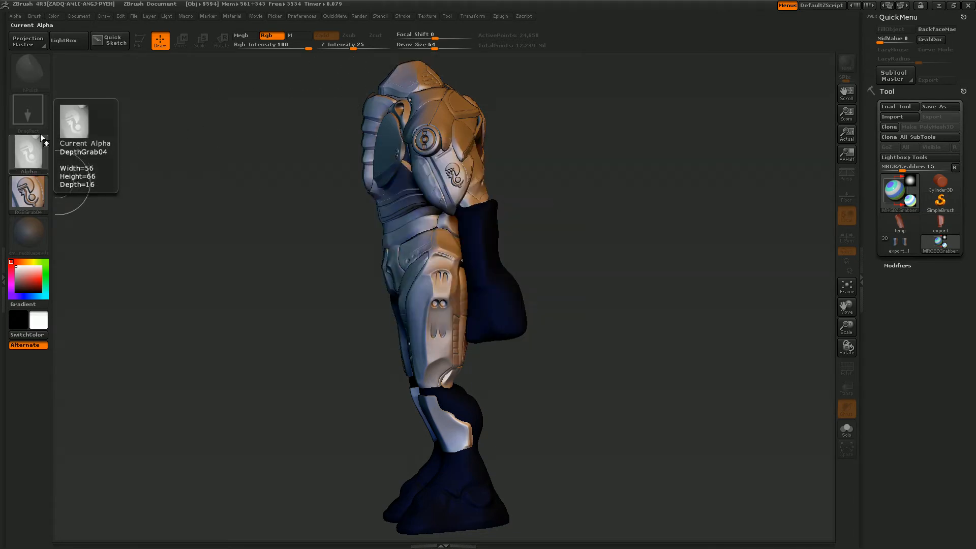
left_click(16, 16)
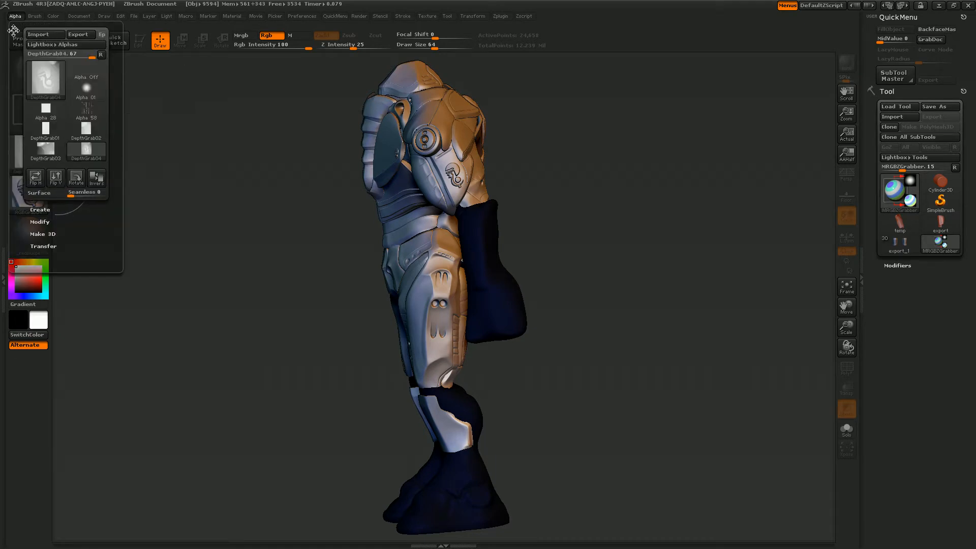
left_click_drag(14, 28, 842, 42)
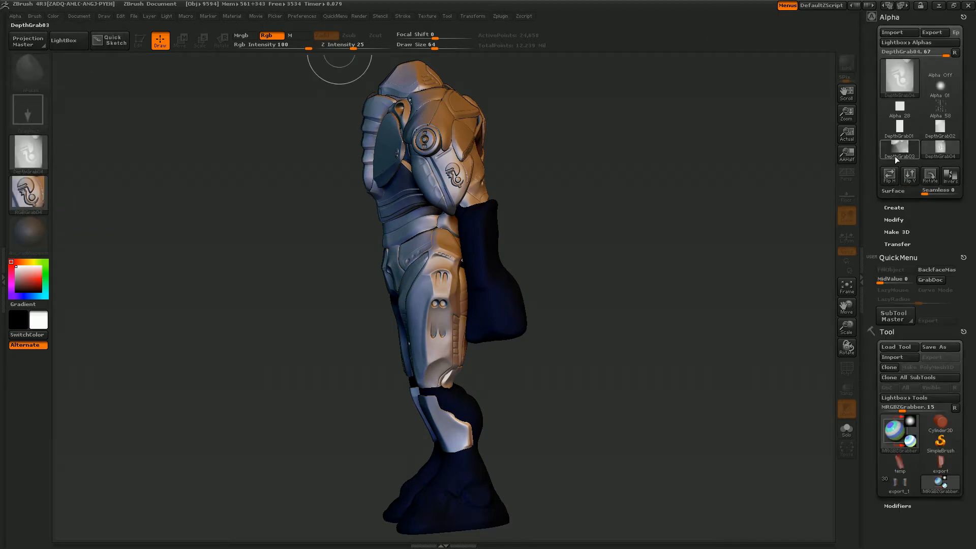
- Modify the emblem alpha with lower intensity, contrast 5, Rf 11 and blur 0
left_click(893, 219)
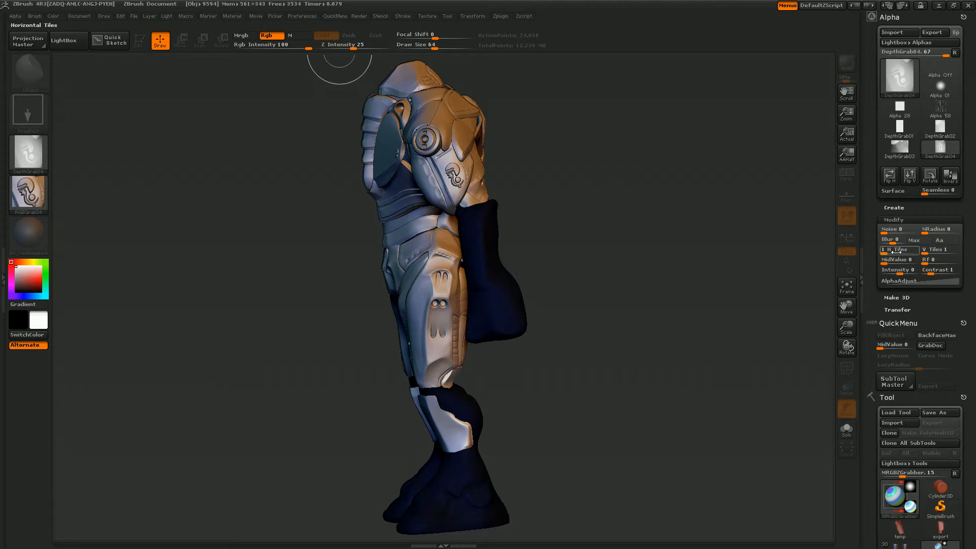
left_click_drag(895, 272, 959, 272)
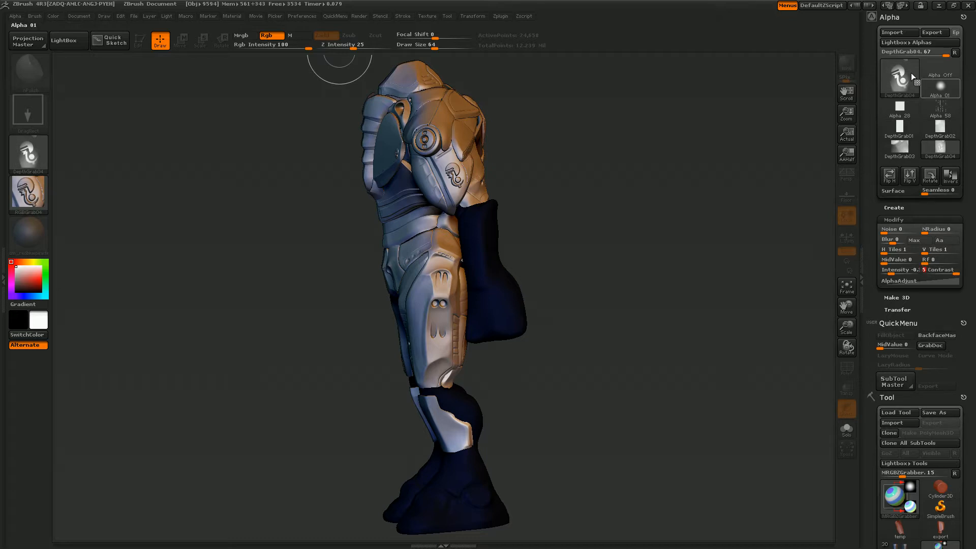
left_click_drag(929, 262, 899, 243)
left_click(924, 251)
left_click(889, 244)
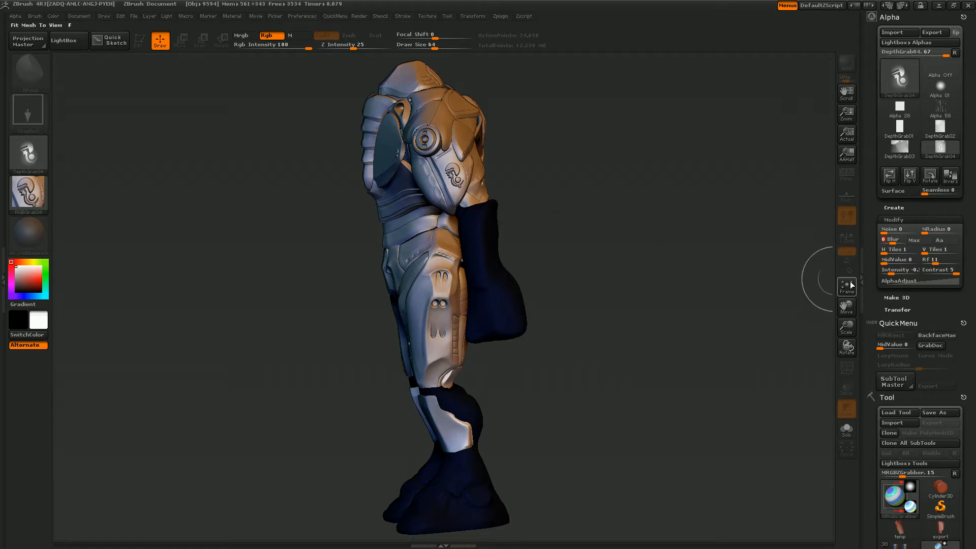
- Clear the mech from the canvas and reselect the DepthGrab04 emblem alpha
left_click_drag(656, 378, 656, 379)
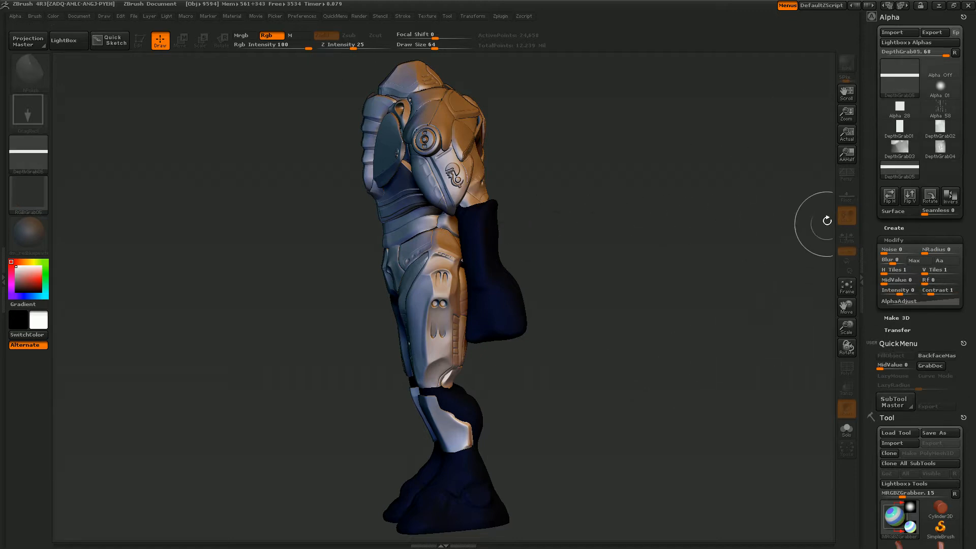
key("ctrl+n")
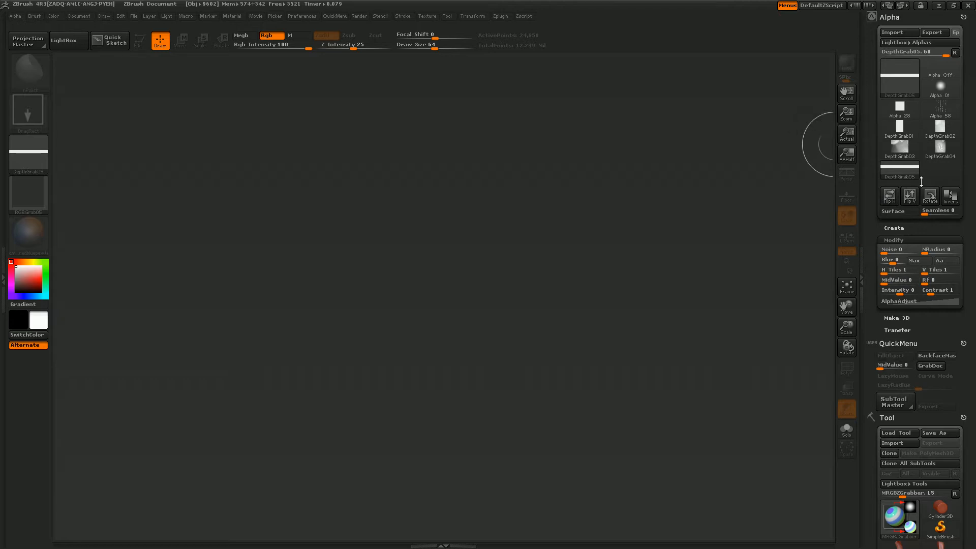
mouse_move(938, 151)
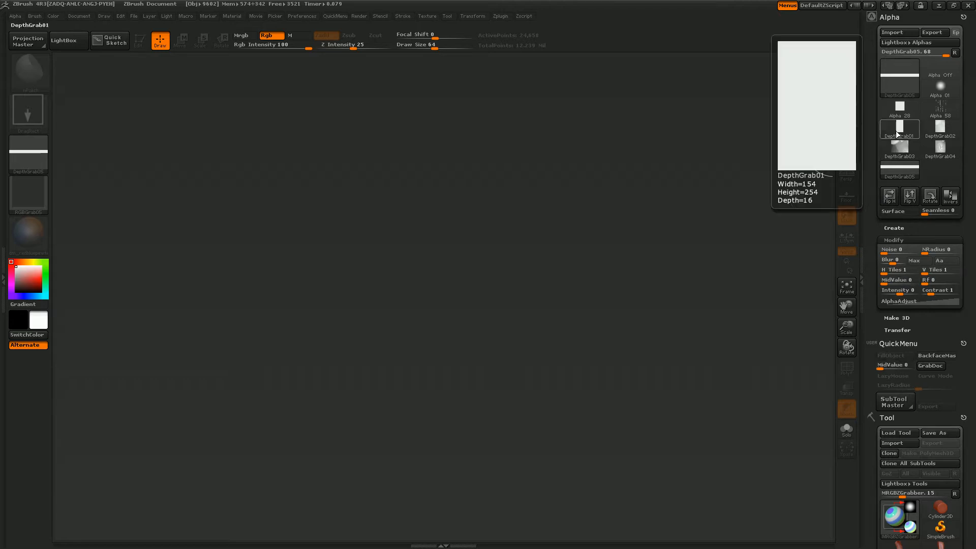
left_click(935, 148)
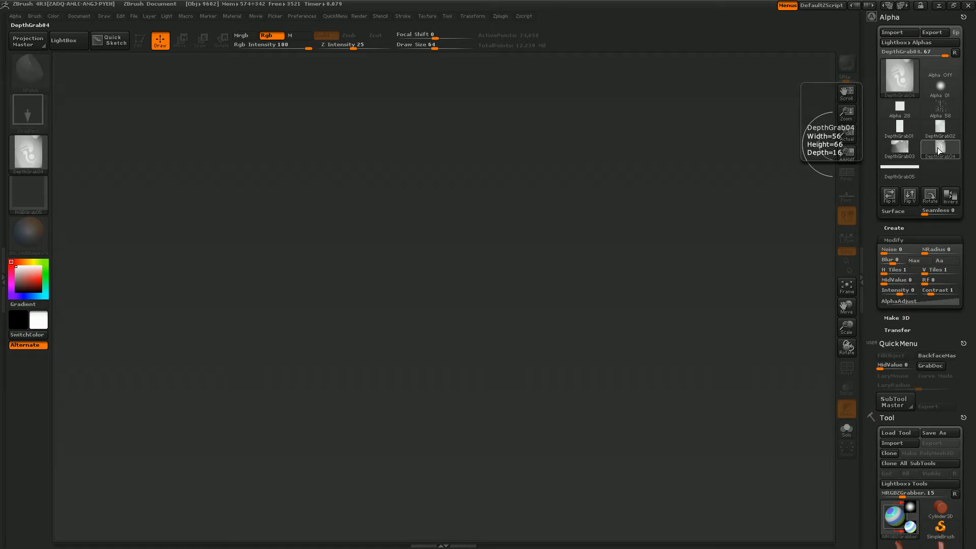
- Lower the intensity of the DepthGrab04 alpha and set its contrast to 3.7903, keeping MidValue at 0
left_click(888, 282)
left_click(888, 282)
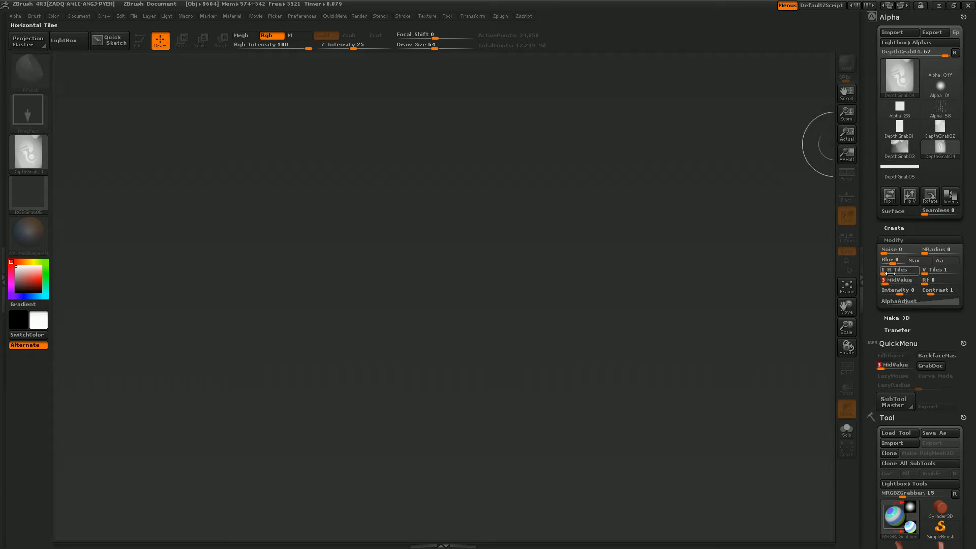
left_click_drag(888, 282, 948, 294)
left_click_drag(888, 294, 959, 292)
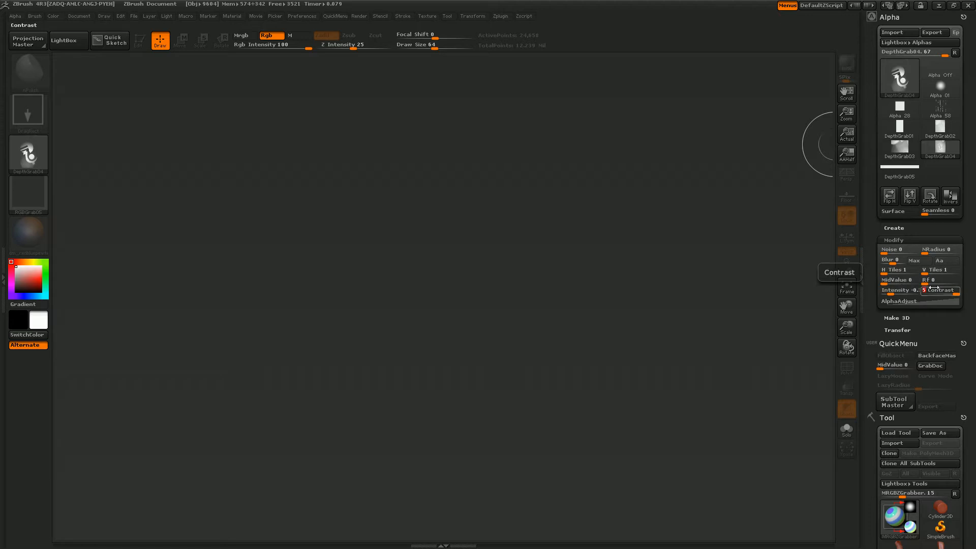
left_click_drag(953, 294, 948, 294)
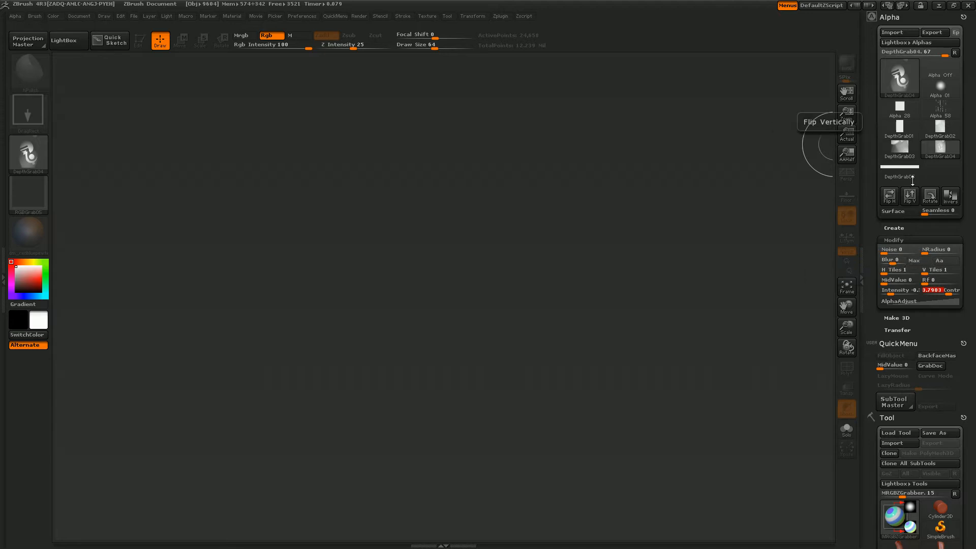
left_click(913, 114)
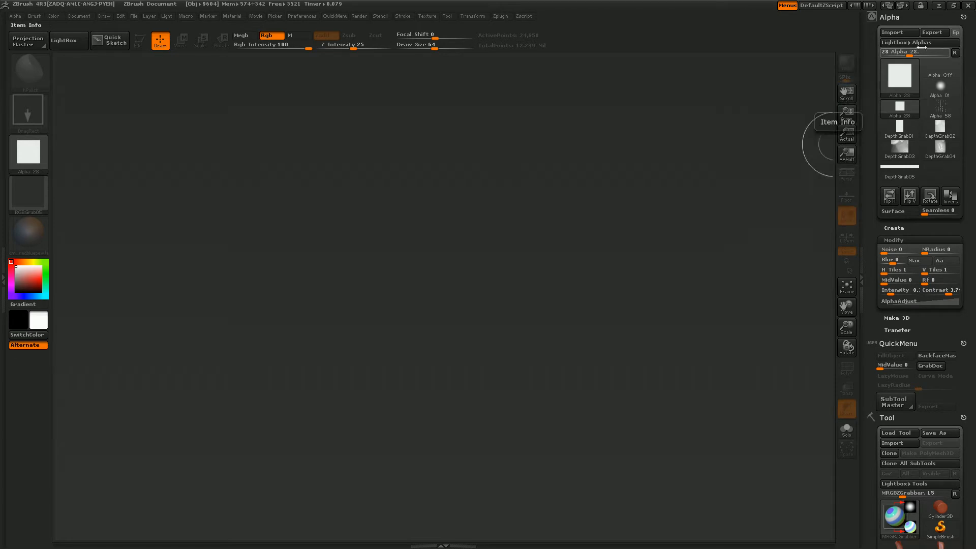
left_click(32, 156)
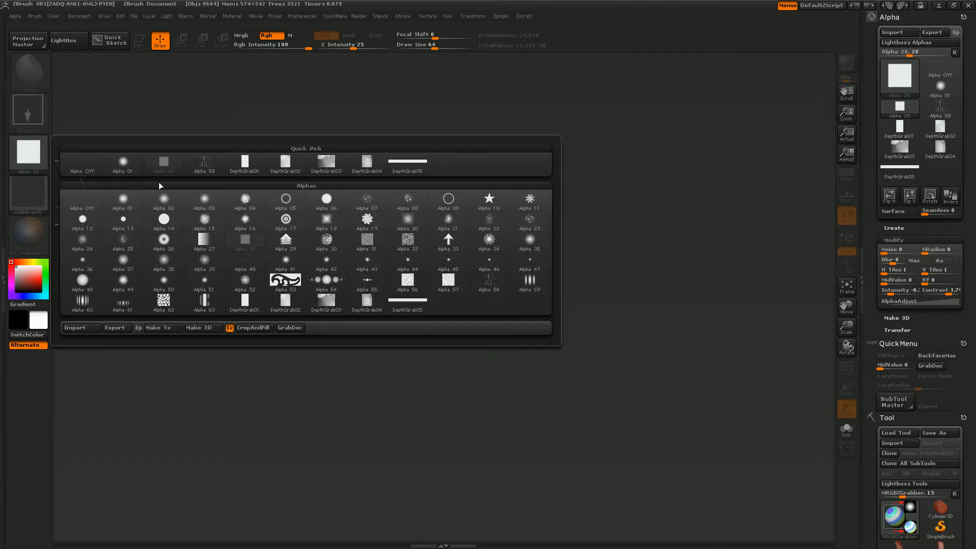
left_click(370, 165)
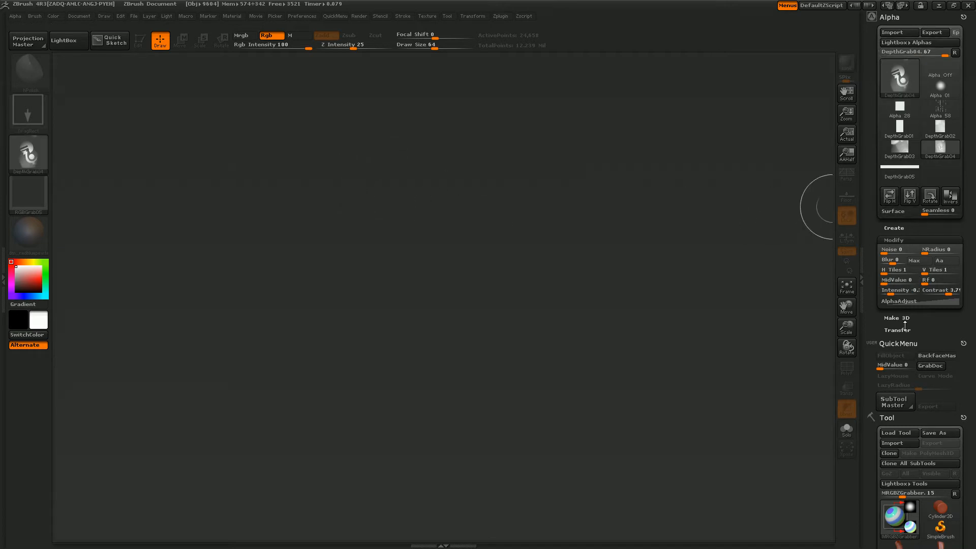
- Place the export_1 mech back on the canvas in Edit mode and smooth the uneven lower area of the framed plate
left_click_drag(875, 544, 874, 284)
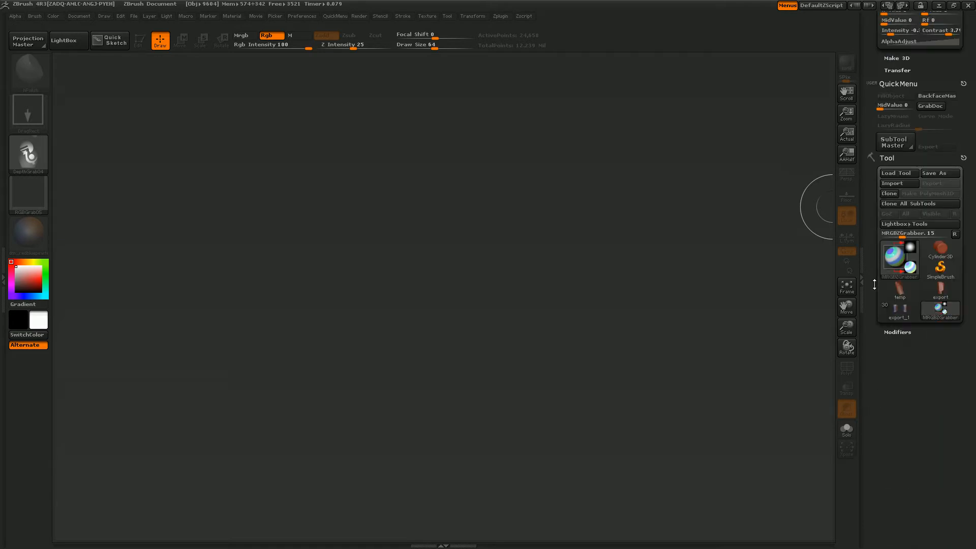
left_click(900, 310)
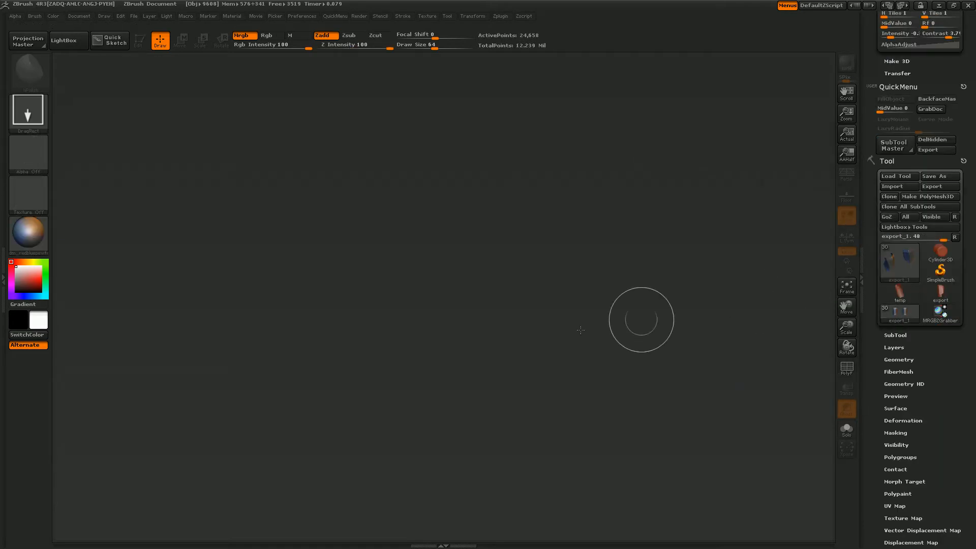
left_click_drag(447, 284, 523, 322)
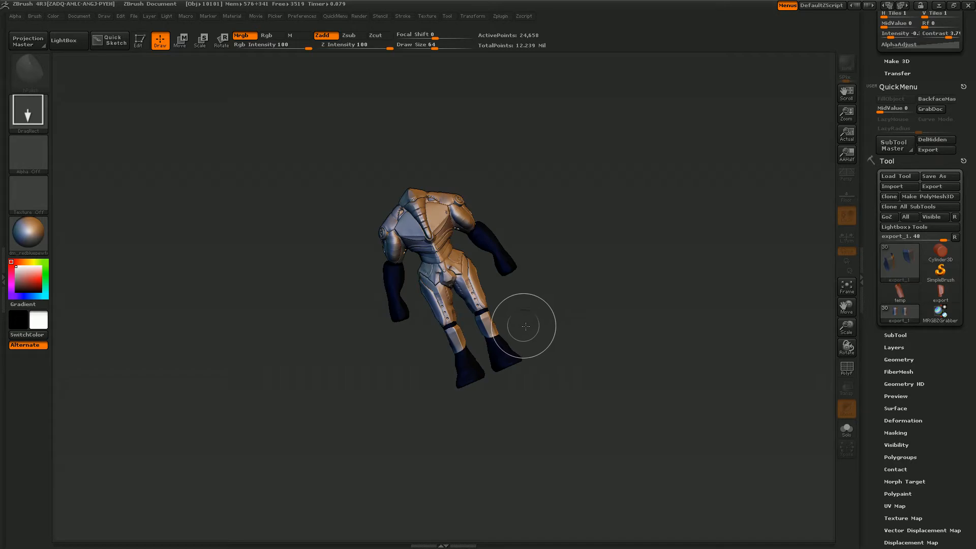
key("t")
left_click_drag(585, 376, 655, 338)
left_click(852, 289)
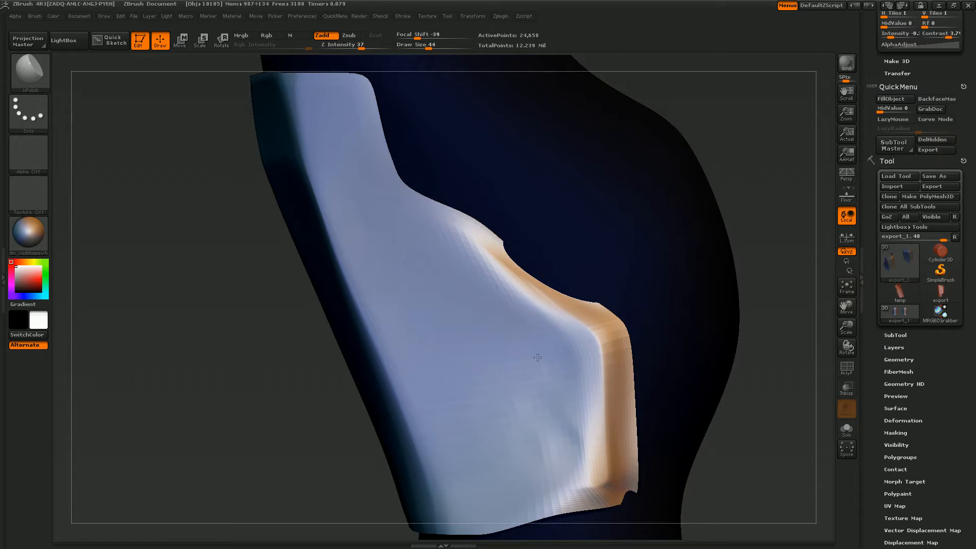
left_click_drag(542, 420, 592, 390, "shift")
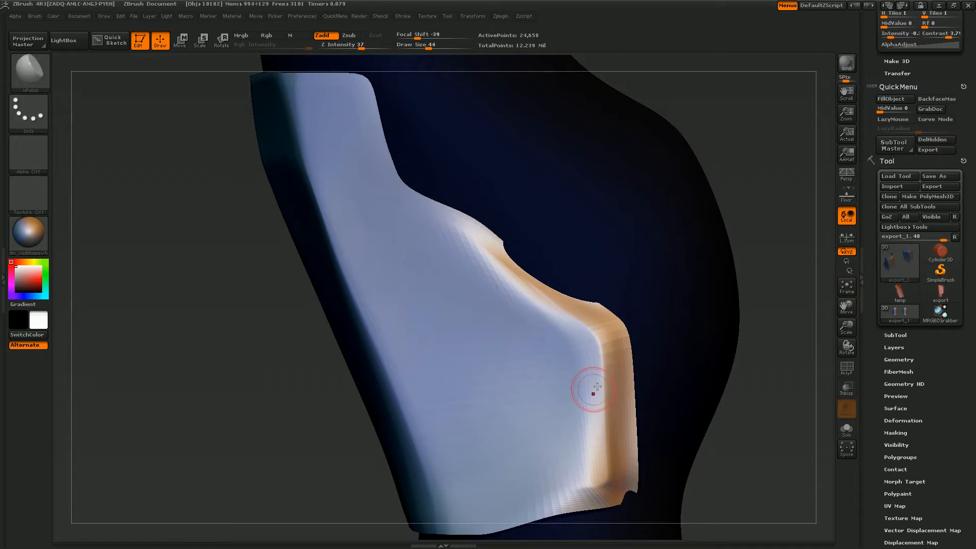
- Assign the DepthGrab04 alpha and the DragRect stroke to the current polish brush
left_click(21, 161)
left_click(367, 163)
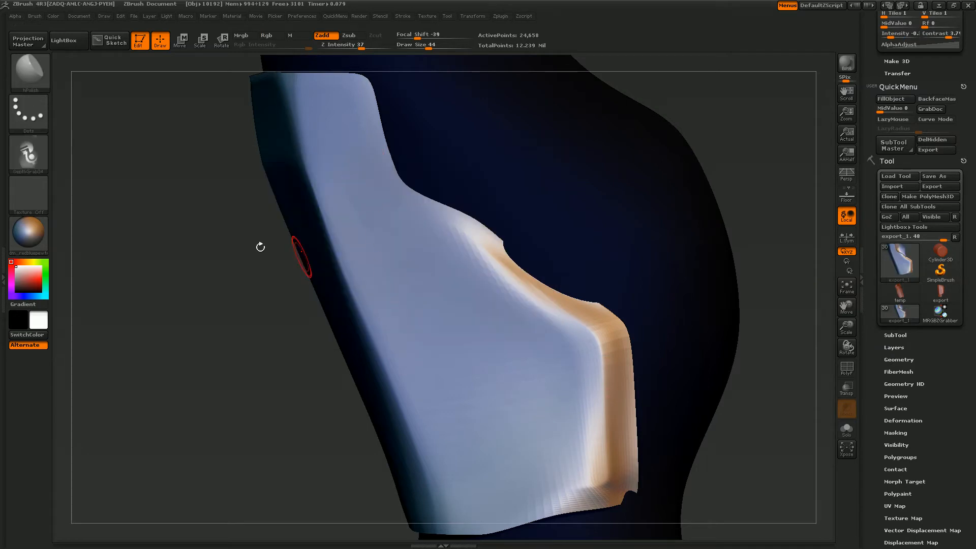
left_click(47, 124)
left_click(123, 123)
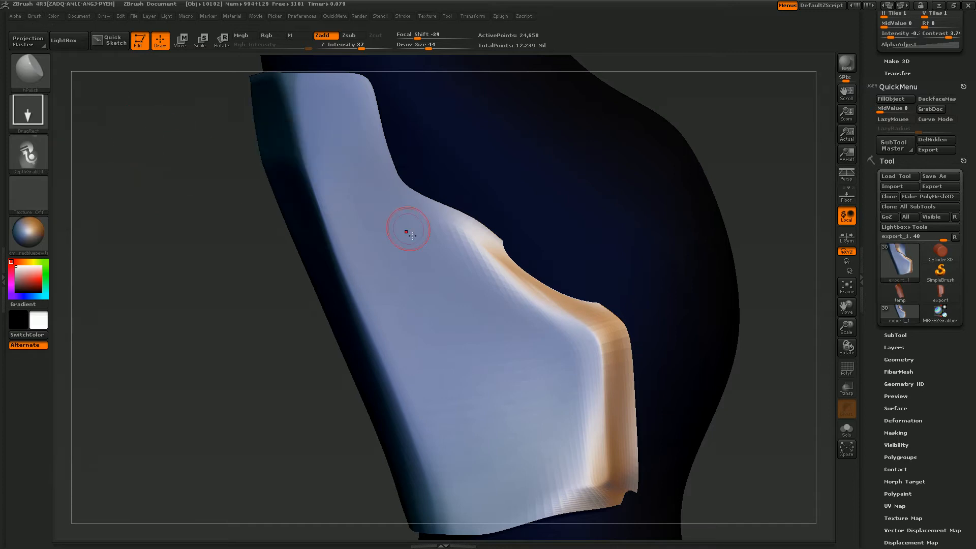
- Switch to the Standard sculpting brush for the leg plate
left_click(39, 79)
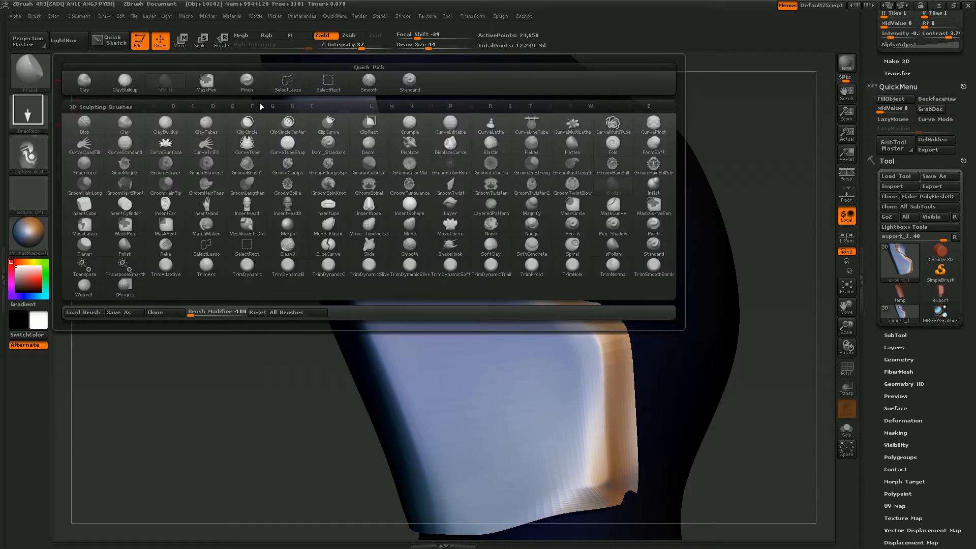
left_click(407, 83)
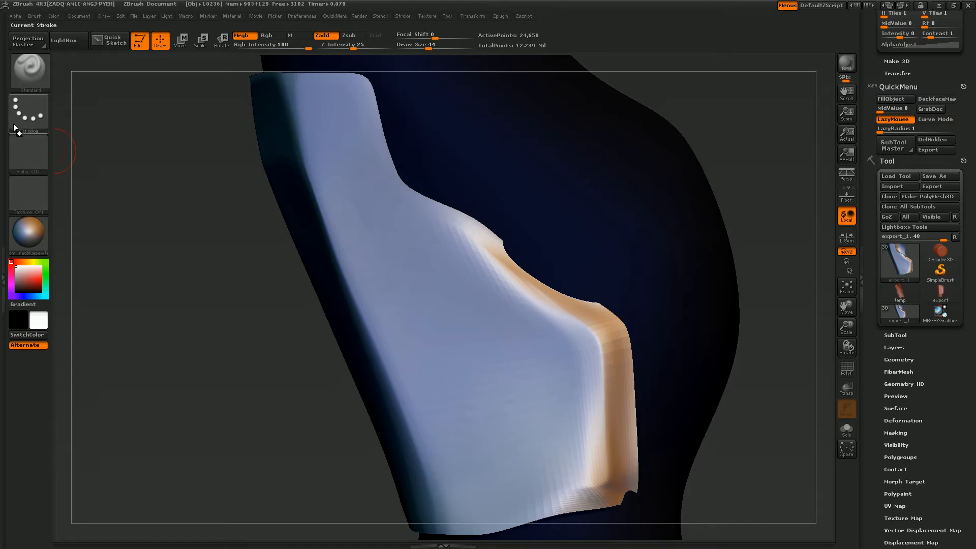
- Set the Standard brush to the DragRect stroke with the DepthGrab04 alpha
left_click(29, 113)
left_click(127, 128)
left_click(40, 155)
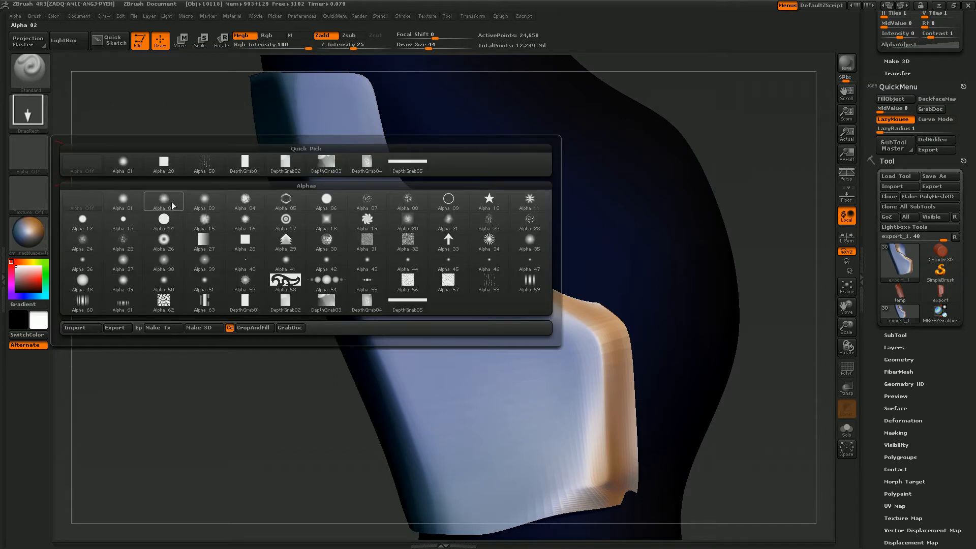
left_click(367, 303)
left_click(26, 161)
left_click(366, 169)
left_click(43, 161)
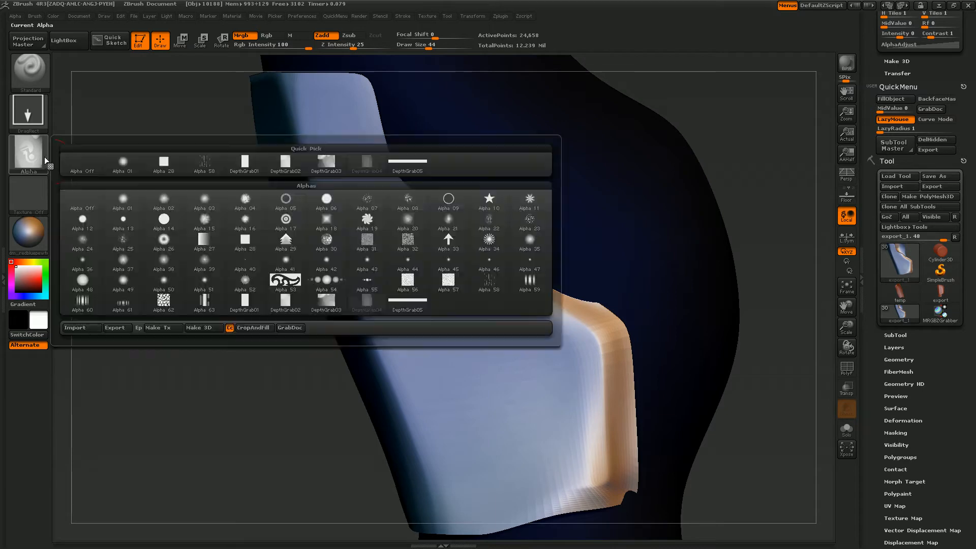
left_click(370, 303)
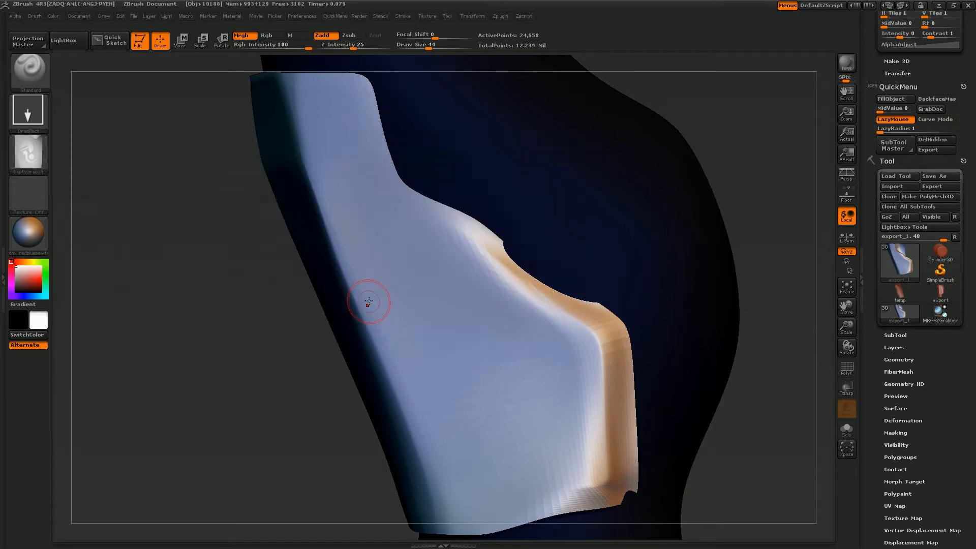
left_click(35, 163)
left_click(274, 299)
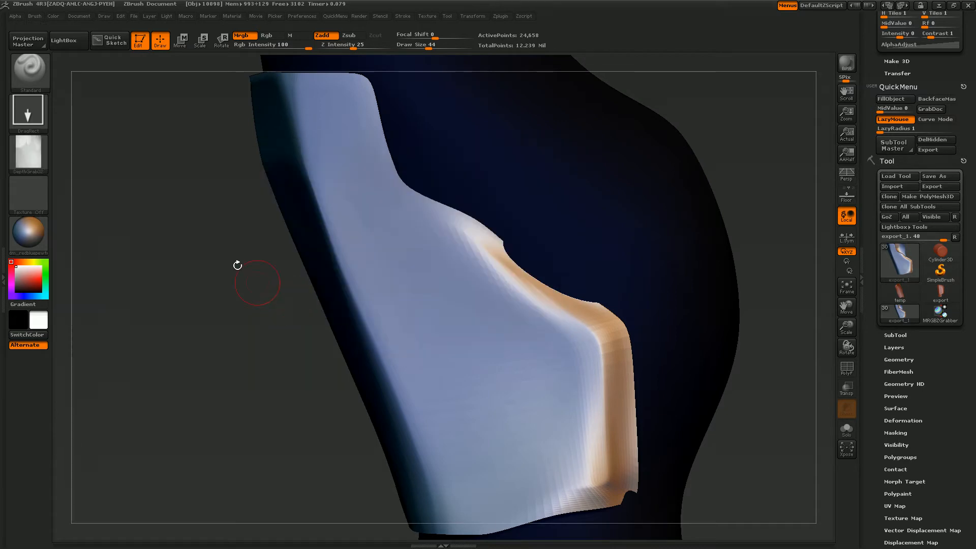
left_click(32, 148)
left_click(367, 296)
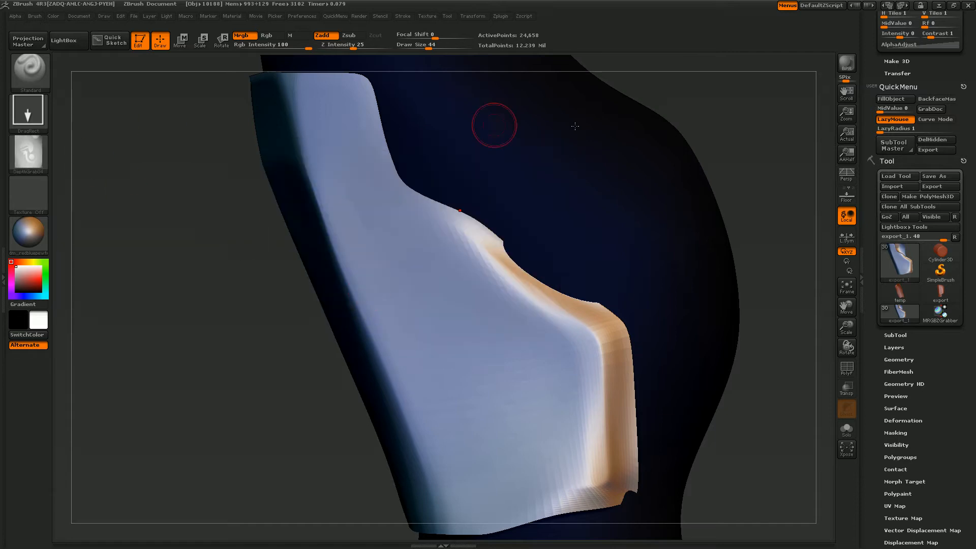
- Try the emblem alpha at intensity -0.5161 by stamping it on the outer shin plate, and undo the stamp
scroll(878, 54, "up", 4)
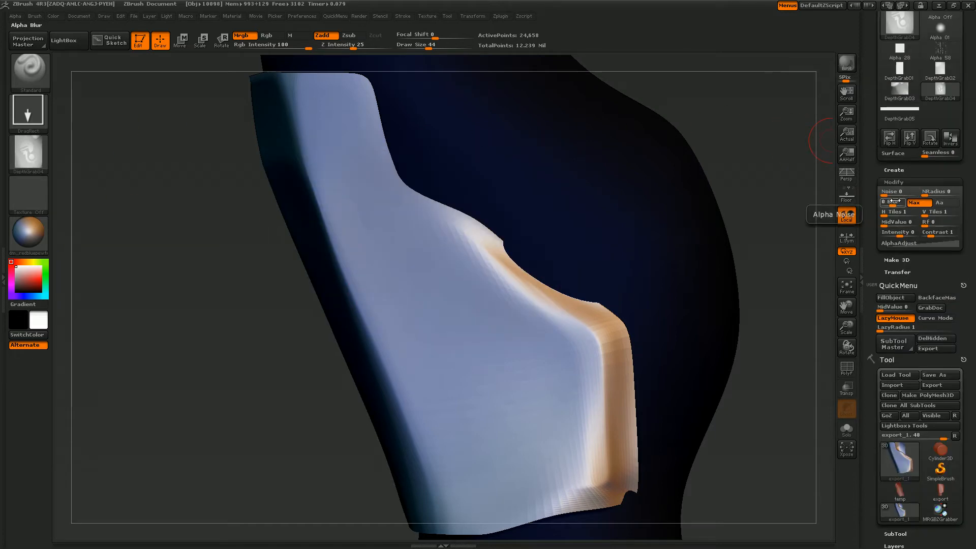
mouse_move(901, 234)
left_mouse_down()
mouse_move(888, 237)
mouse_move(940, 234)
mouse_move(890, 235)
left_mouse_up()
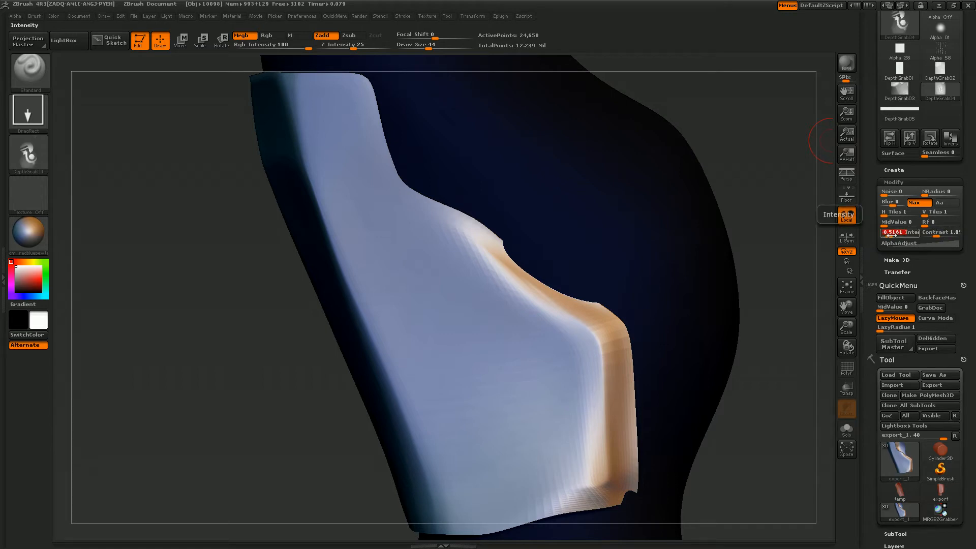
mouse_move(486, 373)
left_mouse_down()
mouse_move(519, 468)
mouse_move(525, 462)
left_mouse_up()
key("ctrl+z")
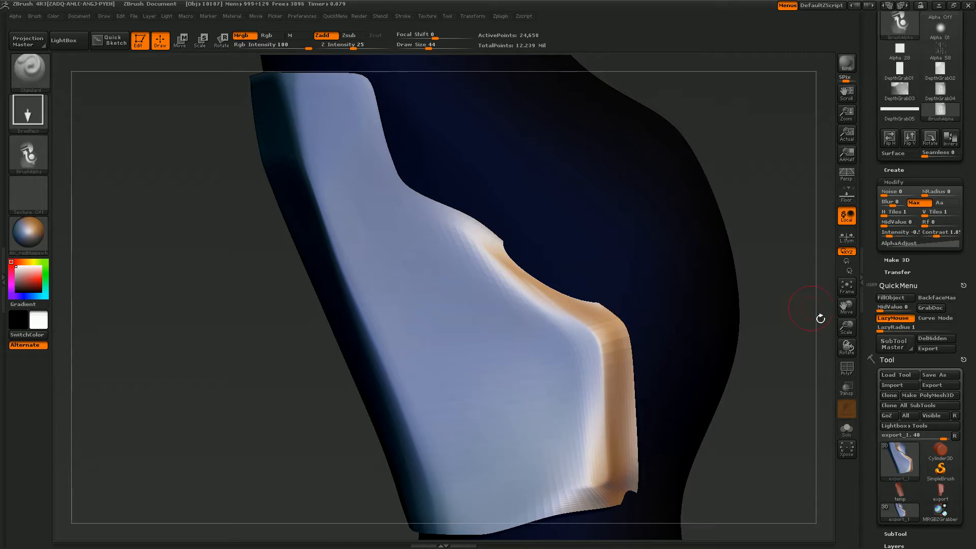
- Divide the shin armor geometry twice to reach subdivision level 5
left_click_drag(868, 415, 873, 334)
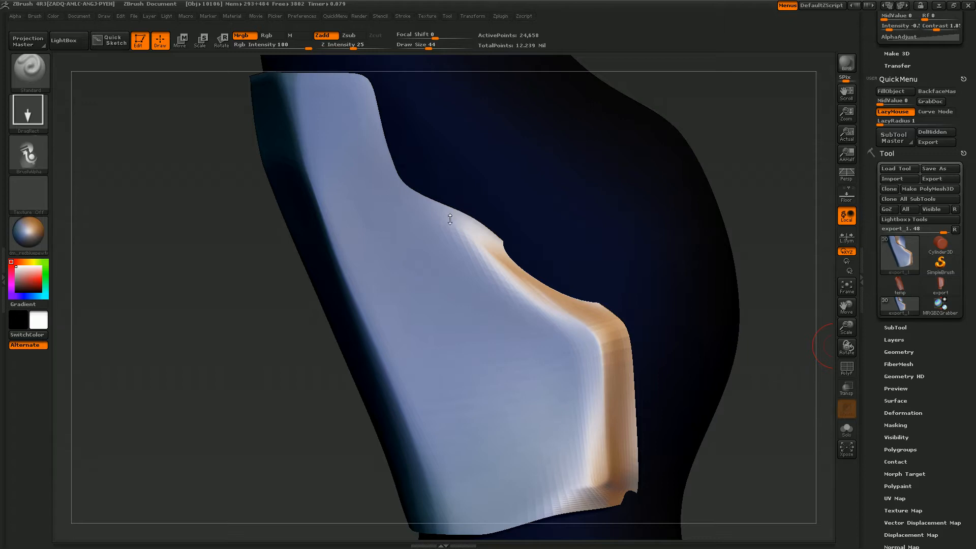
left_click(898, 351)
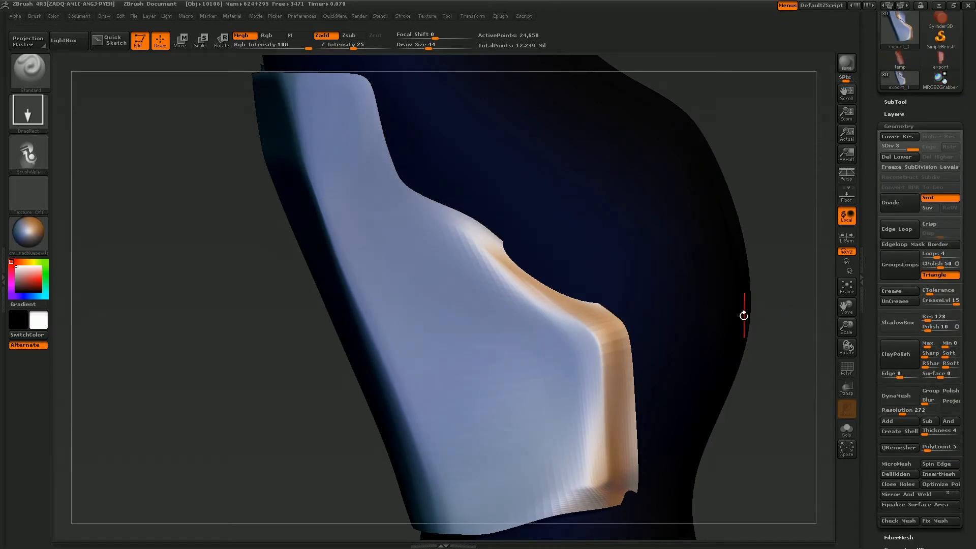
left_click_drag(851, 331, 819, 331)
mouse_move(602, 401)
left_mouse_down()
mouse_move(577, 404)
mouse_move(660, 404)
mouse_move(433, 429)
left_mouse_up()
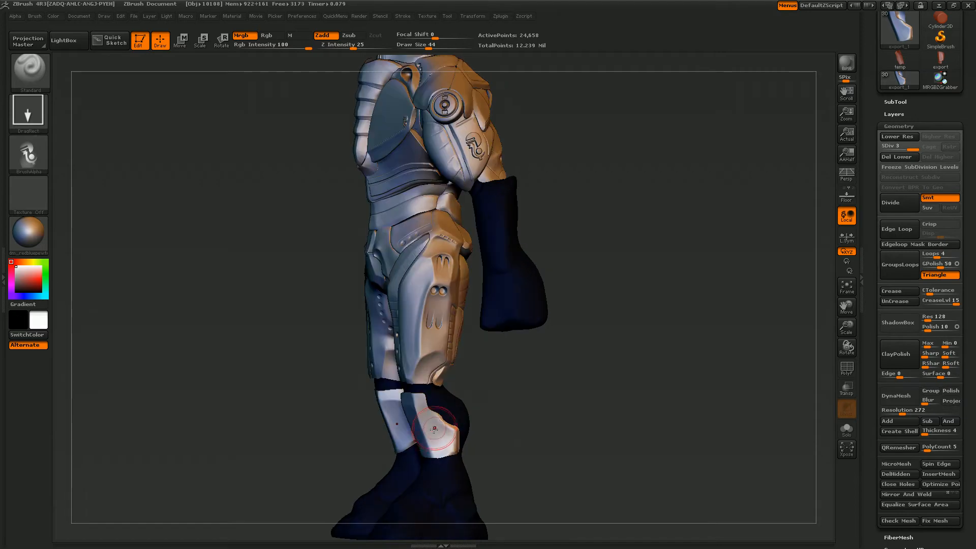
left_click(897, 208)
left_click(897, 207)
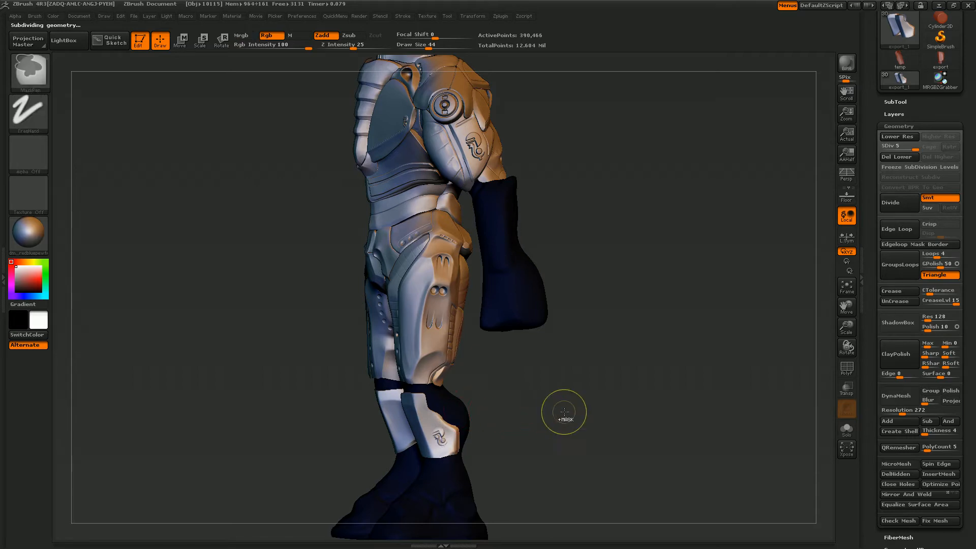
- Try stamping the emblem on the lower outer shin plate at the higher subdivision level, and undo it
left_click_drag(849, 329, 849, 385)
left_click_drag(435, 456, 443, 424)
key("ctrl+z")
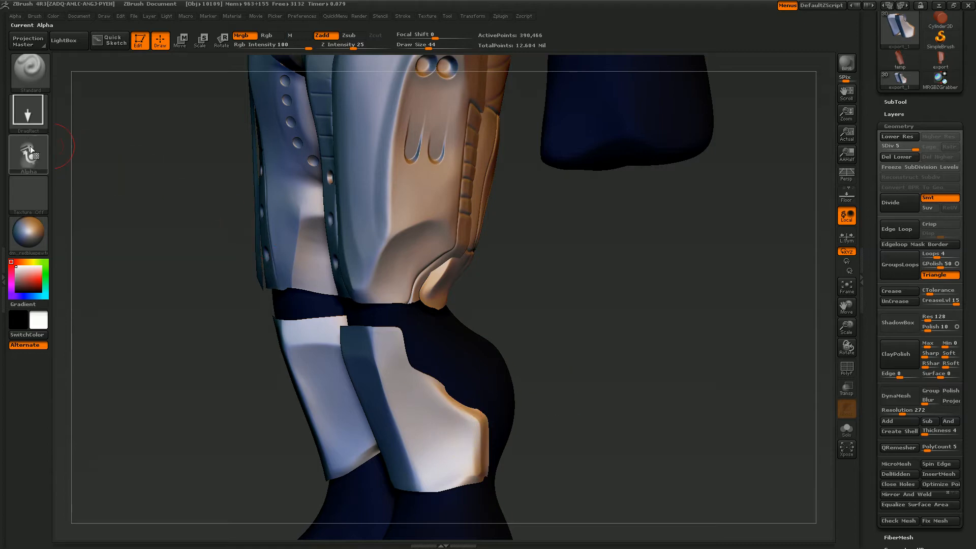
- Set the brush alpha's intensity to -0.4516 and raise its contrast to about 2.7
left_click_drag(875, 167, 892, 294)
left_click(892, 290)
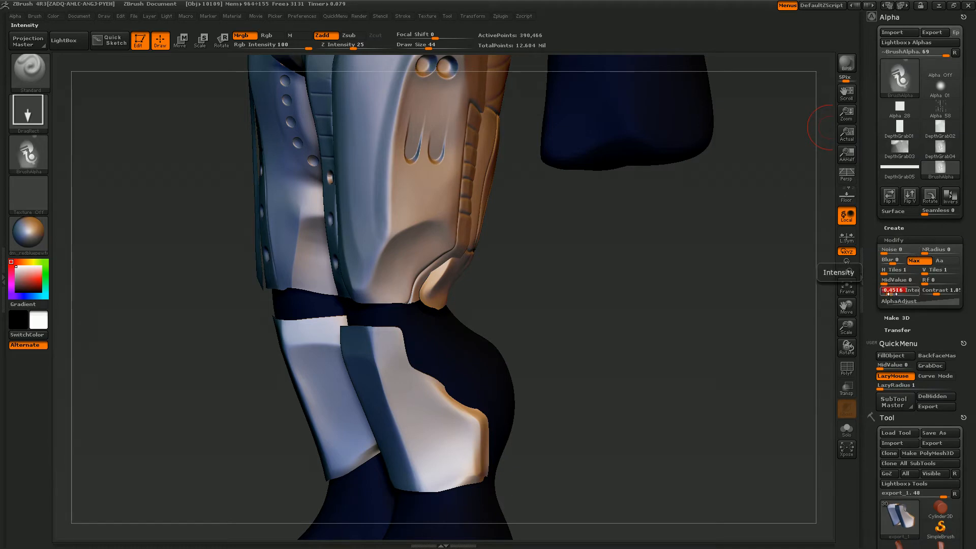
mouse_move(936, 292)
left_mouse_down()
mouse_move(895, 293)
mouse_move(941, 292)
left_mouse_up()
- Reshape the alpha's AlphaAdjust curve with added points so it rises steeply in the lower half
left_click(931, 303)
left_click_drag(903, 352, 904, 367)
mouse_move(933, 331)
left_mouse_down()
mouse_move(919, 315)
mouse_move(922, 324)
left_mouse_up()
mouse_move(905, 366)
left_mouse_down()
mouse_move(898, 354)
mouse_move(909, 315)
left_mouse_up()
left_click_drag(896, 357, 895, 363)
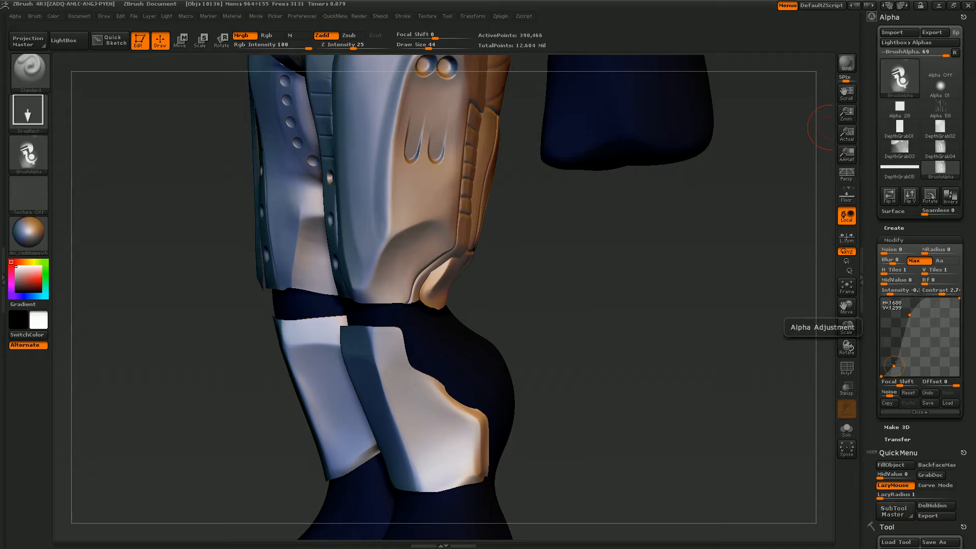
left_click_drag(894, 367, 898, 351)
- Try two stamps of the adjusted emblem alpha on the outer shin plate, undoing each one
mouse_move(432, 431)
left_mouse_down()
mouse_move(446, 470)
mouse_move(450, 406)
mouse_move(435, 400)
left_mouse_up()
left_click_drag(610, 384, 580, 378)
key("ctrl+z")
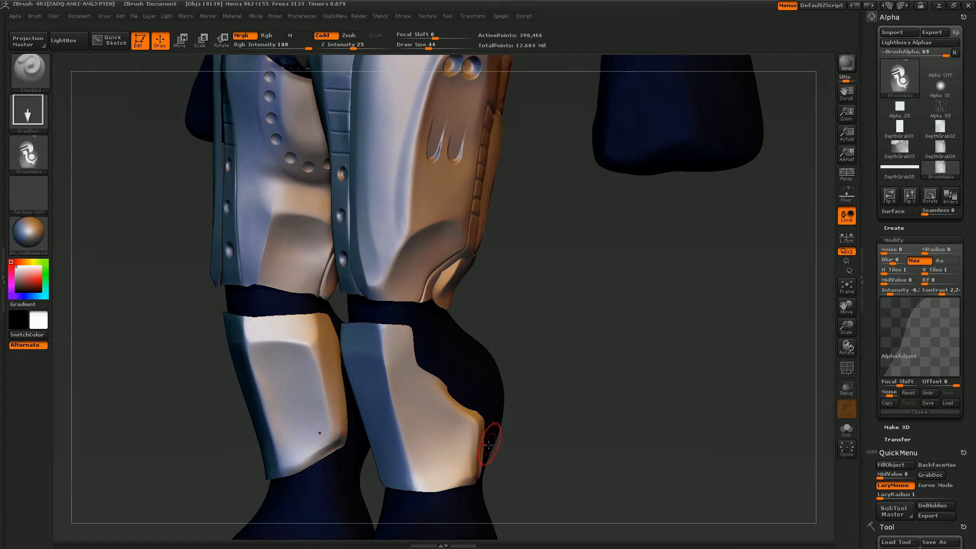
left_click_drag(456, 438, 456, 406)
left_click_drag(614, 408, 577, 399)
left_click_drag(645, 392, 492, 405)
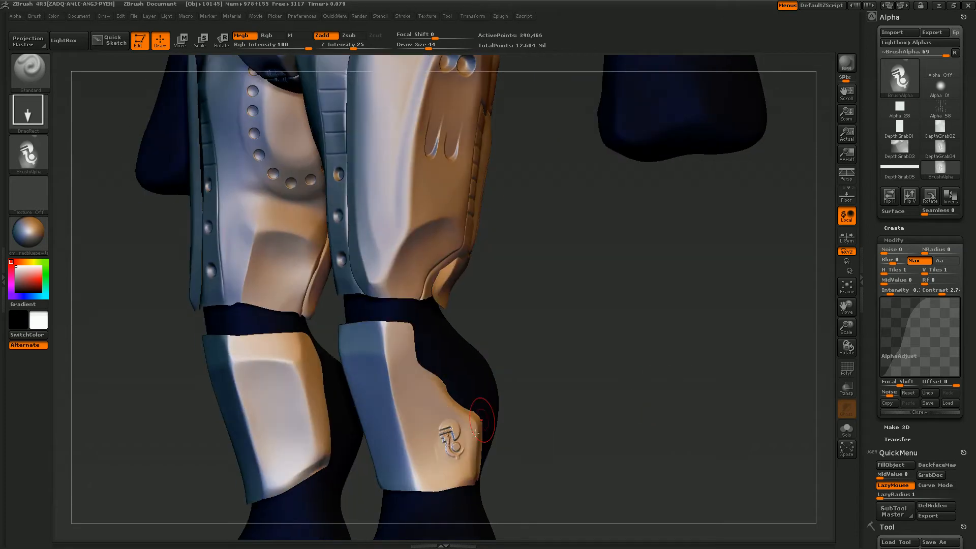
key("ctrl+z")
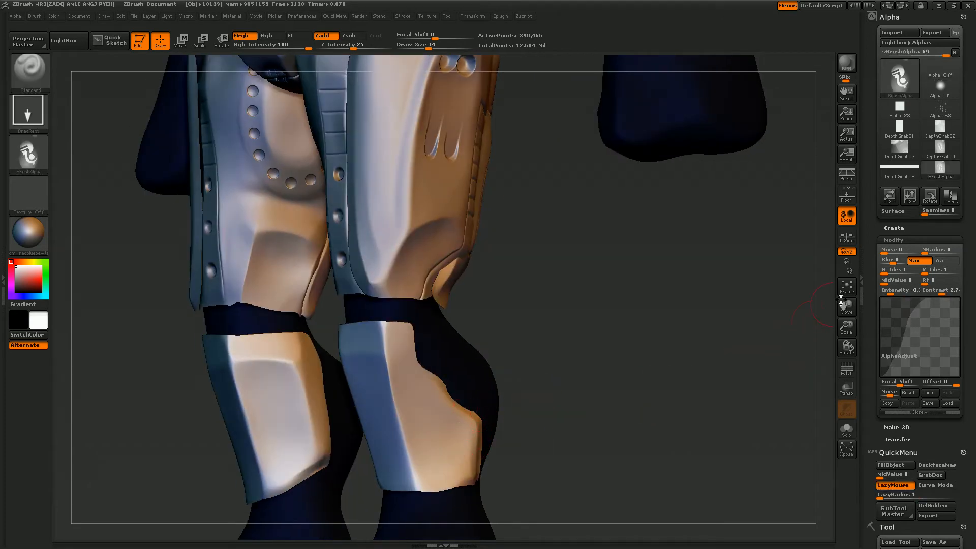
- Examine the full armored figure from the front, sides, back and above to compare the detailing across its armor plates
left_click(848, 287)
left_click_drag(846, 327, 656, 209)
left_click_drag(586, 199, 809, 285)
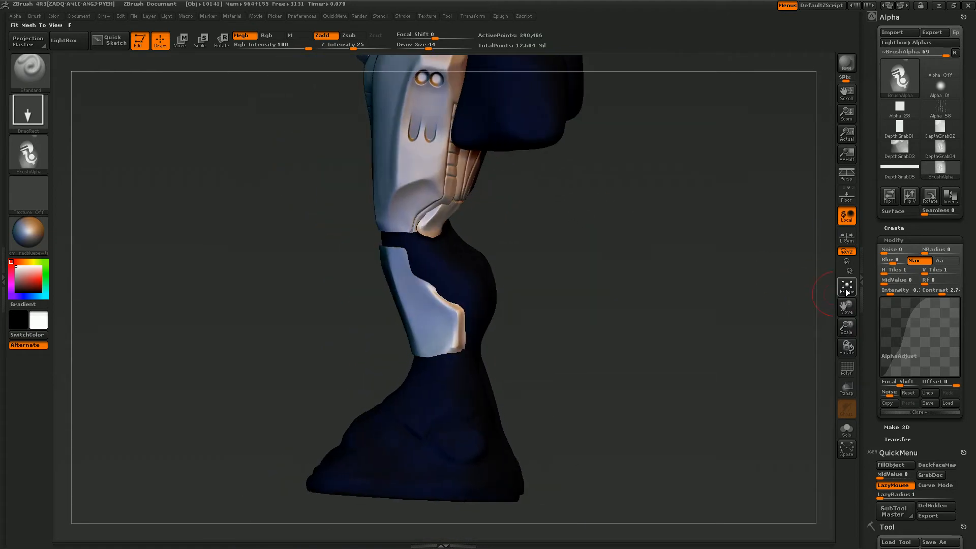
left_click(846, 287)
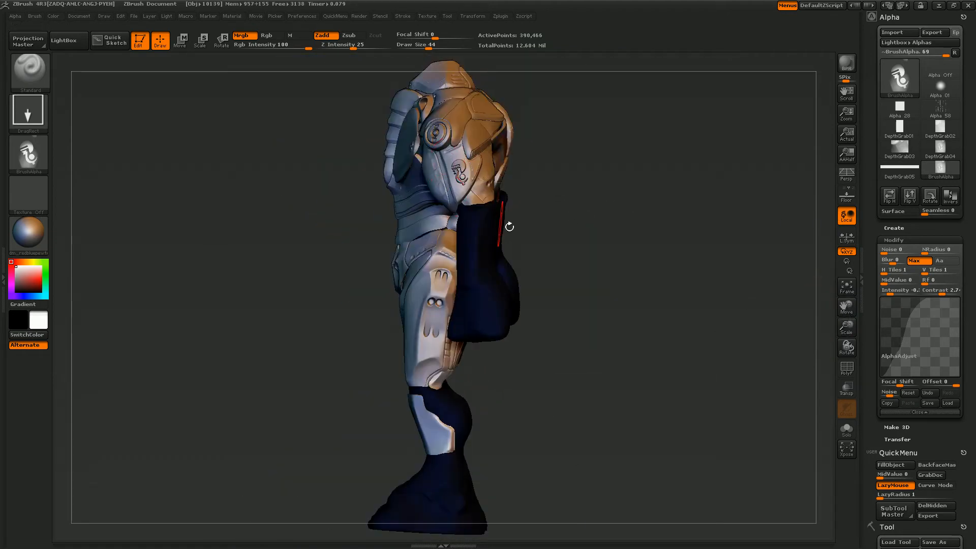
mouse_move(565, 274)
left_mouse_down()
mouse_move(628, 279)
mouse_move(584, 271)
left_mouse_up()
mouse_move(549, 386)
left_mouse_down()
mouse_move(584, 397)
mouse_move(574, 391)
left_mouse_up()
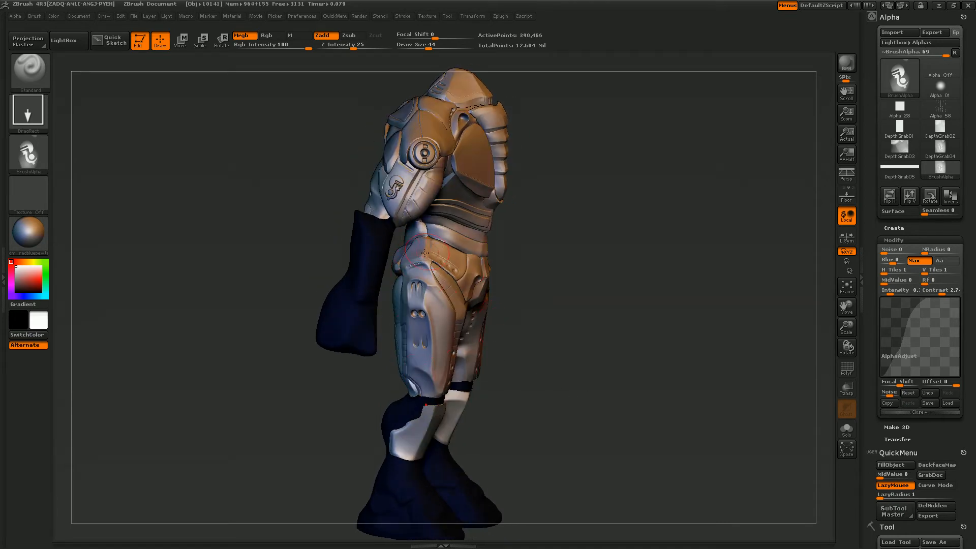
left_click_drag(509, 309, 425, 294)
left_click_drag(563, 327, 470, 318)
left_click_drag(585, 329, 561, 292)
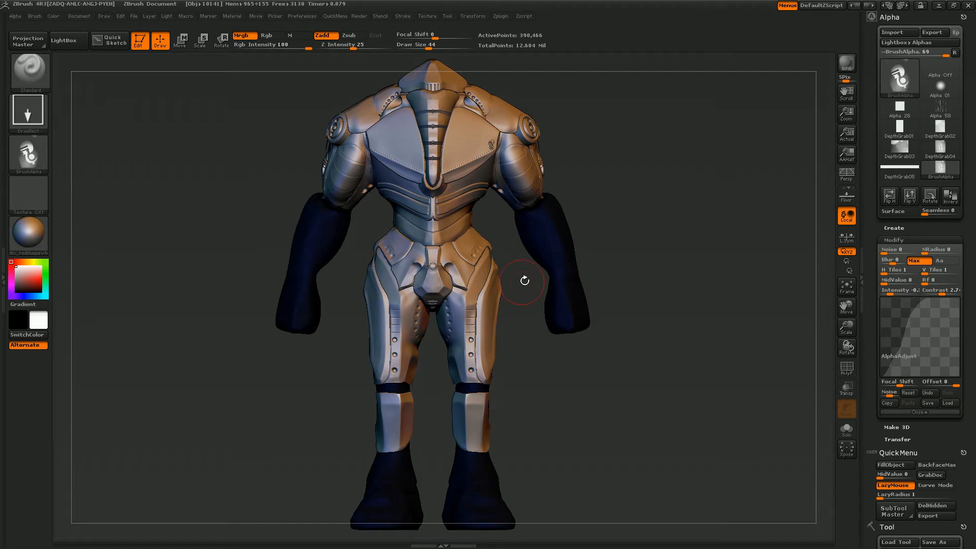
left_click_drag(578, 363, 429, 286)
left_click_drag(516, 371, 496, 323)
left_click_drag(563, 370, 517, 242)
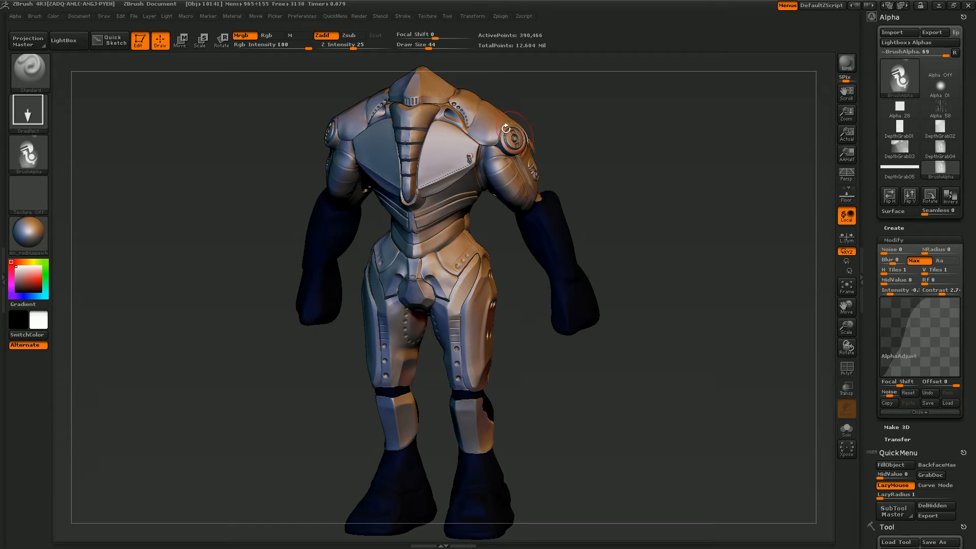
left_click_drag(523, 138, 480, 139)
left_click_drag(601, 157, 443, 177)
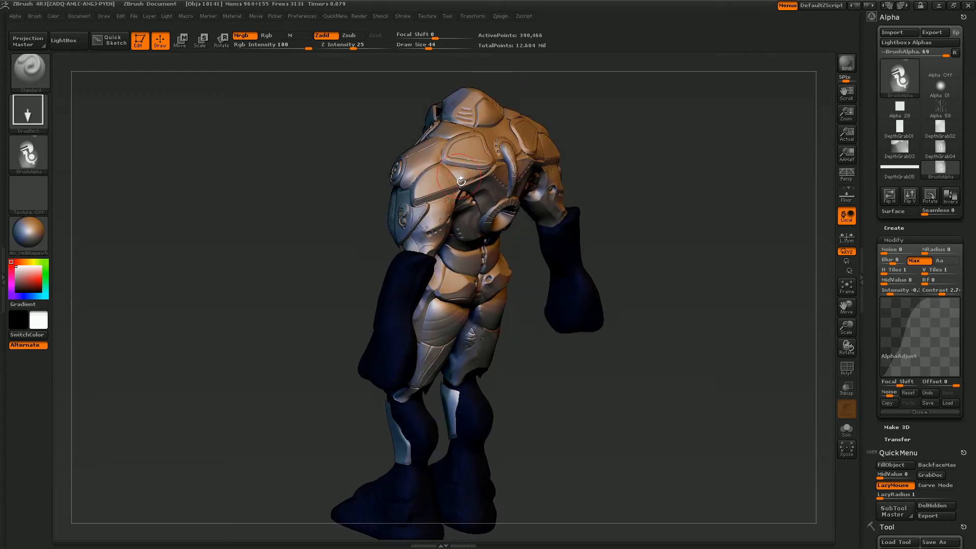
left_click_drag(357, 242, 503, 187)
left_click_drag(289, 286, 527, 173)
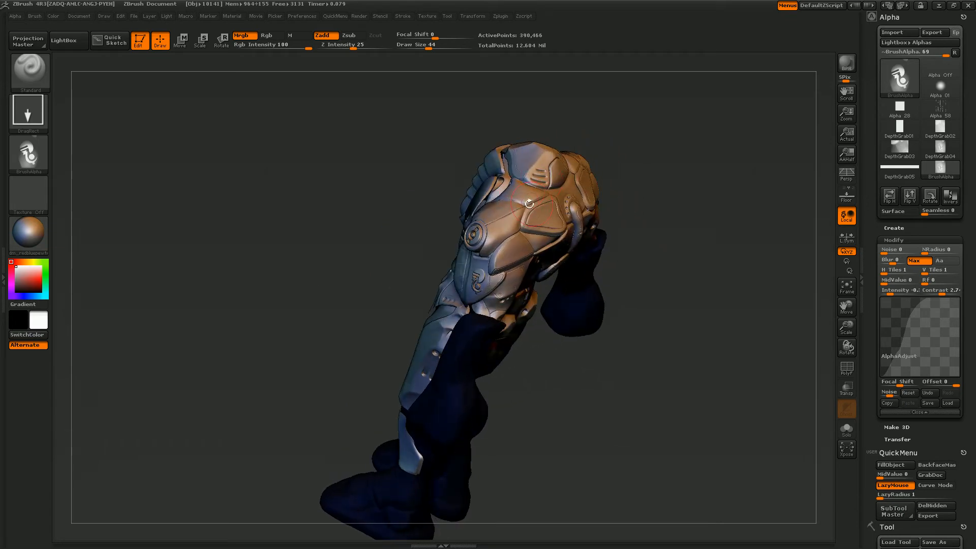
left_click_drag(669, 347, 613, 314)
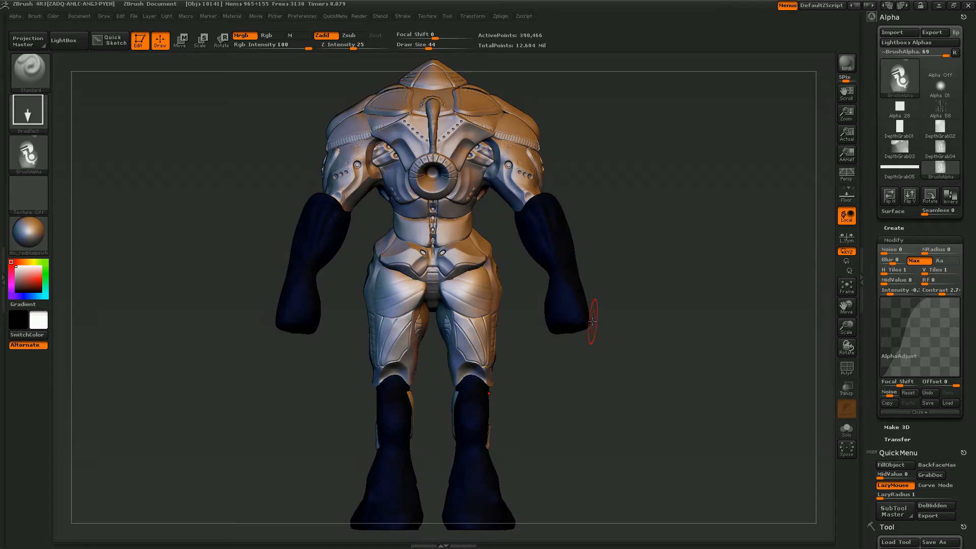
left_click_drag(546, 389, 651, 366)
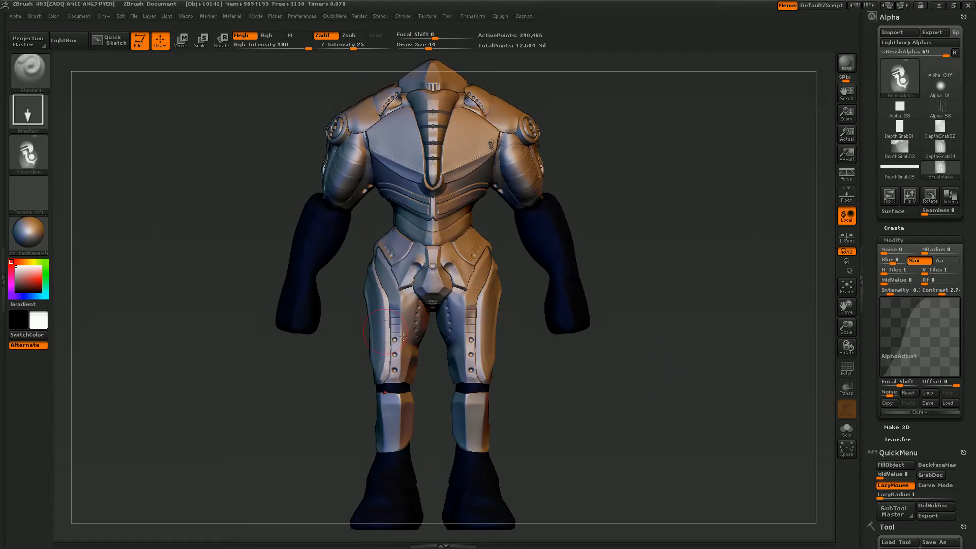
left_click_drag(321, 376, 422, 253)
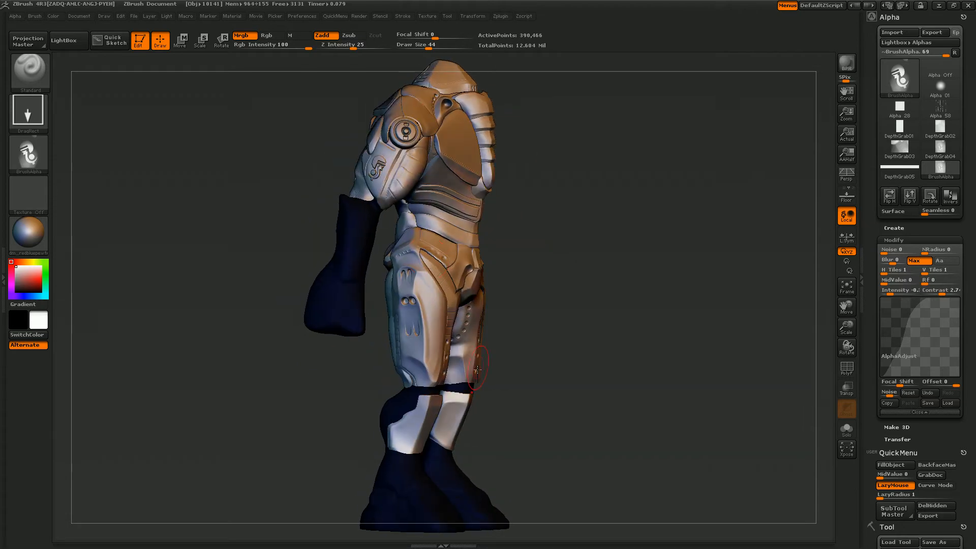
mouse_move(574, 359)
left_mouse_down()
mouse_move(564, 359)
mouse_move(576, 356)
left_mouse_up()
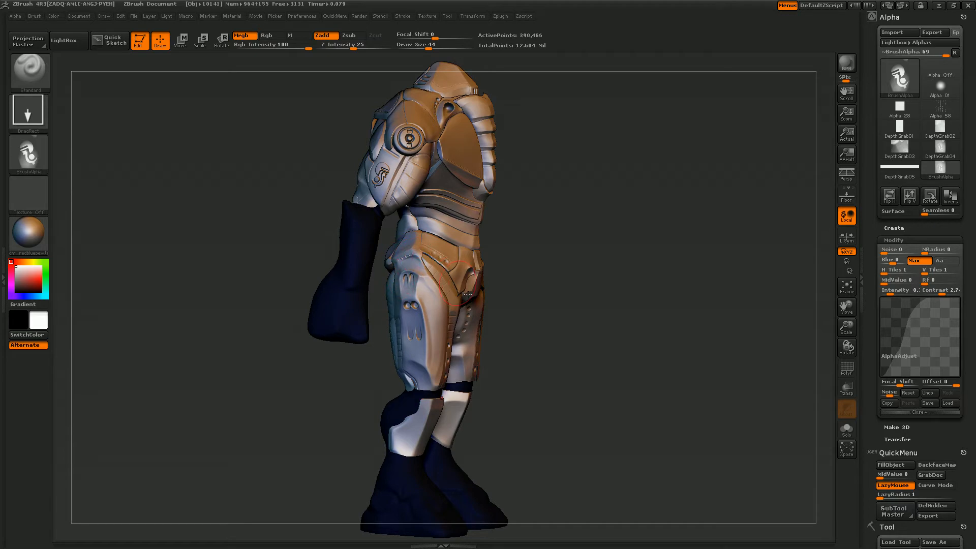
left_click_drag(573, 342, 392, 291)
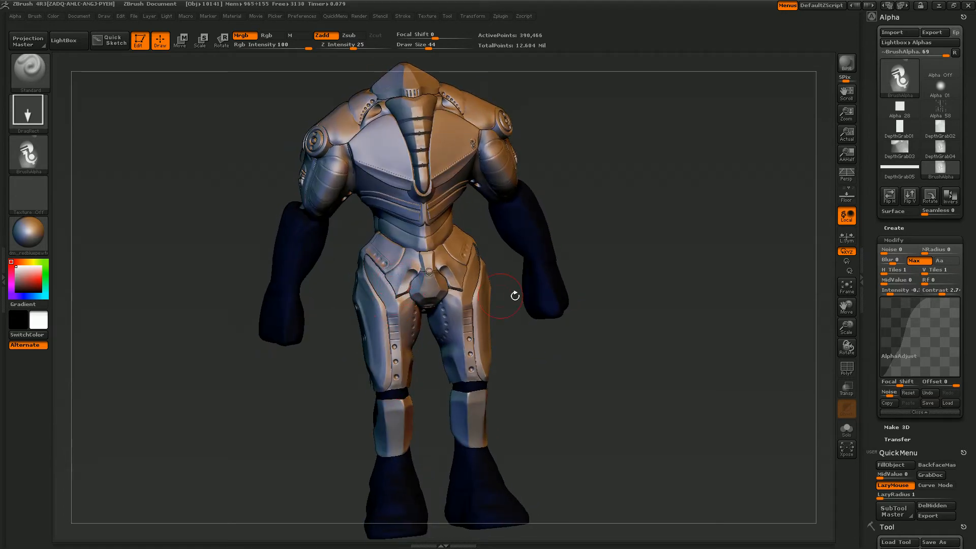
left_click_drag(548, 372, 437, 282)
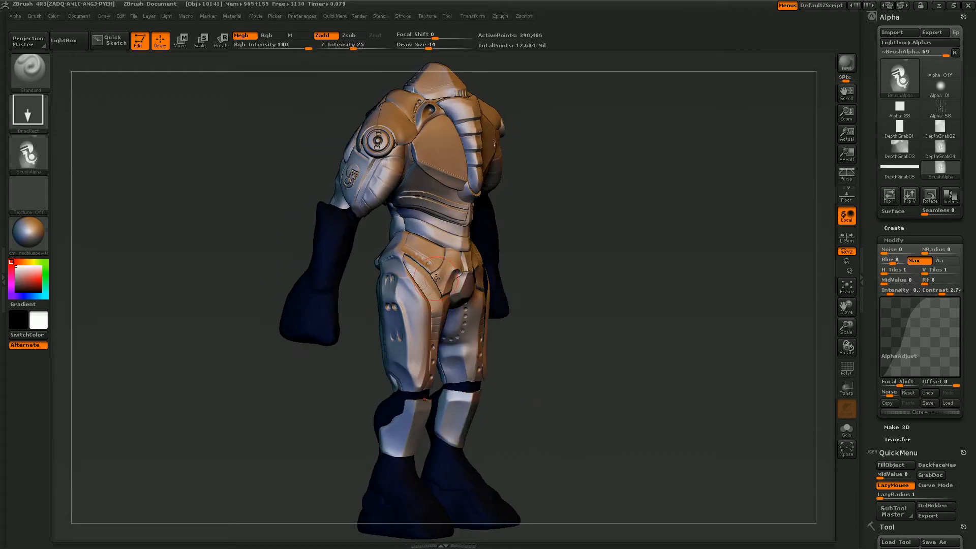
left_click_drag(580, 365, 555, 349)
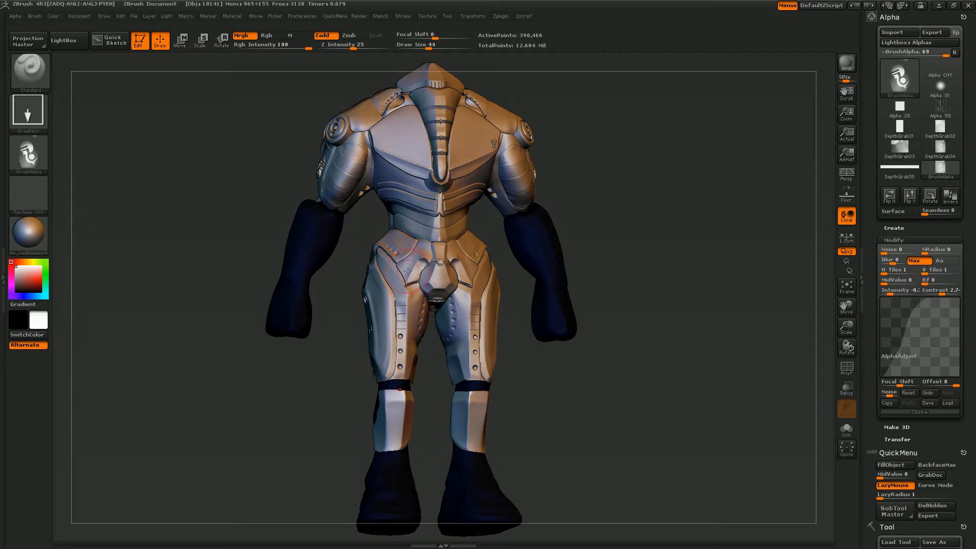
left_click_drag(573, 389, 562, 361)
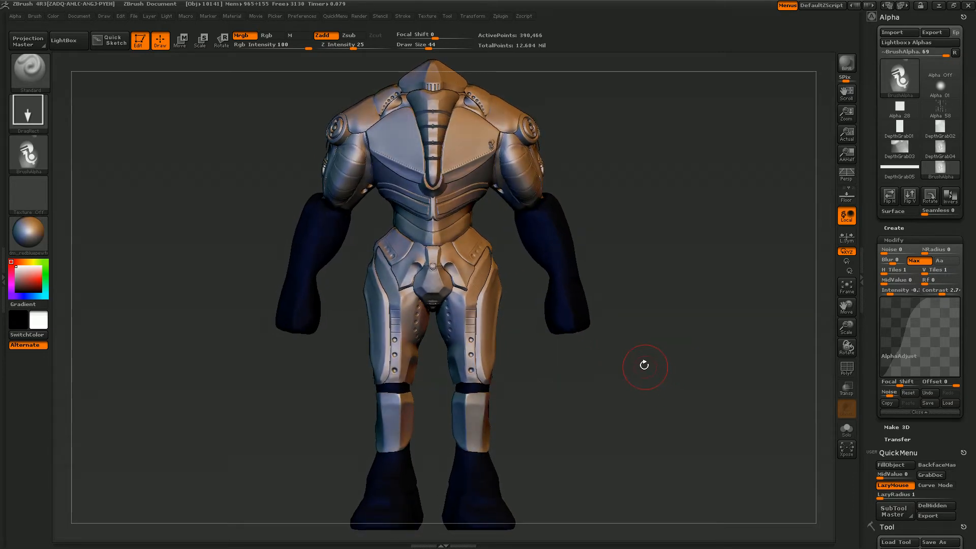
- Frame the outer shin plate from the side and switch to the Inflat brush
left_click(848, 287)
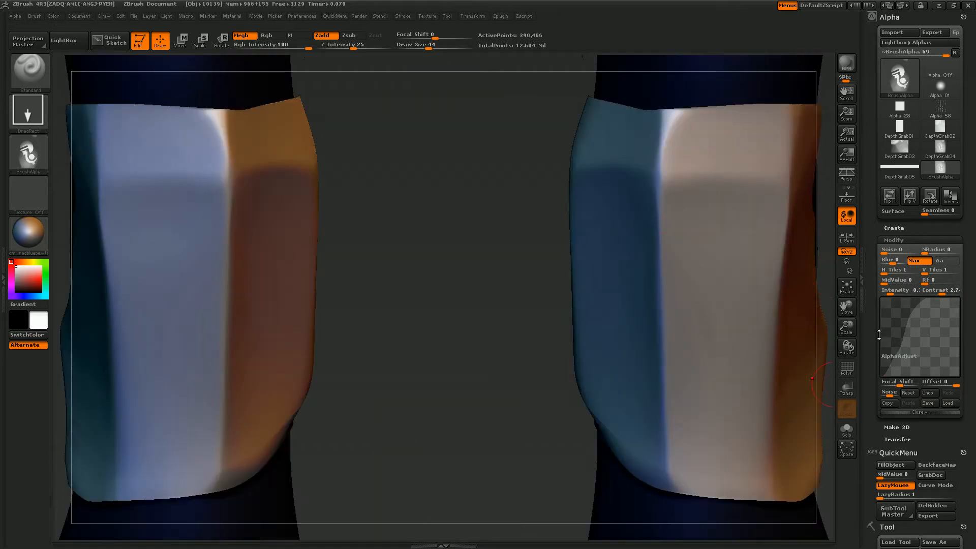
mouse_move(846, 328)
left_mouse_down()
mouse_move(795, 305)
mouse_move(686, 334)
mouse_move(699, 336)
mouse_move(523, 323)
left_mouse_up()
key("b")
key("i")
key("n")
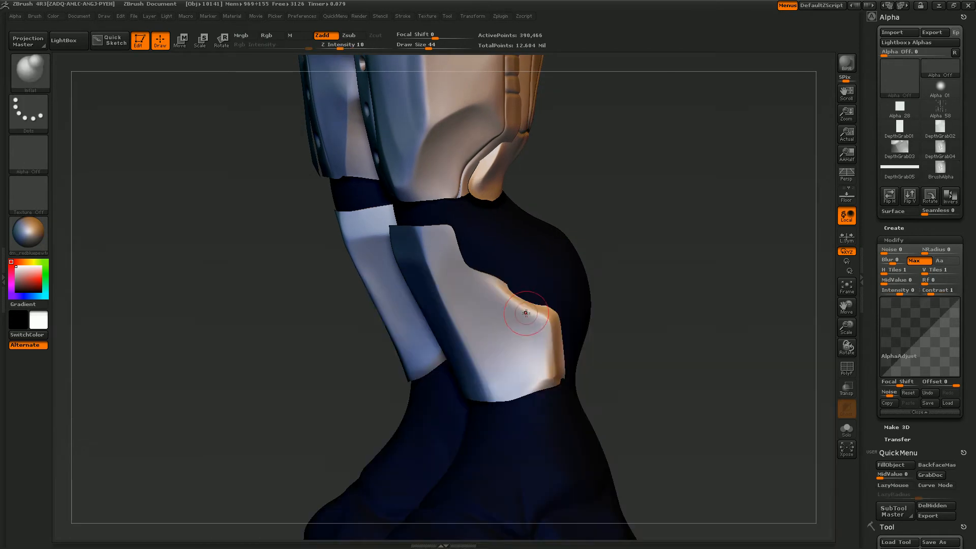
- Enlarge the Inflat brush to a draw size of 84, try a stroke along the outer shin plate's edge, and undo it
key("bracketright")
key("bracketright")
key("bracketright")
key("bracketright")
mouse_move(533, 305)
left_mouse_down()
mouse_move(519, 298)
mouse_move(553, 299)
left_mouse_up()
left_click_drag(703, 320, 669, 332)
left_click_drag(712, 268, 621, 300)
mouse_move(674, 212)
left_mouse_down()
mouse_move(681, 232)
mouse_move(509, 255)
left_mouse_up()
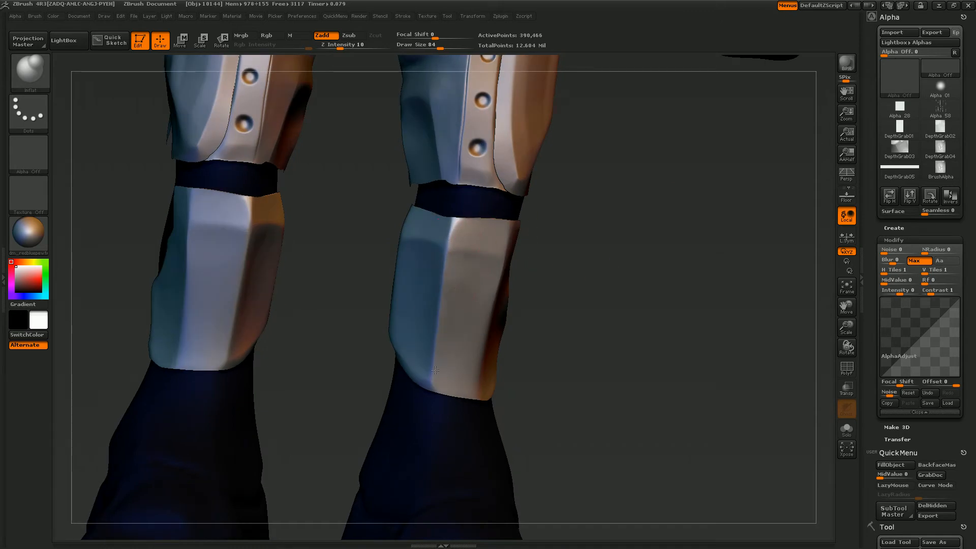
mouse_move(607, 239)
left_mouse_down()
mouse_move(639, 264)
mouse_move(526, 270)
left_mouse_up()
key("ctrl")
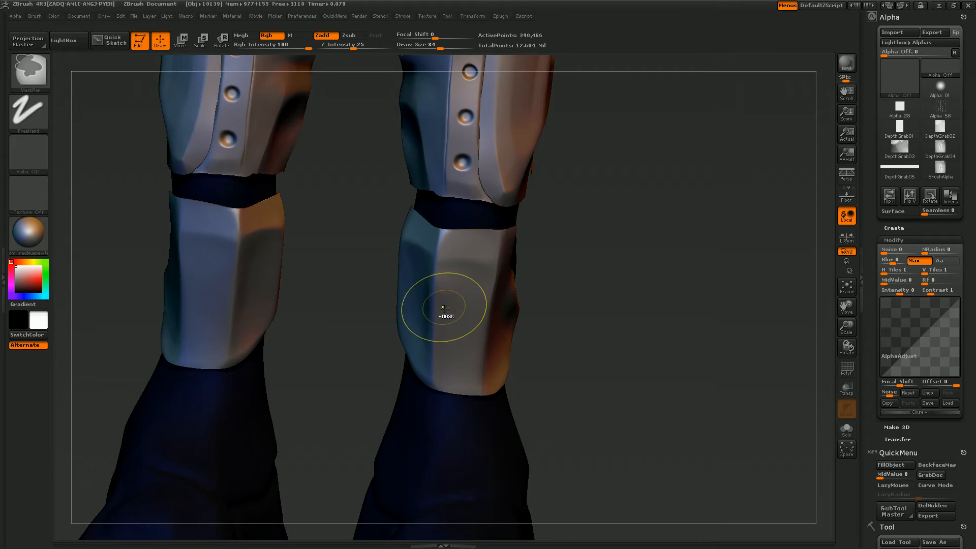
key("ctrl+z")
key("ctrl+z")
- Try trimming the outer shin plate's uneven, stepped side edge with a ClipCurve that follows its contour
left_click_drag(630, 312, 526, 289)
left_click_drag(678, 314, 670, 373)
left_click_drag(561, 275, 513, 258)
left_click_drag(703, 261, 526, 278)
mouse_move(420, 399)
left_mouse_down()
mouse_move(374, 355)
mouse_move(485, 320)
mouse_move(427, 369)
left_mouse_up()
left_click_drag(687, 223, 712, 227)
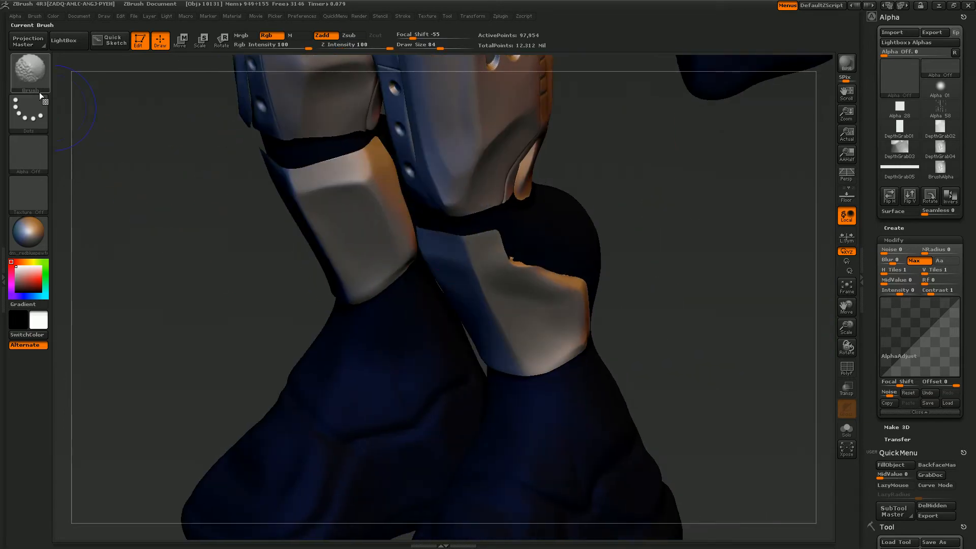
key("ctrl+shift")
left_click(32, 75)
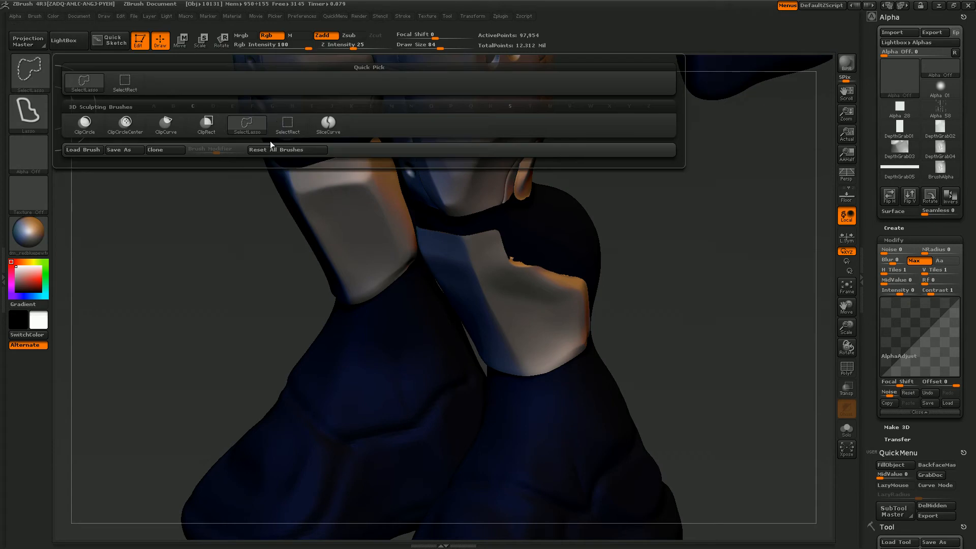
left_click(202, 132)
left_click_drag(682, 286, 559, 221)
key("ctrl+shift")
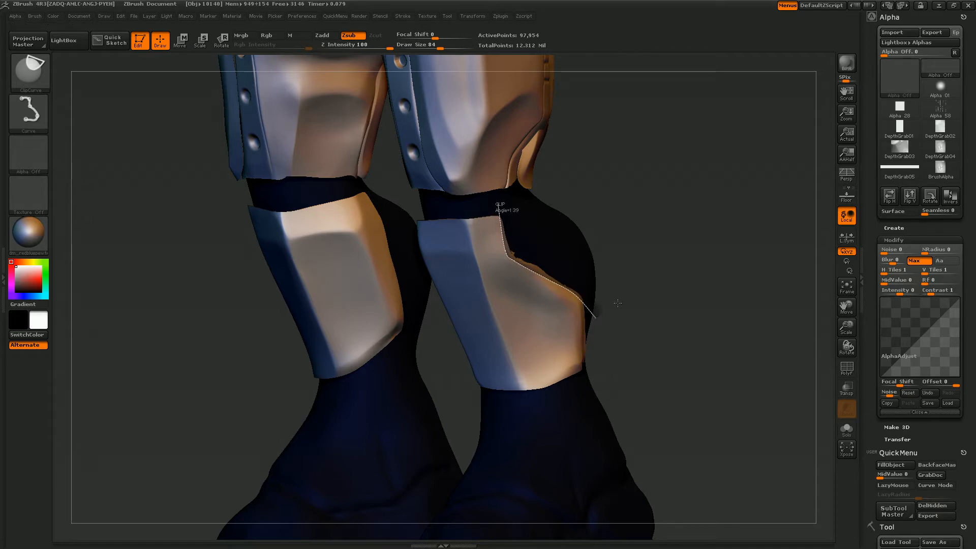
mouse_move(709, 332)
left_mouse_down()
mouse_move(661, 355)
mouse_move(690, 301)
mouse_move(760, 308)
mouse_move(702, 326)
mouse_move(464, 220)
left_mouse_up()
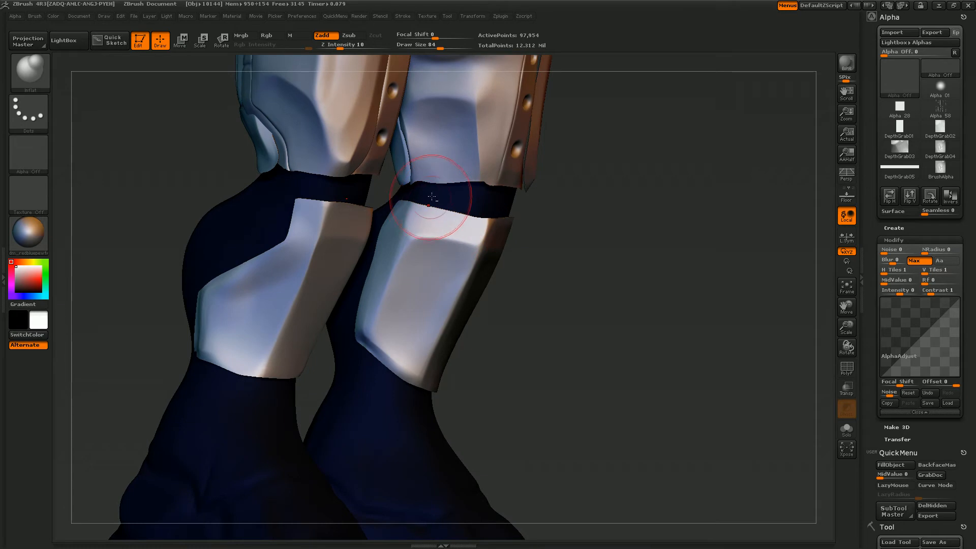
- Try a ClipCurve cut across the upper part of the shin plates and restore their shape
key("ctrl")
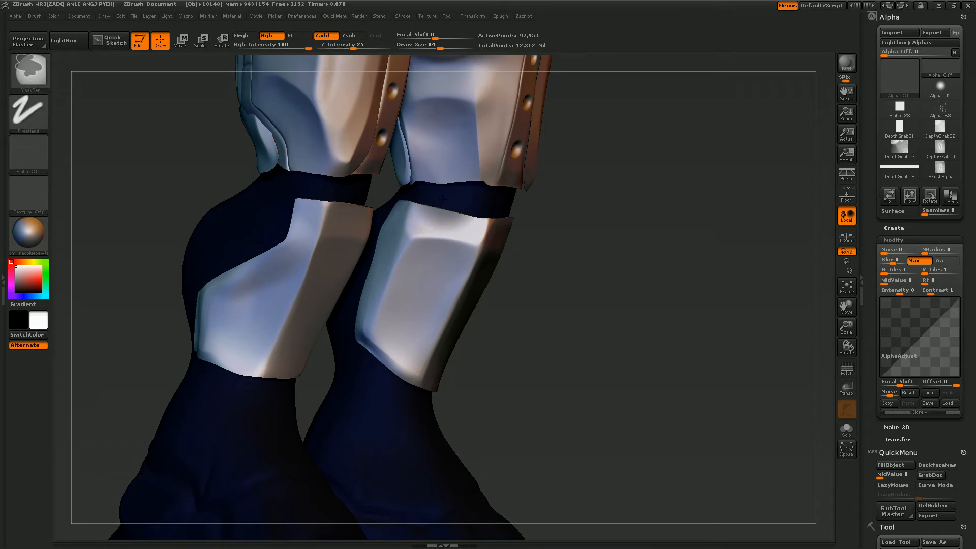
key("ctrl+shift")
mouse_move(445, 197)
left_mouse_down("ctrl+shift")
mouse_move(410, 226)
mouse_move(462, 184)
mouse_move(422, 209)
mouse_move(355, 279)
mouse_move(337, 318)
mouse_move(322, 309)
mouse_move(367, 281)
mouse_move(396, 226)
mouse_move(444, 189)
left_mouse_up("ctrl+shift")
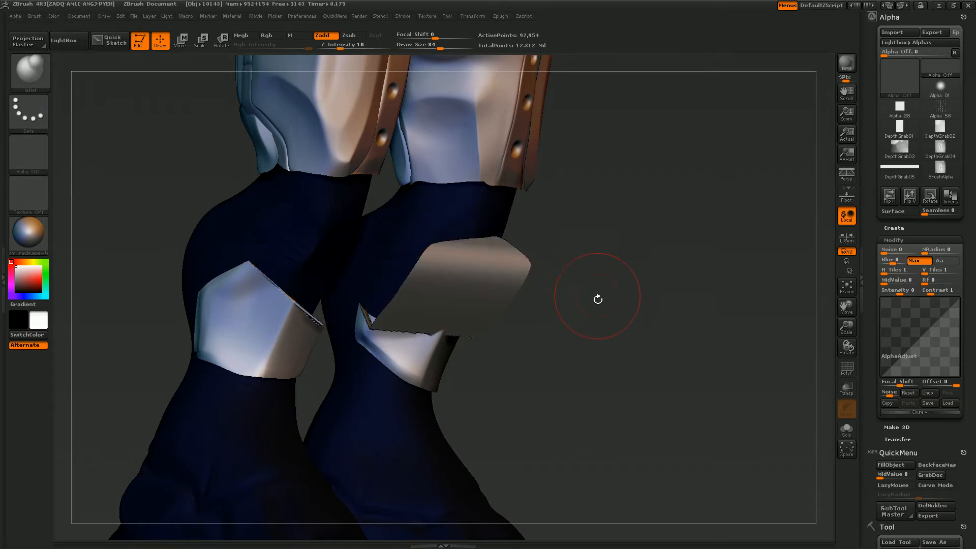
left_click_drag(599, 305, 623, 316)
left_click_drag(364, 325, 367, 309, "shift")
left_click_drag(629, 322, 610, 325)
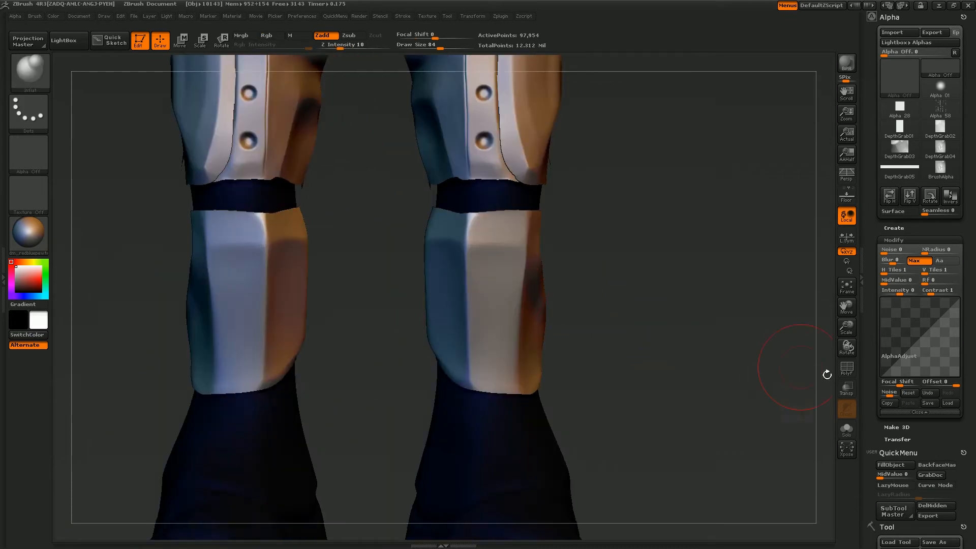
- Solo the shin plates and use SelectLasso with Delete Hidden to remove the plate on the opposite leg
left_click(846, 428)
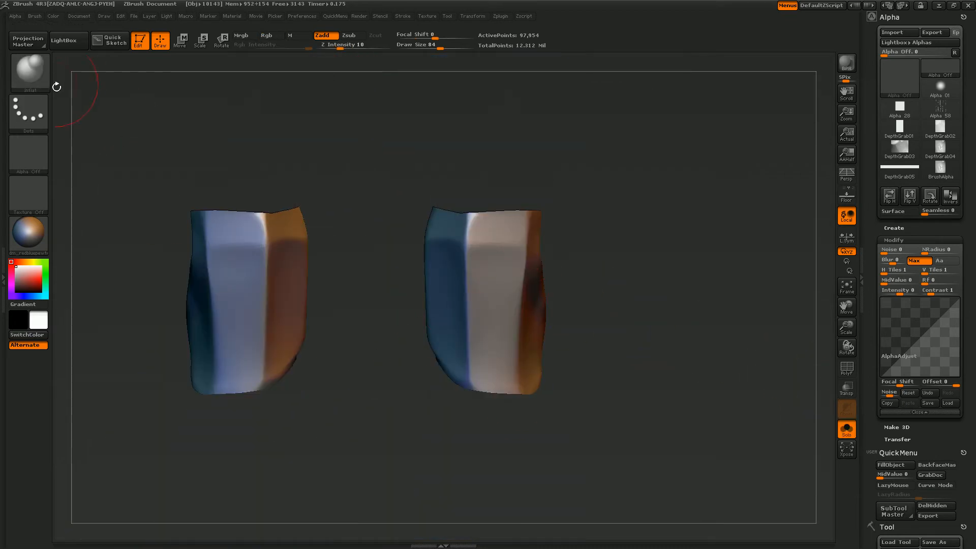
key("ctrl+shift")
left_click(35, 71)
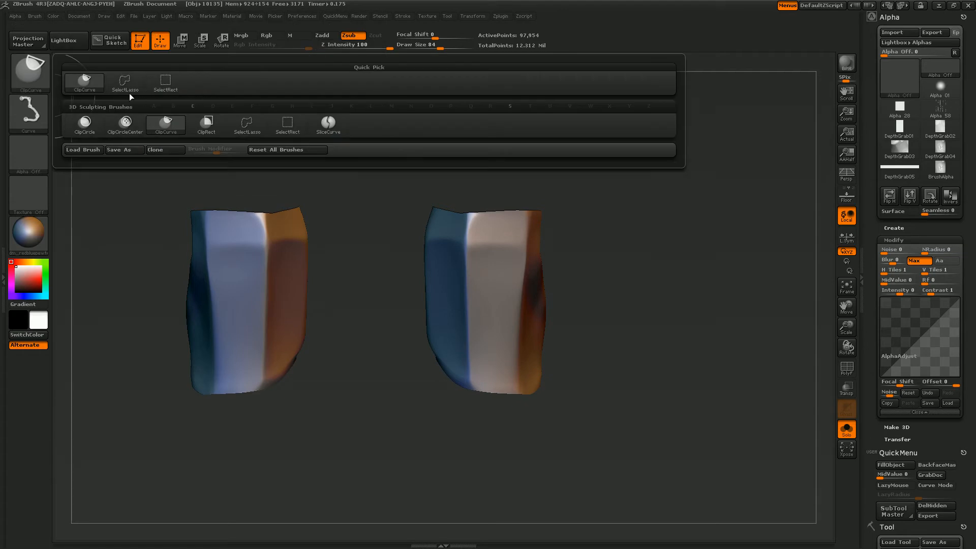
left_click(139, 97)
left_click_drag(107, 344, 368, 271, "ctrl+alt+shift")
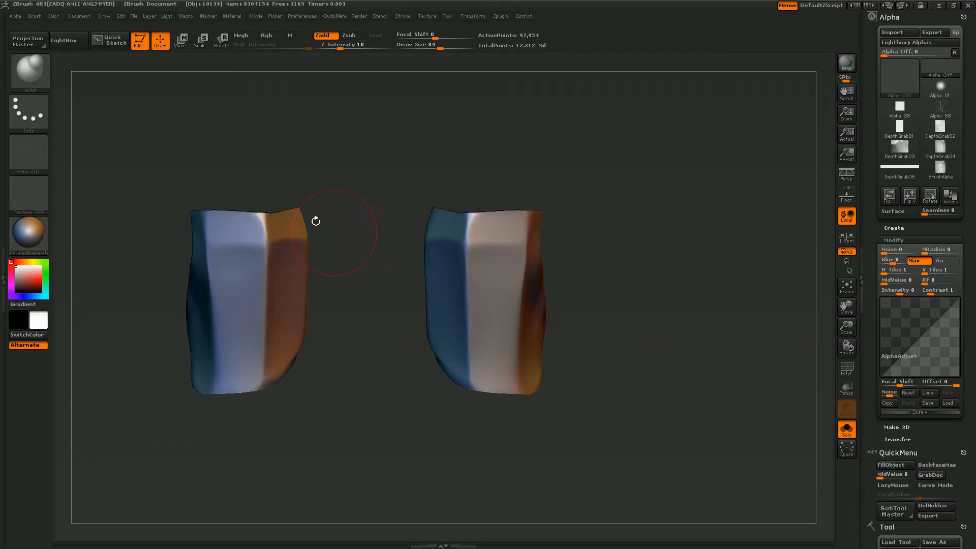
mouse_move(325, 163)
left_mouse_down("ctrl+alt+shift")
mouse_move(89, 358)
mouse_move(369, 285)
left_mouse_up("ctrl+alt+shift")
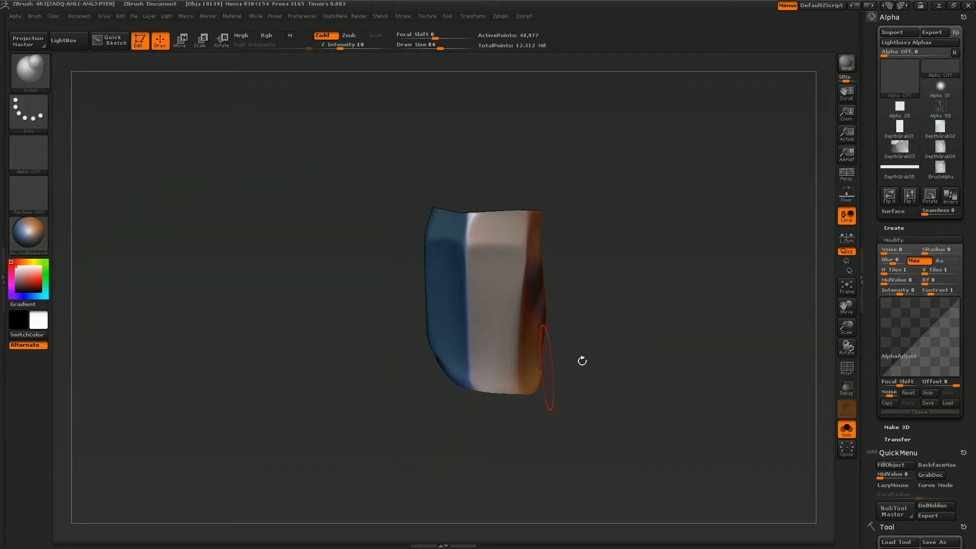
key("space")
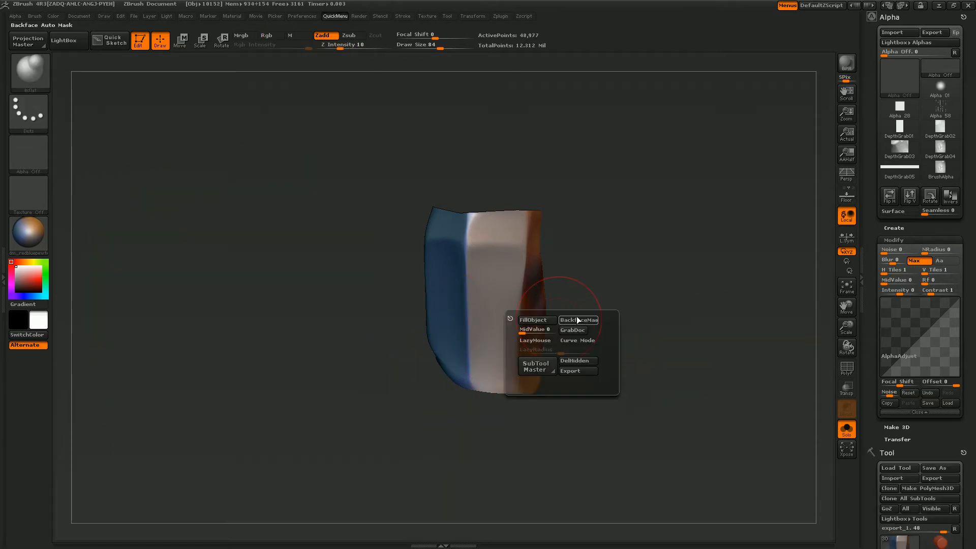
left_click(584, 360)
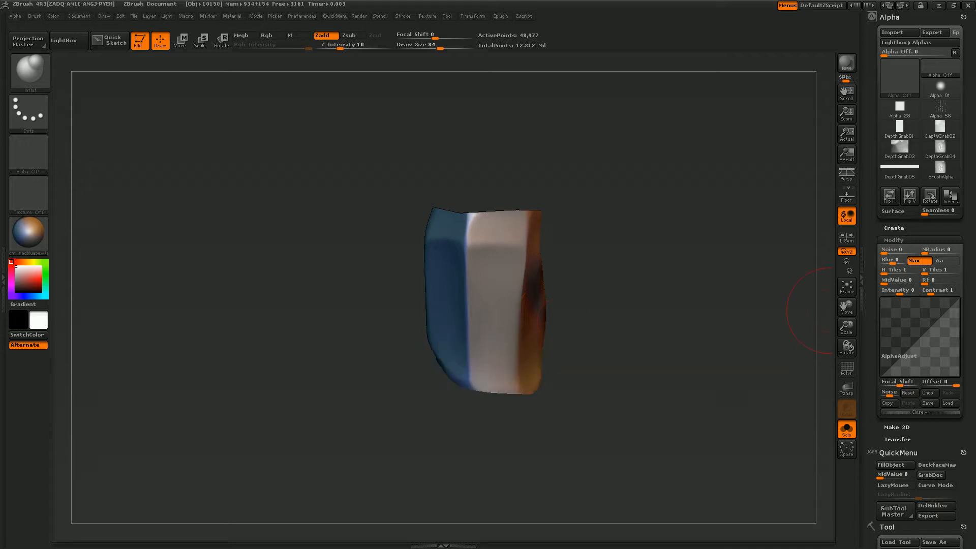
- Frame the isolated shin plate from the side, try a ClipCurve cut along its stepped edge, and undo it
left_click_drag(754, 273, 761, 288)
left_click(850, 287)
left_click_drag(848, 326, 855, 295)
left_click_drag(630, 399, 584, 404)
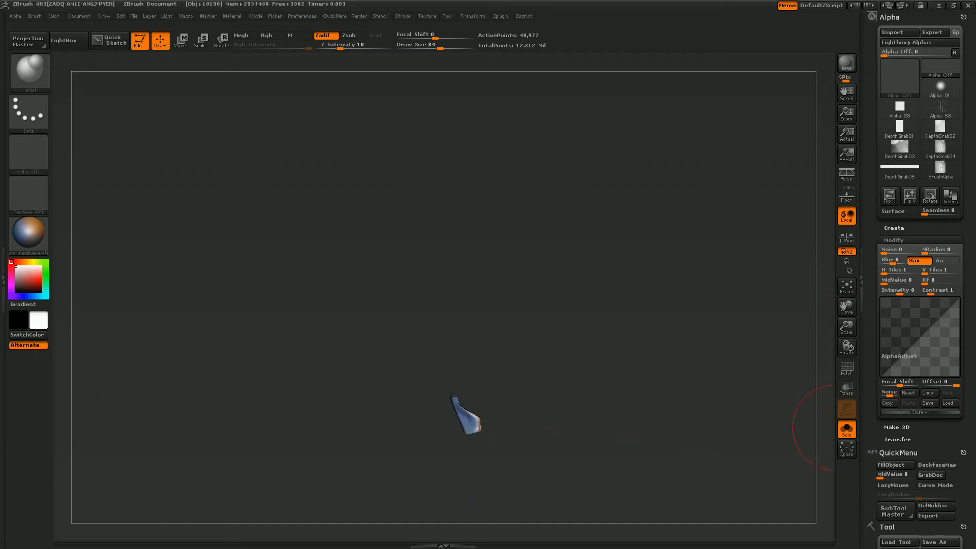
left_click_drag(564, 286, 679, 307)
left_click(846, 287)
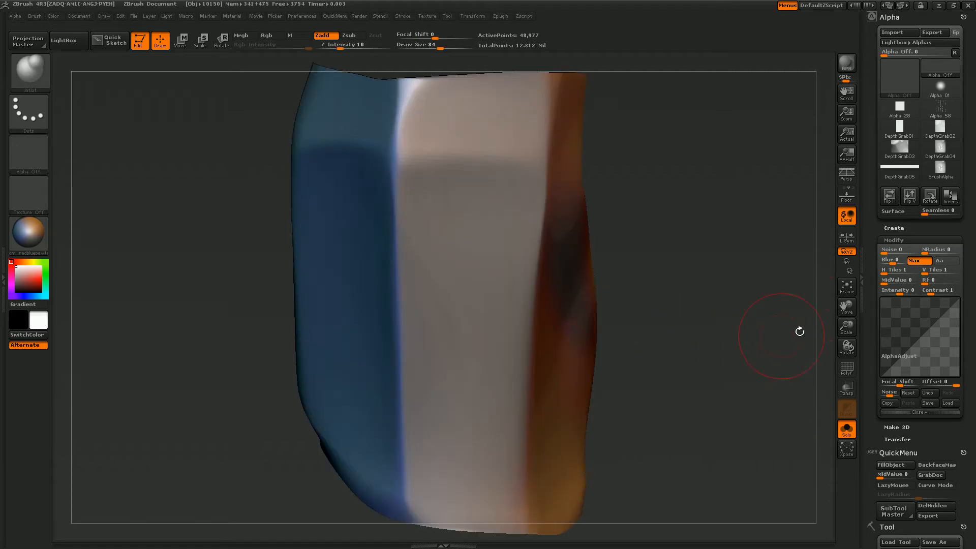
left_click_drag(847, 327, 842, 278)
left_click_drag(736, 324, 658, 335)
left_click_drag(458, 243, 544, 256)
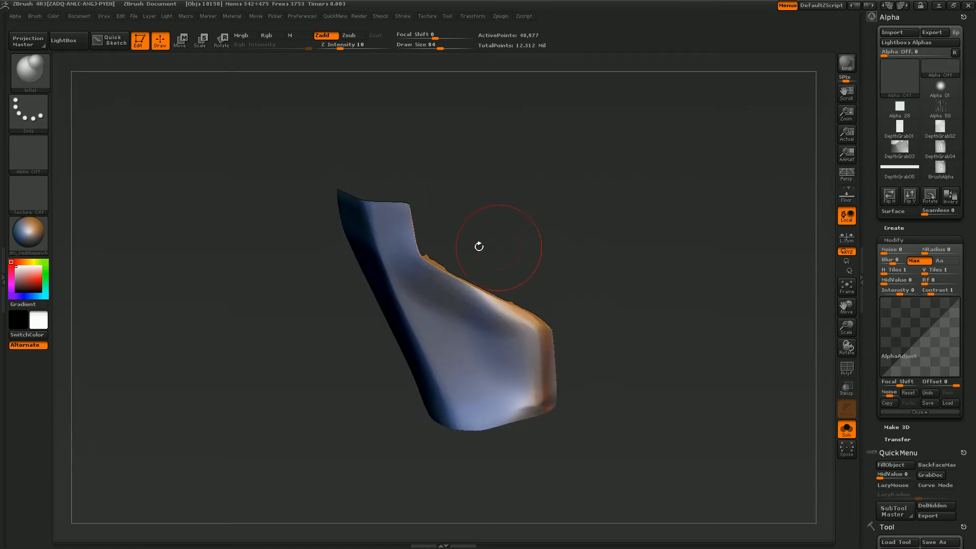
left_click(30, 71, "ctrl+shift")
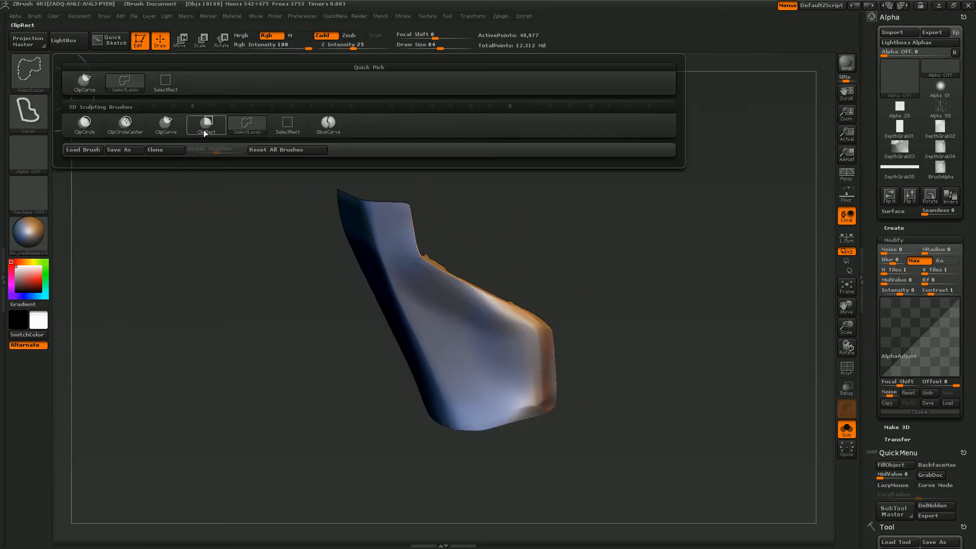
mouse_move(402, 152)
left_mouse_down("ctrl+shift")
mouse_move(400, 213)
mouse_move(403, 201)
mouse_move(424, 268)
mouse_move(547, 333)
left_mouse_up("ctrl+shift")
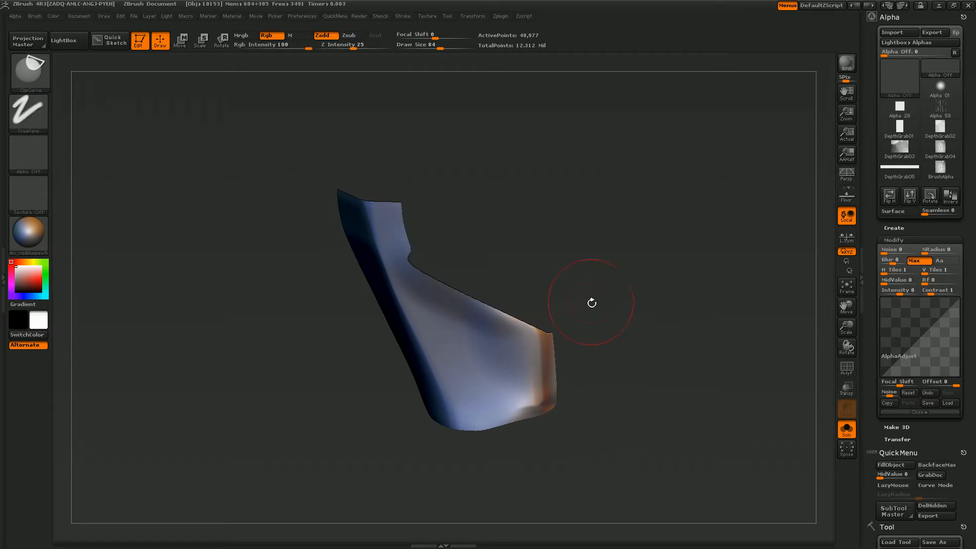
left_click_drag(545, 230, 514, 269)
mouse_move(473, 342)
left_mouse_down()
mouse_move(532, 355)
mouse_move(525, 320)
mouse_move(551, 318)
mouse_move(588, 290)
mouse_move(301, 159)
left_mouse_up()
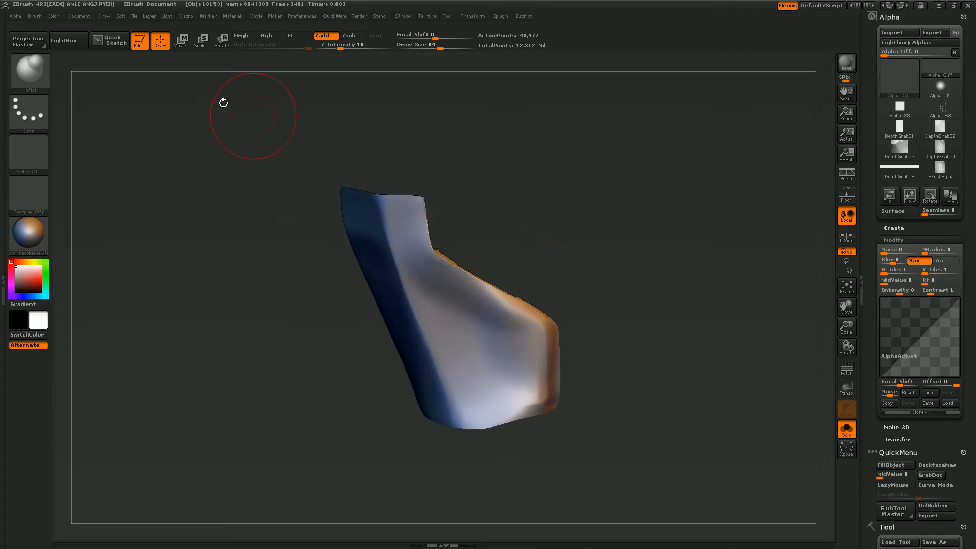
- Try slicing a narrow strip off the isolated plate's stepped edge with SliceCurve
left_click(35, 78)
left_click(32, 65)
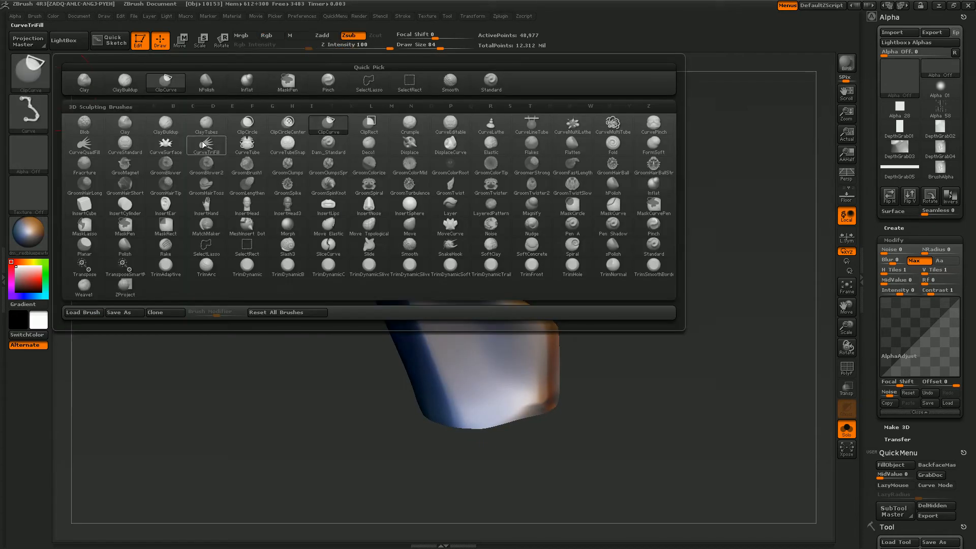
left_click(44, 80, "ctrl+shift")
left_click(329, 122)
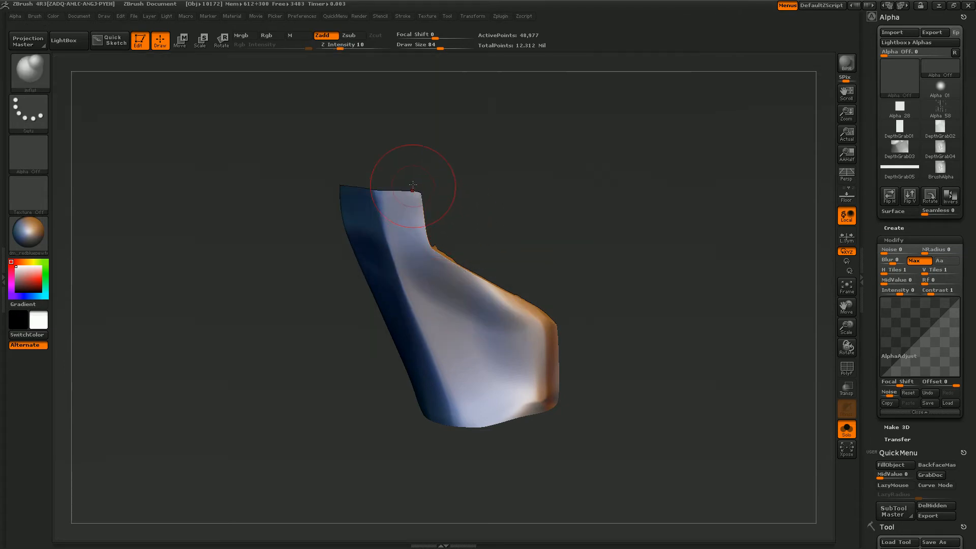
mouse_move(412, 175)
left_mouse_down("ctrl+shift")
mouse_move(422, 249)
mouse_move(539, 320)
mouse_move(548, 397)
left_mouse_up("ctrl+shift")
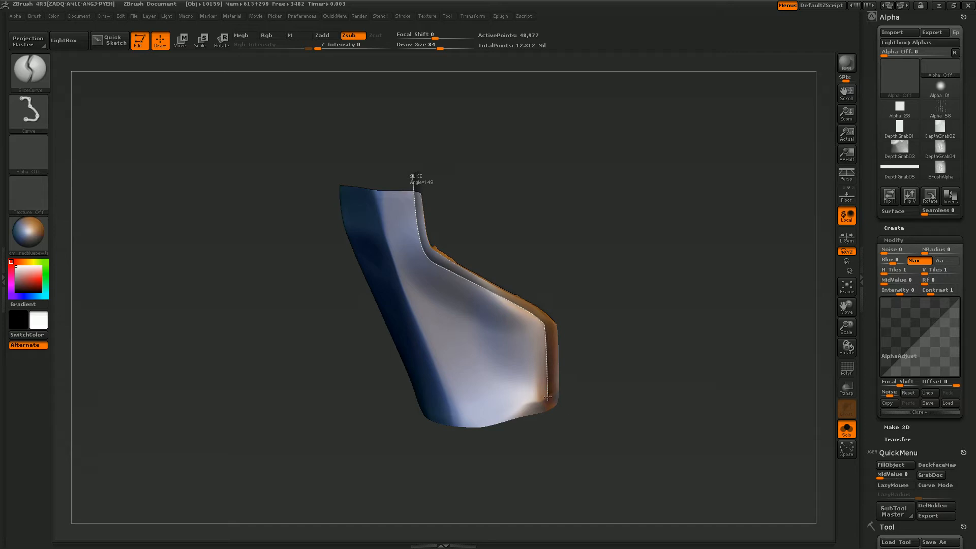
left_click_drag(545, 435, 545, 435, "ctrl+shift")
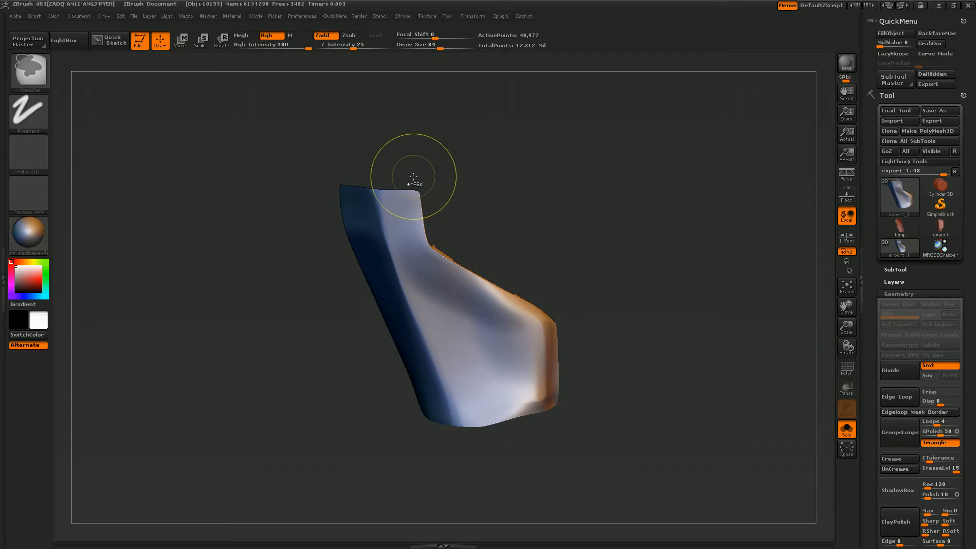
- Try a second SliceCurve just inside the plate's stepped edge and deleting the hidden geometry
mouse_move(415, 189)
left_mouse_down("ctrl+shift")
mouse_move(426, 252)
mouse_move(517, 305)
left_mouse_up("ctrl+shift")
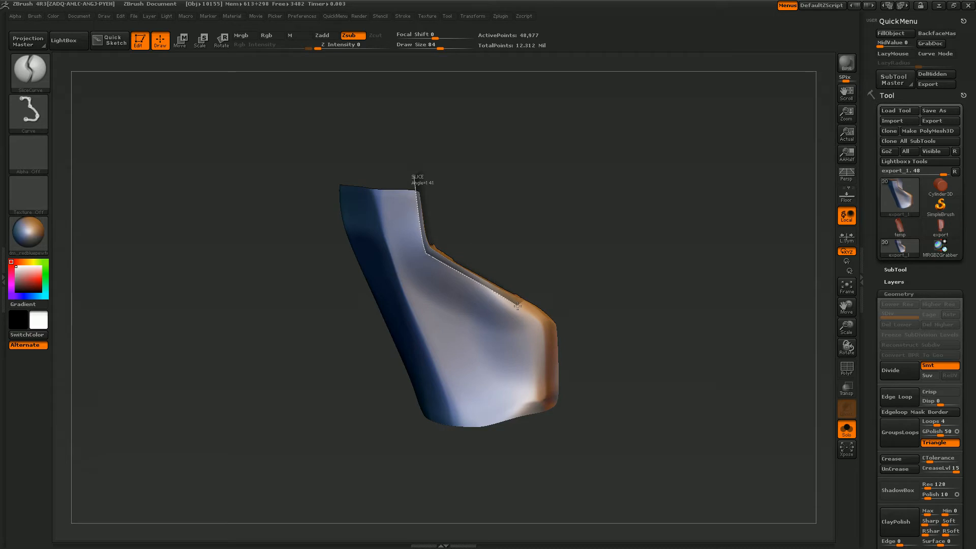
left_click_drag(546, 339, 548, 445, "ctrl+shift")
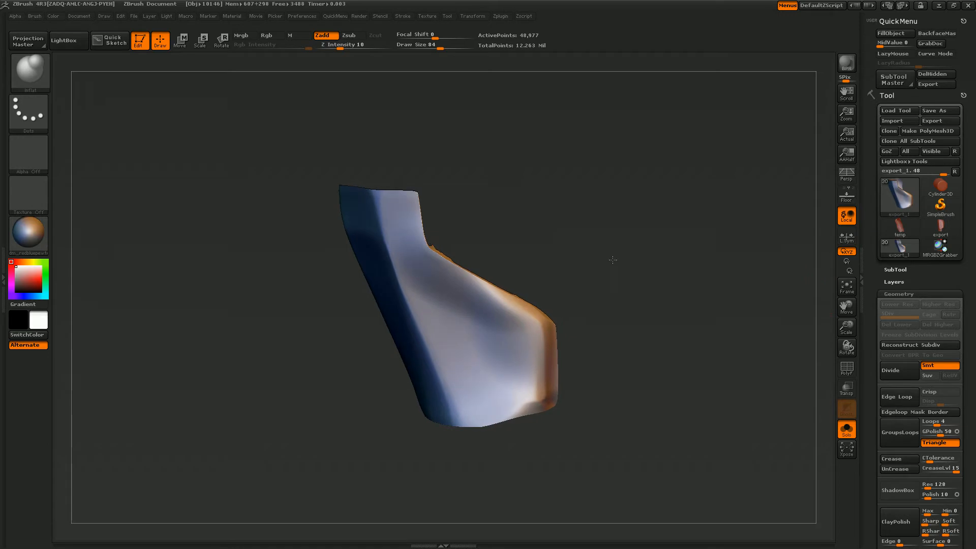
left_click_drag(613, 258, 611, 257)
key("space")
left_click(629, 295)
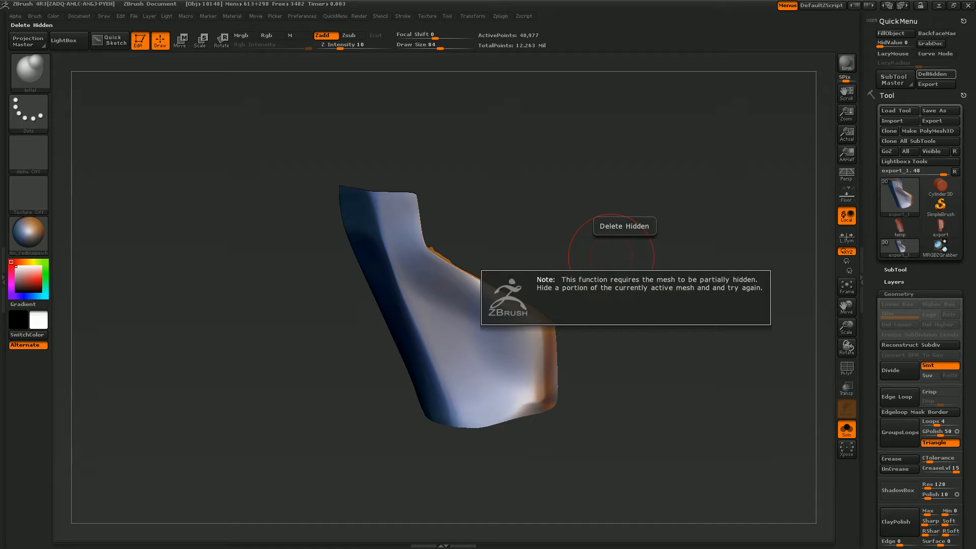
- Slice the plate along its stepped edge down to the lower corner with SliceCurve, and display the polygroup wireframe
left_click_drag(479, 212, 618, 222)
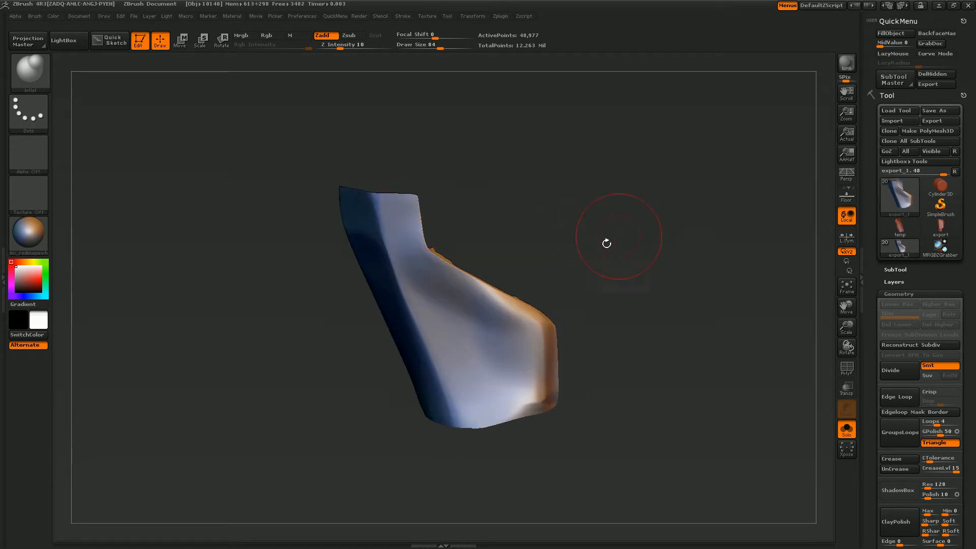
left_click_drag(653, 176, 470, 236)
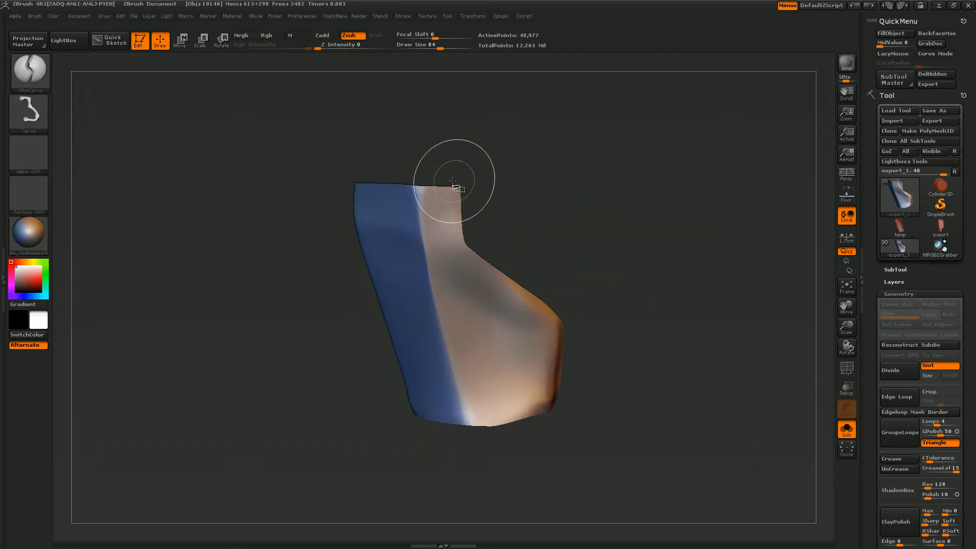
mouse_move(453, 173)
left_mouse_down("ctrl+shift")
mouse_move(460, 253)
mouse_move(559, 327)
mouse_move(552, 435)
left_mouse_up("ctrl+shift")
left_click_drag(651, 417, 633, 413)
left_click(848, 371)
left_click_drag(777, 397, 671, 409)
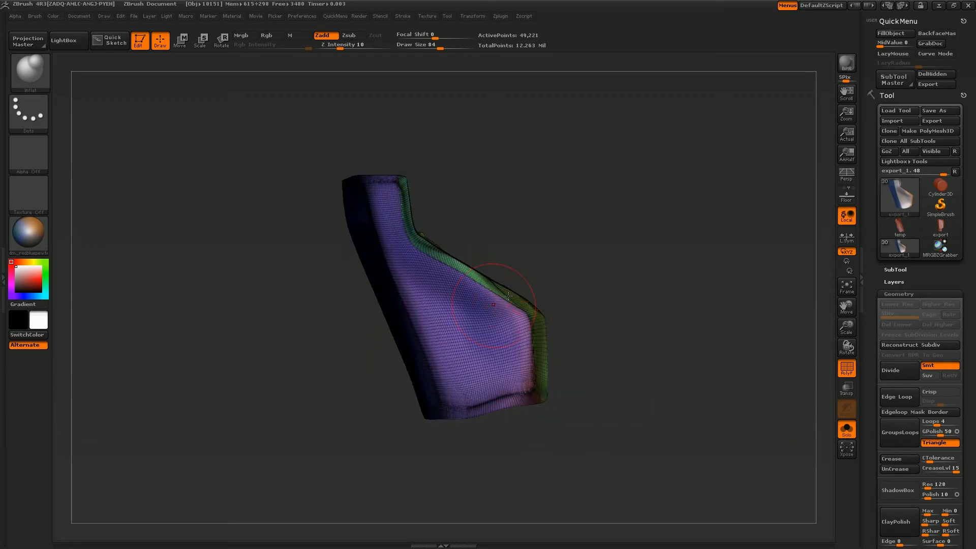
- Hide the sliced-off edge strip, delete the hidden geometry, and turn off the polygroup wireframe
left_click(540, 339, "ctrl+shift")
left_click(562, 363, "ctrl+shift")
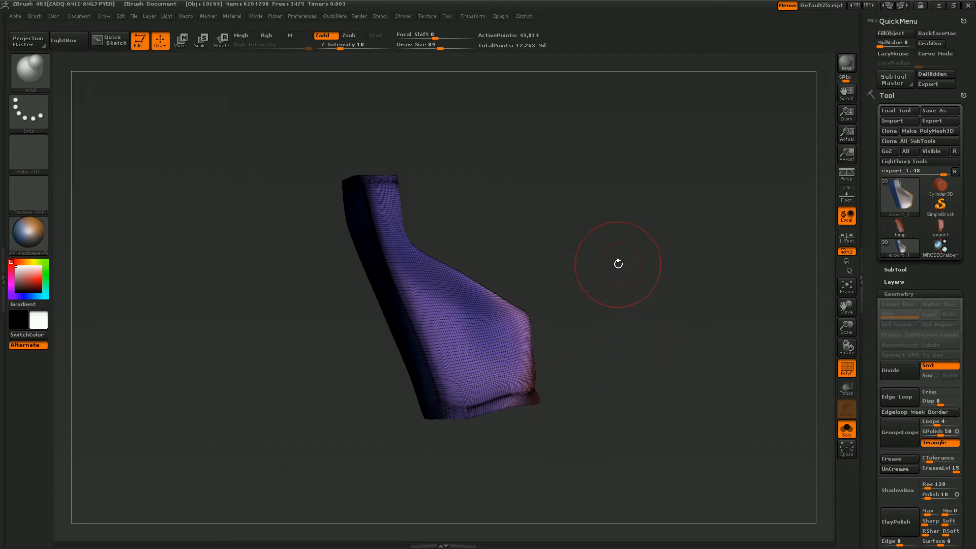
key("space")
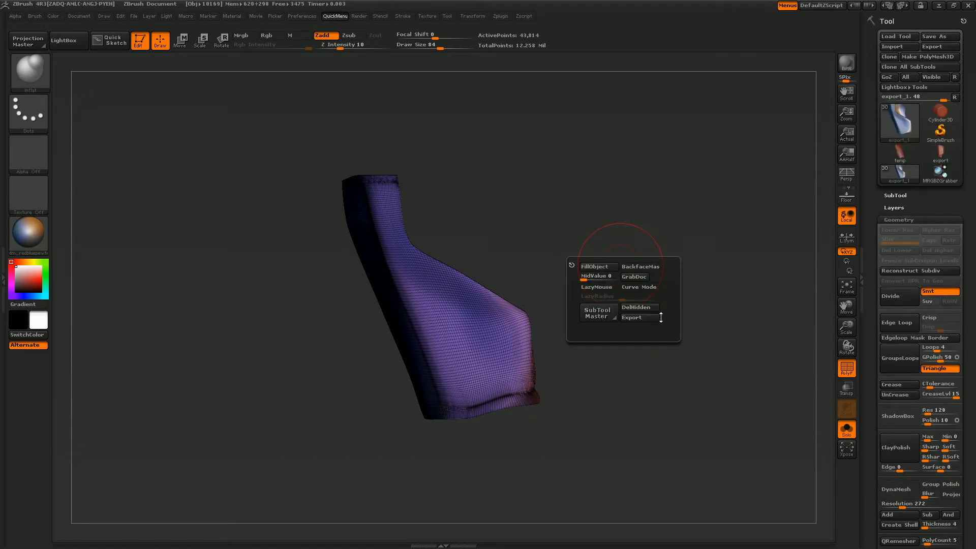
left_click(848, 371)
- Slice a curved section across the plate's opposite upper corner with SliceCurve and display the polygroup wireframe
mouse_move(737, 367)
left_mouse_down()
mouse_move(697, 366)
mouse_move(657, 385)
mouse_move(525, 320)
left_mouse_up()
mouse_move(489, 217)
left_mouse_down()
mouse_move(543, 239)
mouse_move(617, 246)
mouse_move(609, 260)
mouse_move(538, 266)
mouse_move(551, 234)
mouse_move(617, 220)
mouse_move(567, 204)
mouse_move(531, 216)
left_mouse_up()
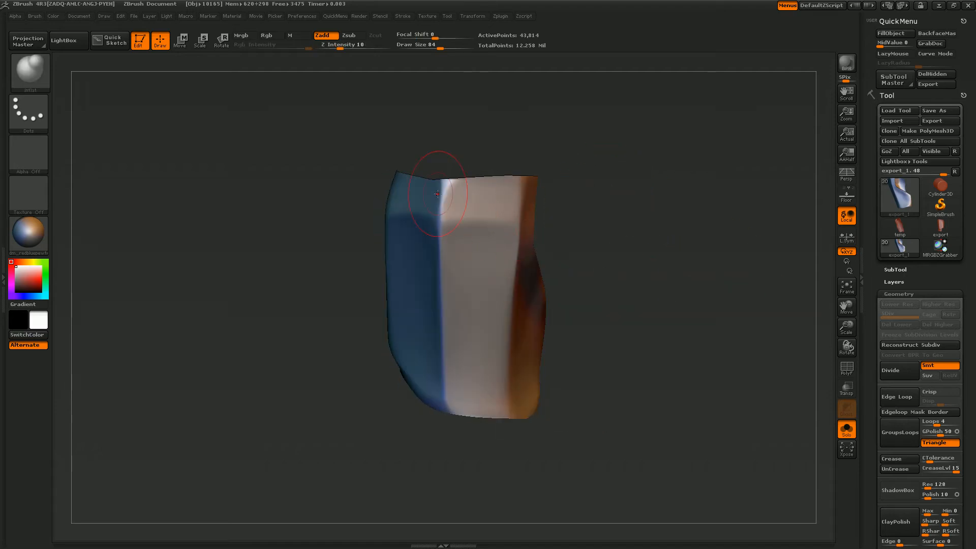
mouse_move(426, 159)
left_mouse_down("ctrl+shift")
mouse_move(409, 209)
mouse_move(412, 254)
mouse_move(362, 376)
mouse_move(363, 366)
left_mouse_up("ctrl+shift")
left_click(846, 367)
left_click_drag(665, 338, 711, 344)
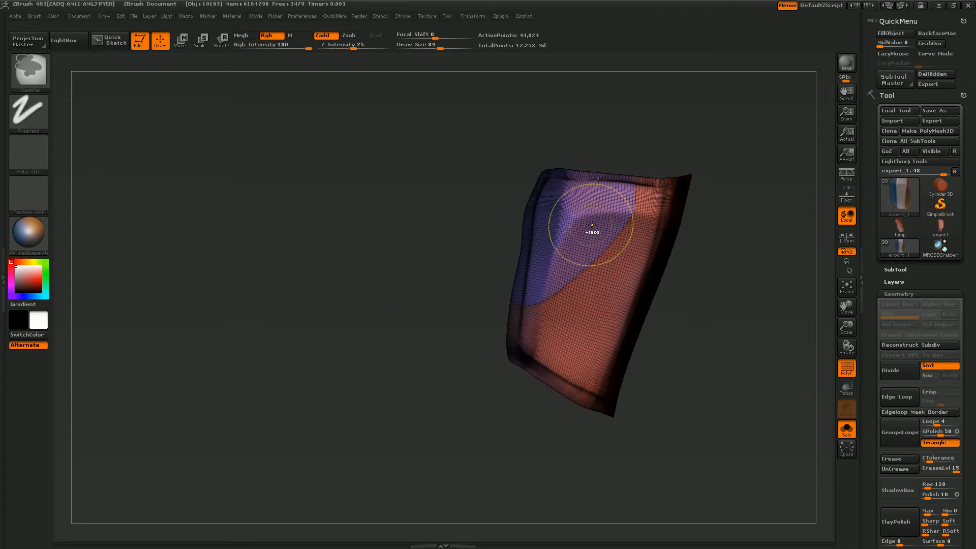
- Hide the sliced-off upper corner section, delete the hidden geometry, and turn off the polygroup wireframe
left_click(563, 237, "ctrl+shift")
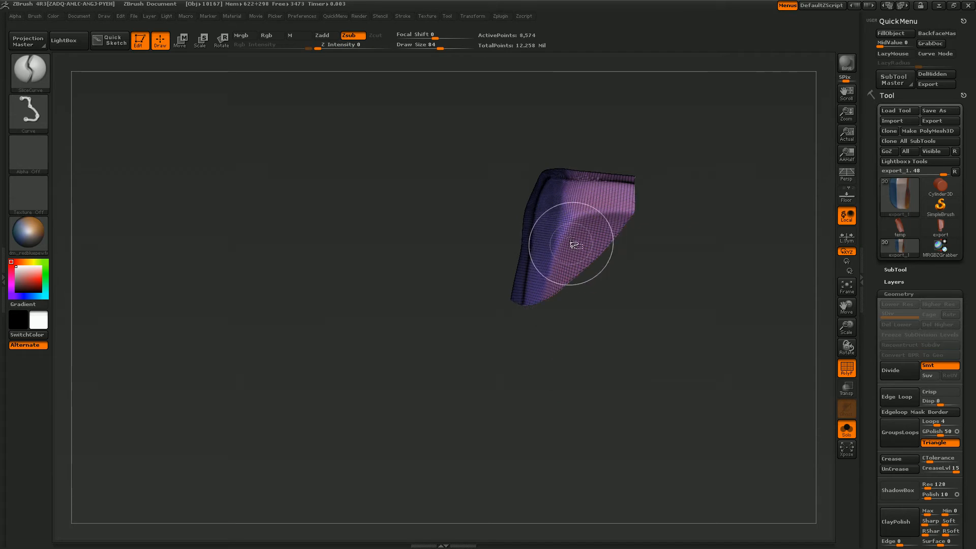
left_click(592, 274, "ctrl+shift")
left_click_drag(712, 353, 588, 337)
key("space")
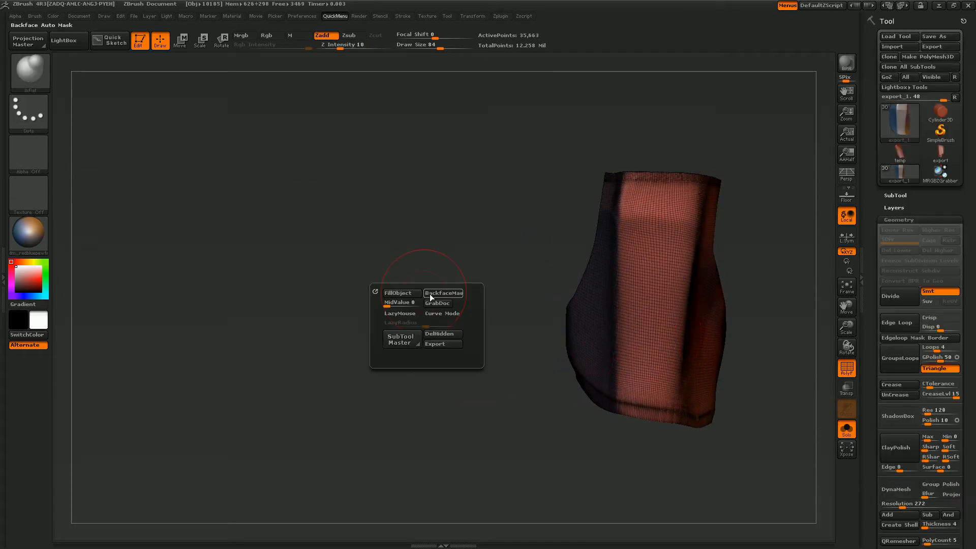
left_click(448, 334)
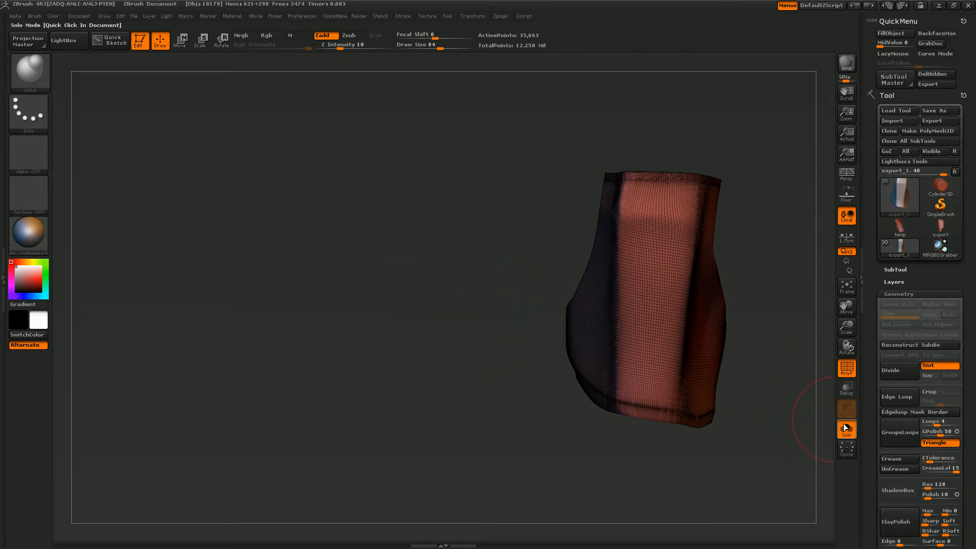
left_click(846, 368)
- Turn off Solo mode to show the trimmed plate on the leg, and undo the last stroke on the plate
left_click(848, 292)
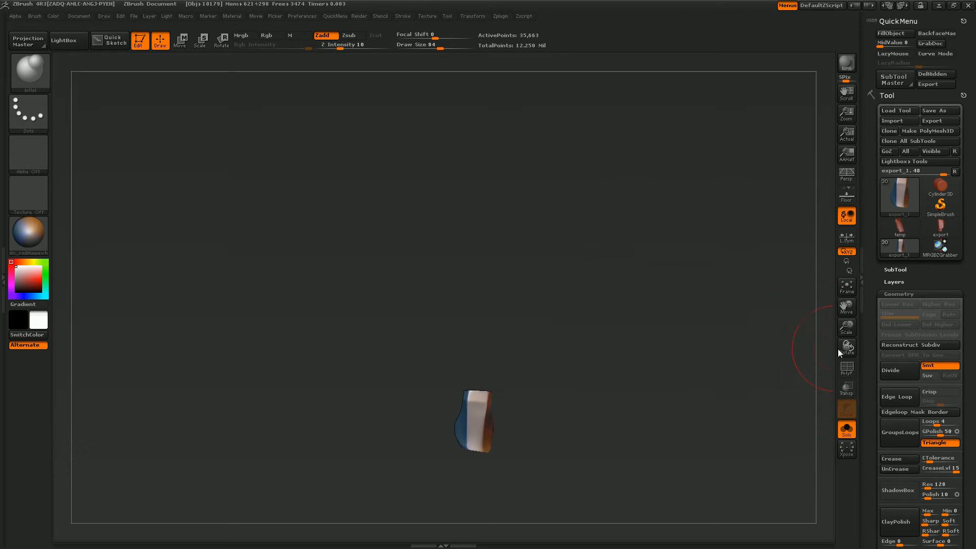
left_click(847, 291)
left_click_drag(849, 327, 846, 293)
mouse_move(663, 370)
left_mouse_down()
mouse_move(739, 383)
mouse_move(654, 366)
left_mouse_up()
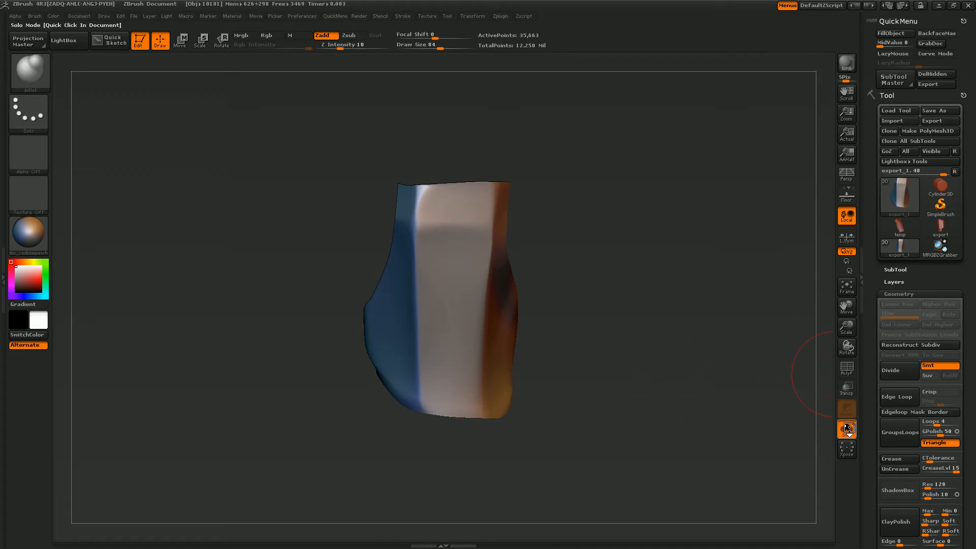
left_click(847, 429)
mouse_move(659, 387)
left_mouse_down()
mouse_move(713, 386)
mouse_move(662, 374)
left_mouse_up()
mouse_move(428, 290)
left_mouse_down()
mouse_move(398, 254)
mouse_move(414, 228)
mouse_move(392, 283)
mouse_move(429, 270)
left_mouse_up()
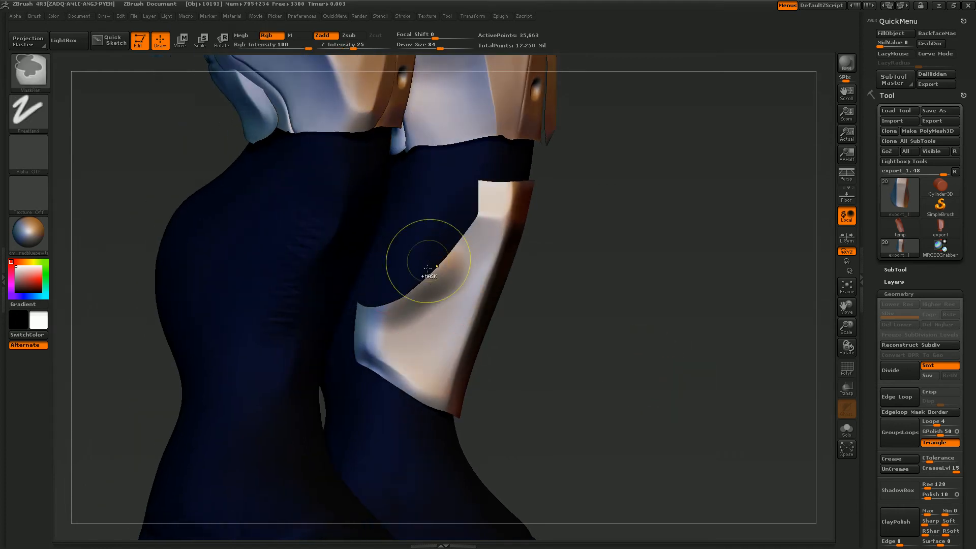
key("ctrl+z")
- Select the Mech-733 leg subtool and sculpt its calf surface beside the plate's cut edge with the Inflat brush
left_click(440, 482, "alt")
left_click_drag(552, 408, 714, 381)
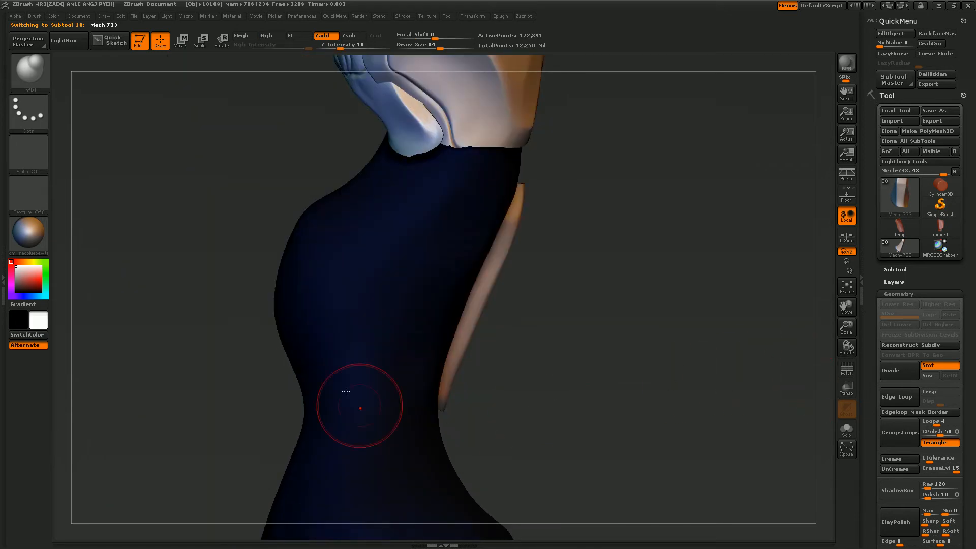
left_click_drag(614, 374, 632, 371)
mouse_move(558, 418)
left_mouse_down()
mouse_move(580, 297)
mouse_move(616, 292)
mouse_move(612, 305)
mouse_move(617, 293)
left_mouse_up()
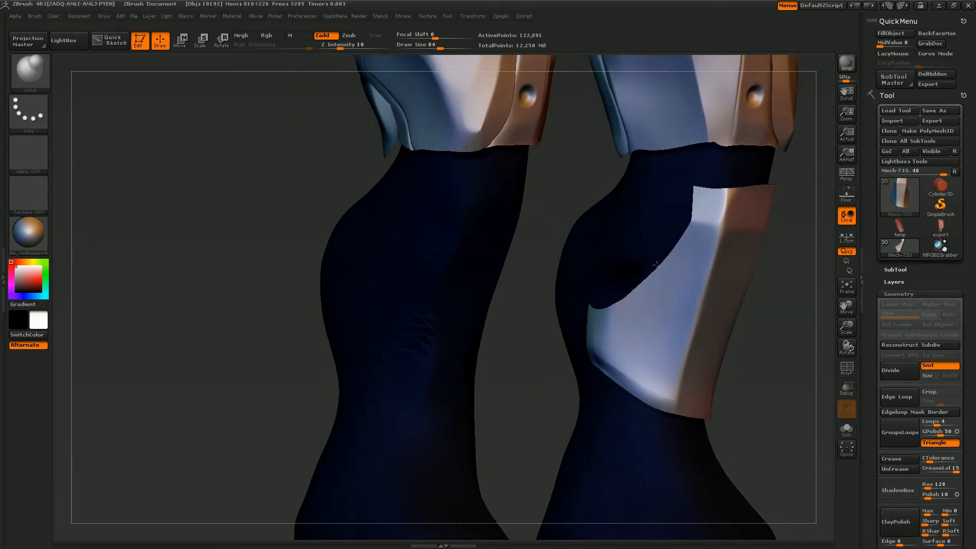
- Adjust the leg surface around the plate's side corner with the Move brush
key("b")
key("m")
key("v")
left_click_drag(611, 308, 612, 312)
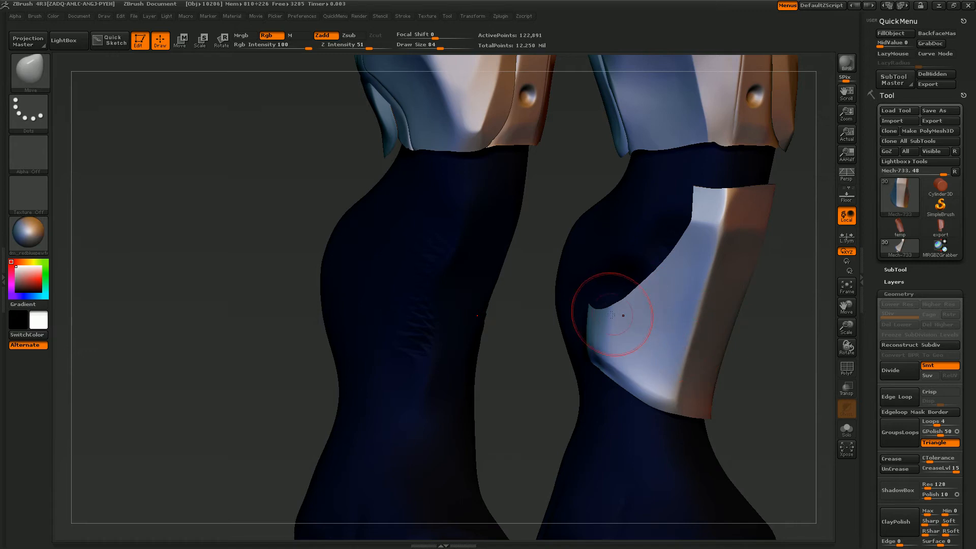
left_click_drag(769, 330, 757, 337)
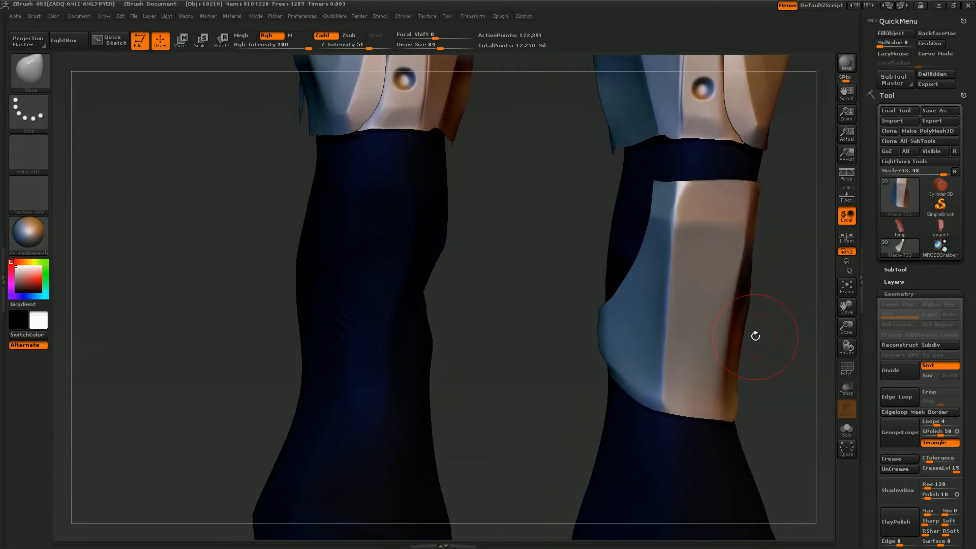
left_click_drag(653, 342, 630, 306)
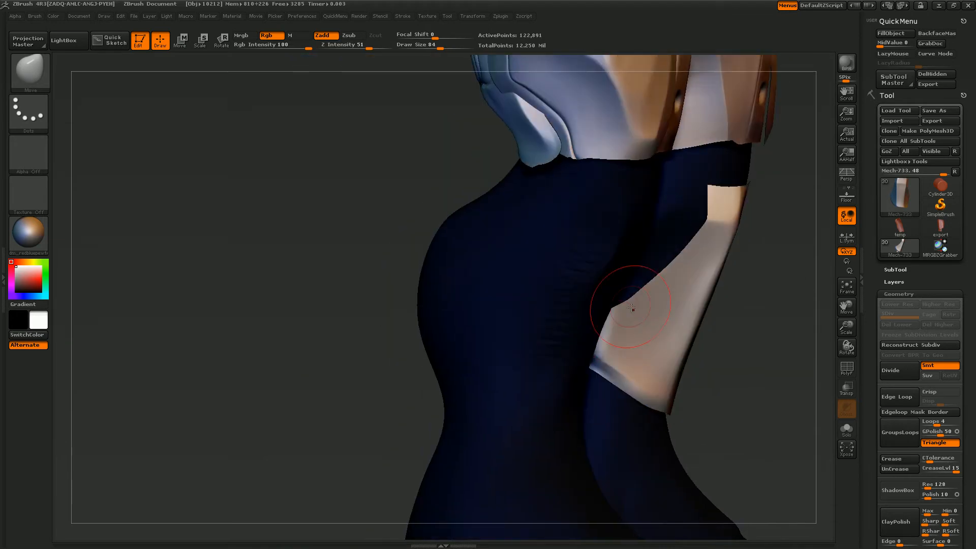
left_click_drag(429, 397, 546, 354)
- Select the shin plate, increase the draw size to 124, then reshape and smooth its side corner around the calf
left_click(667, 361, "alt")
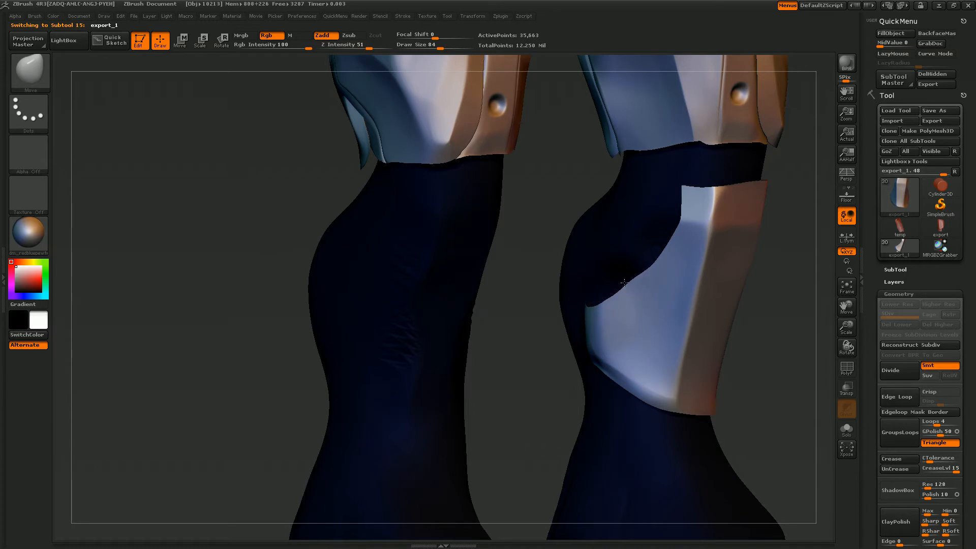
key("bracketright")
key("bracketright")
key("bracketright")
key("bracketright")
mouse_move(620, 302)
left_mouse_down()
mouse_move(605, 288)
mouse_move(629, 280)
mouse_move(596, 301)
left_mouse_up()
mouse_move(567, 356)
left_mouse_down()
mouse_move(510, 374)
mouse_move(571, 310)
mouse_move(632, 341)
left_mouse_up()
mouse_move(629, 337)
left_mouse_down("shift")
mouse_move(644, 349)
mouse_move(633, 342)
left_mouse_up("shift")
- Choose the hPolish brush and reset all brushes to their default settings
key("b")
key("h")
key("p")
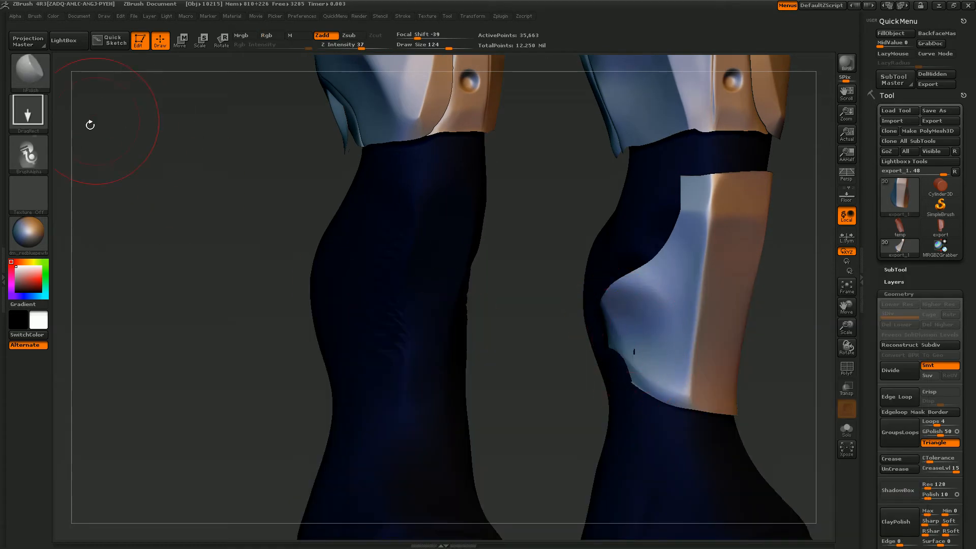
key("b")
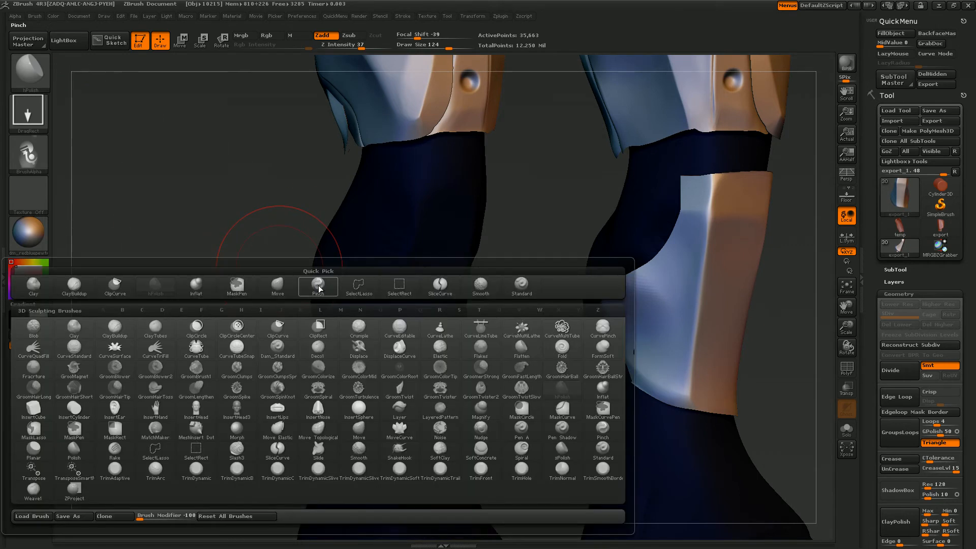
left_click(235, 516)
- Rework the plate's lower side edge with brush strokes, undoing the first stroke
key("b")
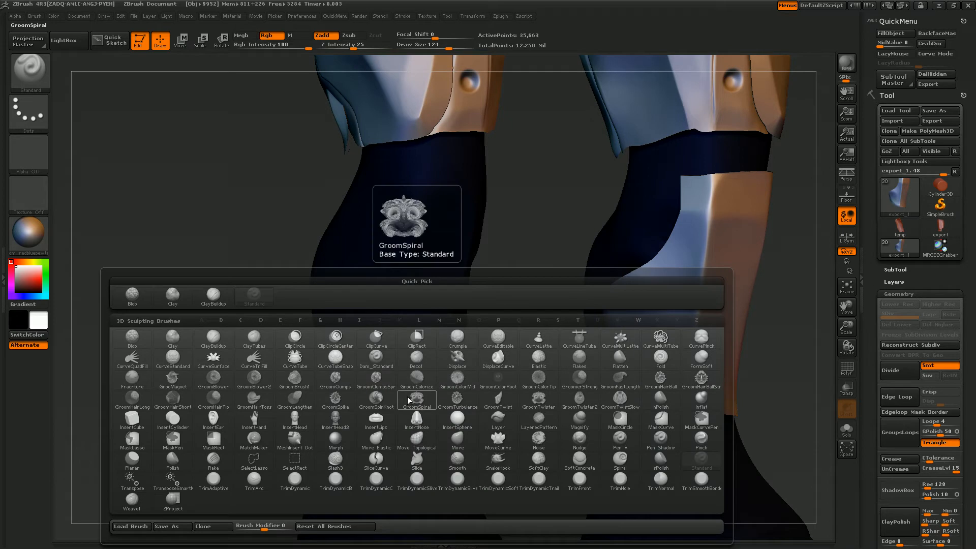
key("m")
key("v")
left_click_drag(624, 356, 646, 328)
key("ctrl+z")
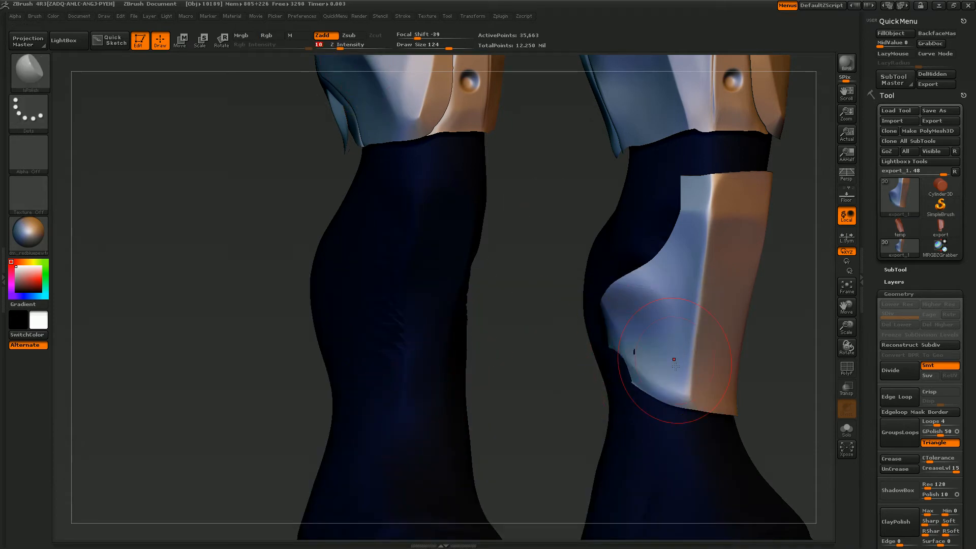
mouse_move(637, 362)
left_mouse_down()
mouse_move(639, 351)
mouse_move(630, 366)
mouse_move(630, 351)
left_mouse_up()
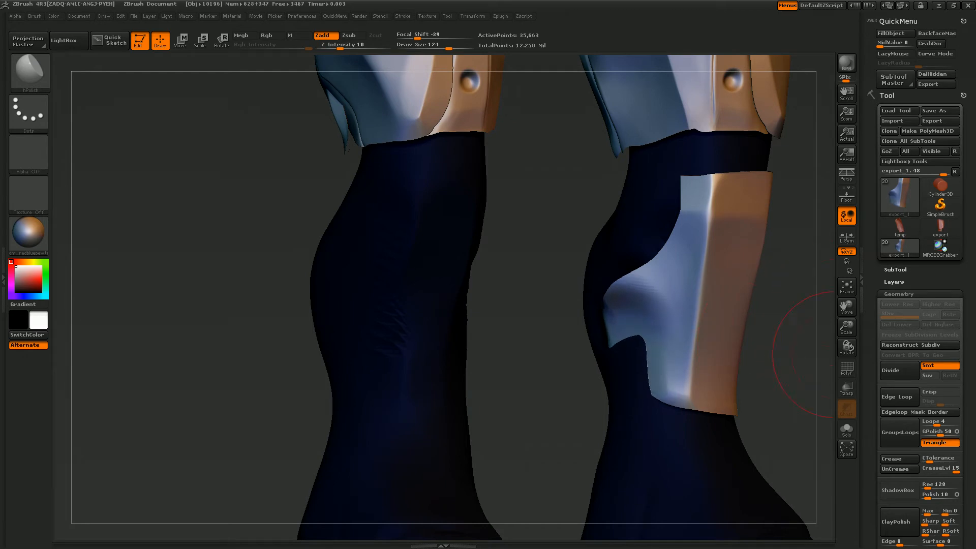
- Reduce the draw size to 74 and flatten the plate's side flare with the hPolish brush
key("bracketleft")
key("bracketleft")
key("bracketleft")
key("bracketleft")
key("bracketleft")
mouse_move(629, 283)
left_mouse_down()
mouse_move(622, 272)
mouse_move(670, 309)
left_mouse_up()
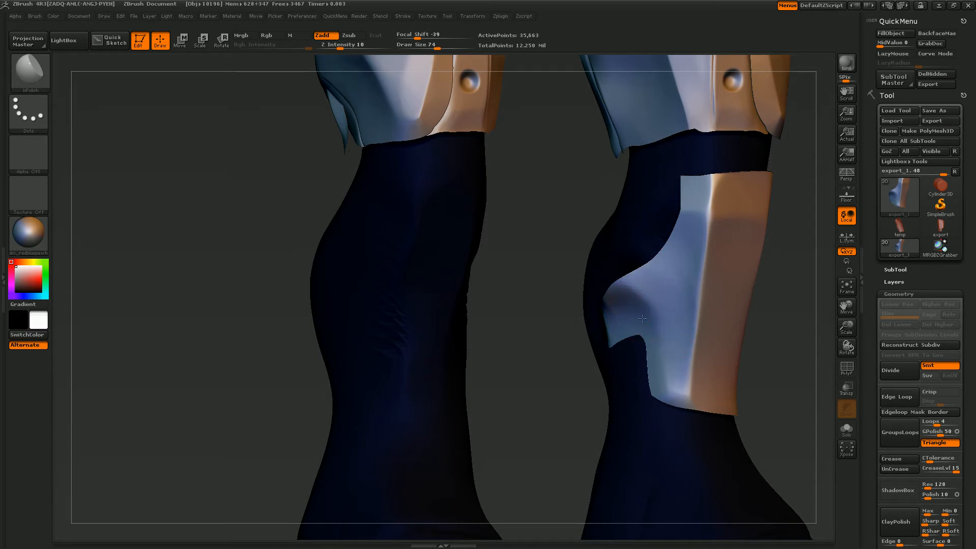
left_click_drag(554, 374, 531, 386, "shift")
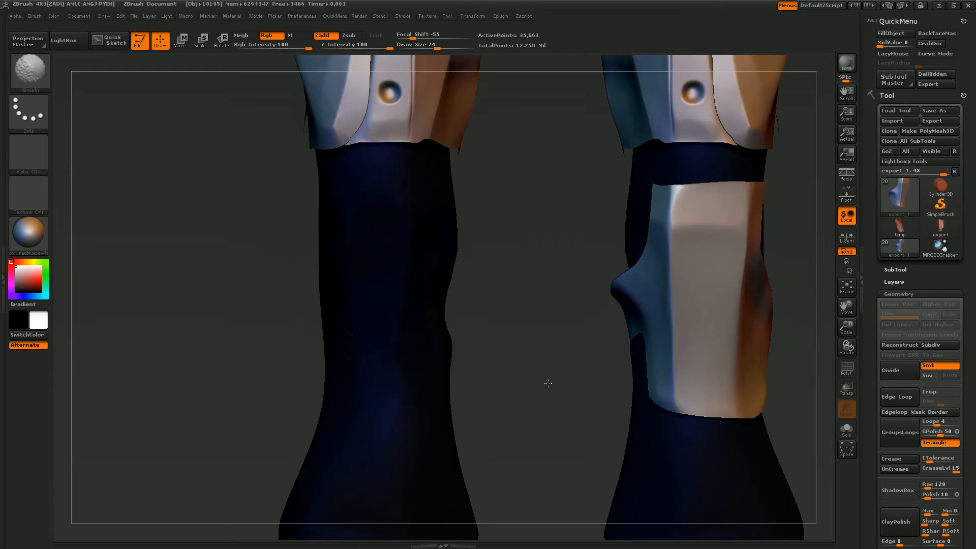
- Show more of the character and inflate the plate's side flares out over the calf with the Inflat brush
left_click(848, 288)
mouse_move(851, 331)
left_mouse_down()
mouse_move(852, 352)
mouse_move(850, 340)
left_mouse_up()
left_click_drag(697, 405, 659, 399)
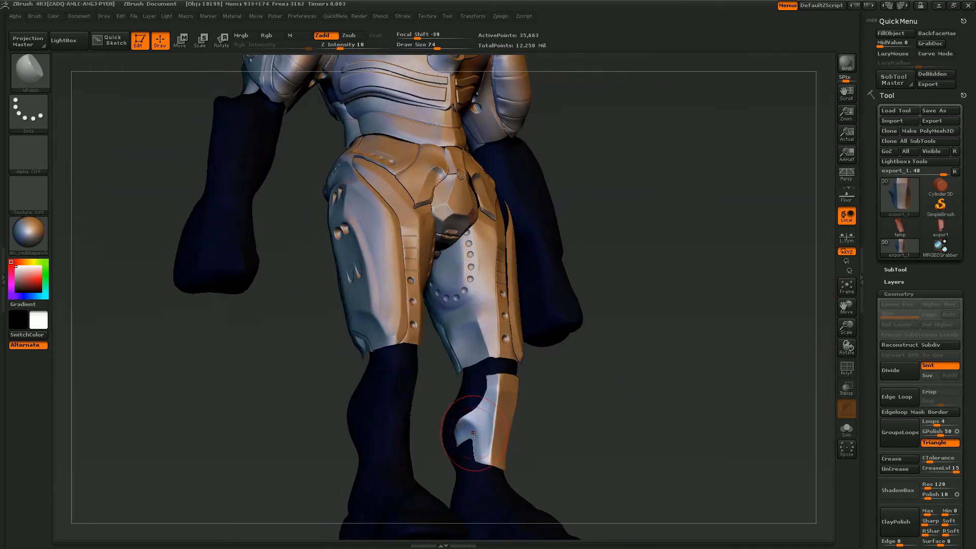
key("b")
key("i")
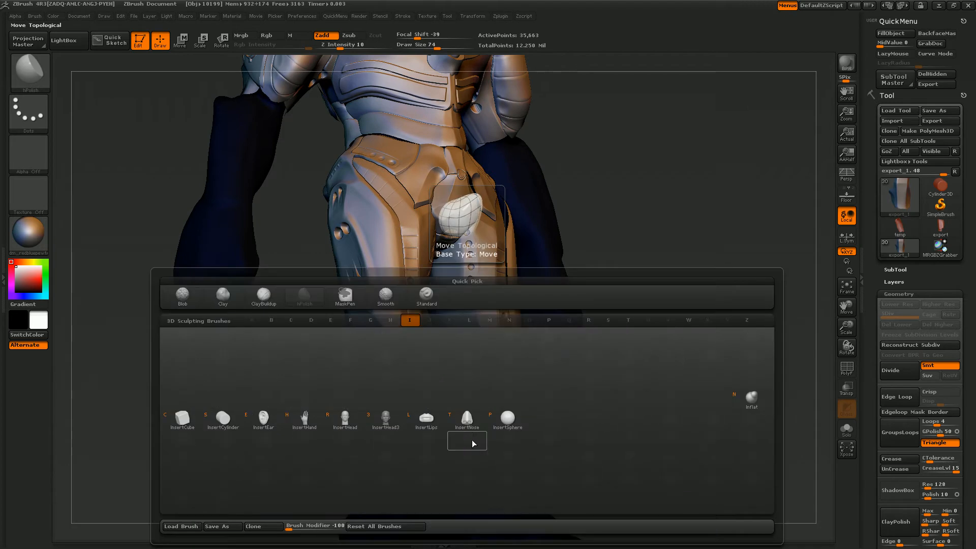
key("n")
left_click_drag(573, 423, 499, 461)
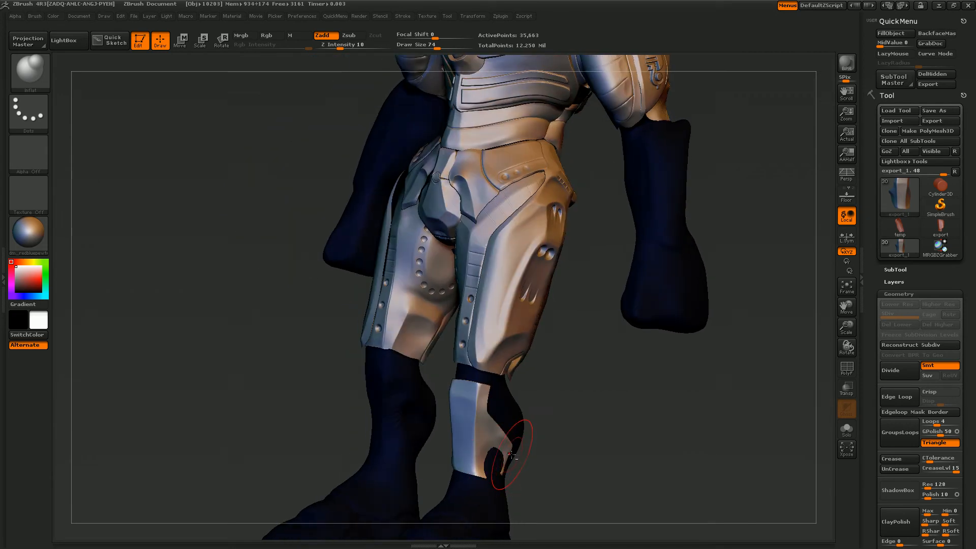
left_click_drag(556, 437, 501, 451)
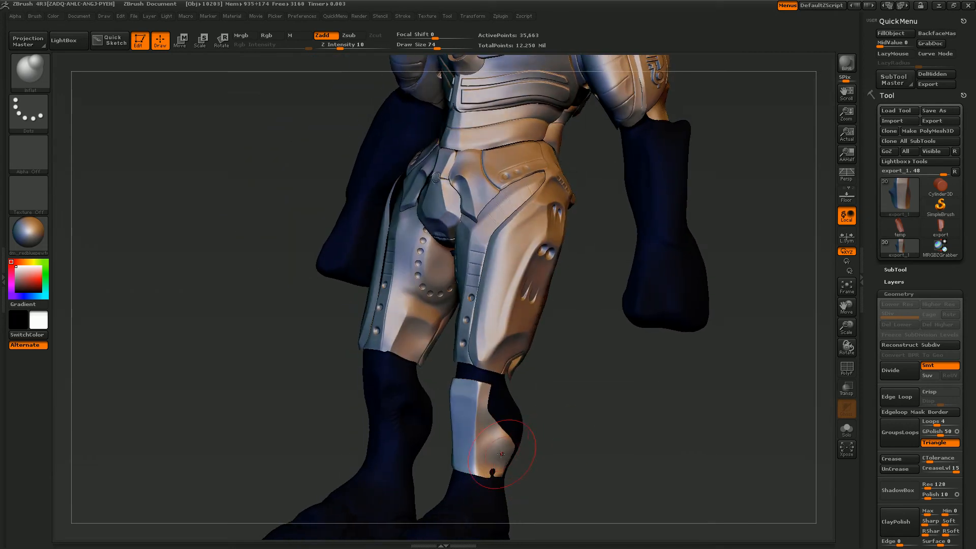
left_click_drag(534, 452, 597, 434)
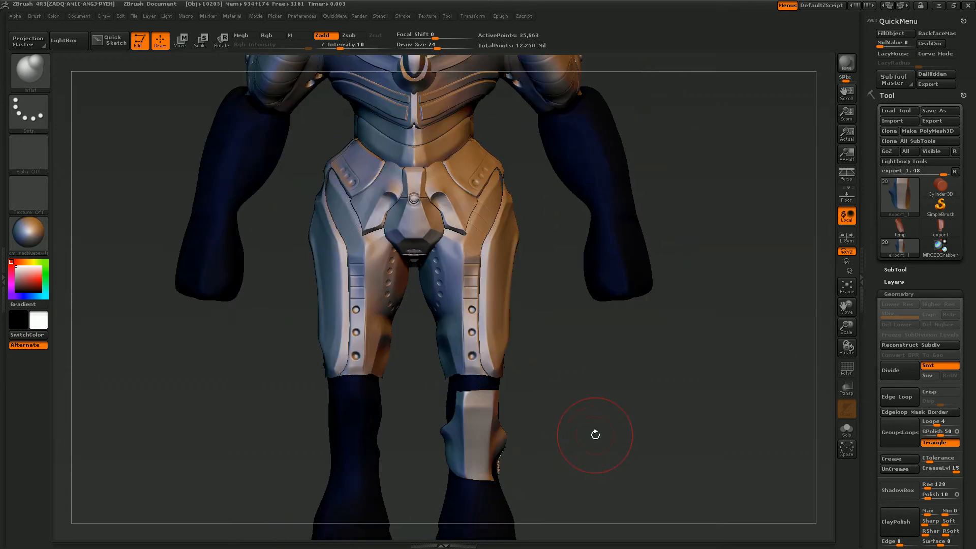
- Pull the plate's outer side flare and its lower edge out around the calf with the Move brush
key("b")
key("m")
key("v")
left_click_drag(588, 426, 507, 438)
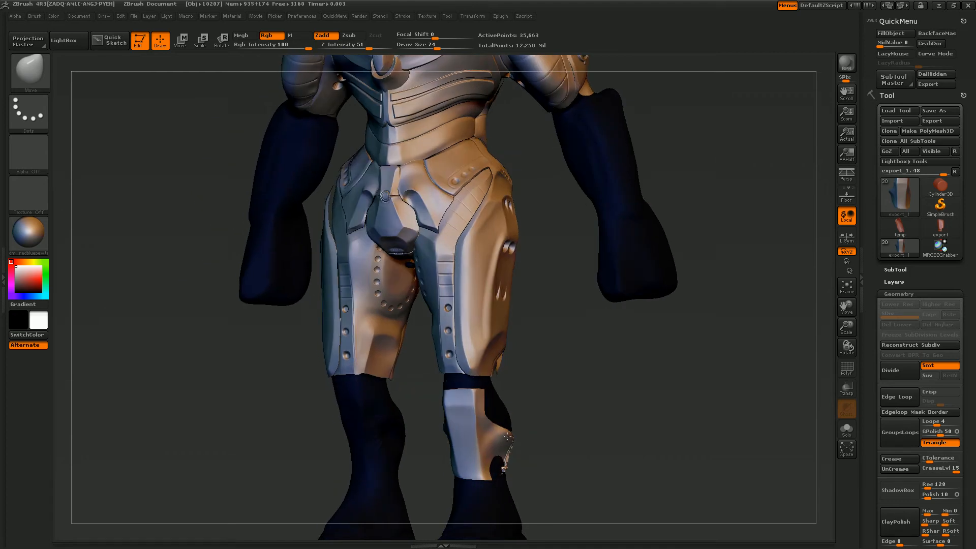
left_click_drag(562, 413, 572, 412)
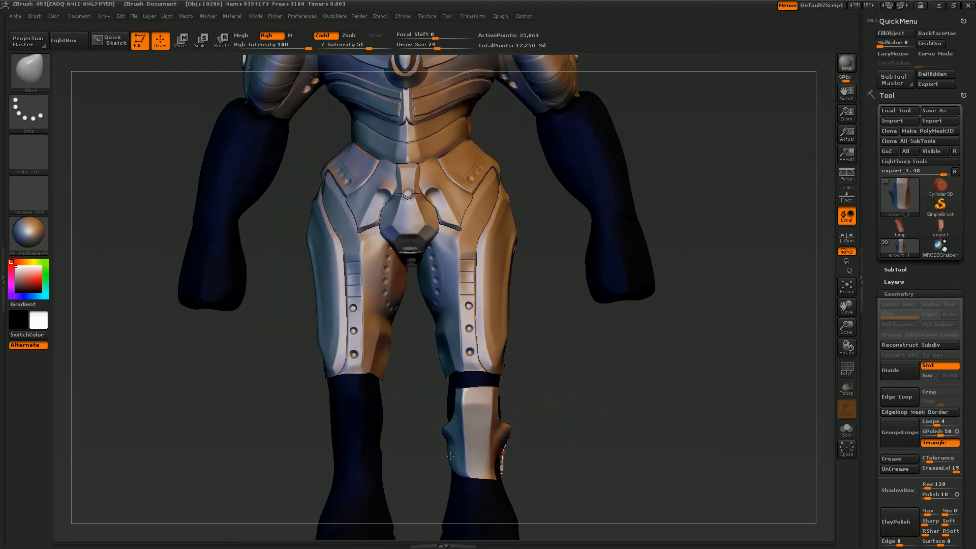
left_click_drag(556, 437, 494, 474)
key("shift")
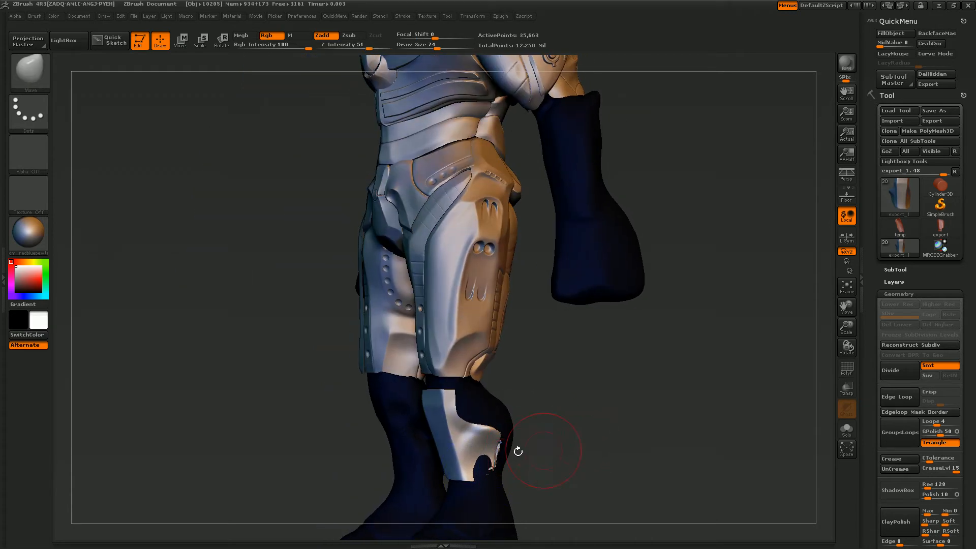
left_click_drag(575, 438, 510, 454)
- Isolate the shin plate in Solo mode and frame its jagged side edge up close
left_click_drag(639, 410, 702, 418)
left_click(846, 428)
left_click(846, 286)
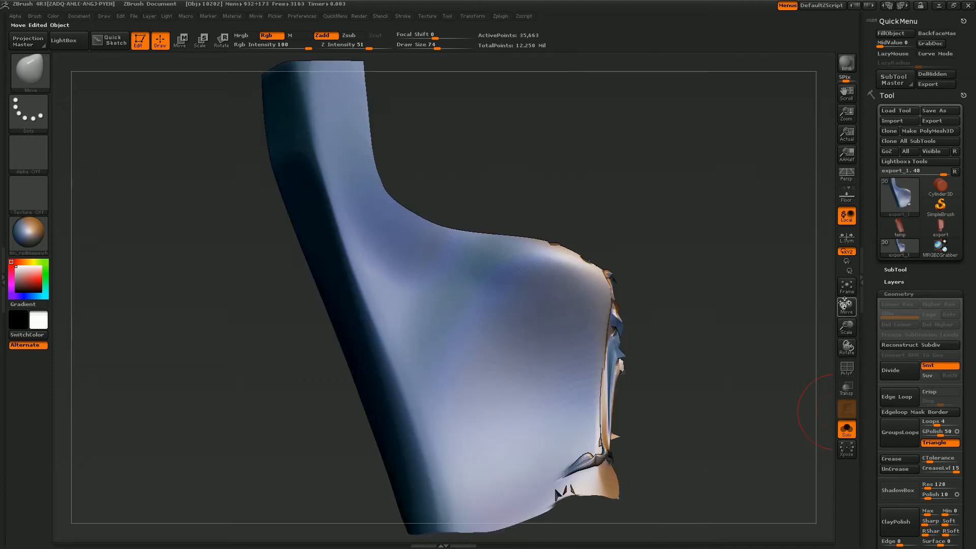
left_click_drag(710, 380, 673, 383)
mouse_move(493, 277)
left_mouse_down("shift")
mouse_move(523, 363)
mouse_move(539, 488)
mouse_move(496, 485)
mouse_move(523, 409)
mouse_move(508, 299)
mouse_move(460, 265)
left_mouse_up("shift")
mouse_move(692, 300)
left_mouse_down()
mouse_move(584, 363)
mouse_move(632, 364)
mouse_move(605, 361)
left_mouse_up()
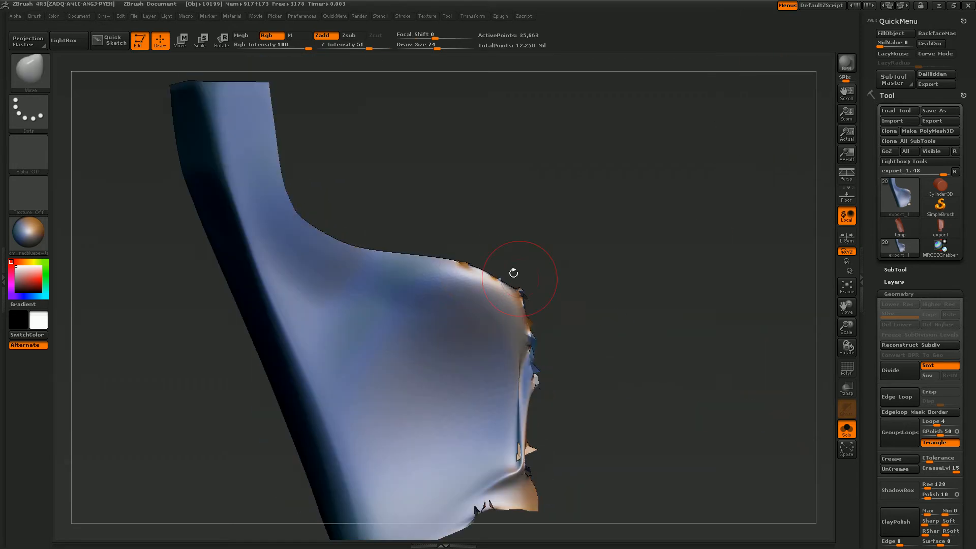
left_click_drag(847, 327, 843, 253)
mouse_move(650, 350)
left_mouse_down()
mouse_move(635, 355)
mouse_move(650, 351)
left_mouse_up()
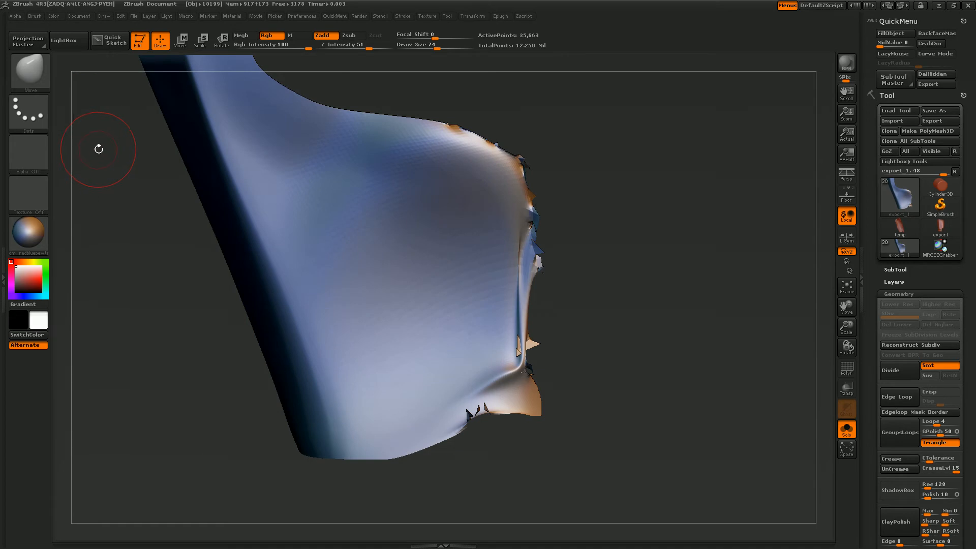
- Hide the jagged strip along the plate's side edge and lower corner with the SelectLasso brush
key("ctrl+shift")
left_click(32, 79)
left_click(176, 122, "ctrl+shift")
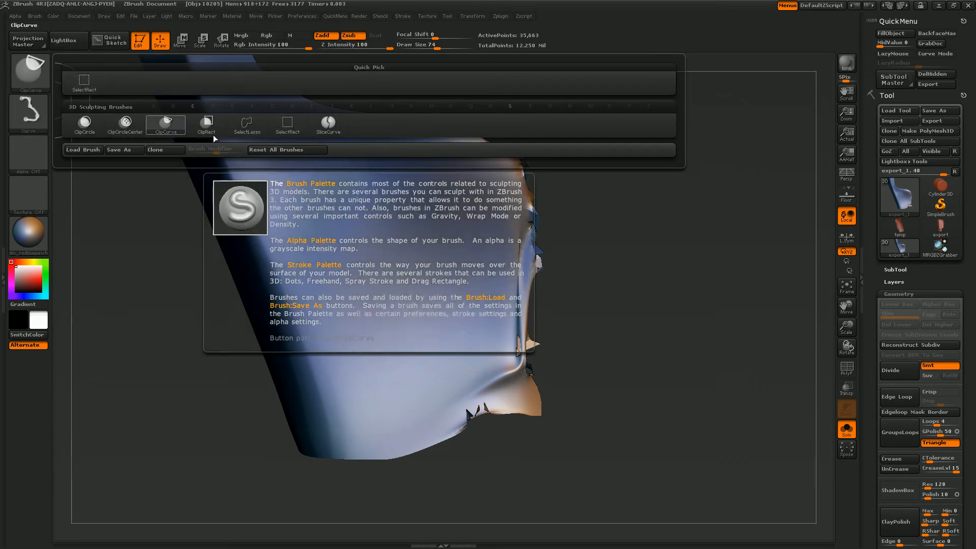
left_click(254, 129, "ctrl+shift")
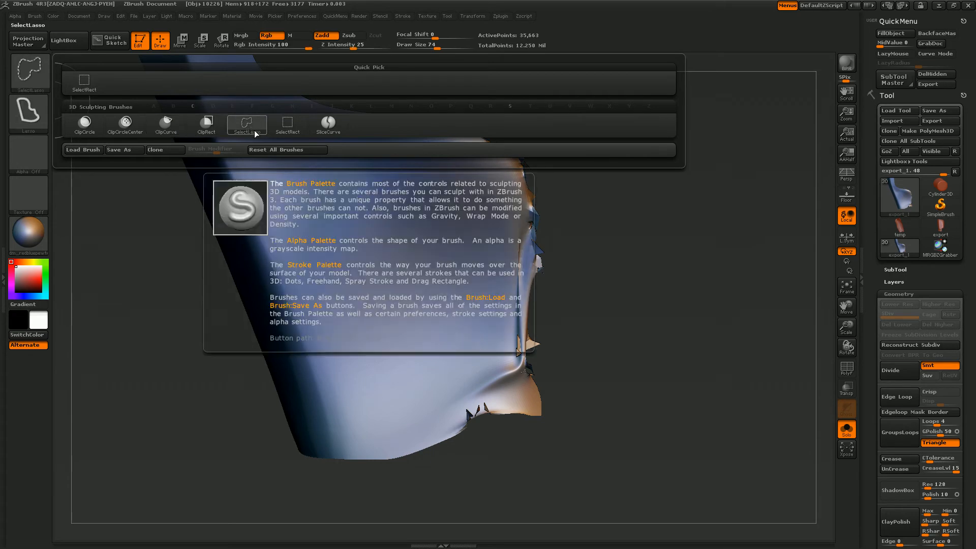
left_click_drag(501, 100, 430, 89, "ctrl+shift")
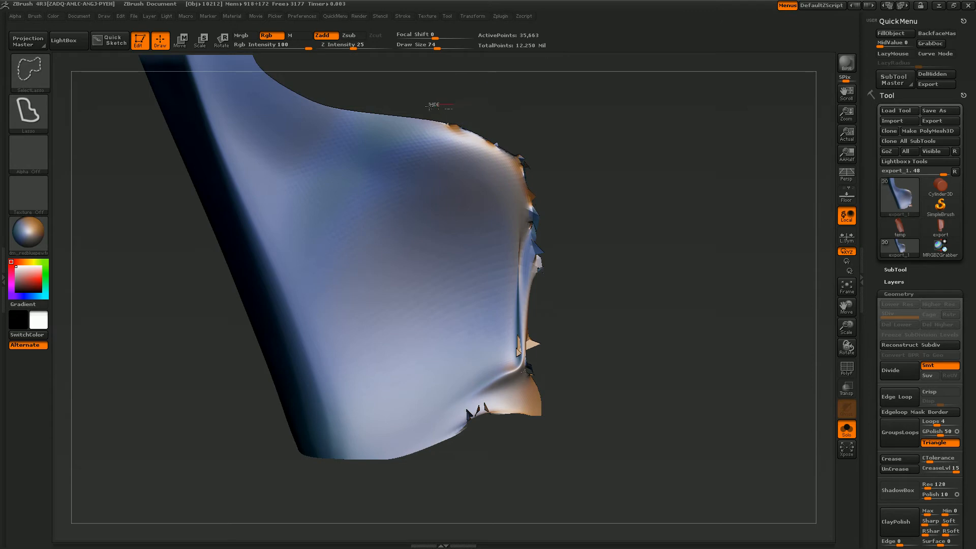
mouse_move(442, 125)
left_mouse_down("ctrl+alt+shift")
mouse_move(490, 152)
mouse_move(510, 188)
mouse_move(514, 331)
mouse_move(509, 368)
mouse_move(412, 452)
mouse_move(552, 489)
mouse_move(671, 107)
mouse_move(693, 170)
left_mouse_up("ctrl+alt+shift")
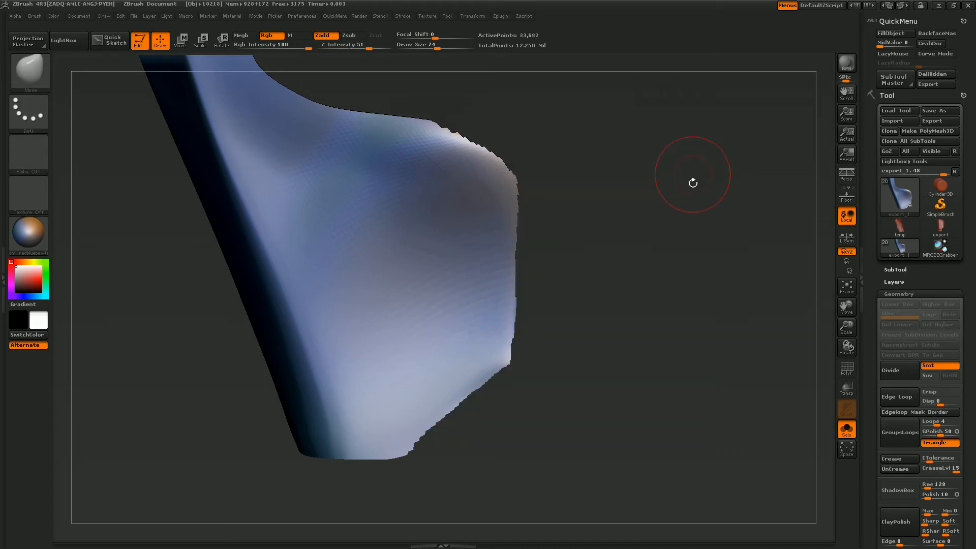
left_click_drag(595, 279, 590, 326)
mouse_move(554, 415)
left_mouse_down()
mouse_move(551, 359)
mouse_move(623, 355)
mouse_move(557, 419)
mouse_move(588, 356)
mouse_move(631, 374)
mouse_move(627, 399)
left_mouse_up()
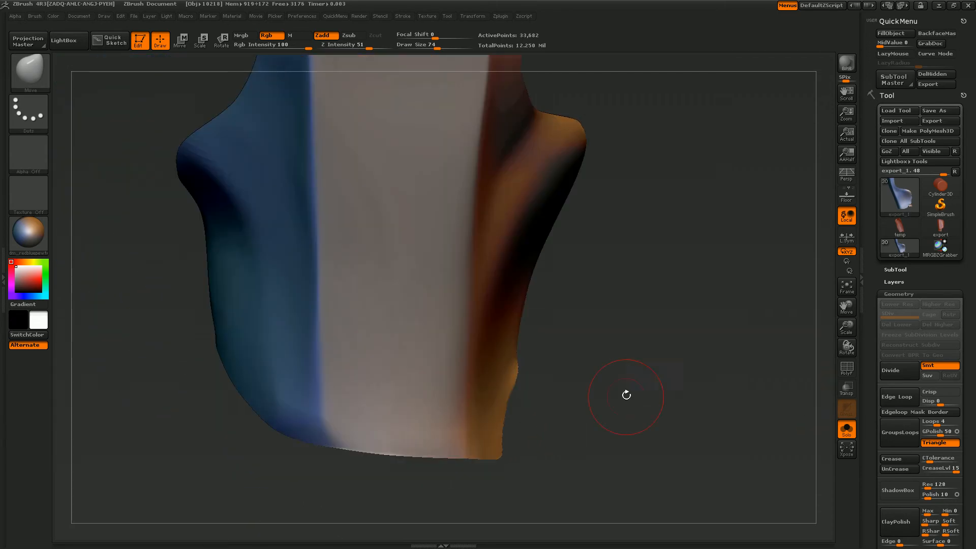
- Delete the hidden strip of the shin plate and smooth the cut edge around the lower corner
left_click_drag(616, 235, 652, 291)
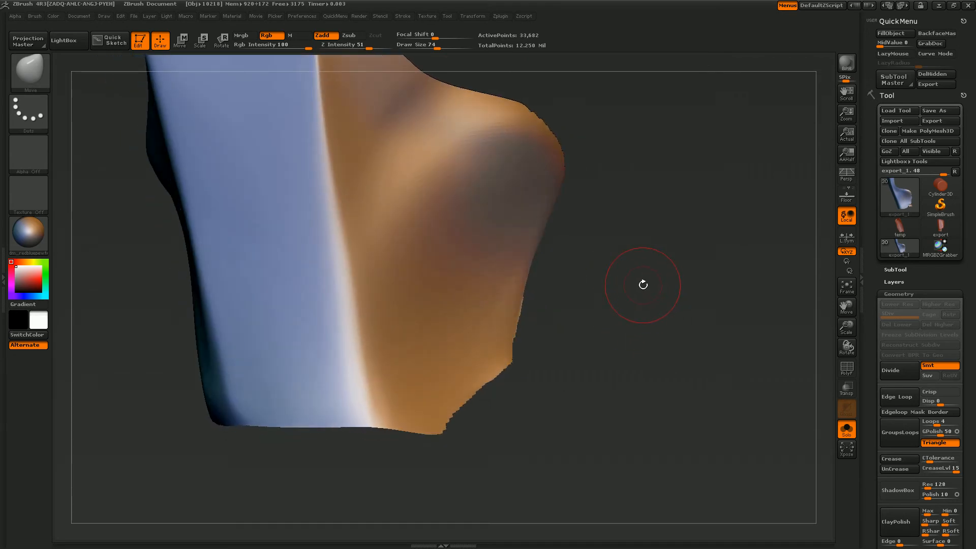
right_click(643, 283)
left_click_drag(668, 220, 665, 233)
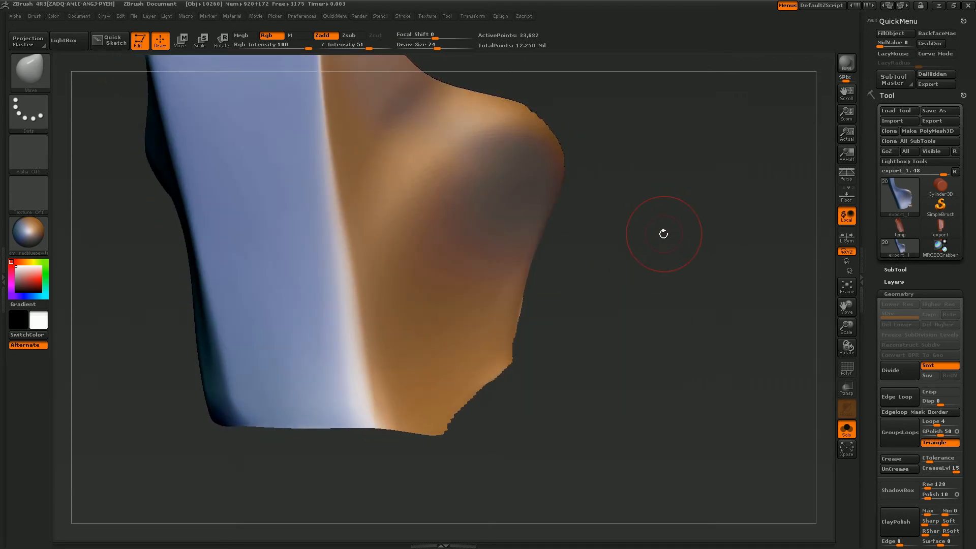
right_click(663, 235)
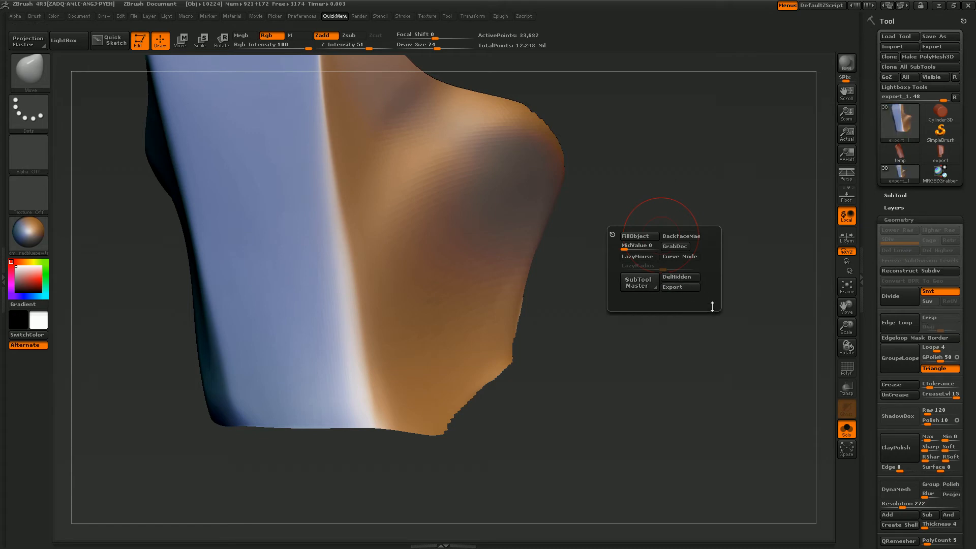
left_click_drag(701, 407, 646, 408)
left_click_drag(435, 436, 434, 445, "shift")
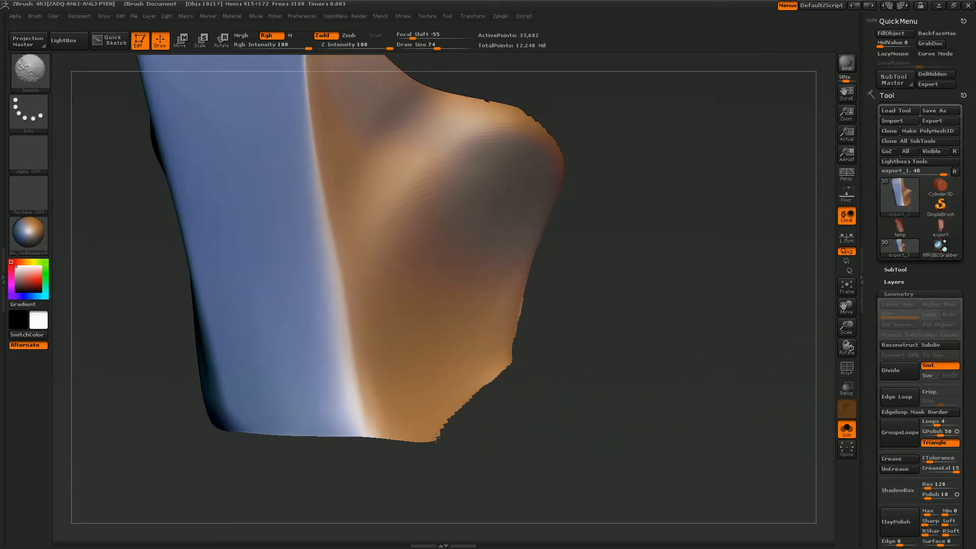
left_click_drag(527, 392, 490, 403)
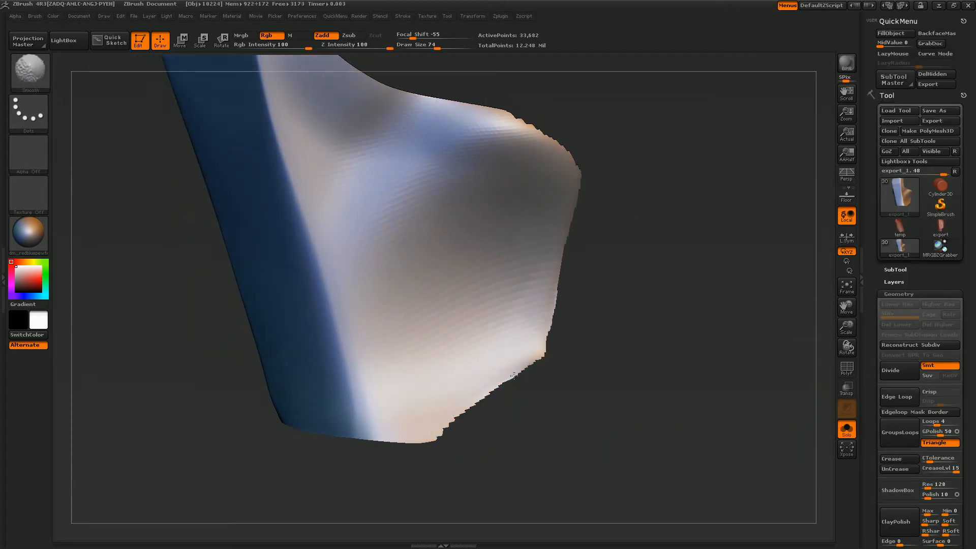
- Subdivide the plate to subdivision level 3 and smooth the jagged edge at its lower corner after each division
left_click(892, 370)
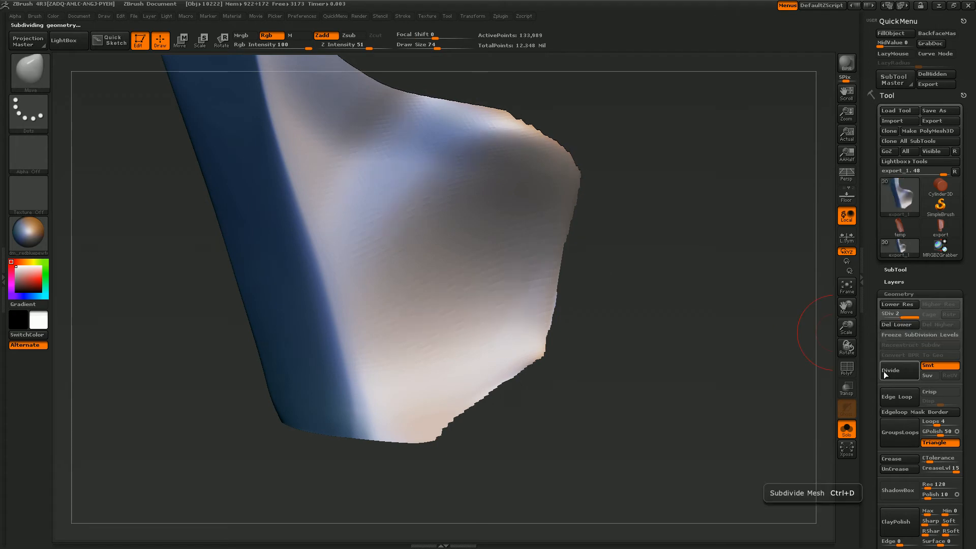
left_click_drag(561, 433, 565, 410)
left_click_drag(524, 361, 443, 423, "shift")
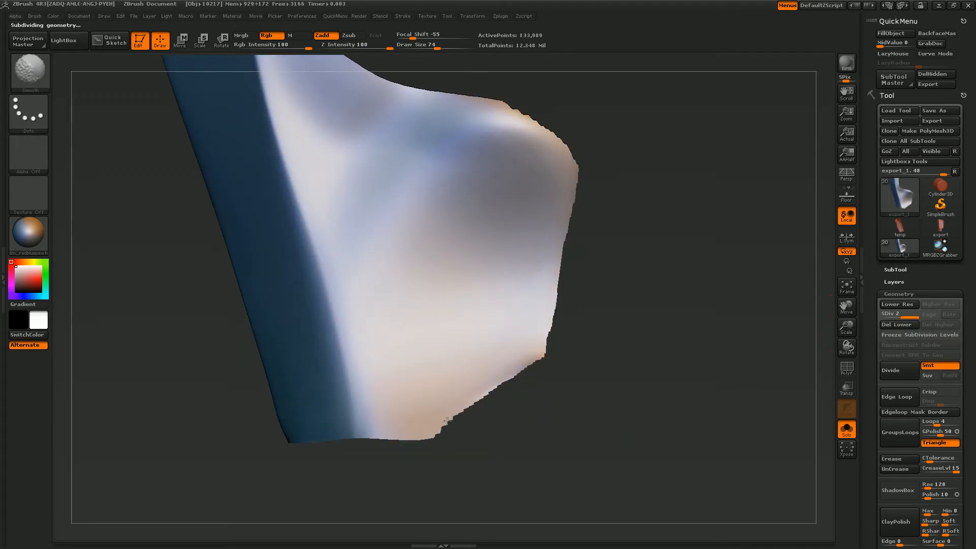
left_click(902, 373)
left_click_drag(502, 359, 428, 435, "shift")
left_click_drag(570, 327, 718, 395)
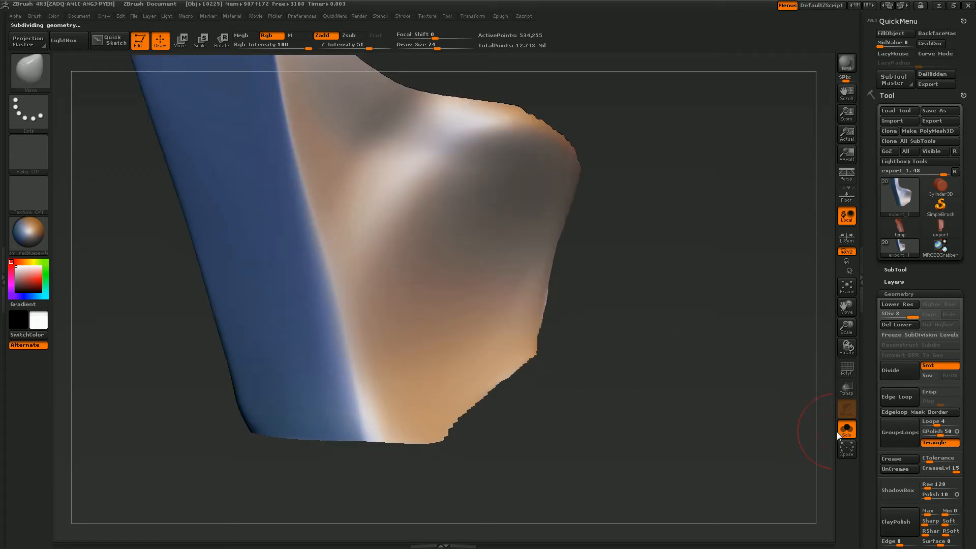
- Leave Solo mode to show the whole character and nudge the plate's upper edge with the Move brush
left_click(843, 293)
left_click_drag(734, 362, 816, 399)
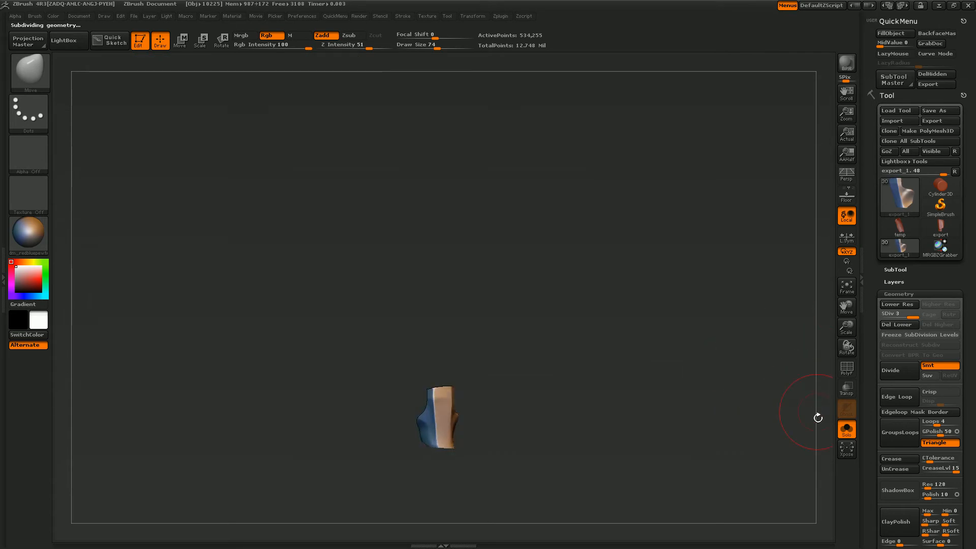
left_click(849, 433)
mouse_move(686, 426)
left_mouse_down()
mouse_move(693, 444)
mouse_move(688, 424)
left_mouse_up()
left_click_drag(438, 392, 430, 392)
left_click_drag(528, 400, 438, 401)
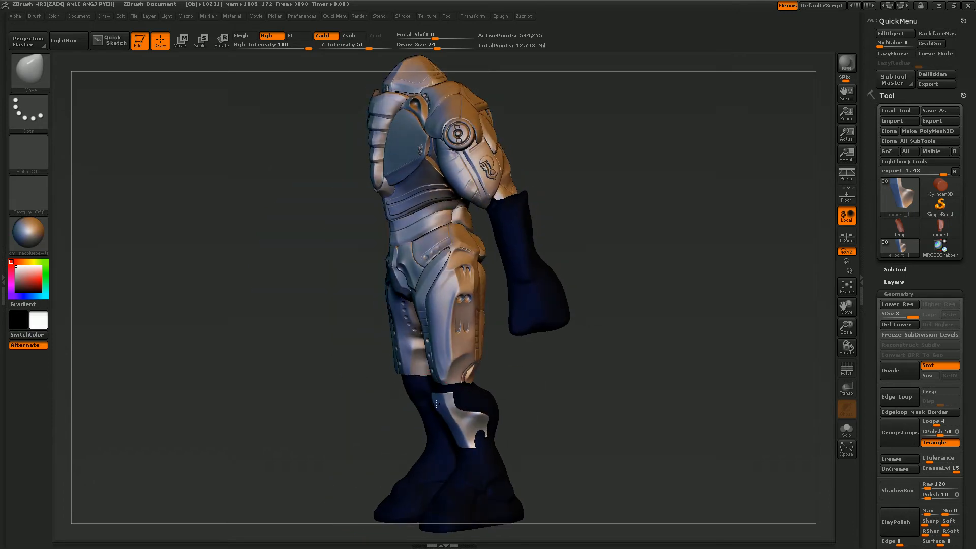
- Adjust the plate's side and lower edges against the leg with the Move brush, checking from the front and side
left_click_drag(601, 400, 426, 419)
left_click_drag(558, 419, 488, 418)
left_click_drag(425, 436, 420, 445)
left_click_drag(498, 430, 432, 433)
left_click_drag(448, 437, 463, 446)
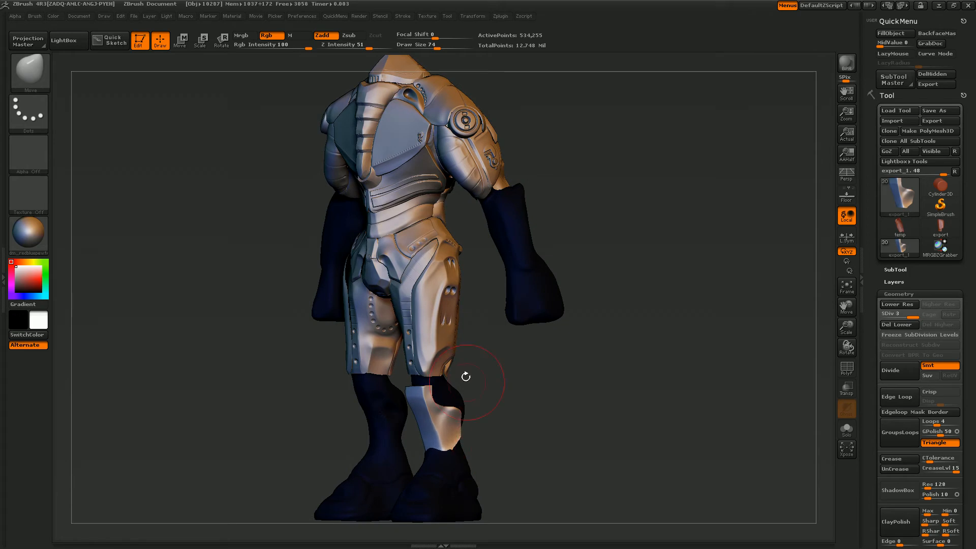
left_click_drag(581, 218, 632, 220)
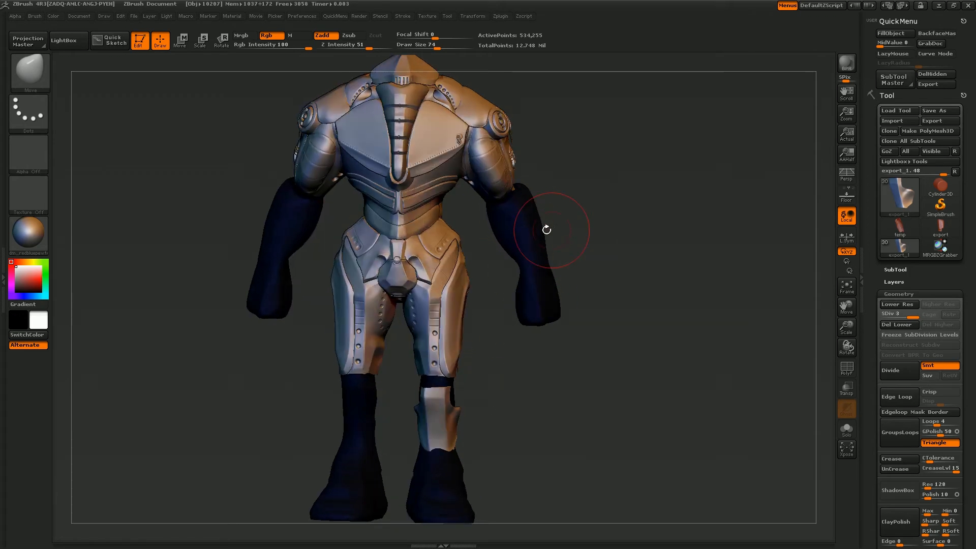
left_click_drag(562, 249, 457, 242)
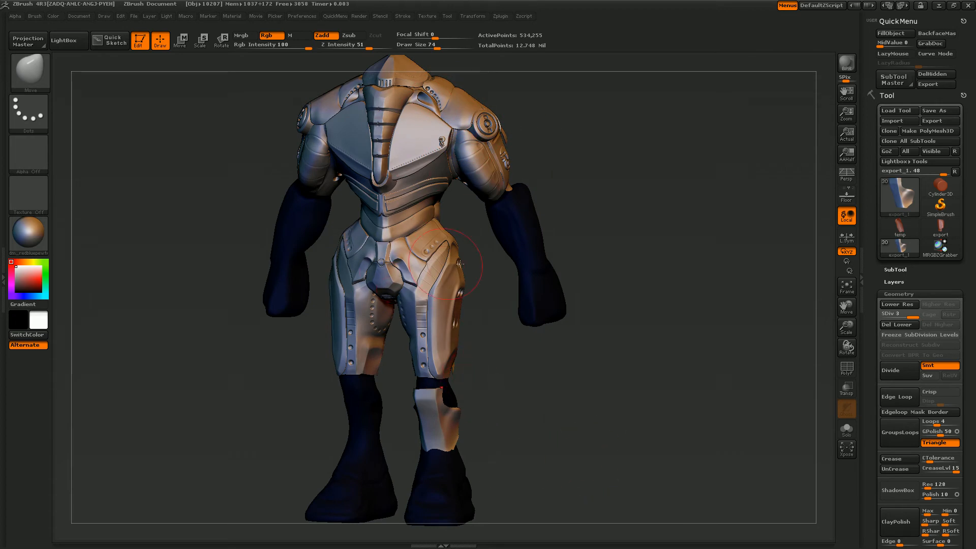
left_click_drag(542, 406, 445, 350)
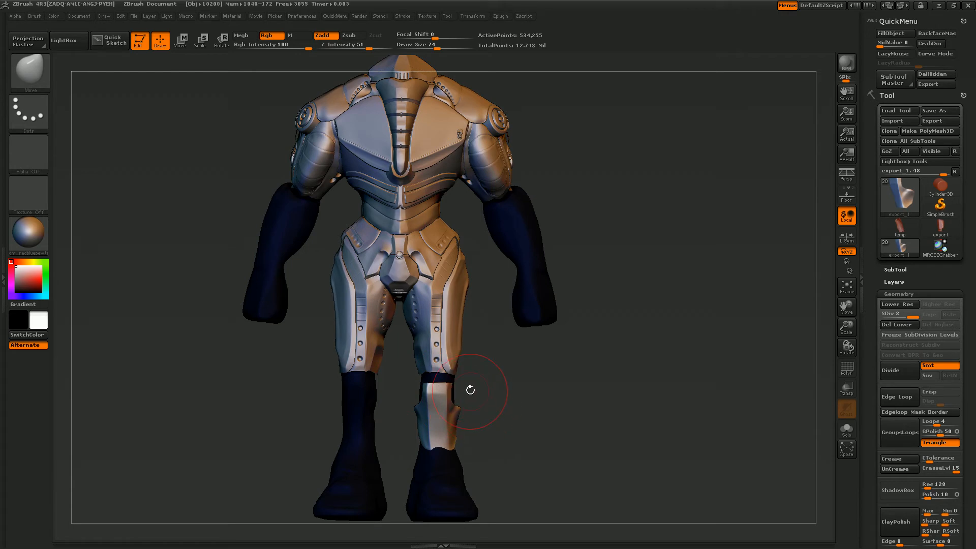
- Flatten the plate's upper front and its side surfaces with the hPolish brush
key("b")
left_click(438, 387)
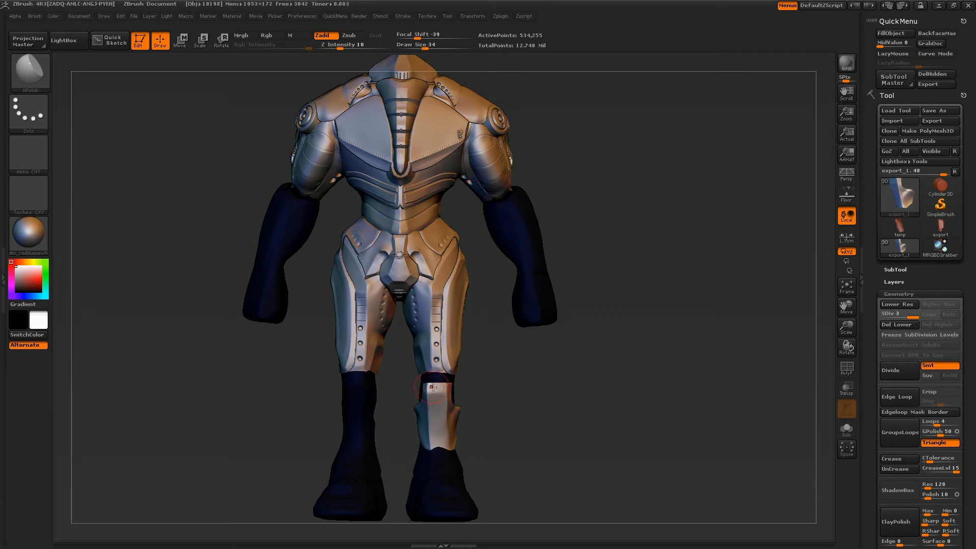
left_click_drag(518, 390, 453, 396)
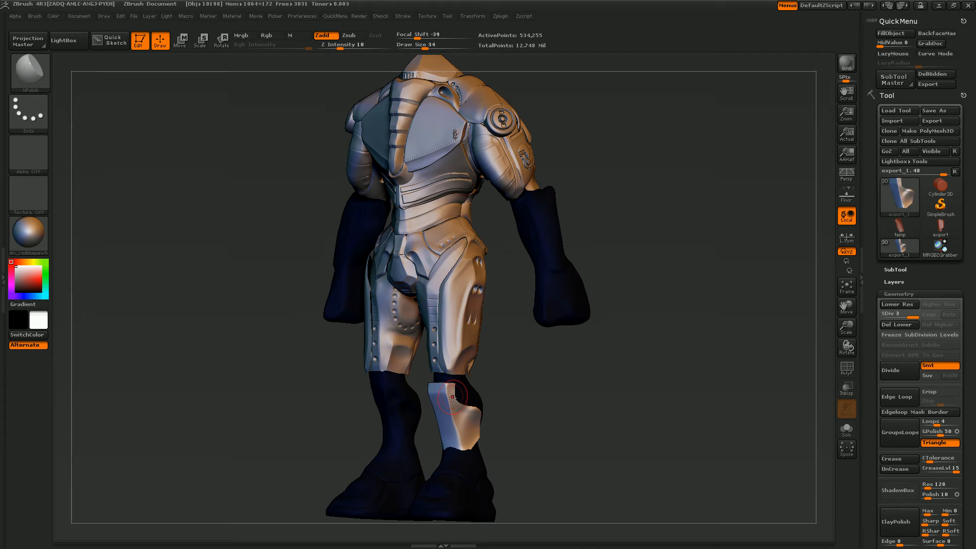
left_click_drag(526, 418, 482, 424)
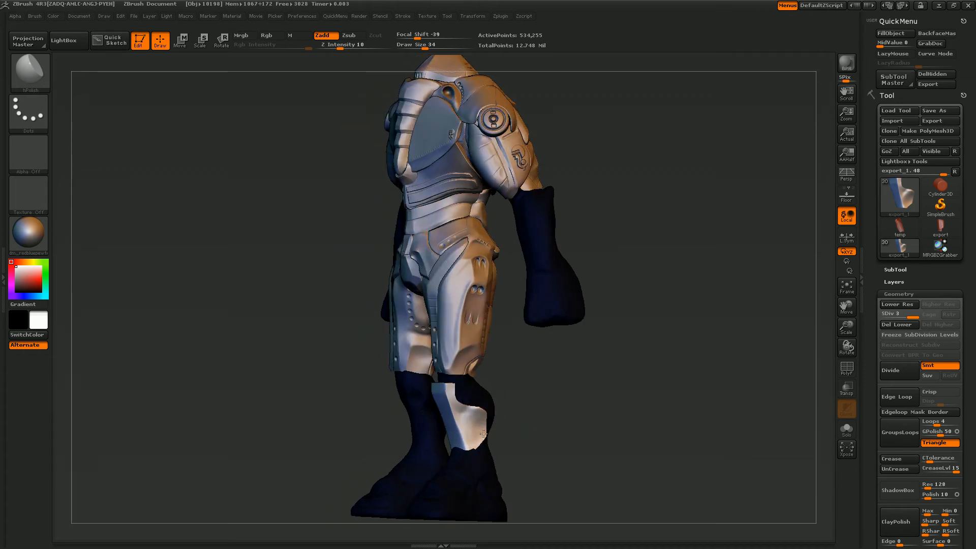
left_click_drag(588, 412, 646, 416)
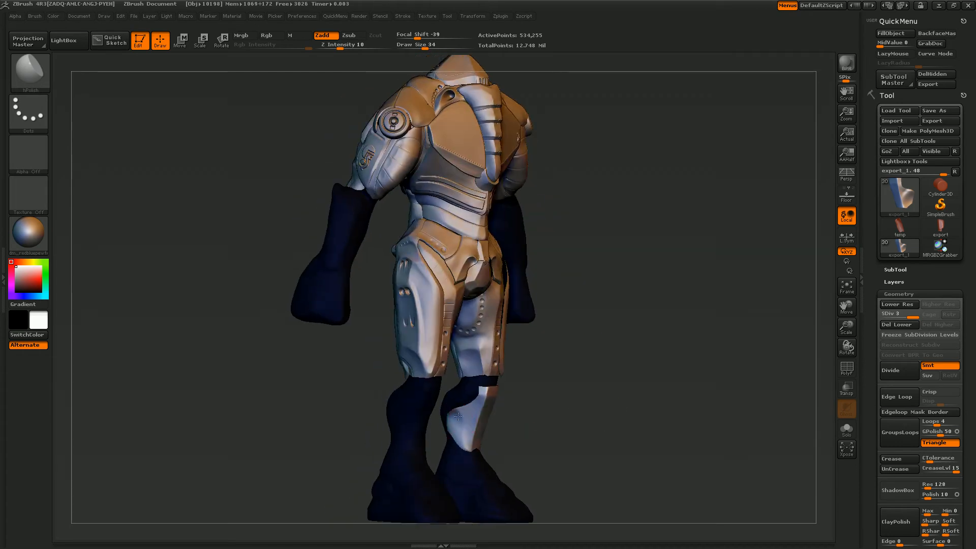
left_click_drag(566, 424, 518, 421)
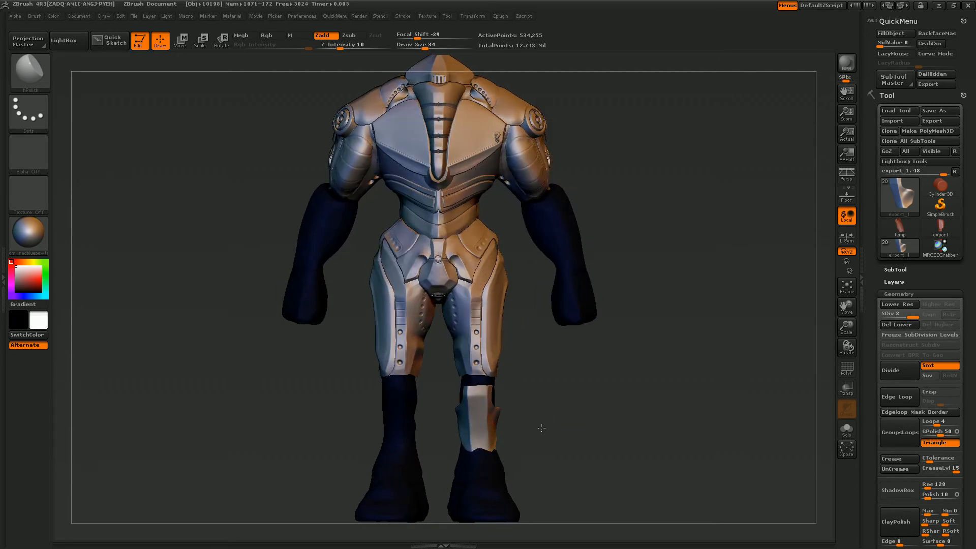
- Polish the lower front and side of the plate and smooth the surface there
left_click_drag(550, 426, 495, 435)
key("shift")
left_click_drag(562, 412, 483, 431, "shift")
left_click_drag(574, 418, 554, 425)
- Puff out the plate's lower front end with the Inflat brush
key("b")
key("i")
key("n")
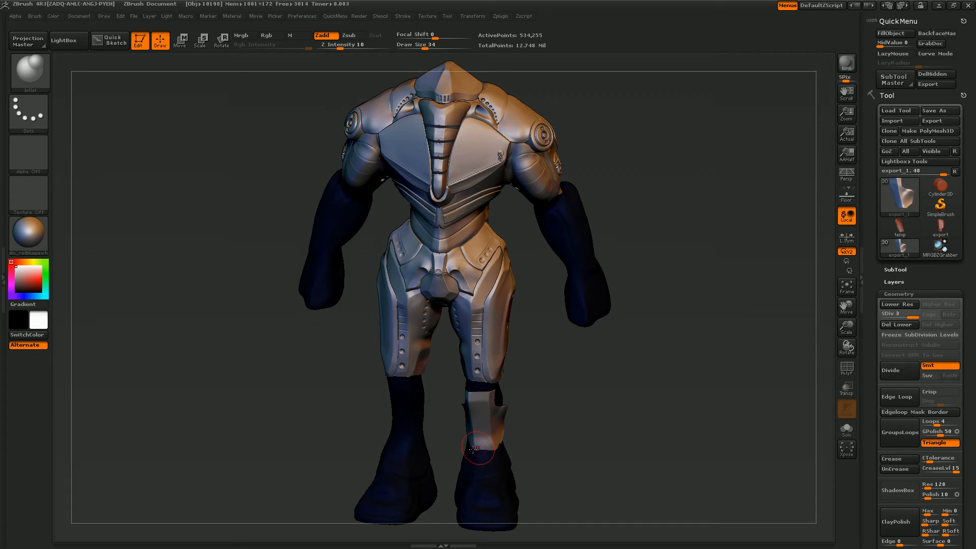
left_click_drag(559, 437, 592, 406)
- Frame the plate and try a groove stroke across its lower front with the Dam_Standard brush
left_click(849, 290)
key("b")
key("d")
key("s")
left_click_drag(411, 414, 529, 407)
key("ctrl+z")
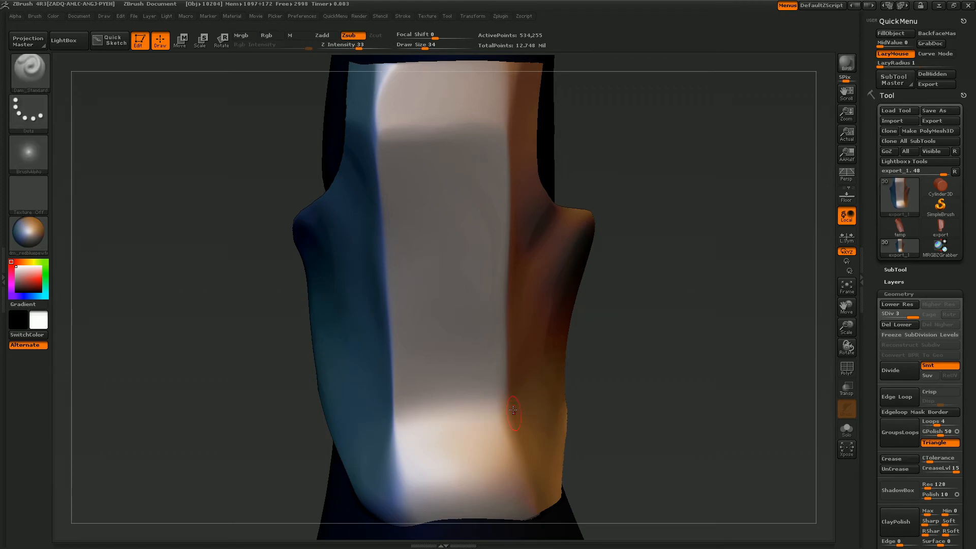
- Set the LazyMouse radius to 24 and retry the groove across the plate's lower front
key("space")
left_click_drag(501, 437, 510, 437)
left_click_drag(659, 412, 646, 413)
left_click_drag(397, 417, 514, 399)
key("ctrl+z")
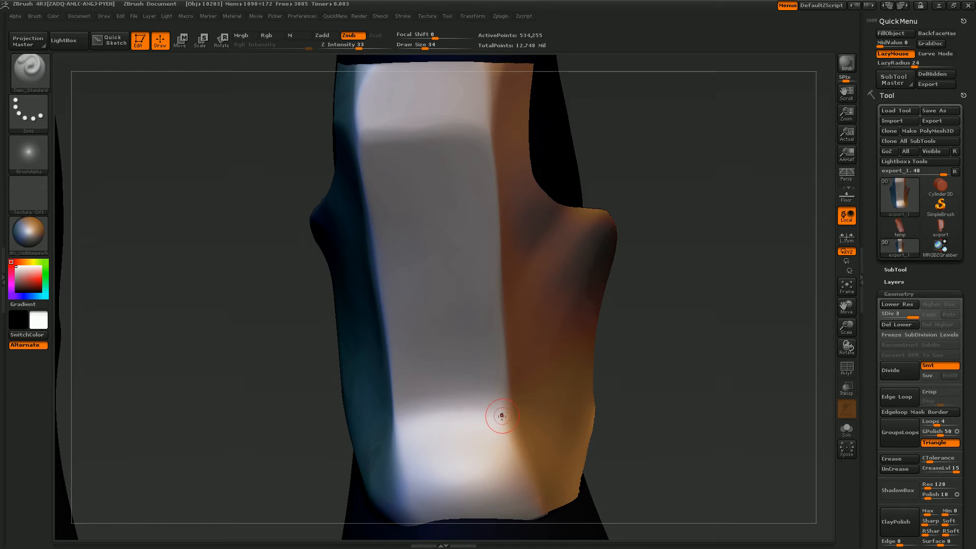
- Set the LazyMouse radius to 53 and carve a groove around the plate's lower part from one side across the front
key("space")
left_click_drag(501, 438, 508, 439)
left_click_drag(737, 352, 643, 386)
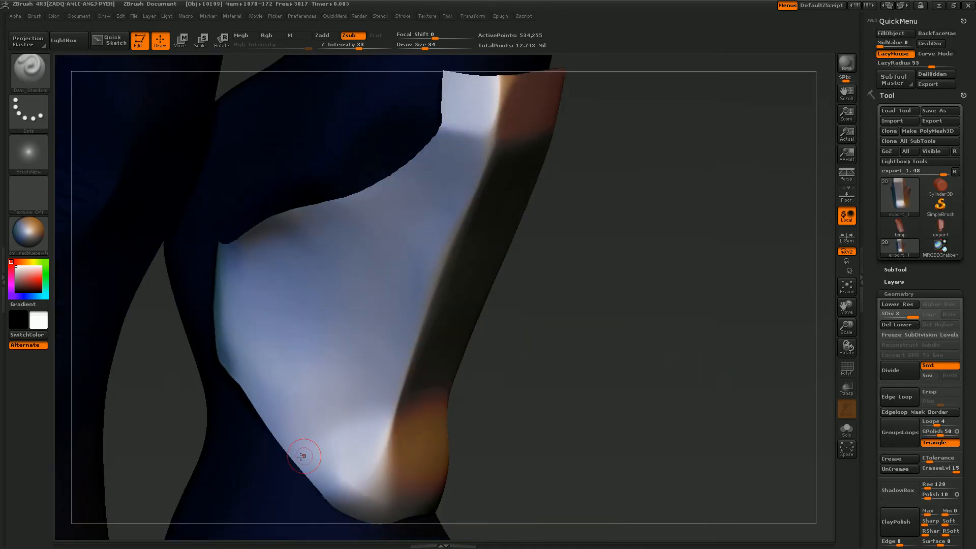
left_click_drag(314, 432, 423, 407)
mouse_move(598, 438)
left_mouse_down()
mouse_move(335, 400)
mouse_move(466, 395)
left_mouse_up()
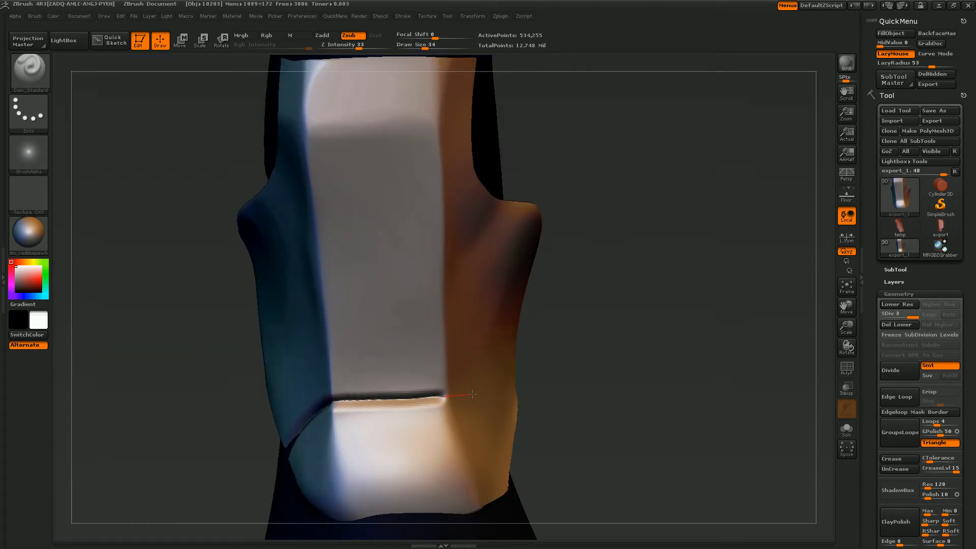
mouse_move(636, 430)
left_mouse_down()
mouse_move(448, 406)
mouse_move(534, 394)
mouse_move(612, 416)
left_mouse_up()
- Rework the lower groove along the plate's side and carve curved grooves down the side flares with the Dam_Standard brush
left_click(846, 287)
left_click_drag(846, 328, 709, 418)
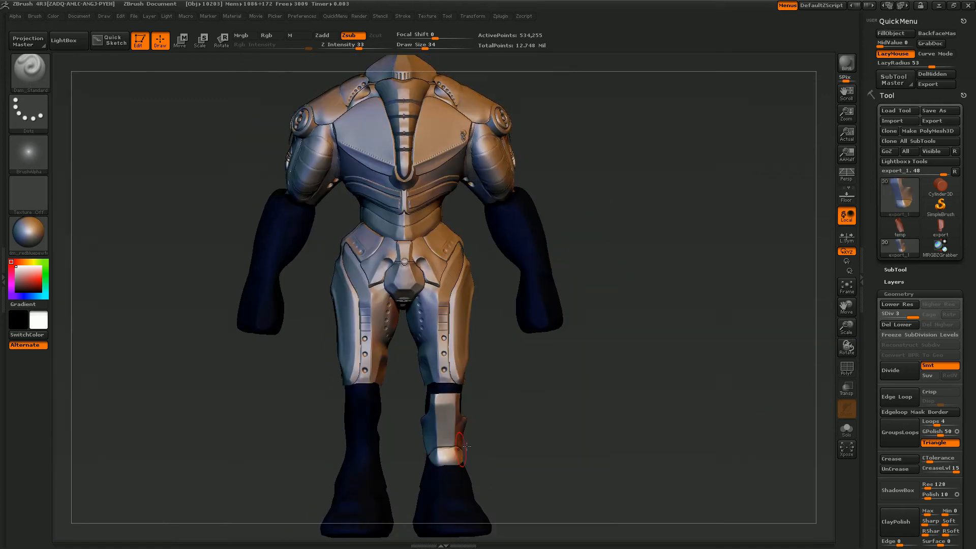
left_click_drag(554, 442, 582, 440)
left_click_drag(486, 459, 451, 458)
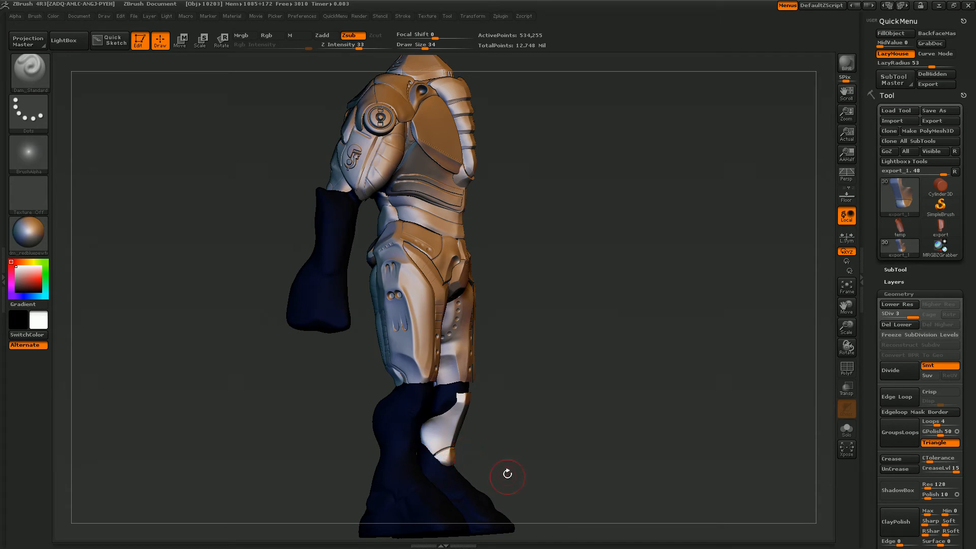
left_click_drag(537, 451, 596, 431)
left_click_drag(844, 328, 842, 329)
mouse_move(674, 361)
left_mouse_down()
mouse_move(588, 193)
mouse_move(544, 228)
mouse_move(496, 345)
mouse_move(496, 447)
left_mouse_up()
left_click_drag(282, 439, 409, 401)
mouse_move(517, 172)
left_mouse_down()
mouse_move(538, 200)
mouse_move(584, 326)
mouse_move(603, 437)
left_mouse_up()
left_click_drag(711, 418, 636, 415)
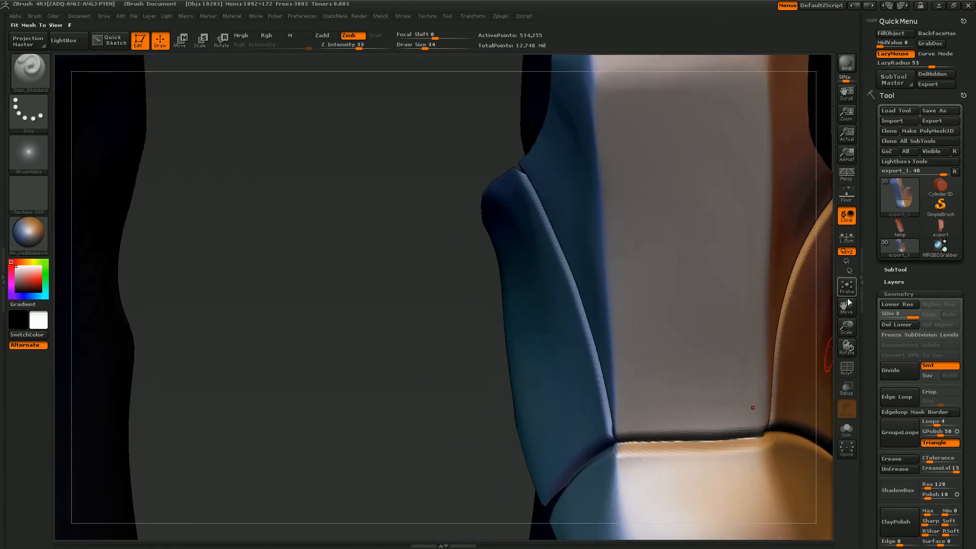
- Try another groove stroke on the plate's lower side and undo it
left_click(847, 288)
left_click_drag(846, 328, 664, 347)
left_click_drag(847, 347, 840, 389)
left_click_drag(706, 422, 750, 438)
mouse_move(492, 475)
left_mouse_down()
mouse_move(460, 441)
mouse_move(422, 428)
left_mouse_up()
key("ctrl+z")
- Reduce the draw size to 14 and try curved groove strokes from the lower groove up the plate's side
left_click_drag(846, 348, 813, 325)
left_click_drag(690, 387, 661, 380)
left_click_drag(847, 307, 850, 132)
left_click_drag(849, 328, 843, 335)
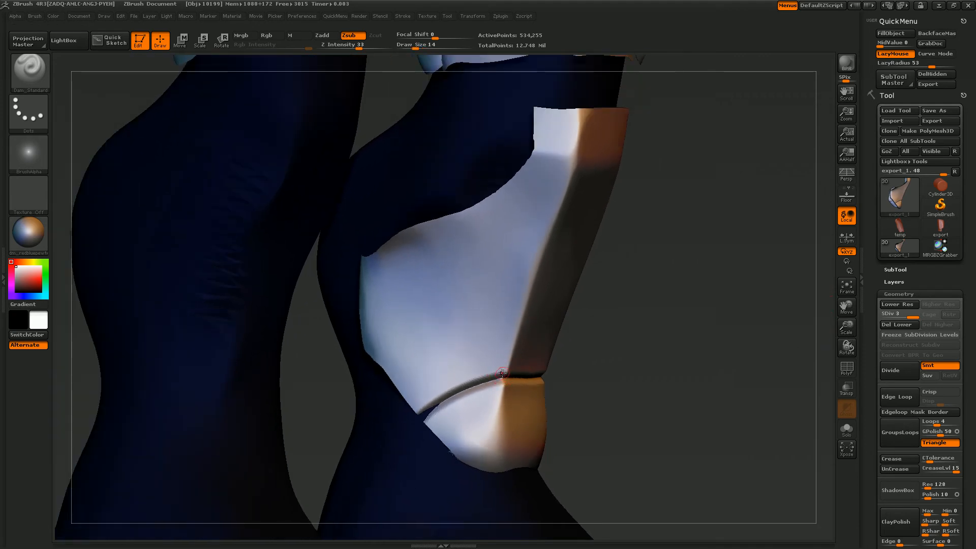
mouse_move(497, 354)
left_mouse_down()
mouse_move(422, 247)
mouse_move(370, 211)
left_mouse_up()
mouse_move(682, 378)
left_mouse_down()
mouse_move(636, 369)
mouse_move(703, 387)
mouse_move(755, 385)
left_mouse_up()
left_click_drag(702, 368, 525, 361)
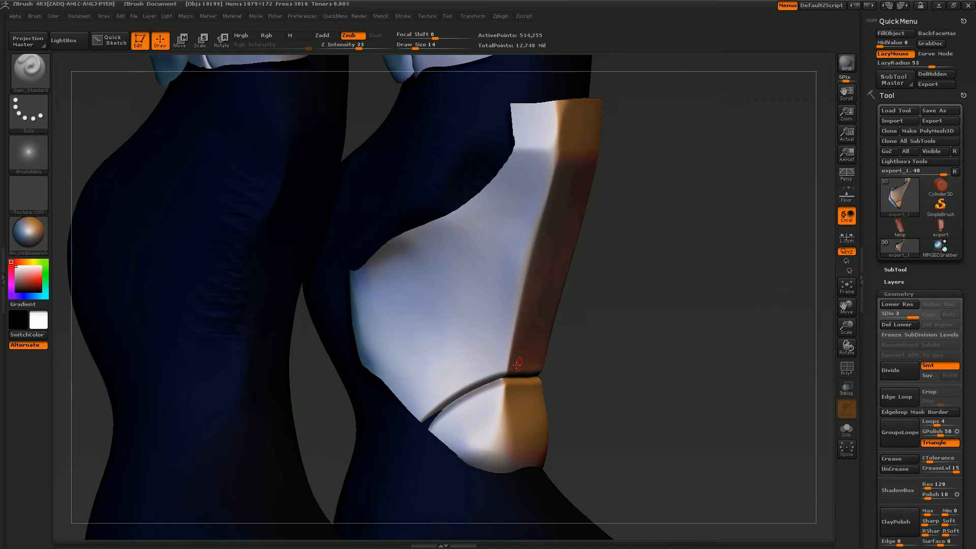
left_click_drag(507, 296, 458, 223)
- Carve a curved groove separating the side flare, running from the lower groove's corner up to the plate's side notch
left_click_drag(738, 353, 681, 359)
mouse_move(506, 350)
left_mouse_down()
mouse_move(490, 257)
mouse_move(407, 209)
left_mouse_up()
key("ctrl+z")
mouse_move(500, 374)
left_mouse_down()
mouse_move(485, 277)
mouse_move(407, 221)
left_mouse_up()
mouse_move(726, 383)
left_mouse_down()
mouse_move(696, 382)
mouse_move(713, 378)
left_mouse_up()
left_click_drag(844, 326, 818, 232)
left_click_drag(846, 327, 804, 417)
- Sharpen the edges of the plate's upper front band with the Pinch brush at draw size 54
key("b")
key("p")
key("i")
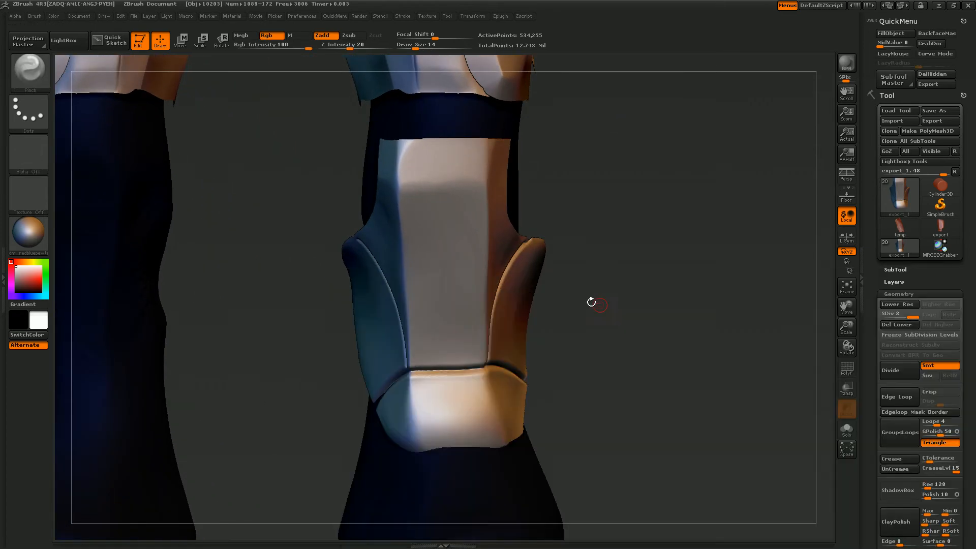
left_click_drag(430, 186, 450, 174)
mouse_move(384, 186)
left_mouse_down()
mouse_move(400, 163)
mouse_move(393, 155)
left_mouse_up()
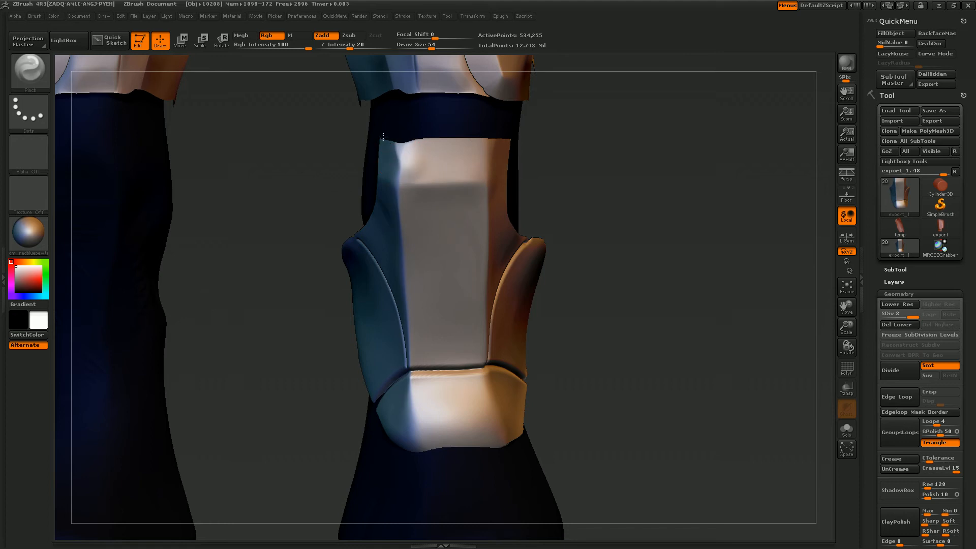
- Flatten the upper front band and the adjoining side surface with the hPolish brush
key("b")
key("h")
key("p")
mouse_move(407, 165)
left_mouse_down()
mouse_move(407, 157)
mouse_move(423, 161)
left_mouse_up()
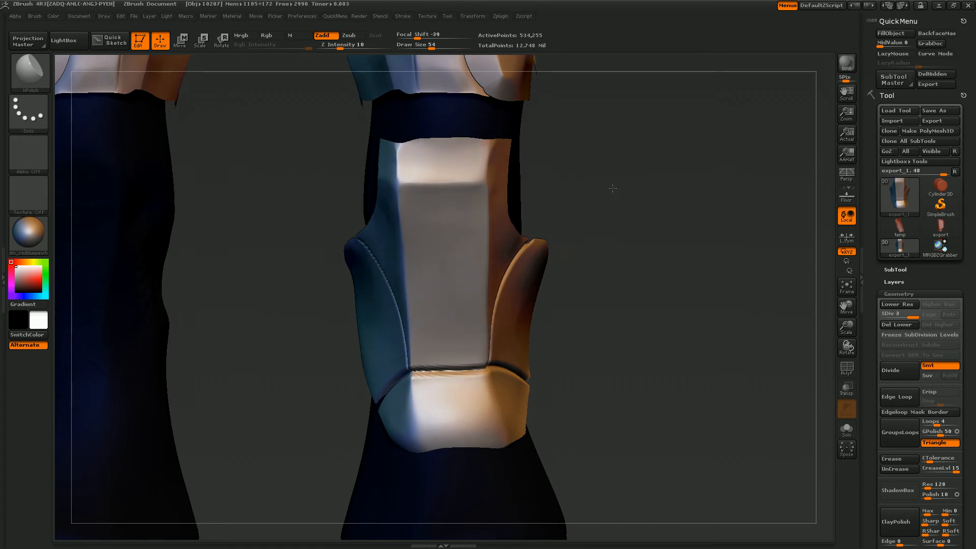
left_click_drag(614, 188, 493, 169)
left_click_drag(382, 291, 419, 258)
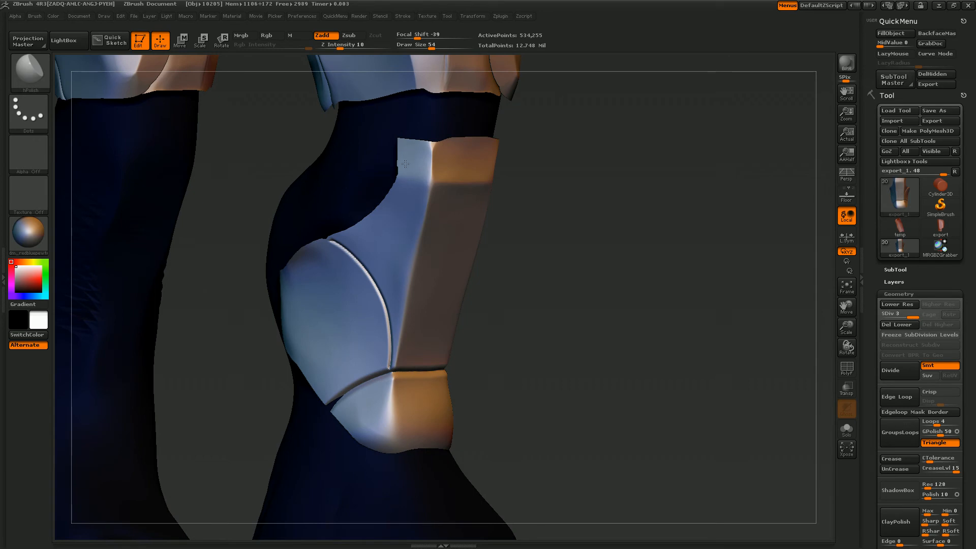
- Continue polishing the plate's upper band around its top edge and front corners
left_click_drag(583, 223, 573, 211)
left_click_drag(451, 145, 456, 144)
left_click_drag(623, 185, 589, 176)
left_click_drag(478, 151, 433, 142)
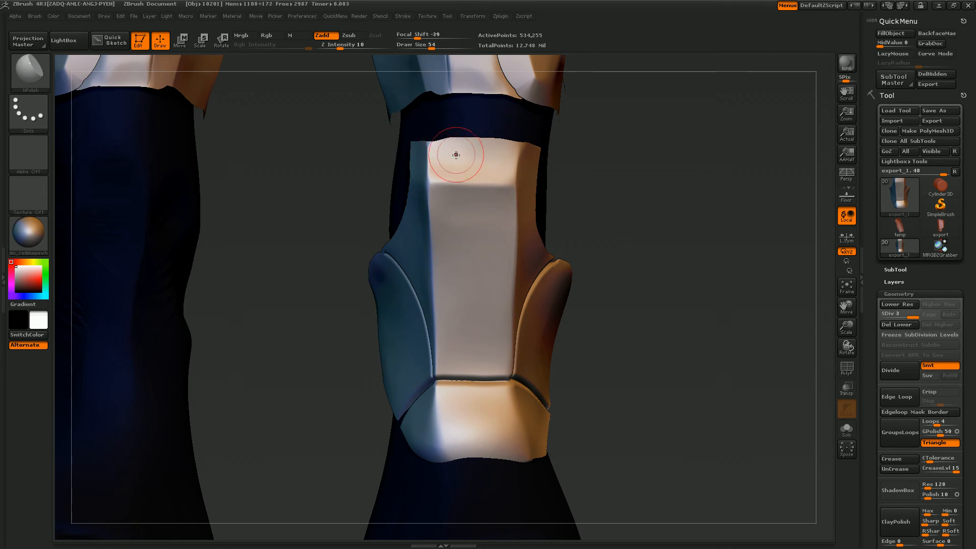
- Build a raised rim along the plate's top edge using the Inflat brush with LazyMouse, Z intensity 47 and draw size 16
key("b")
key("i")
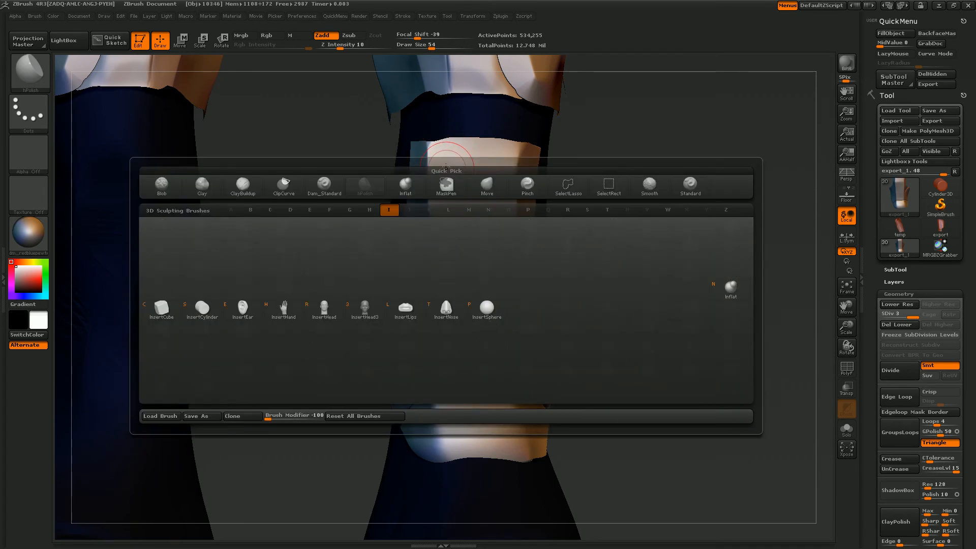
key("n")
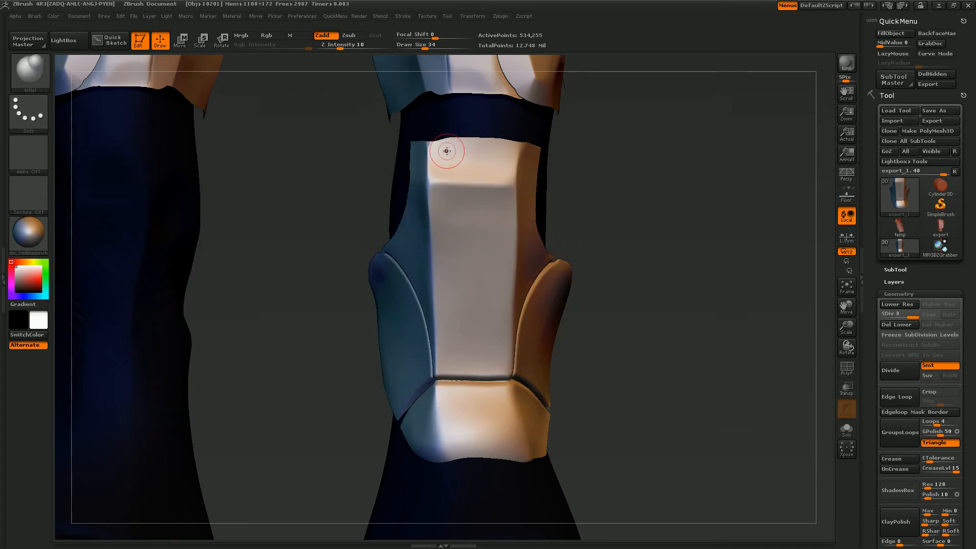
key("space")
left_click(428, 172)
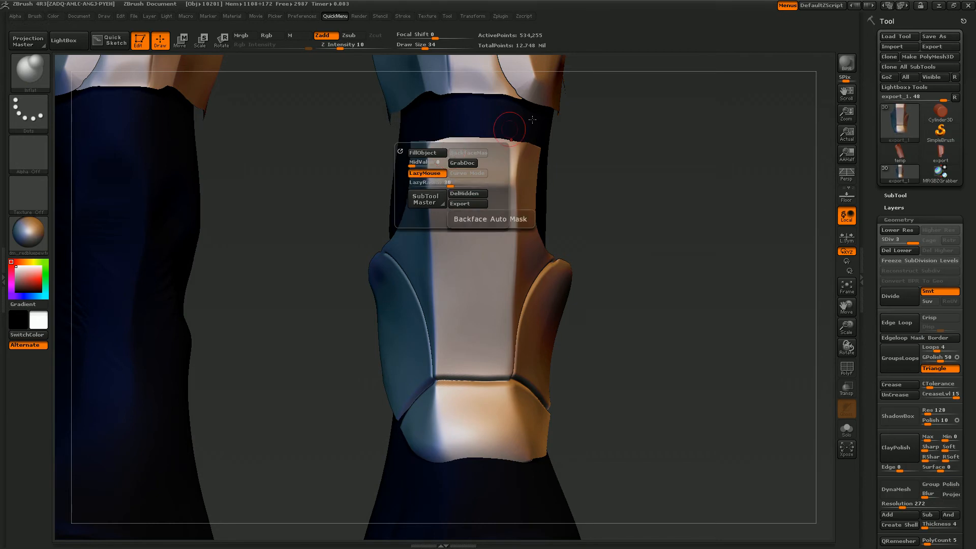
left_click_drag(610, 190, 461, 128)
left_click_drag(405, 144, 464, 140)
left_click_drag(339, 47, 416, 46)
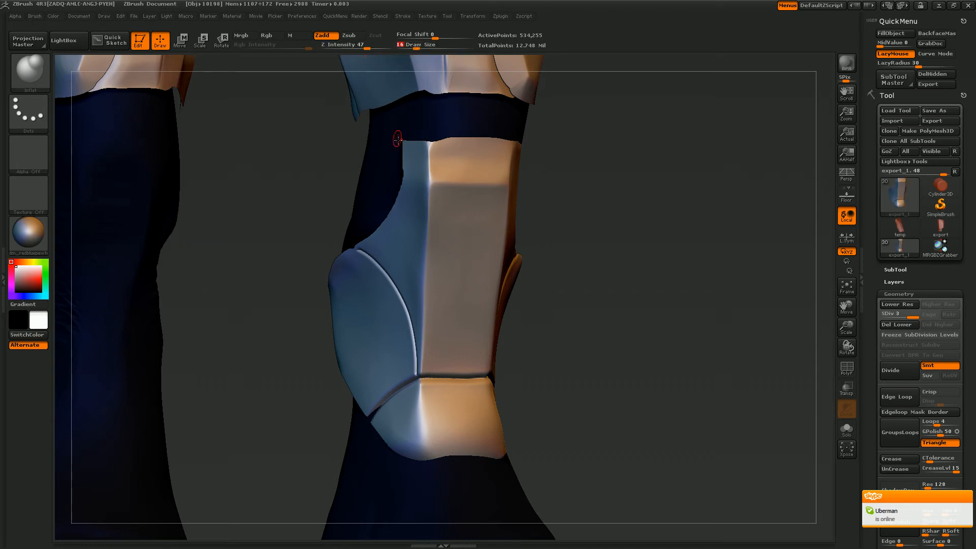
left_click_drag(411, 146, 438, 146)
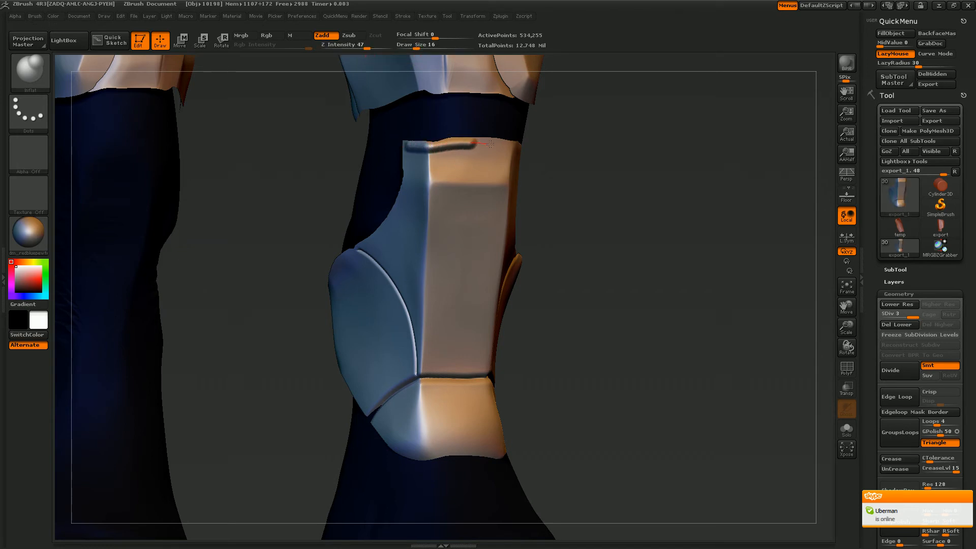
left_click_drag(604, 194, 509, 149)
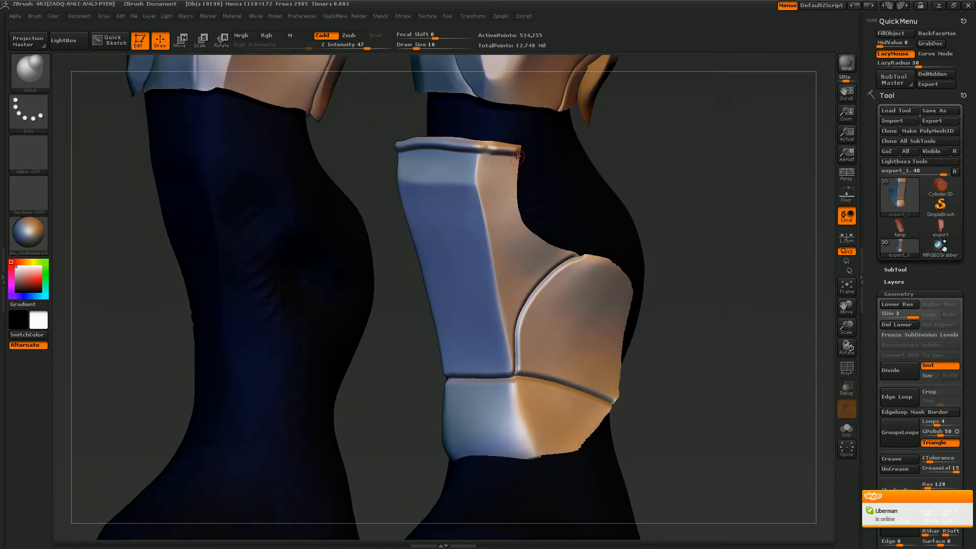
- Extend the raised rim down both upper side edges along the concave curves to the side flare grooves
left_click_drag(513, 196, 525, 233)
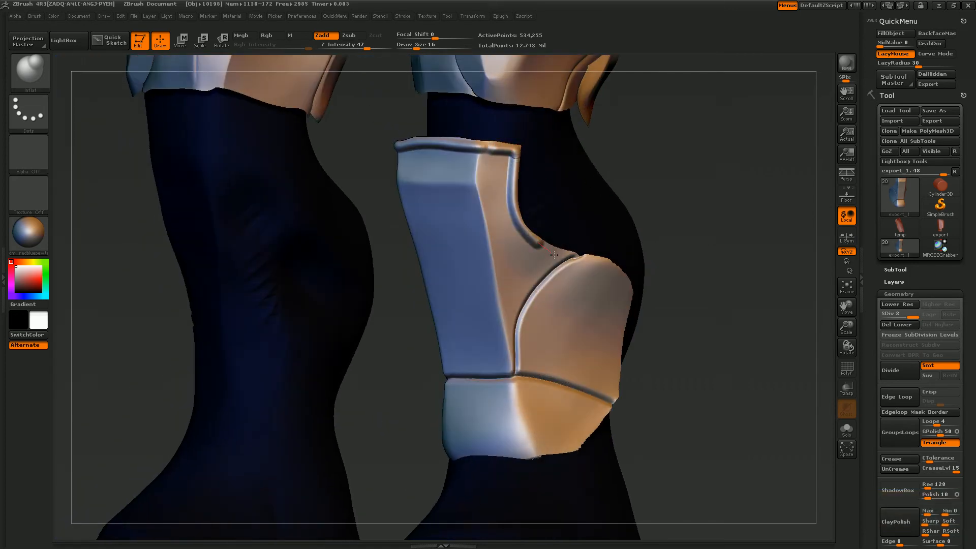
left_click_drag(616, 250, 456, 140)
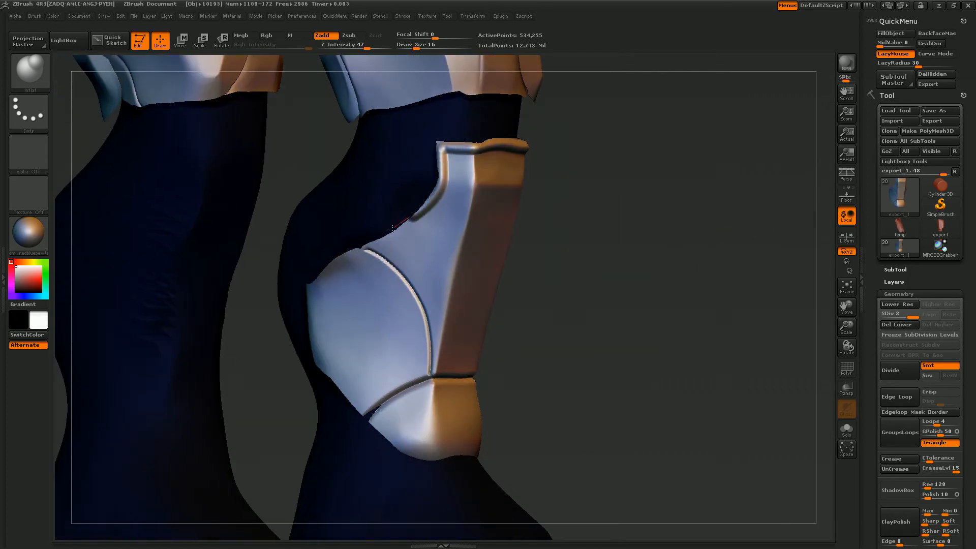
left_click_drag(410, 219, 440, 148, "shift")
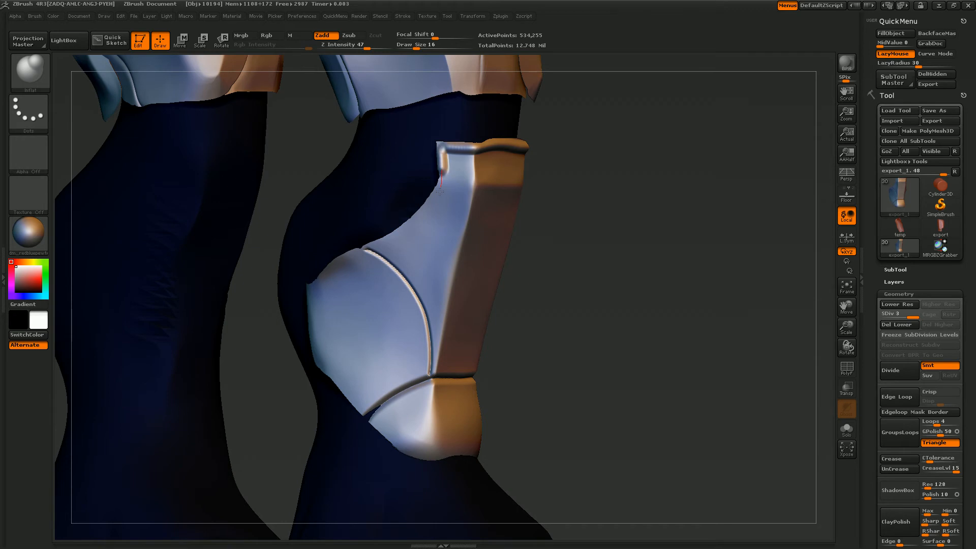
left_click_drag(363, 250, 358, 246)
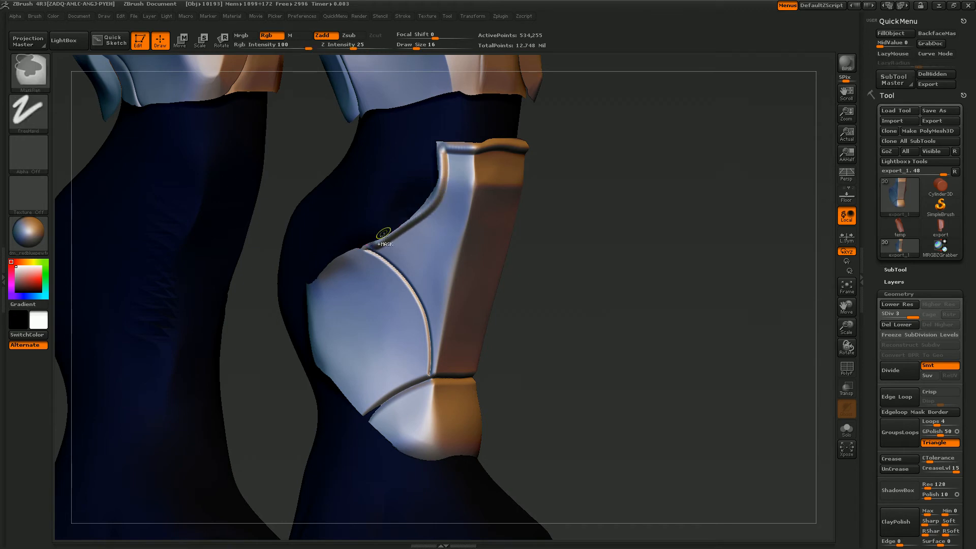
key("ctrl+z")
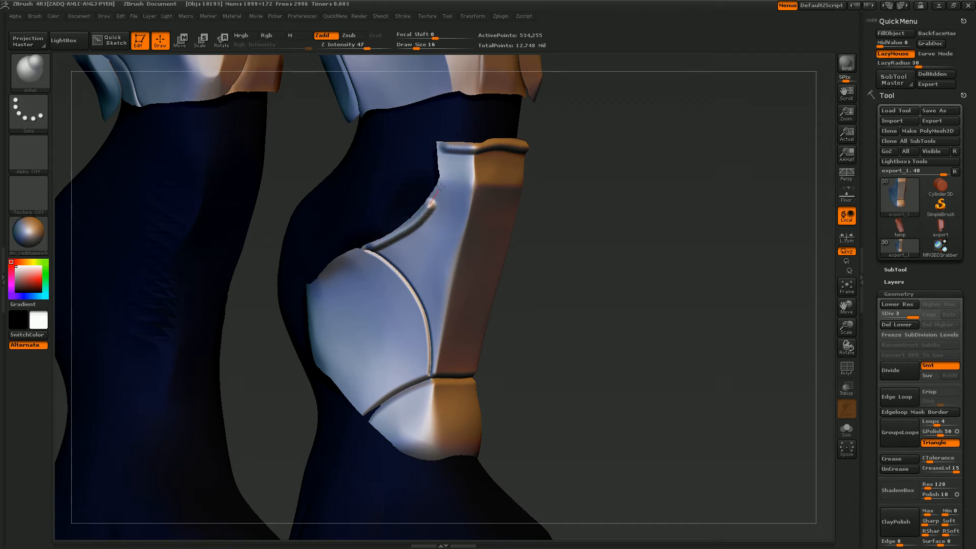
left_click_drag(689, 262, 652, 250, "shift")
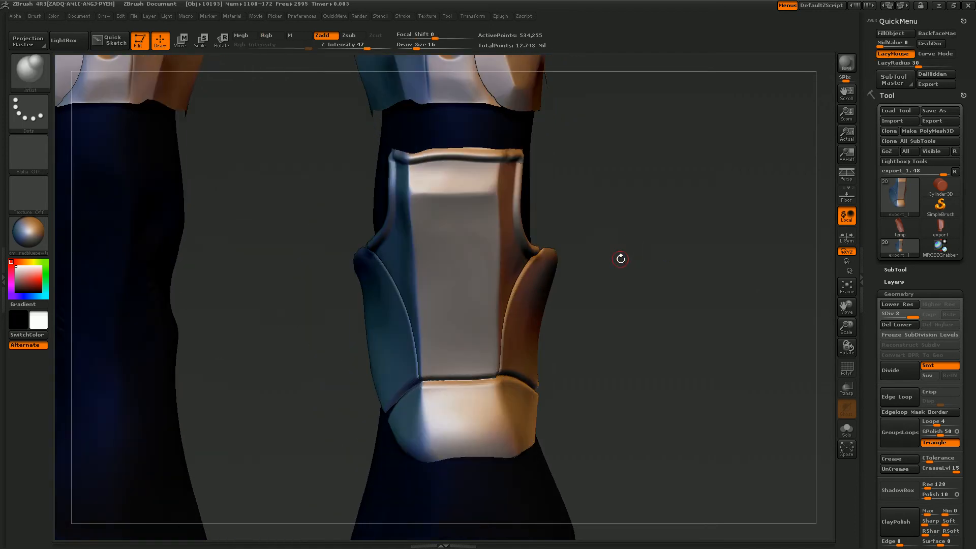
- Polish the raised top rim around its front corner with the hPolish brush
key("b")
key("h")
key("p")
left_click_drag(666, 221, 440, 115)
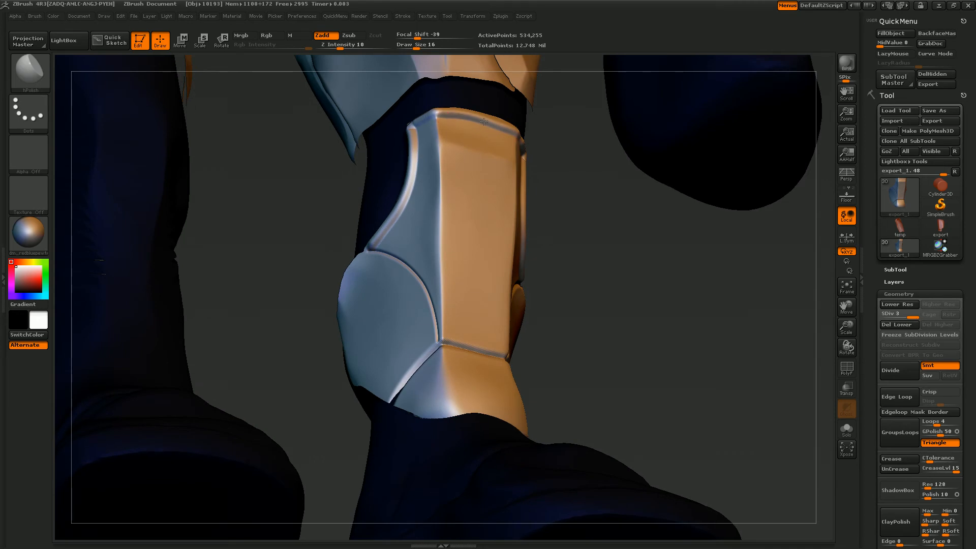
left_click_drag(617, 206, 633, 307)
- Reshape the plate's top edge with the Move brush, using draw size 106 and focal shift 64
key("b")
key("m")
key("v")
key("]")
key("]")
left_click_drag(448, 114, 451, 105)
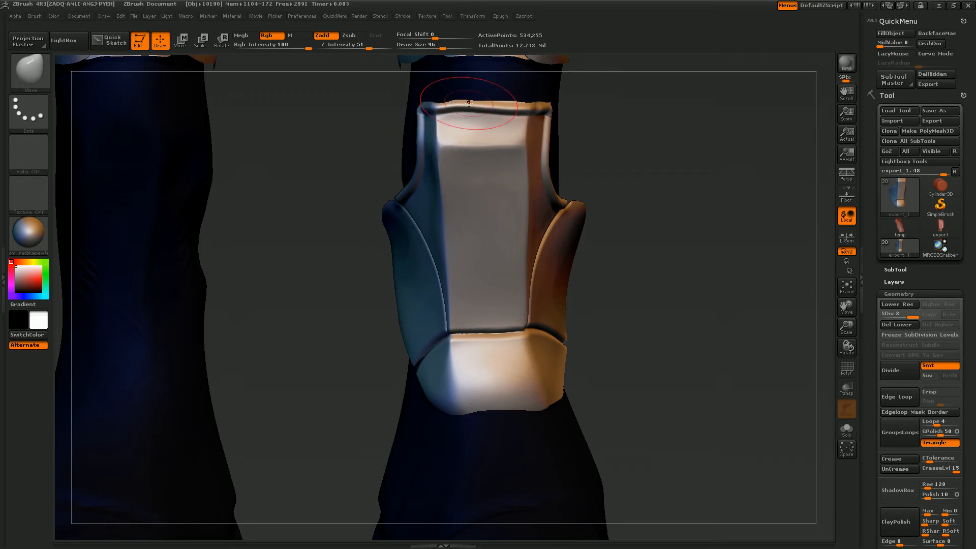
left_click_drag(440, 45, 445, 46)
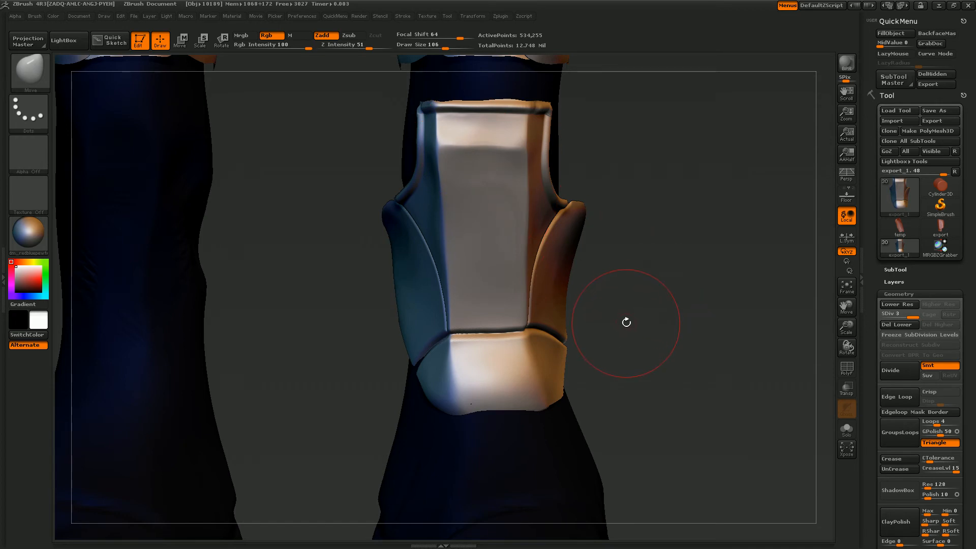
- Tighten the groove above the lower front segment with the Pinch brush at draw size 56, following it around the side
key("b")
key("p")
key("i")
key("bracketleft")
key("bracketleft")
key("bracketleft")
key("bracketleft")
key("bracketleft")
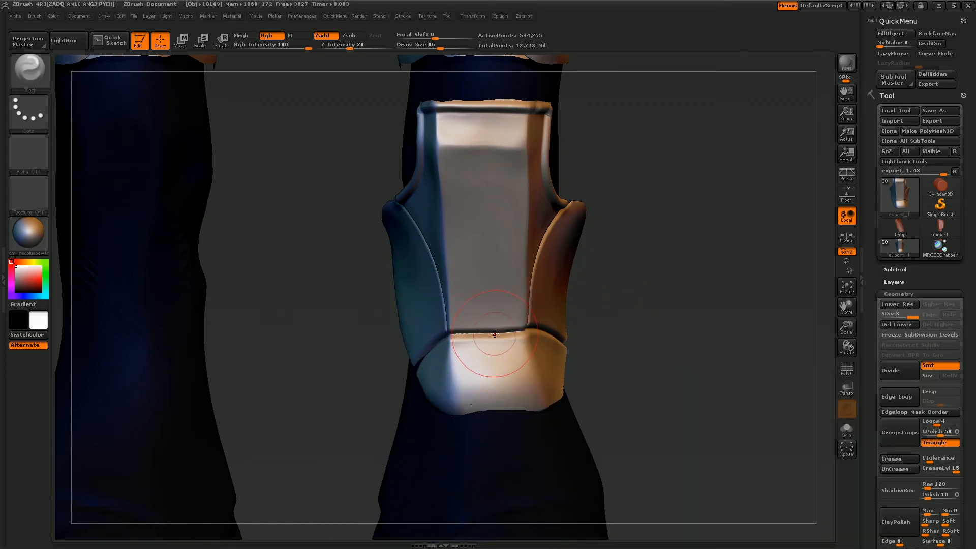
mouse_move(660, 339)
left_mouse_down()
mouse_move(579, 341)
mouse_move(778, 323)
left_mouse_up()
left_click_drag(686, 323, 644, 328)
left_click_drag(462, 341, 430, 353)
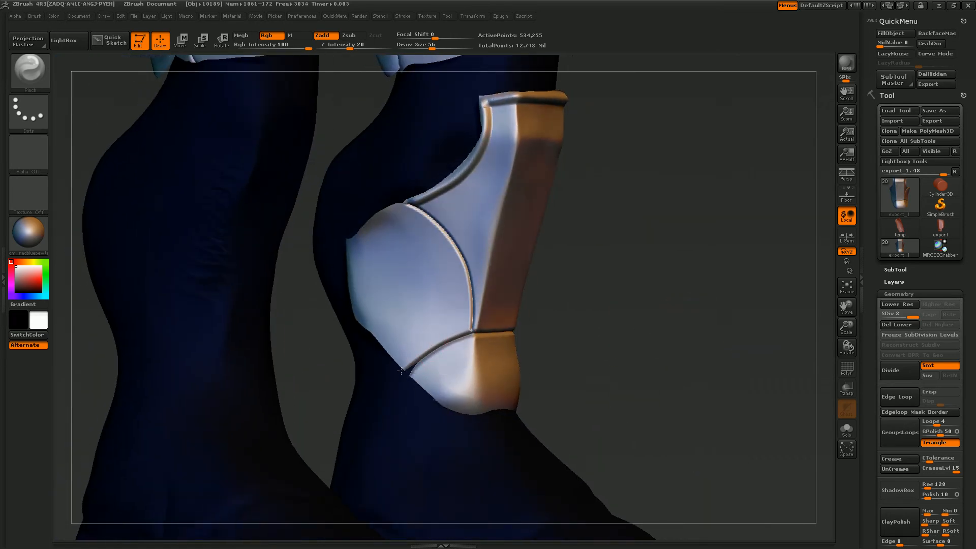
- Pinch the curved side flare groove, the raised rim along the concave side edge and the upper front edges
left_click_drag(436, 213, 461, 307)
mouse_move(641, 270)
left_mouse_down()
mouse_move(617, 257)
mouse_move(649, 283)
mouse_move(630, 277)
left_mouse_up()
mouse_move(494, 110)
left_mouse_down()
mouse_move(495, 134)
mouse_move(408, 199)
left_mouse_up()
mouse_move(677, 257)
left_mouse_down()
mouse_move(644, 264)
mouse_move(641, 255)
left_mouse_up()
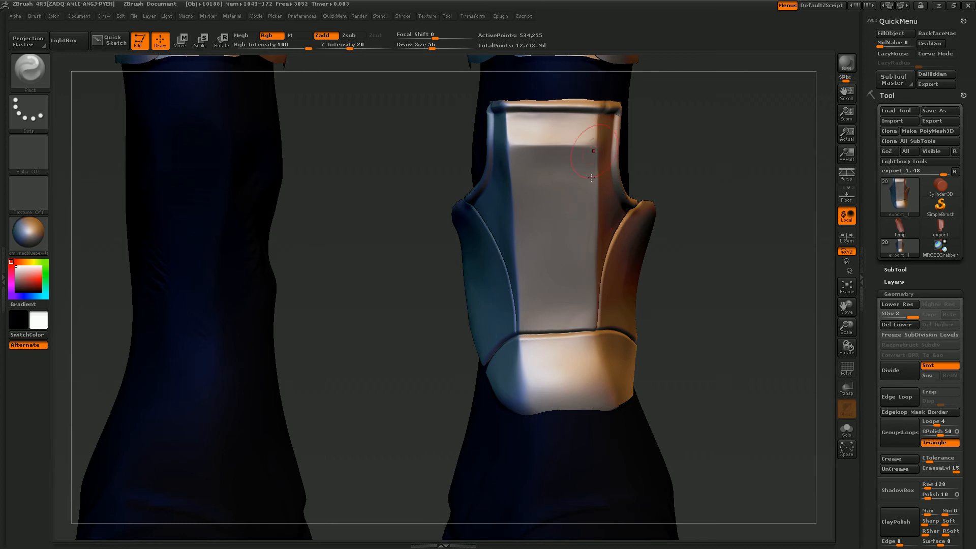
mouse_move(767, 350)
left_mouse_down()
mouse_move(808, 358)
mouse_move(692, 368)
left_mouse_up()
- Puff out the lower front segment with the Inflat brush at draw size 86 and Z intensity 9
key("b")
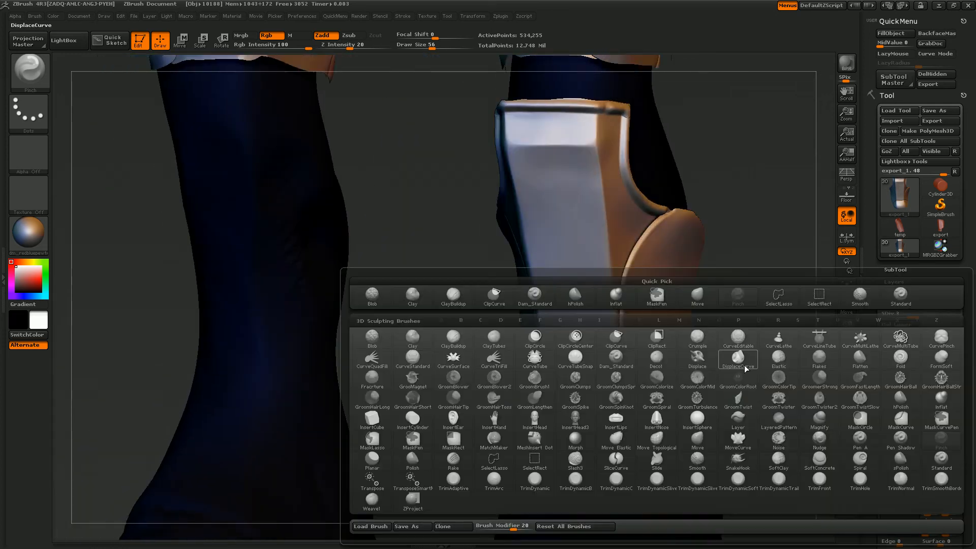
key("i")
key("n")
key("bracketright")
key("bracketright")
key("bracketright")
left_click_drag(753, 374, 826, 388)
left_click_drag(551, 391, 601, 391)
key("ctrl+z")
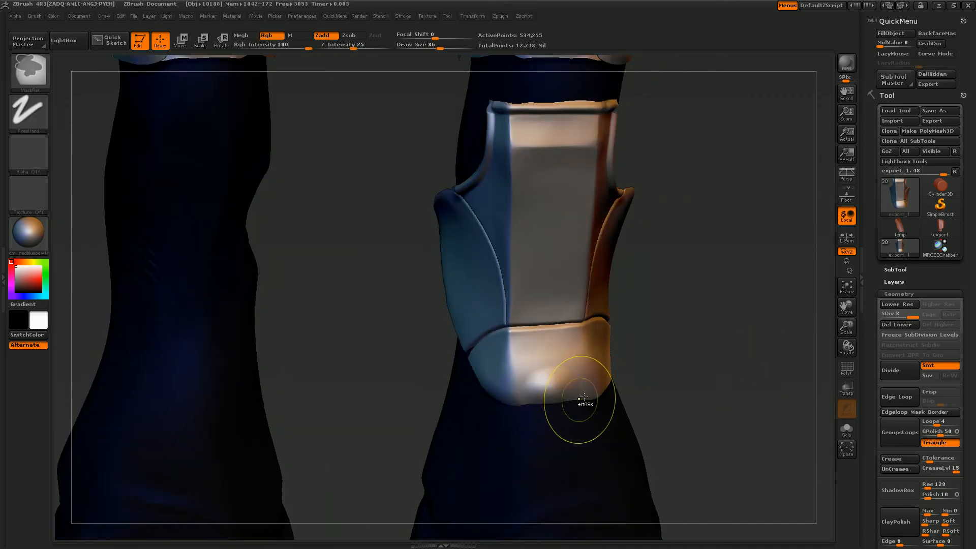
key("space")
left_click(581, 415)
left_click(348, 45)
type("9")
key("Return")
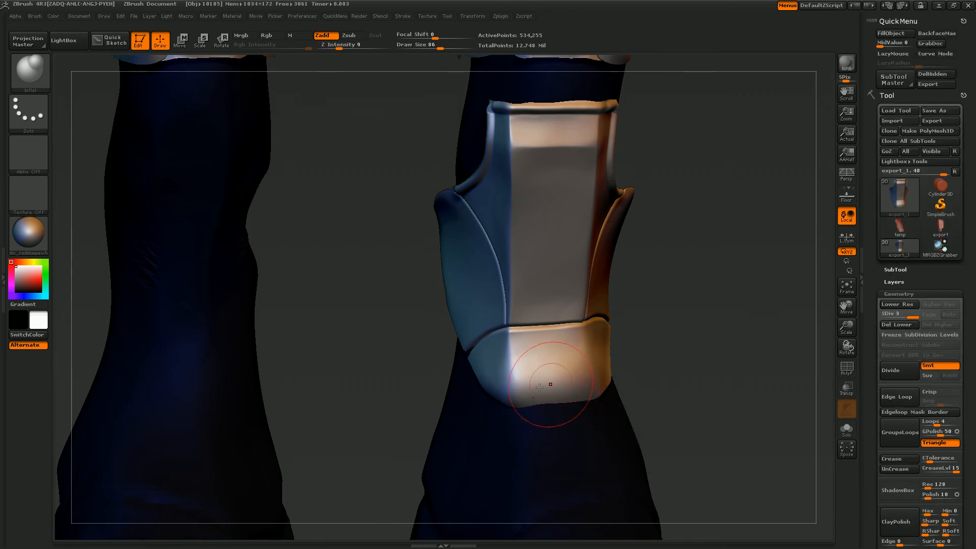
- Flatten the side faces of the lower segment on both sides with the hPolish brush
key("b")
key("h")
key("p")
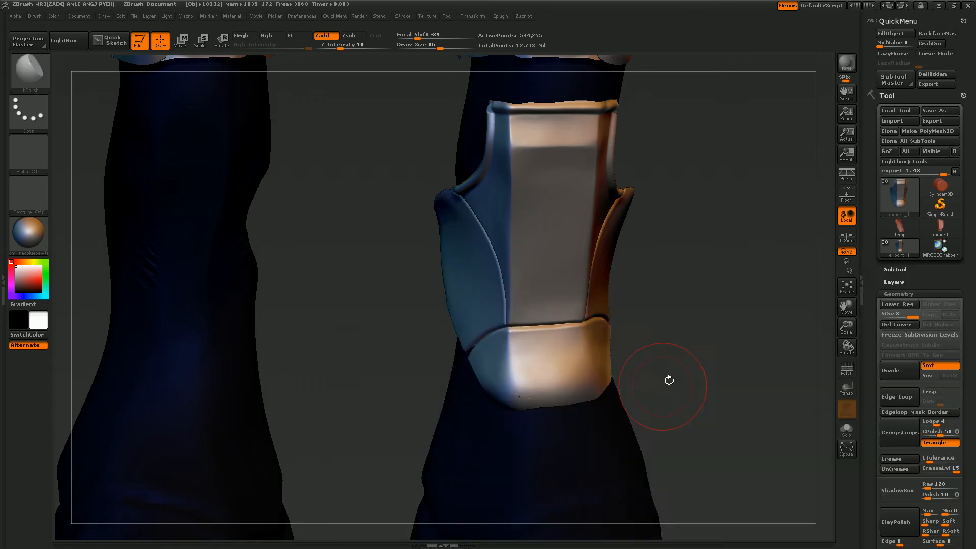
left_click_drag(659, 344, 503, 374)
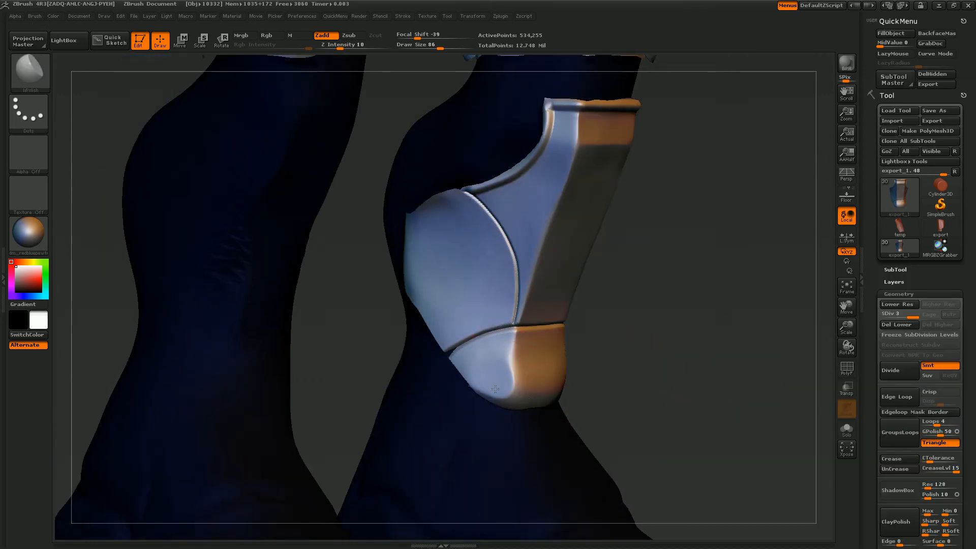
left_click_drag(693, 382, 599, 370)
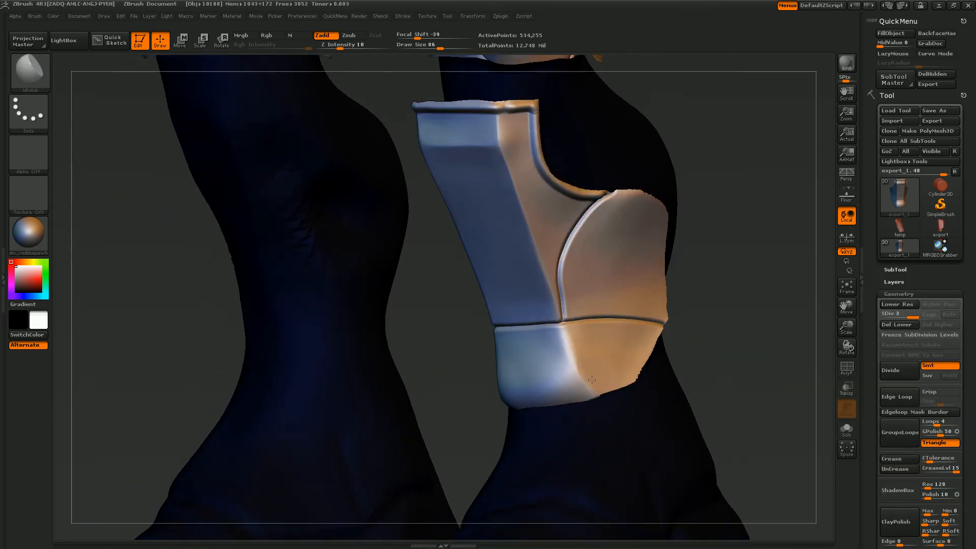
- Punch a round hole into one side face of the lower segment with the TrimHole brush at draw size 36
key("b")
key("t")
key("h")
mouse_move(625, 375)
left_mouse_down()
mouse_move(599, 386)
mouse_move(649, 388)
mouse_move(604, 374)
left_mouse_up()
key("bracketleft")
key("bracketleft")
key("bracketleft")
key("bracketleft")
key("bracketleft")
left_click(595, 366)
key("ctrl+z")
left_click_drag(732, 354, 628, 359)
left_click(592, 367)
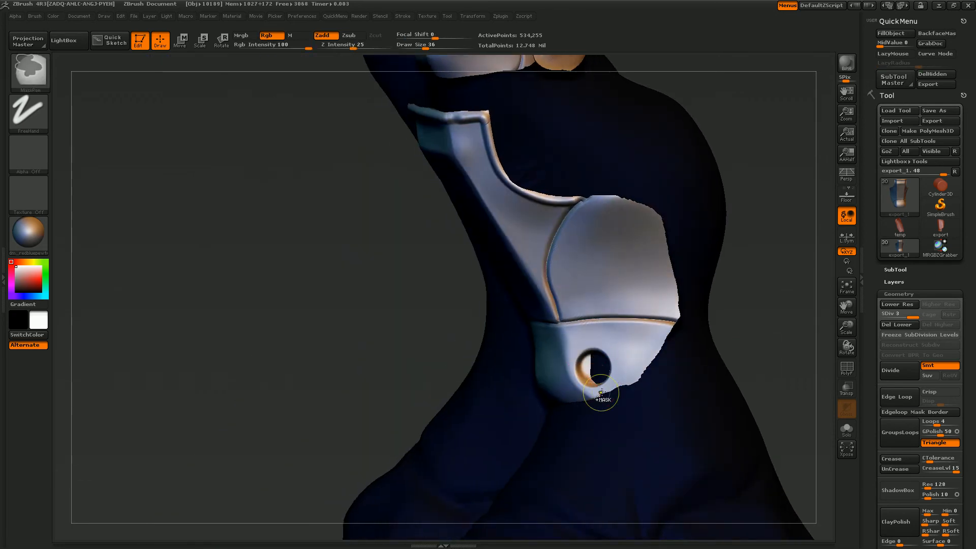
- Punch a matching hole into the opposite side face of the lower segment and make the body subtool active
left_click_drag(279, 342, 492, 346)
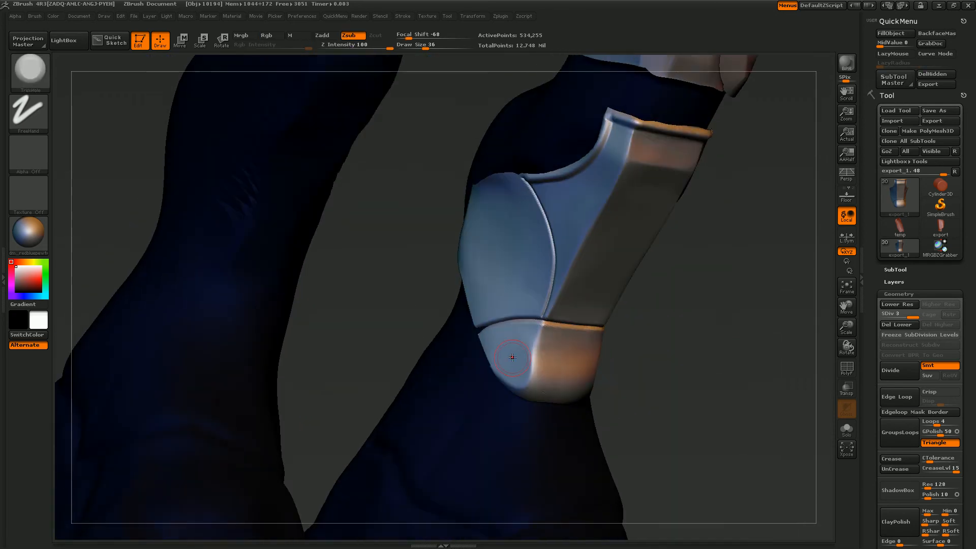
left_click(513, 356)
left_click_drag(690, 379, 620, 470)
key("ctrl+z")
left_click(622, 465, "alt")
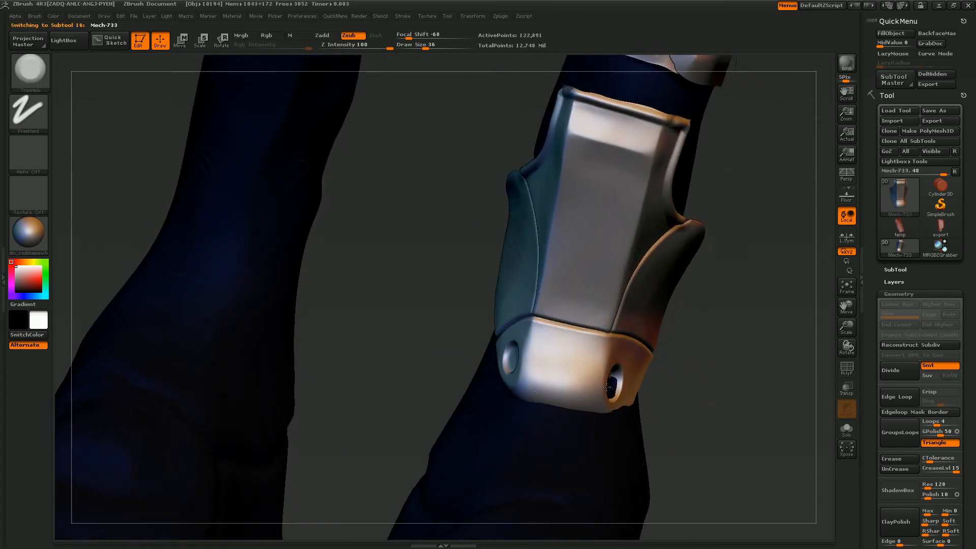
left_click_drag(692, 397, 743, 385, "shift")
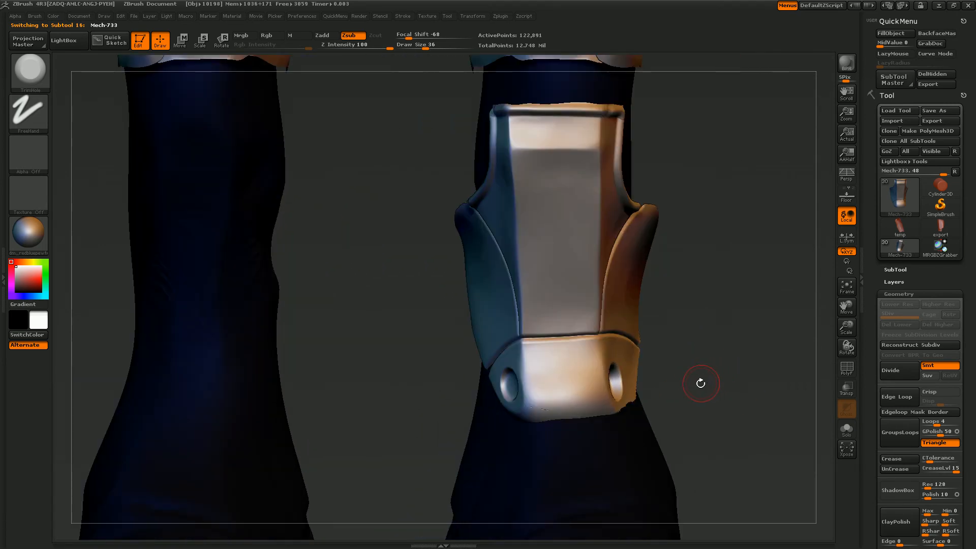
mouse_move(754, 380)
left_mouse_down()
mouse_move(803, 381)
mouse_move(756, 377)
left_mouse_up()
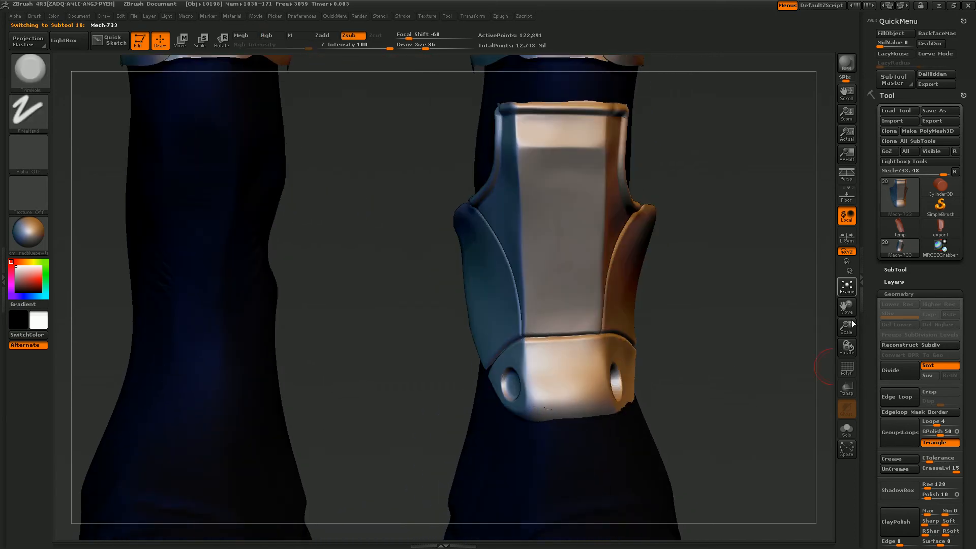
- Mirror the shin plate onto the other leg with SubTool Master
left_click(847, 288)
mouse_move(849, 327)
left_mouse_down()
mouse_move(851, 315)
mouse_move(847, 339)
left_mouse_up()
mouse_move(653, 395)
left_mouse_down()
mouse_move(682, 395)
mouse_move(607, 406)
mouse_move(667, 388)
mouse_move(648, 387)
left_mouse_up()
key("space")
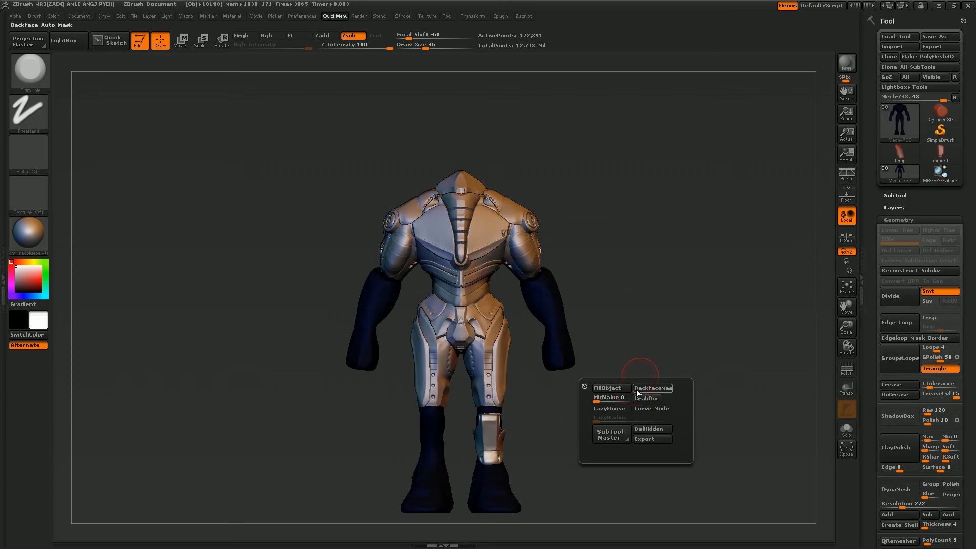
left_click(615, 433)
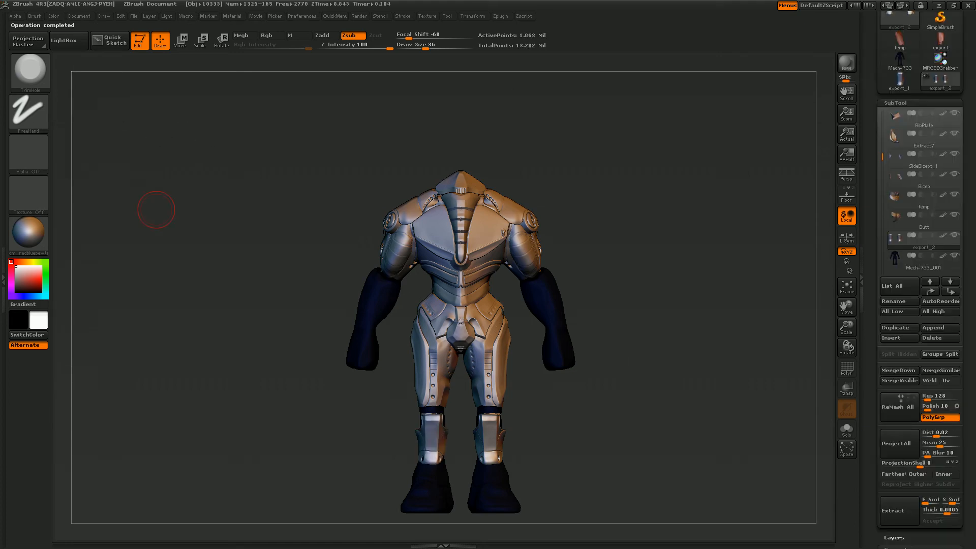
- Make the body subtool active and examine both shin plates on the whole figure from the front and side
left_click_drag(673, 425, 641, 421)
left_click(500, 493, "alt")
left_click_drag(579, 461, 608, 457)
left_click_drag(505, 453, 499, 454)
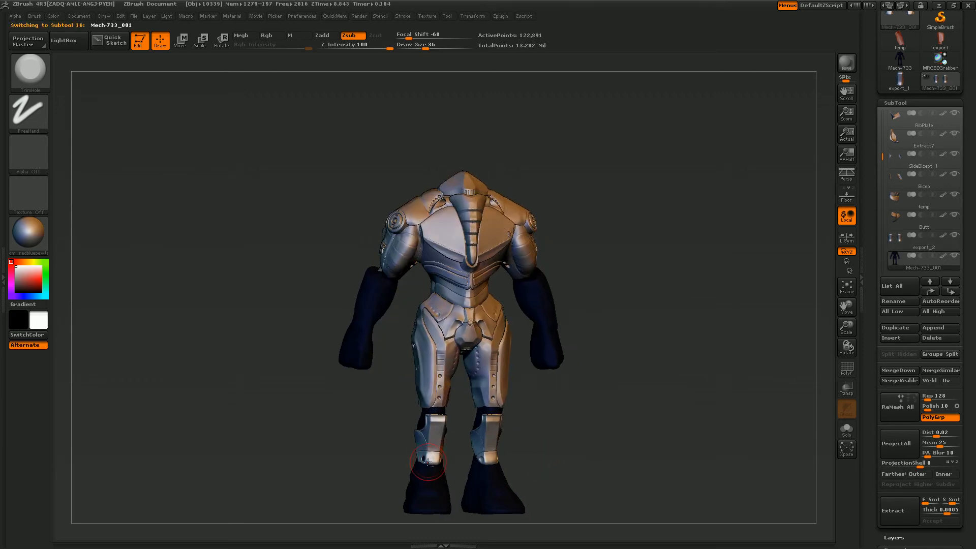
left_click_drag(560, 440, 461, 472)
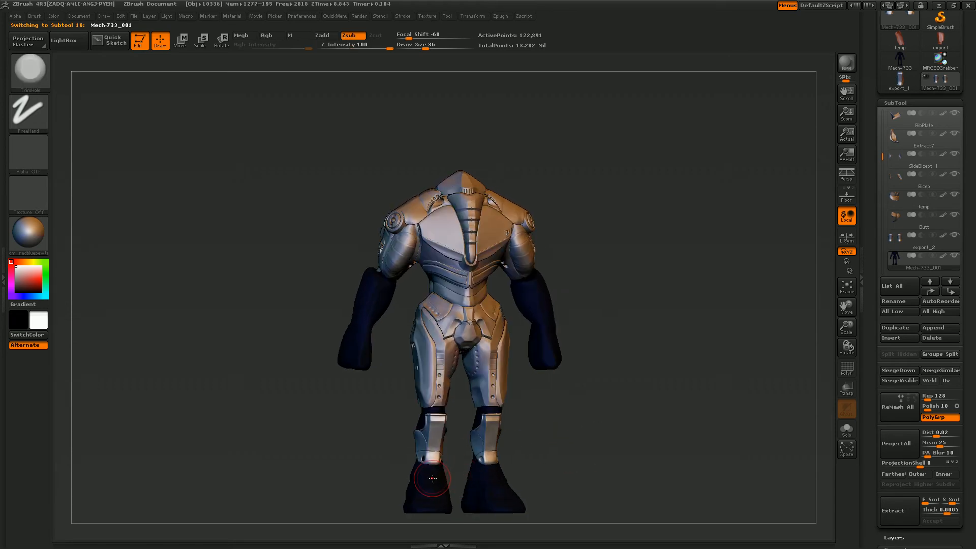
key("shift")
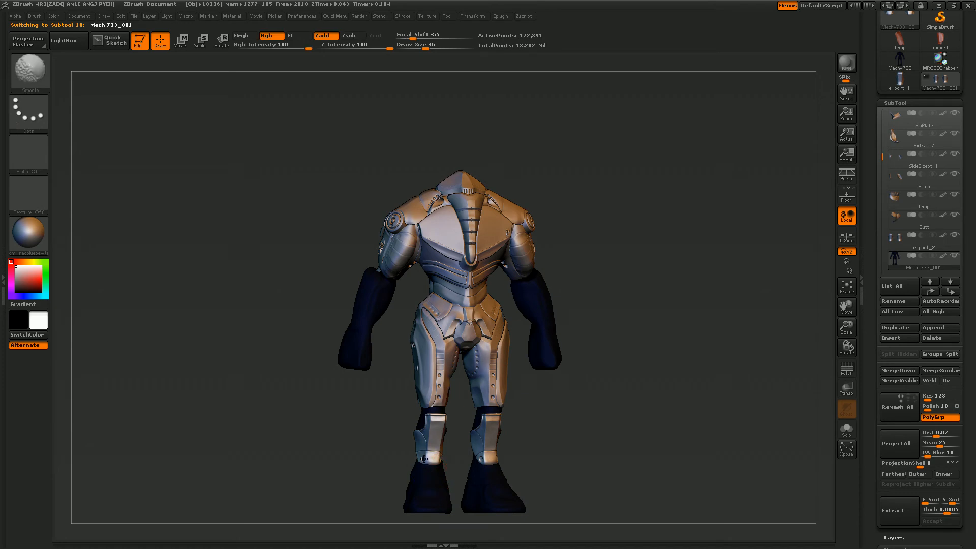
left_click_drag(510, 445, 617, 438)
key("shift")
left_click(846, 286)
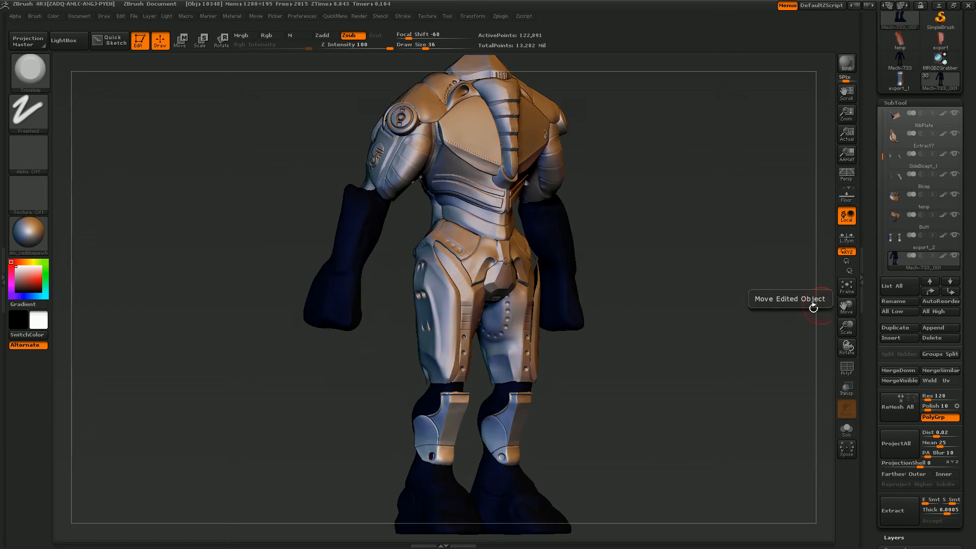
left_click(28, 72)
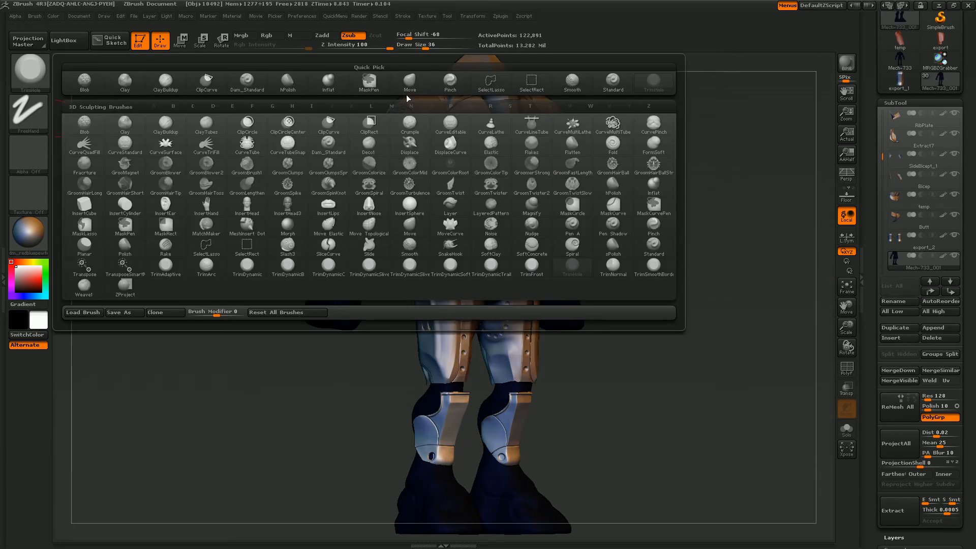
left_click(571, 81)
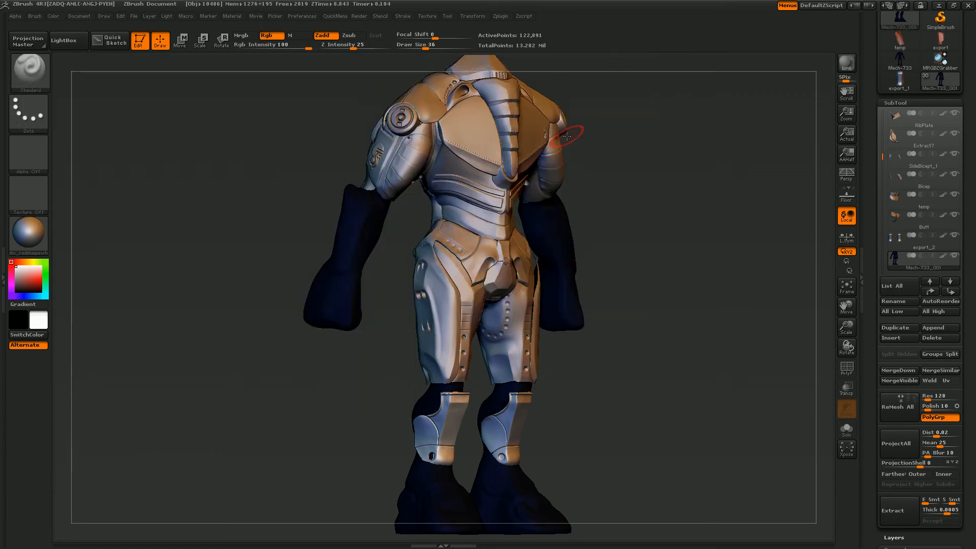
left_click_drag(641, 424, 588, 427)
left_click_drag(654, 406, 433, 456)
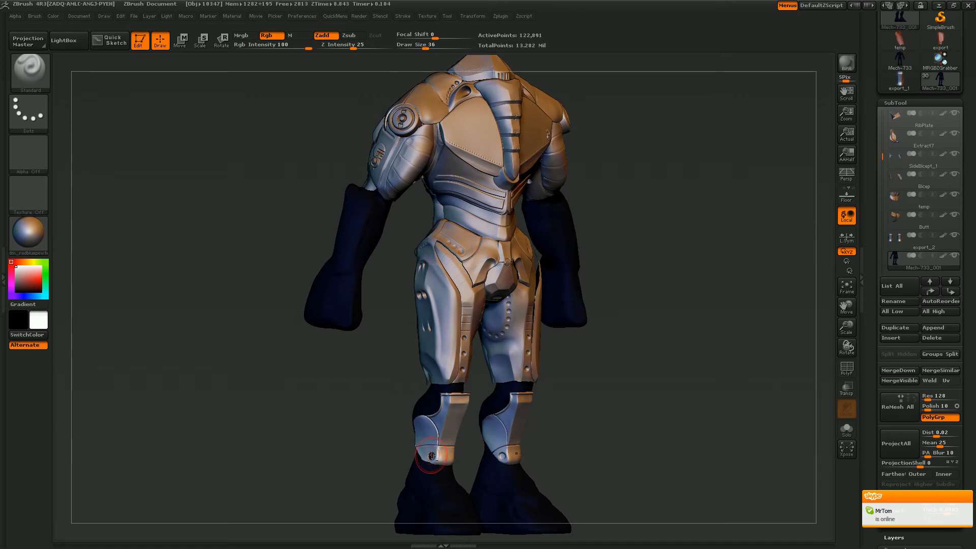
left_click_drag(628, 420, 507, 451)
left_click_drag(639, 422, 522, 406)
left_click_drag(620, 422, 624, 422)
- Choose the Move Elastic brush at draw size 86 and make the shin plate subtool active
key("b")
key("m")
key("e")
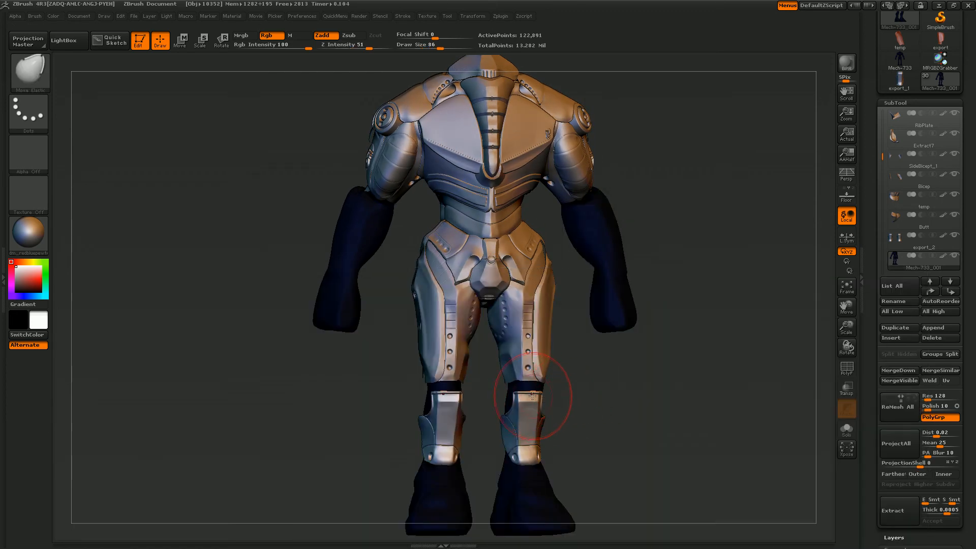
left_click_drag(581, 387, 545, 402)
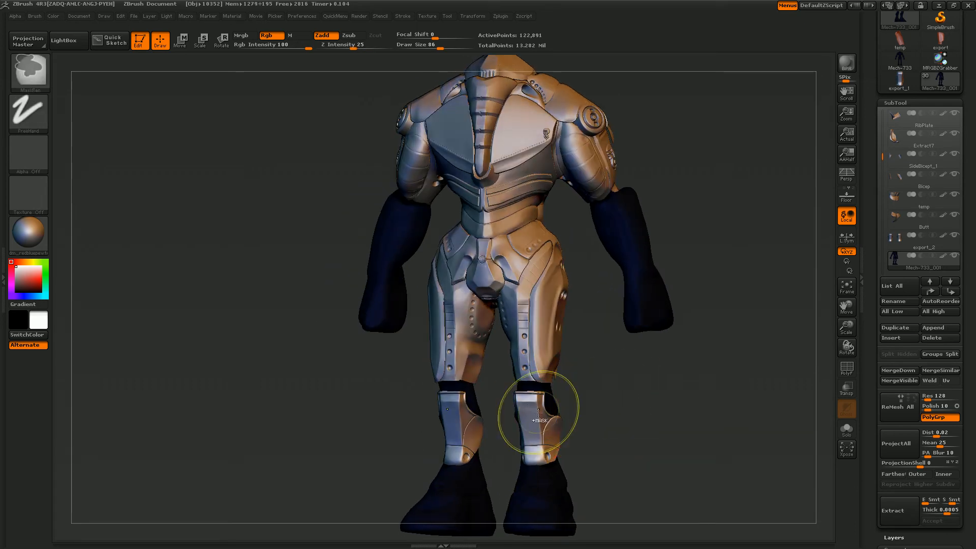
key("space")
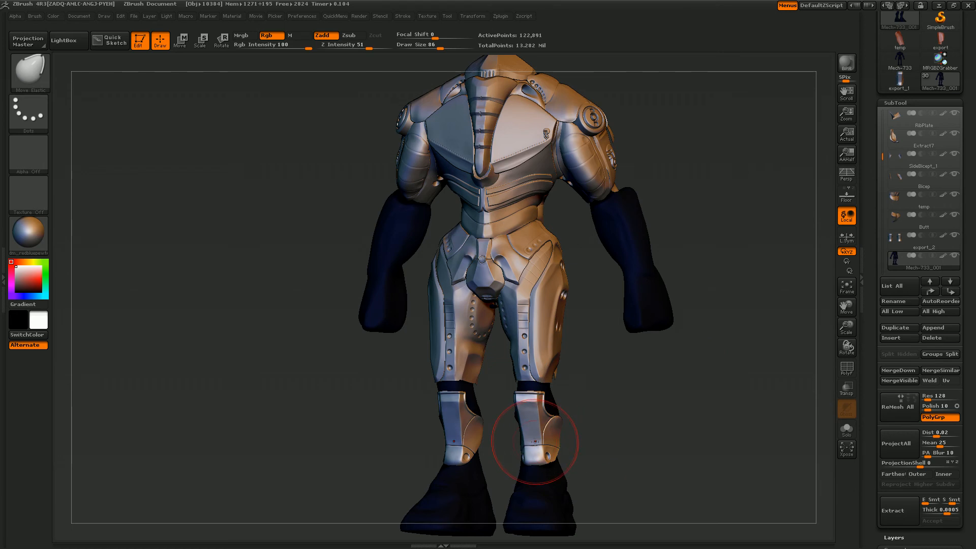
left_click(536, 440, "alt")
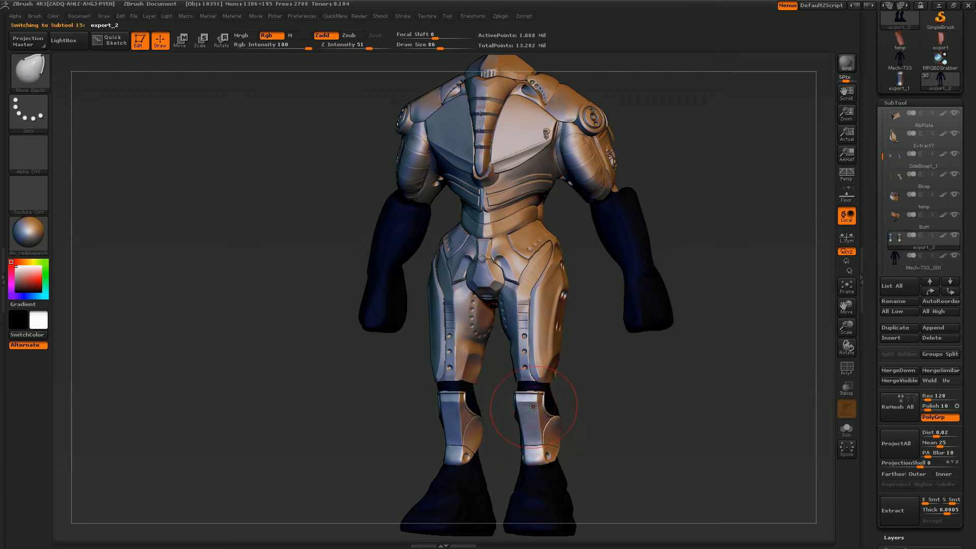
- Pull the top edges of both shin plates up to the thigh armor with the Move Elastic brush
left_click_drag(528, 401, 526, 393)
left_click_drag(623, 380, 670, 383)
left_click_drag(536, 390, 530, 386)
mouse_move(601, 402)
left_mouse_down()
mouse_move(529, 402)
mouse_move(527, 426)
mouse_move(525, 389)
left_mouse_up()
key("bracketleft")
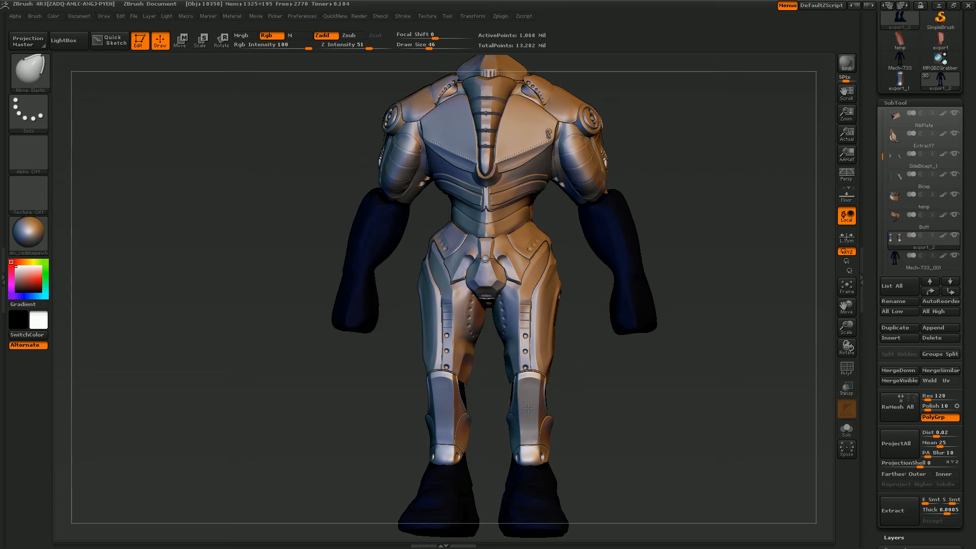
left_click_drag(621, 400, 534, 451)
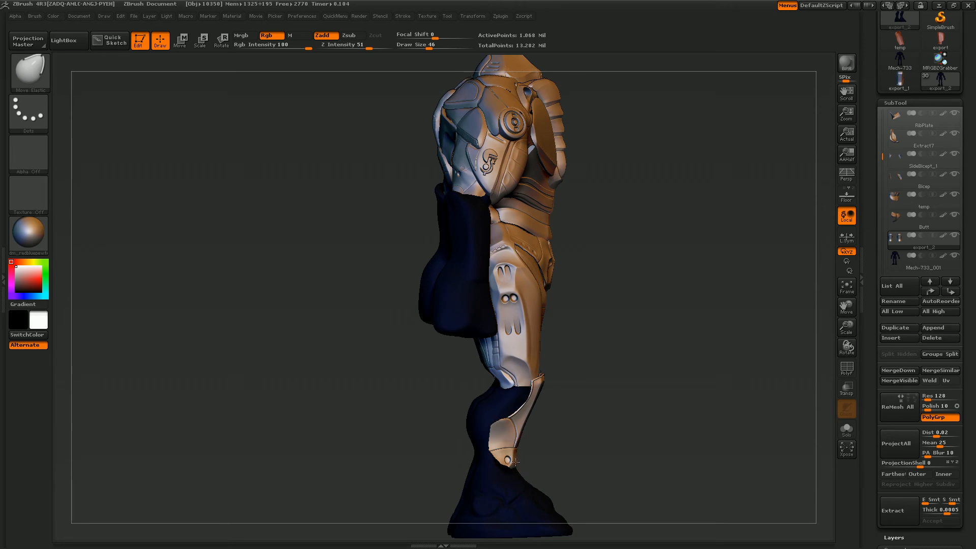
- Refine the fit of both shin plates on the legs with the Move Topological brush at draw sizes 76 and 26
key("b")
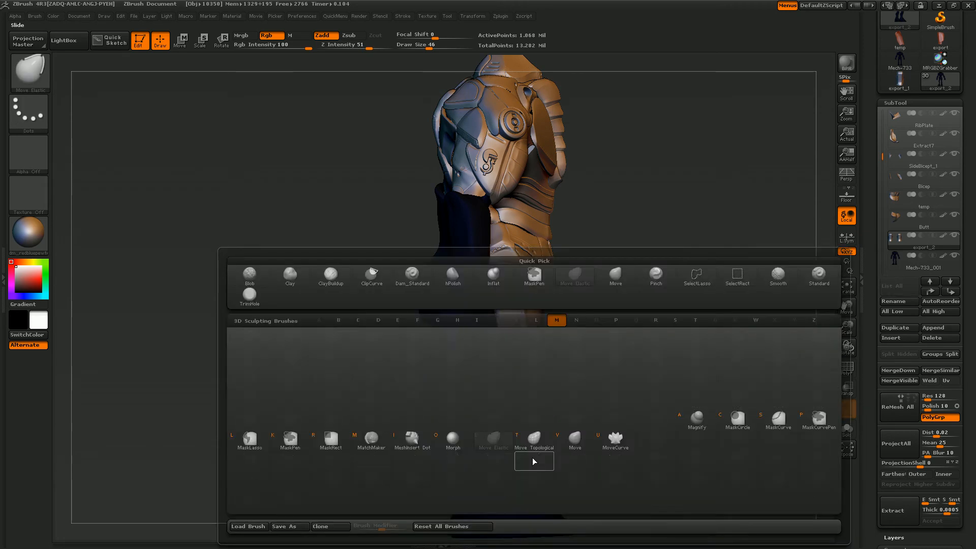
key("m")
key("v")
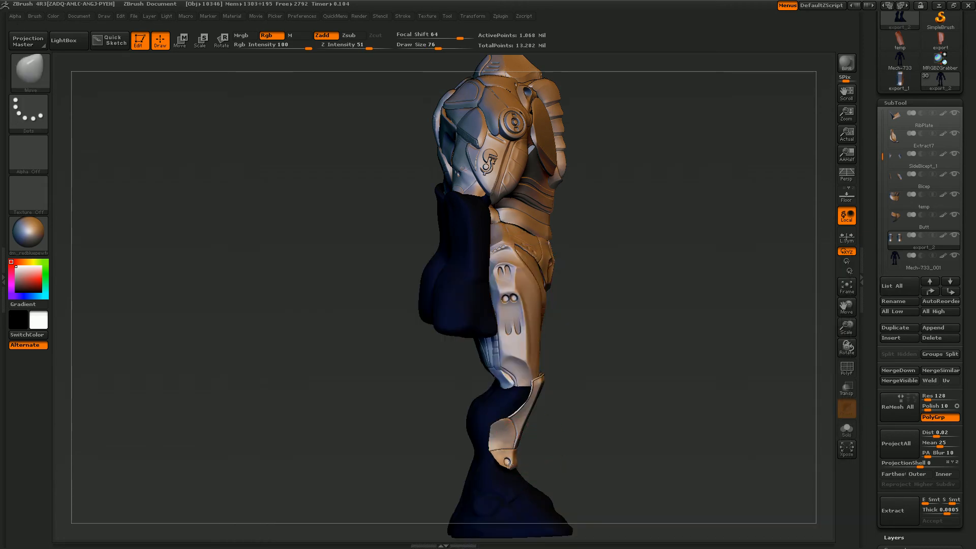
key("b")
left_click(533, 451)
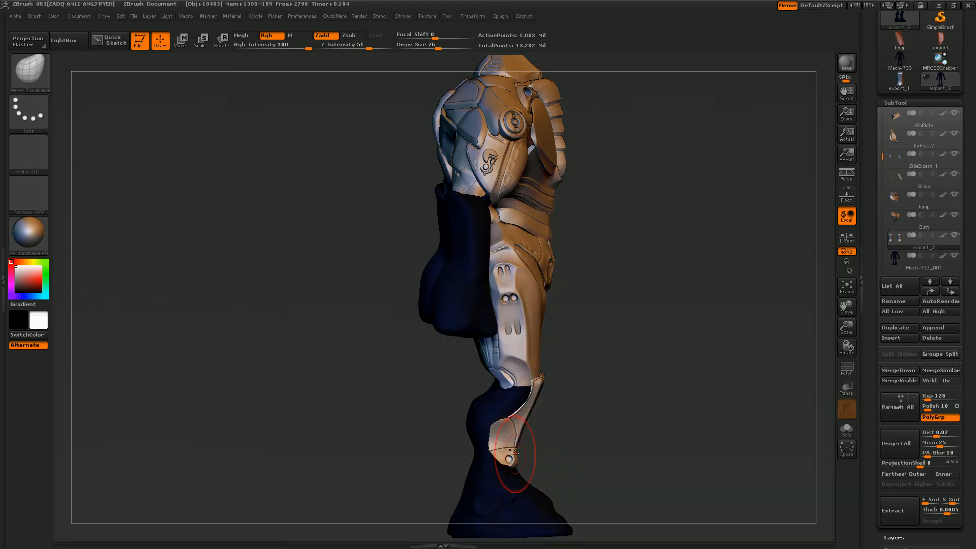
mouse_move(594, 452)
left_mouse_down()
mouse_move(560, 459)
mouse_move(508, 511)
left_mouse_up()
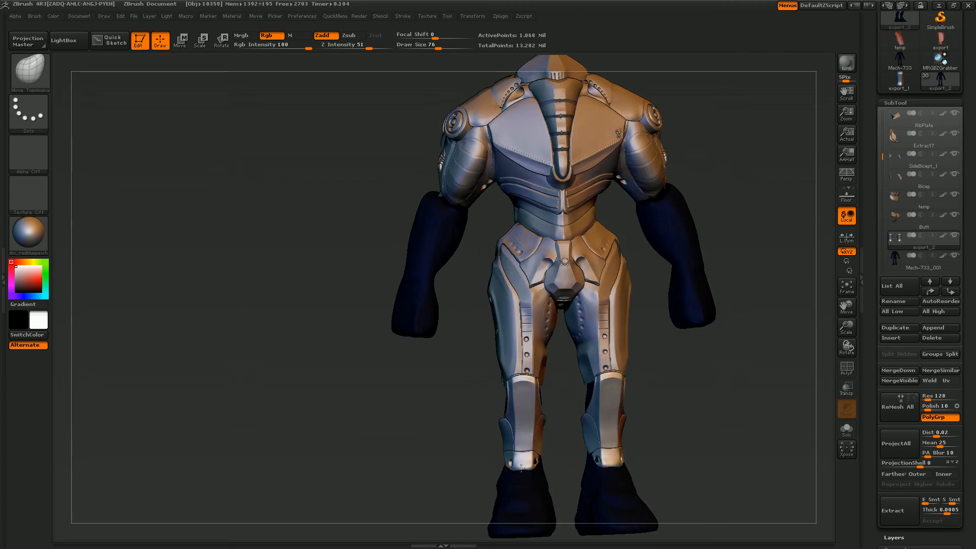
left_click_drag(620, 450, 624, 465)
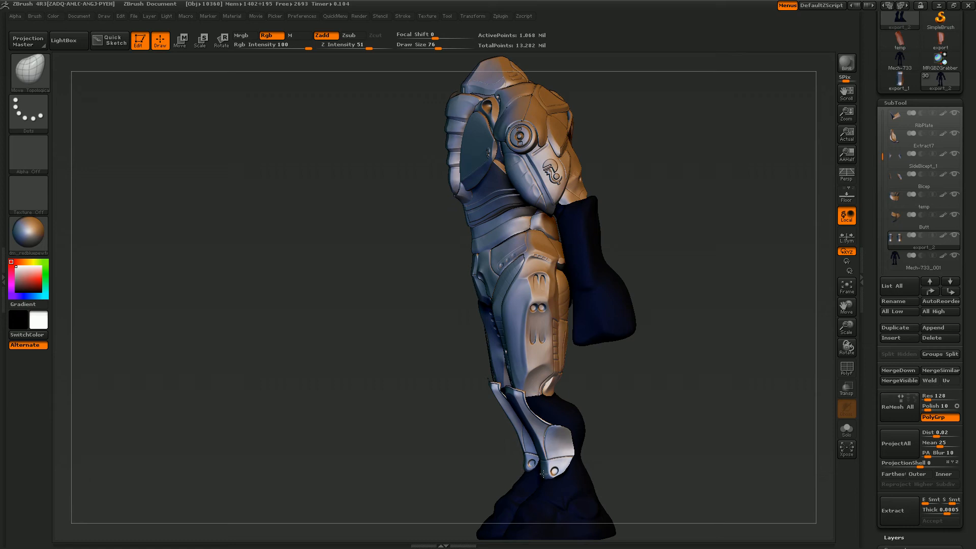
left_click_drag(627, 461, 551, 460)
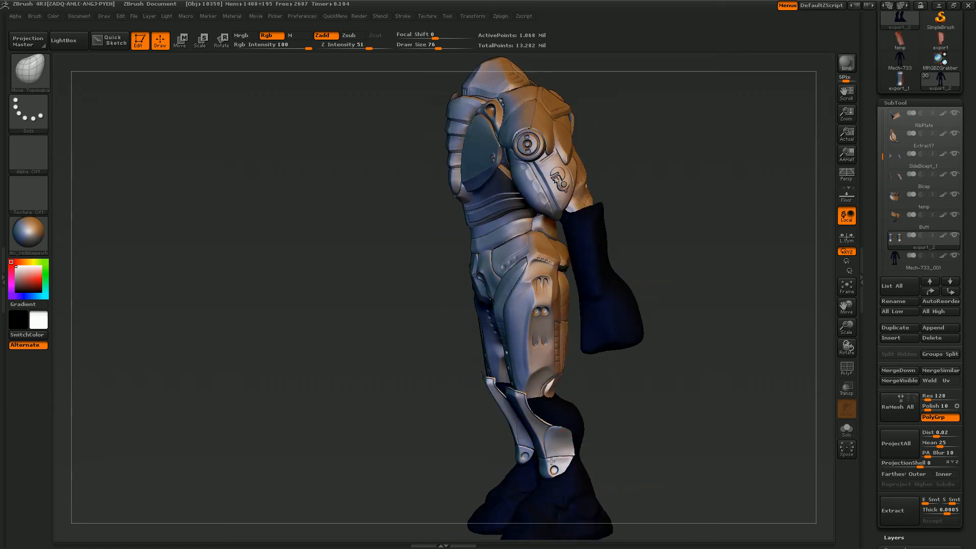
mouse_move(665, 456)
left_mouse_down()
mouse_move(688, 453)
mouse_move(590, 457)
mouse_move(500, 501)
left_mouse_up()
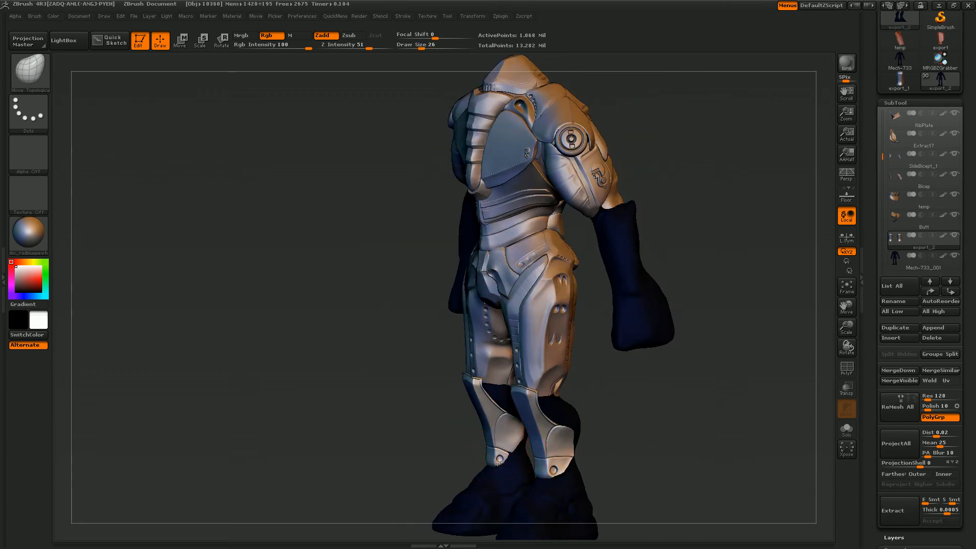
left_click_drag(643, 433, 636, 288)
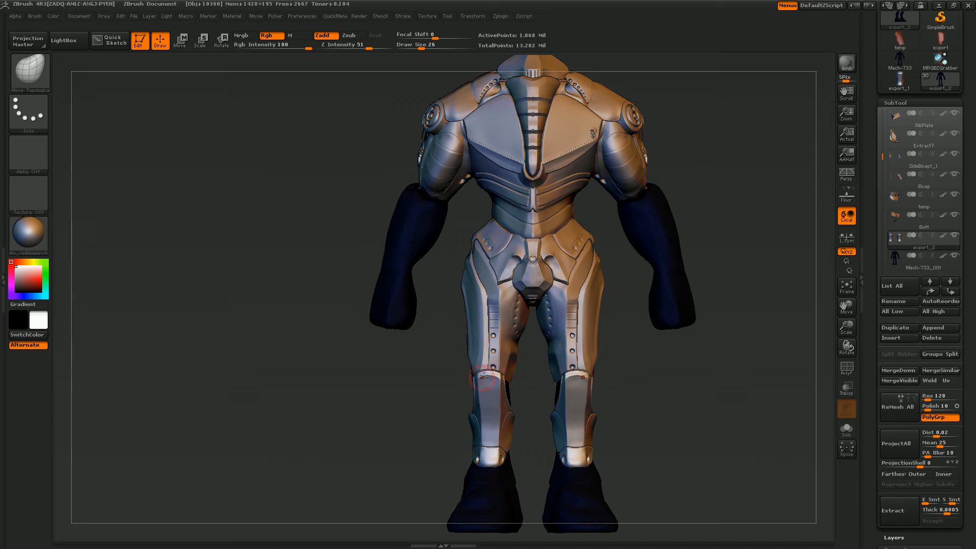
left_click_drag(668, 418, 360, 252)
- Examine the whole figure from the front, back and side to judge the shin plates' proportions
left_click_drag(685, 327, 711, 389)
left_click_drag(844, 328, 844, 300)
left_click_drag(614, 409, 464, 306)
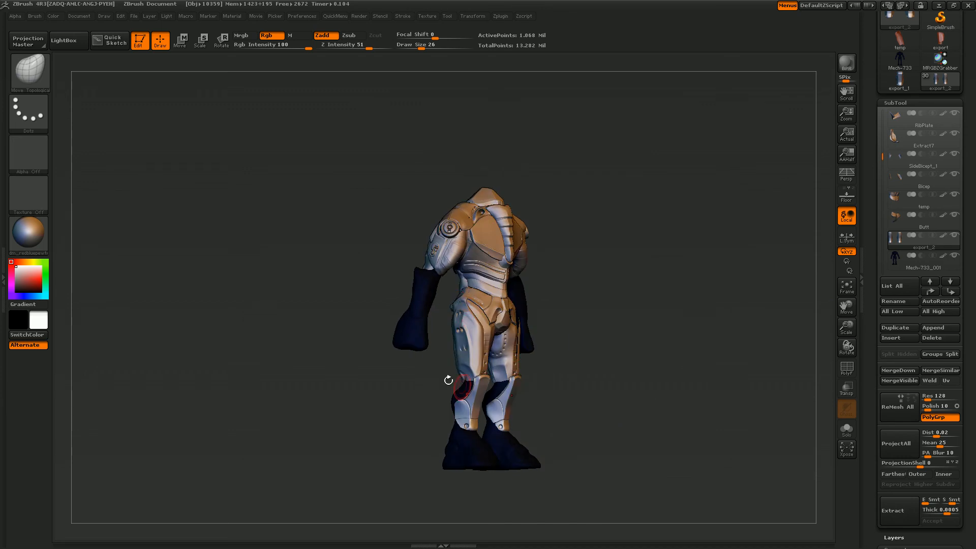
left_click_drag(579, 379, 535, 411)
left_click_drag(610, 419, 696, 383)
left_click_drag(772, 321, 691, 363)
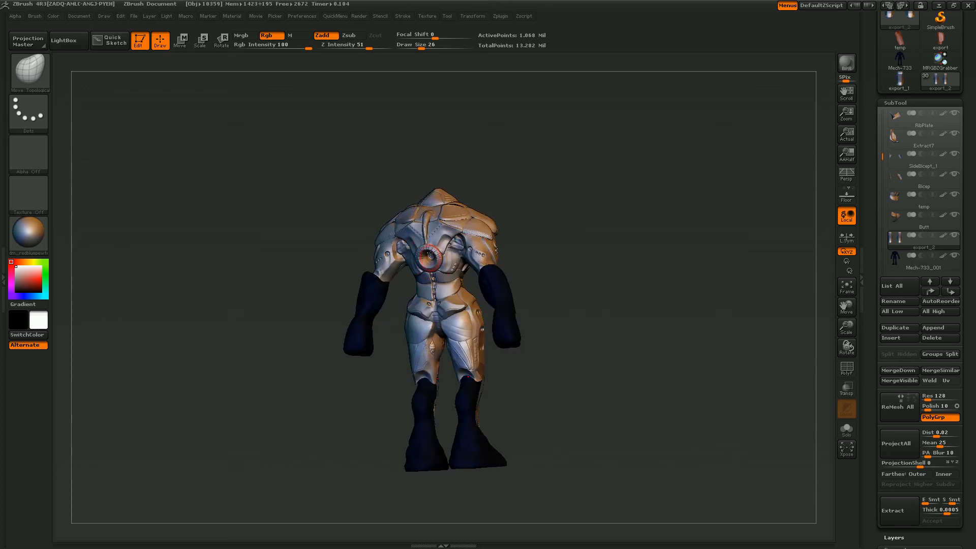
left_click_drag(614, 356, 561, 356)
left_click_drag(505, 370, 455, 300)
left_click(846, 286)
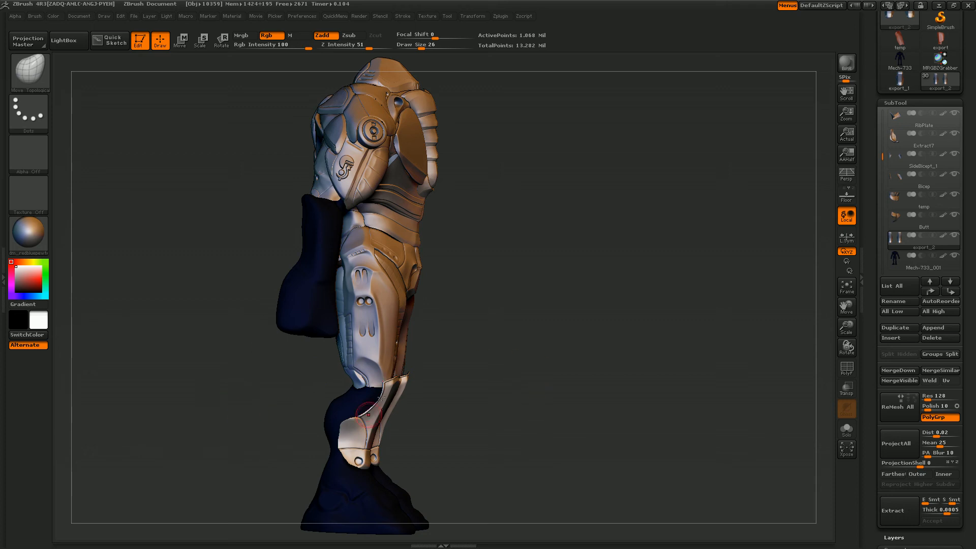
mouse_move(434, 285)
left_mouse_down("shift")
mouse_move(558, 392)
mouse_move(562, 410)
left_mouse_up("shift")
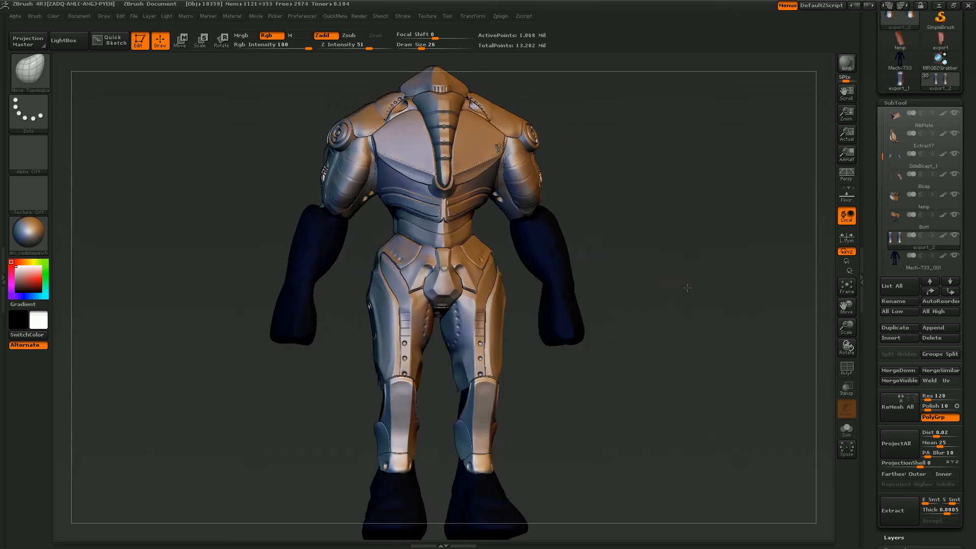
- Examine both shin plates up close from the front and outer side
left_click(847, 287)
left_click_drag(847, 329, 814, 284)
left_click_drag(642, 364, 644, 318)
left_click_drag(625, 262, 480, 254)
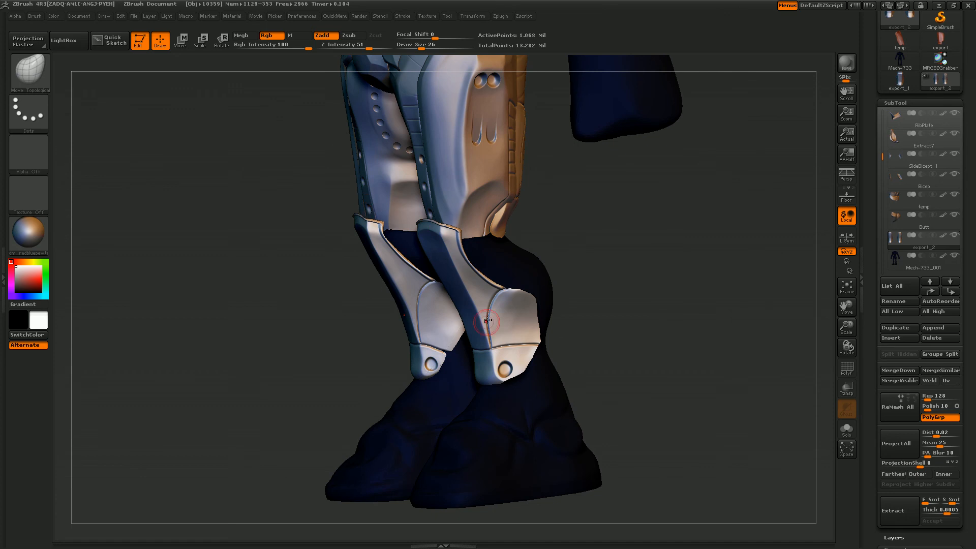
left_click_drag(543, 261, 451, 292)
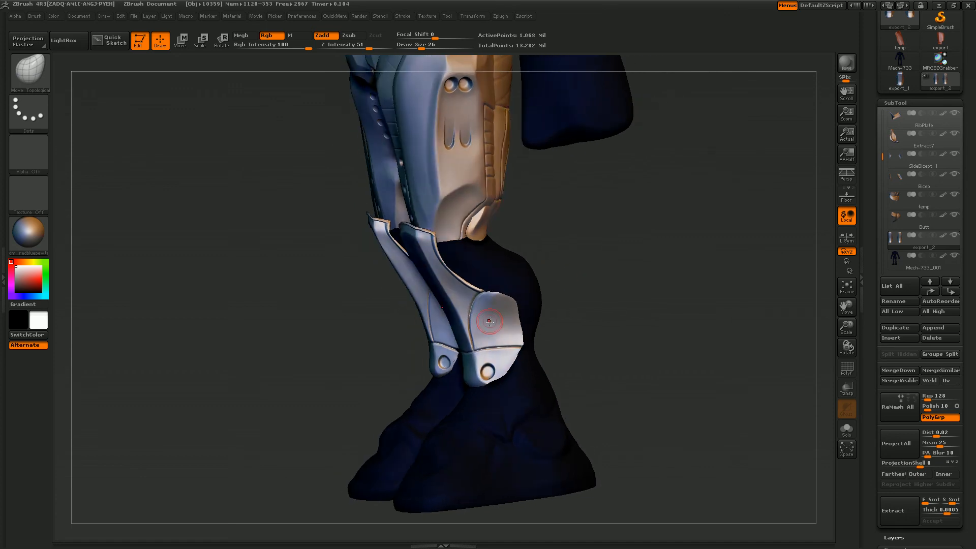
left_click_drag(612, 316, 529, 277)
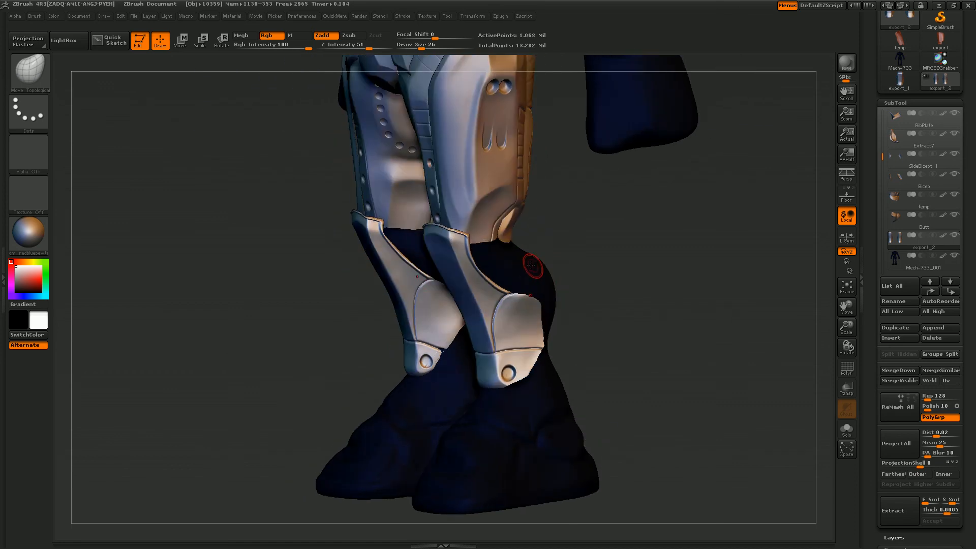
left_click_drag(630, 312, 481, 283)
left_click_drag(624, 285, 422, 290)
left_click_drag(317, 437, 478, 271)
left_click_drag(630, 286, 509, 261)
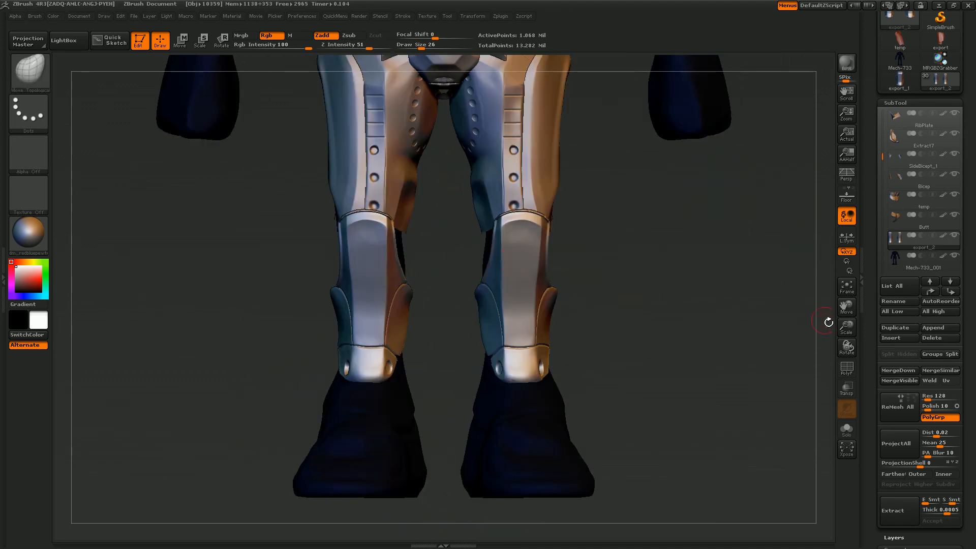
- Isolate the body subtool and fill it with a pale pink color and the current material in Mrgb mode
left_click_drag(848, 327, 854, 280)
left_click(927, 262)
left_click(852, 431)
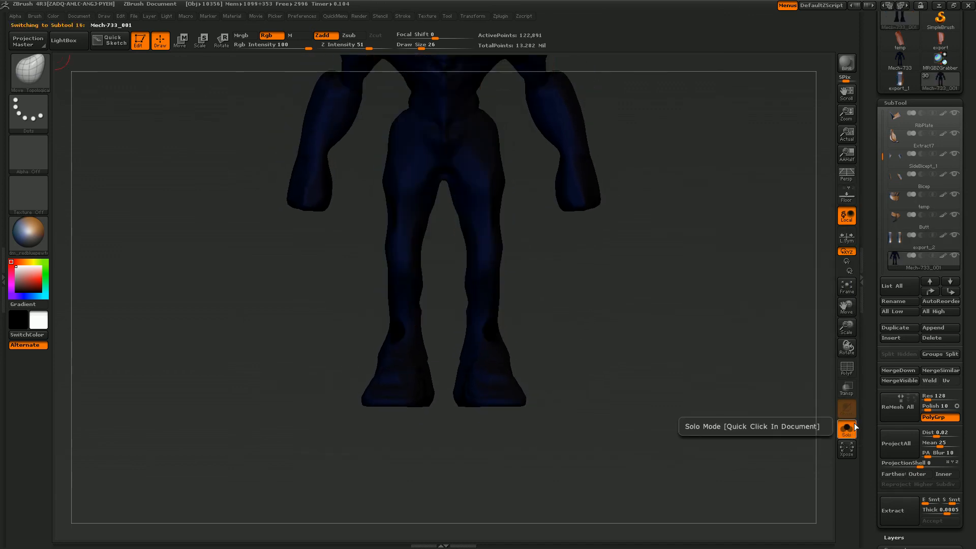
left_click(846, 286)
left_click_drag(34, 287, 22, 268)
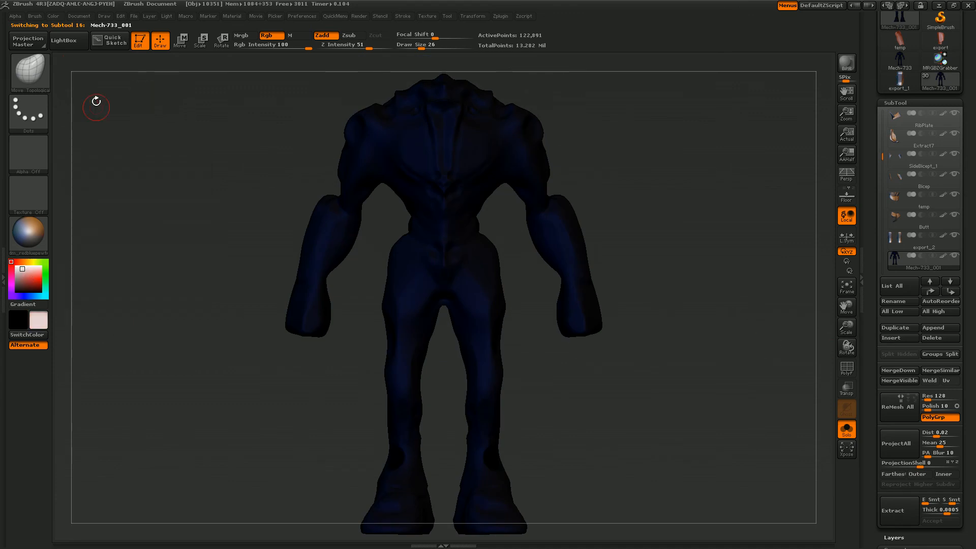
left_click(241, 35)
key("space")
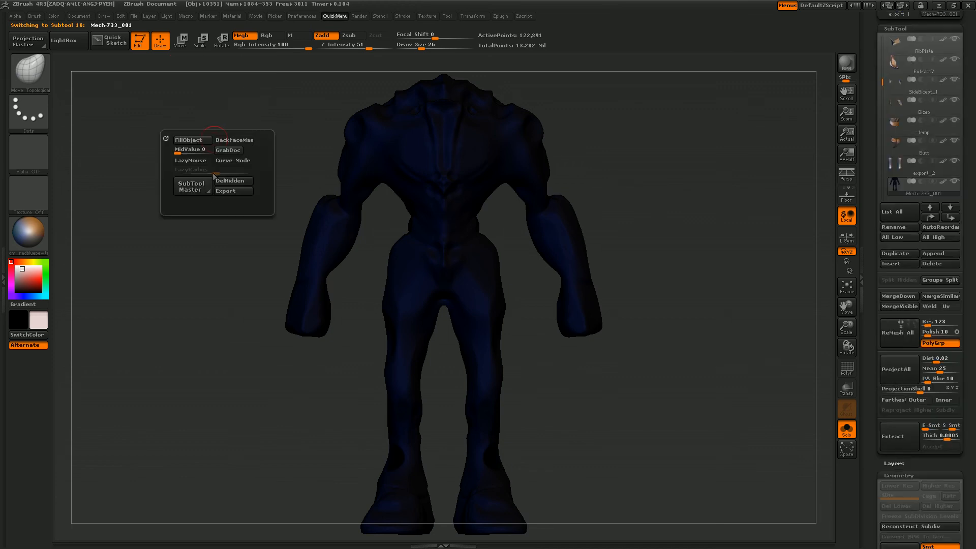
left_click(192, 141)
- Examine the filled body on its own and together with the surrounding armor
left_click_drag(636, 388, 532, 344)
left_click_drag(644, 185, 480, 427)
left_click_drag(589, 396, 640, 383)
scroll(878, 188, "down", 5)
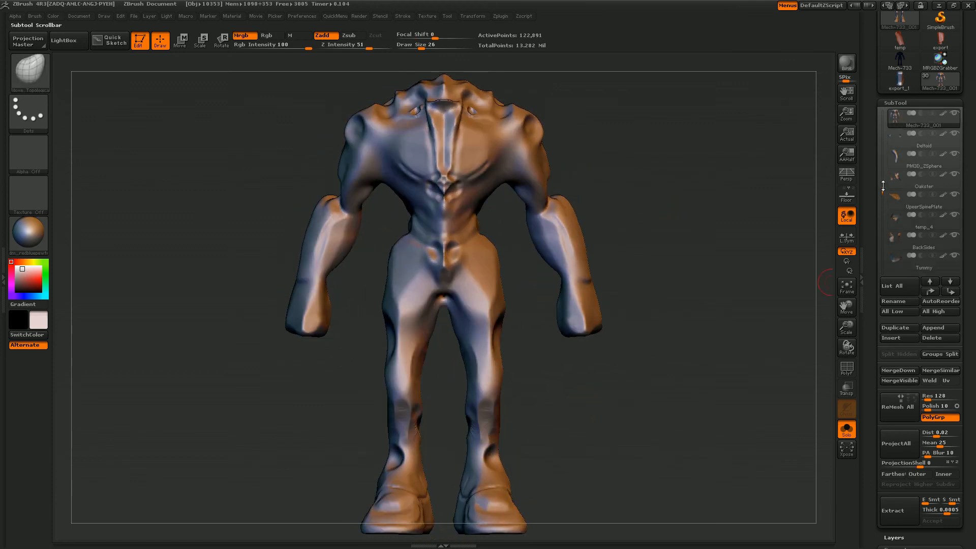
left_click(846, 433)
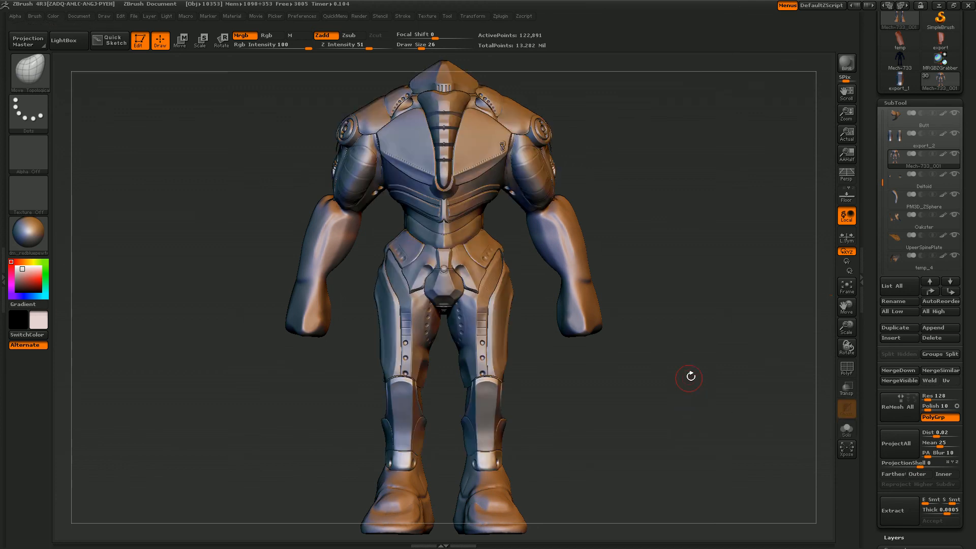
left_click(846, 430)
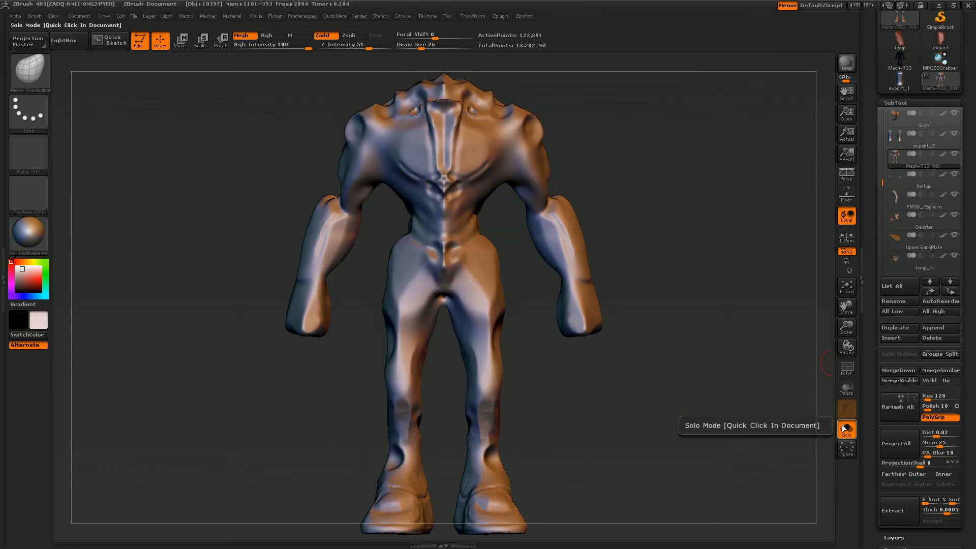
- Fill the body subtool with dark red, show all armor pieces again and view the figure from the back
left_click_drag(34, 277, 45, 281)
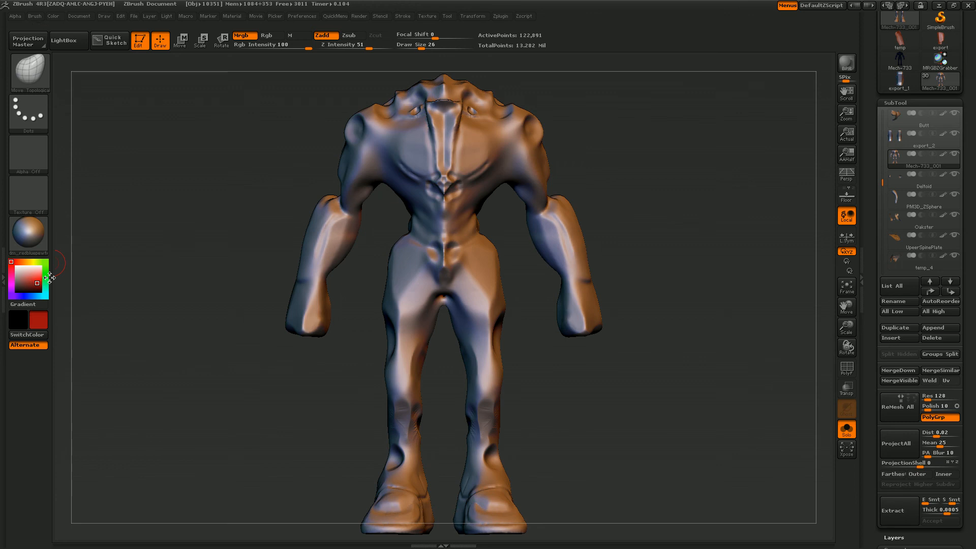
key("space")
key("space")
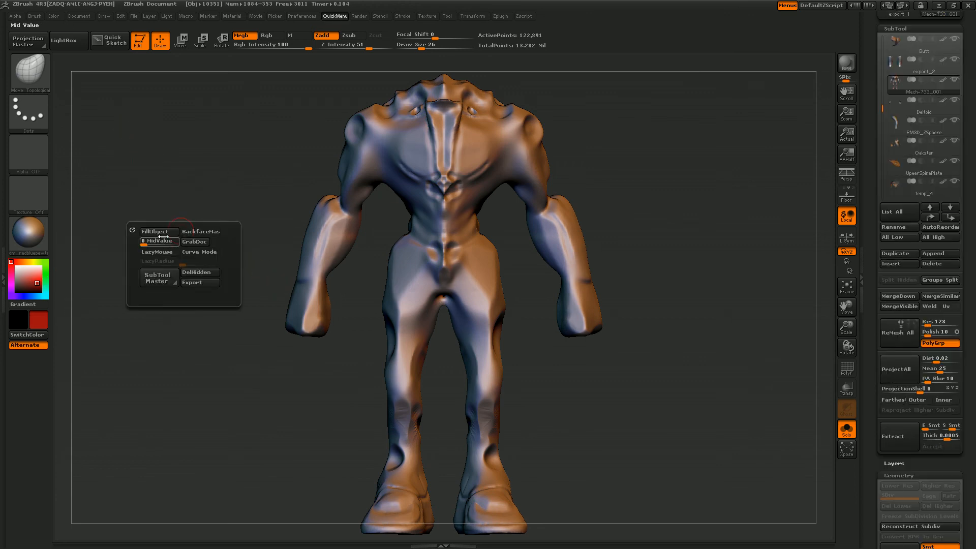
left_click(155, 231)
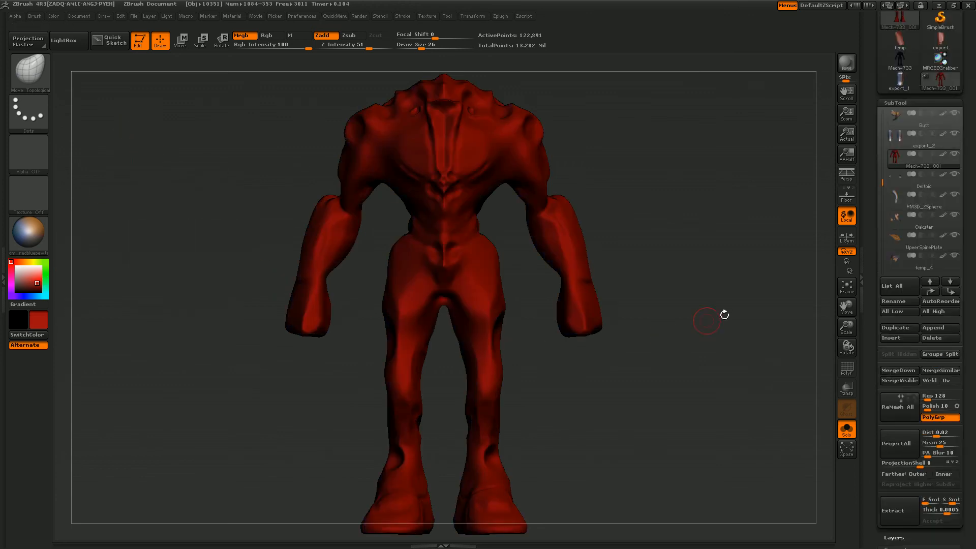
left_click(846, 429)
left_click_drag(741, 352, 652, 371)
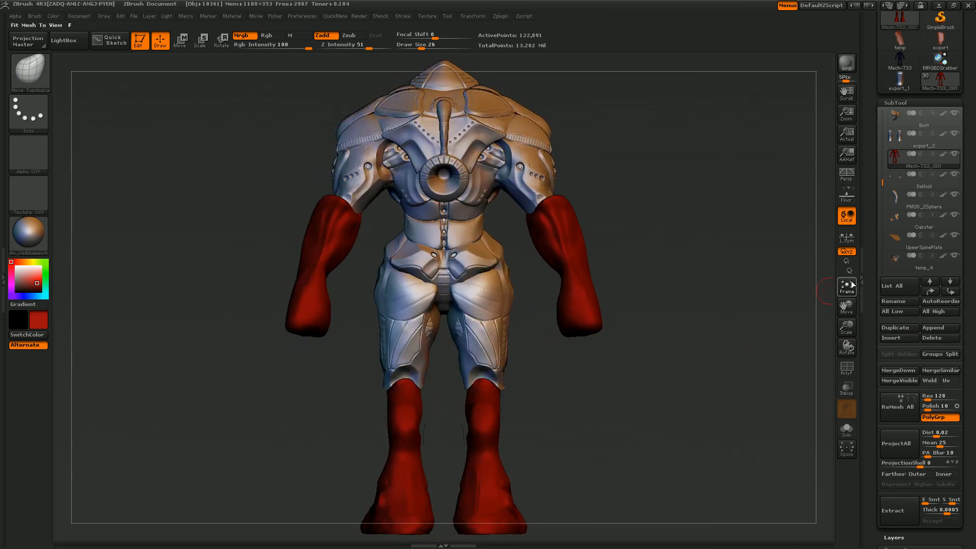
- Duplicate the dark red body subtool and hide everything on the copy except one lower leg between thigh and ankle
left_click_drag(846, 328, 816, 229)
left_click_drag(599, 392, 486, 320)
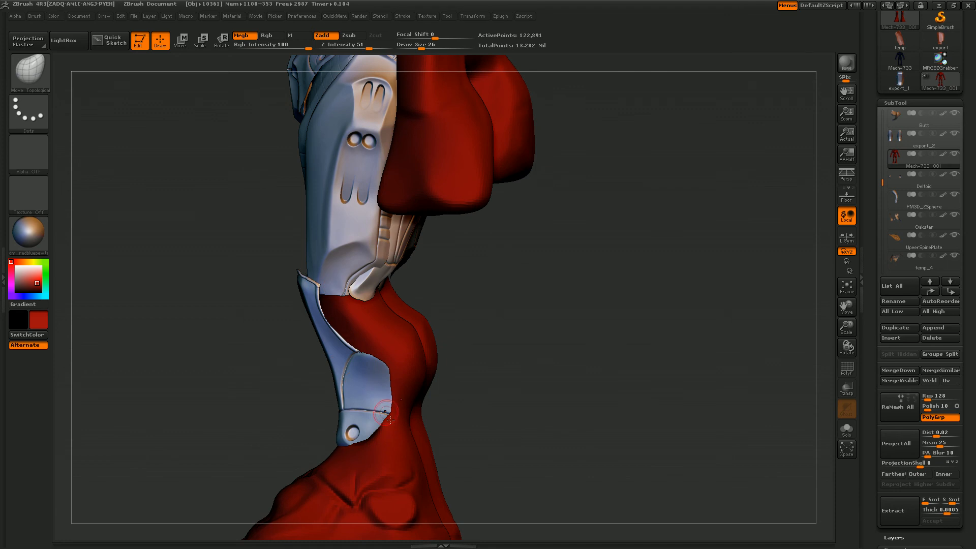
left_click(904, 327)
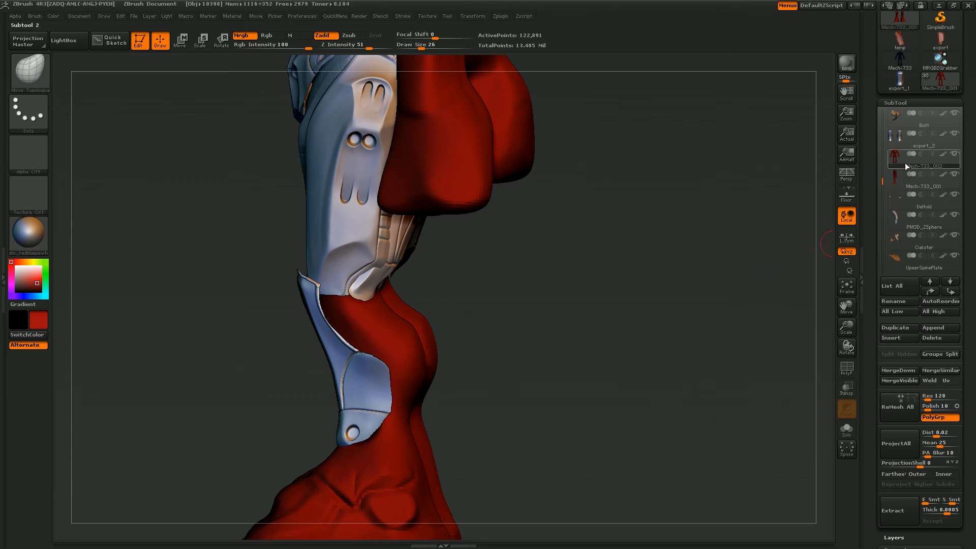
key("ctrl+shift")
mouse_move(511, 283)
left_mouse_down()
mouse_move(477, 295)
mouse_move(533, 295)
mouse_move(371, 303)
mouse_move(383, 290)
left_mouse_up()
key("ctrl+shift")
mouse_move(301, 228)
left_mouse_down("ctrl+shift")
mouse_move(234, 422)
mouse_move(305, 442)
left_mouse_up("ctrl+shift")
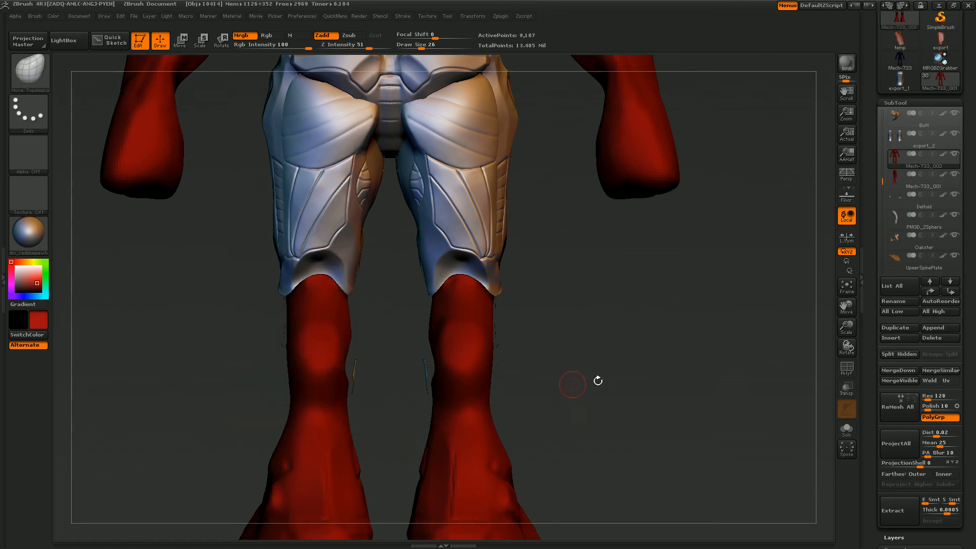
- Isolate the duplicated leg section and hide the strip above the knee
left_click(840, 429)
left_click_drag(610, 416, 676, 419)
left_click(848, 431)
left_click(849, 432)
left_click(851, 434)
left_click(851, 434)
left_click(852, 436)
left_click(854, 436)
key("ctrl+shift")
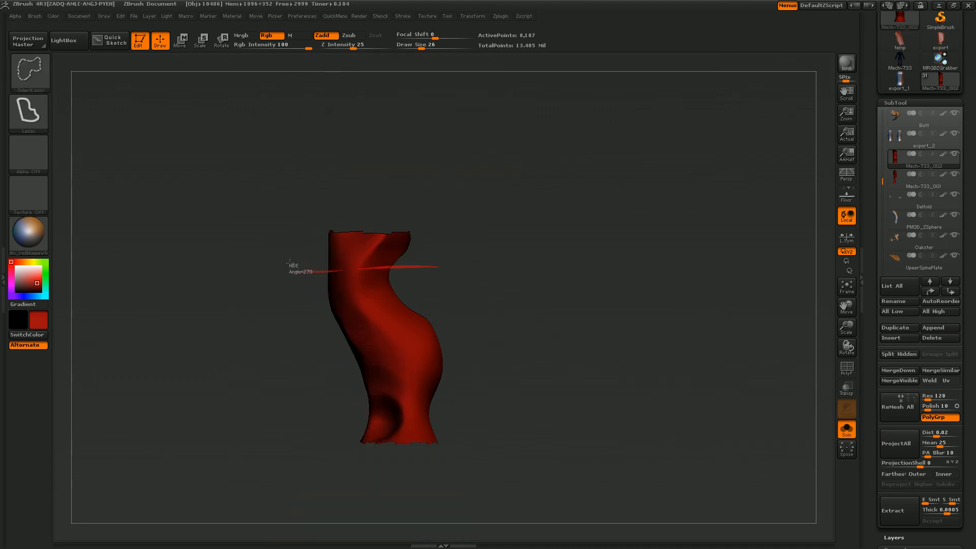
left_click_drag(292, 272, 295, 272, "ctrl+shift")
left_click(847, 432)
left_click(849, 435)
left_click(848, 435)
left_click(848, 435)
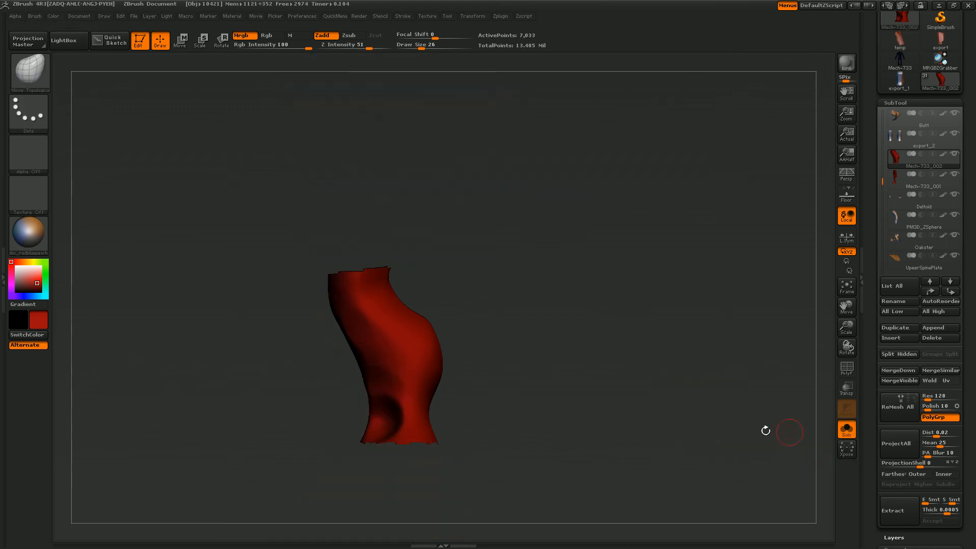
- Hide the leg section's lower strip at the ankle and compare the remaining piece with the surrounding armor
left_click_drag(442, 418, 281, 412, "ctrl+alt+shift")
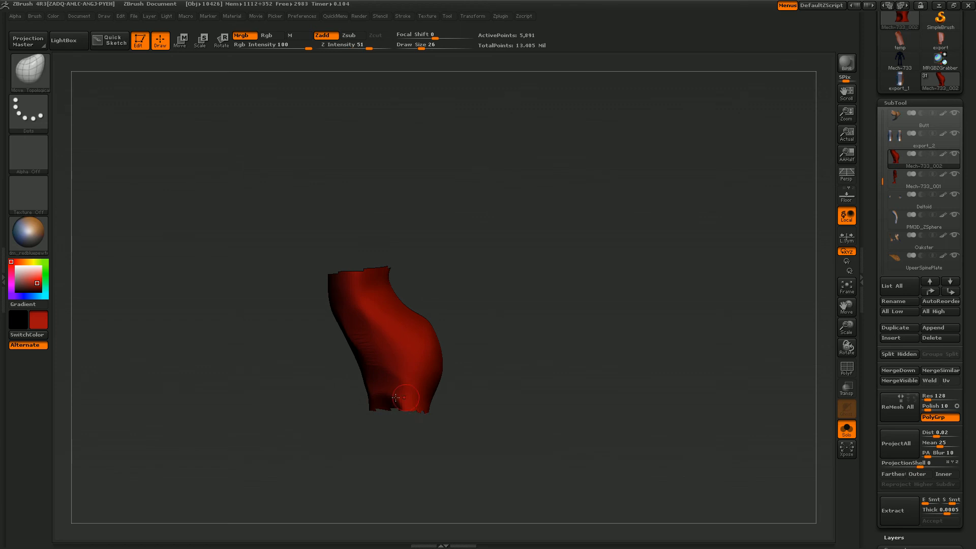
left_click_drag(720, 400, 529, 414)
left_click(848, 433)
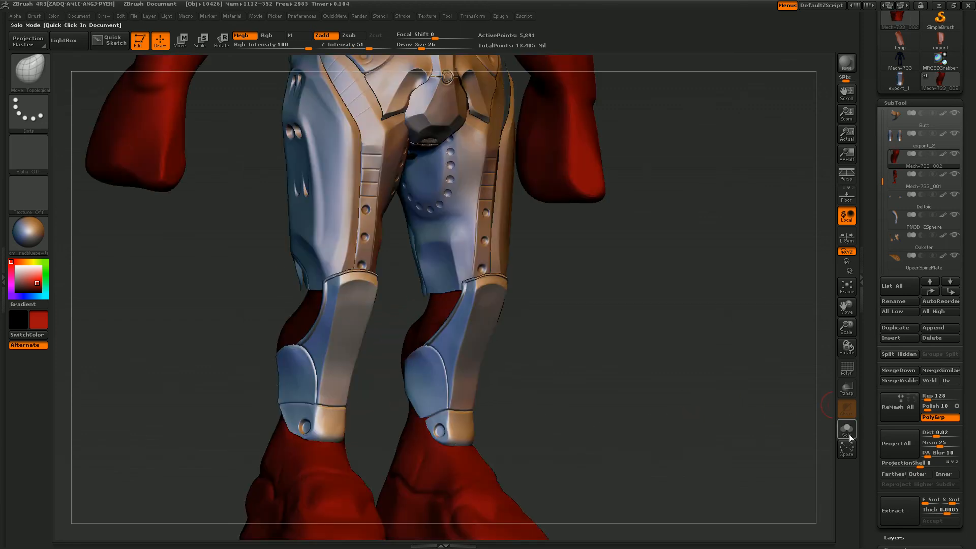
left_click(848, 433)
left_click_drag(629, 411, 671, 417)
key("ctrl+shift")
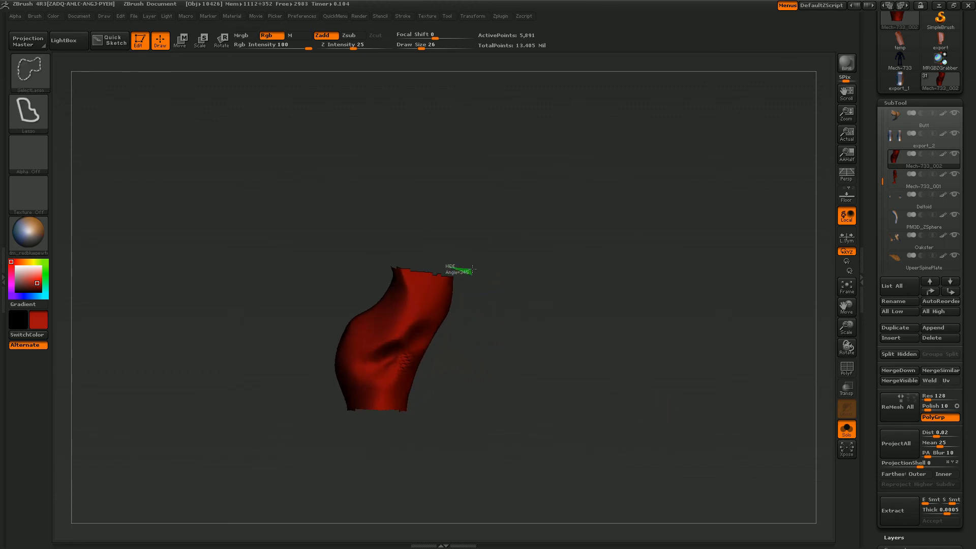
left_click(464, 267, "ctrl+shift")
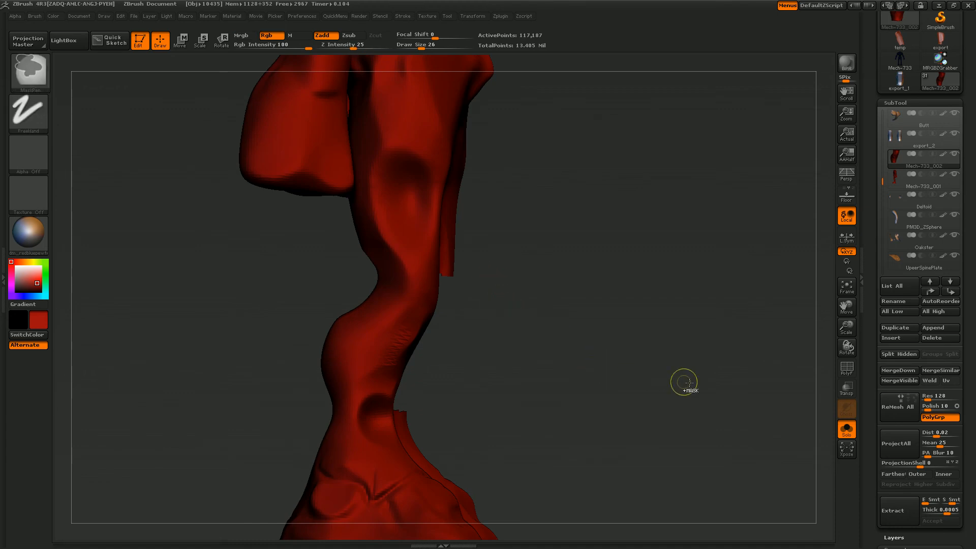
left_click(740, 392, "ctrl+shift")
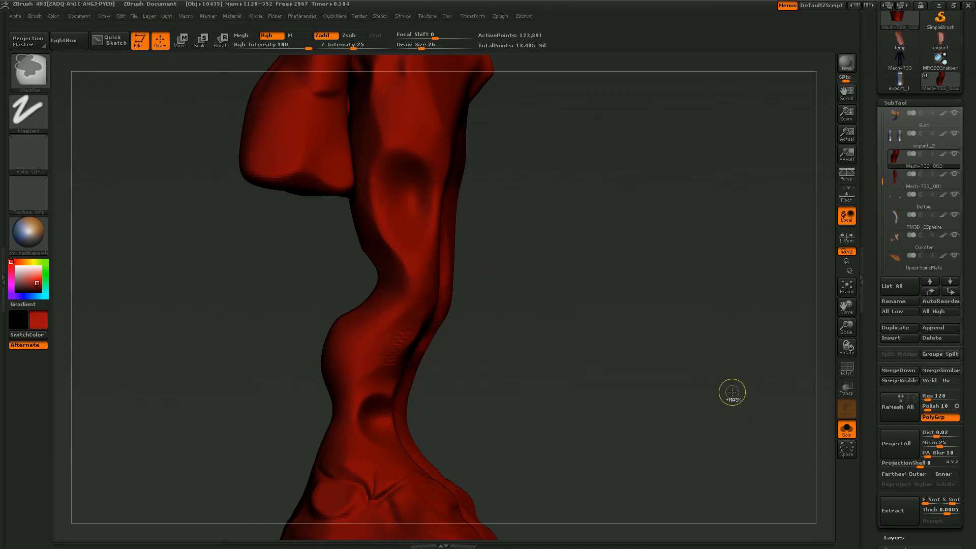
key("ctrl+z")
- Hide the front shin part of the leg section, check the calf piece against the armor and frame it
mouse_move(515, 274)
left_mouse_down("ctrl+alt+shift")
mouse_move(450, 262)
mouse_move(444, 311)
mouse_move(413, 359)
mouse_move(403, 448)
mouse_move(432, 444)
left_mouse_up("ctrl+alt+shift")
left_click_drag(622, 434, 682, 446)
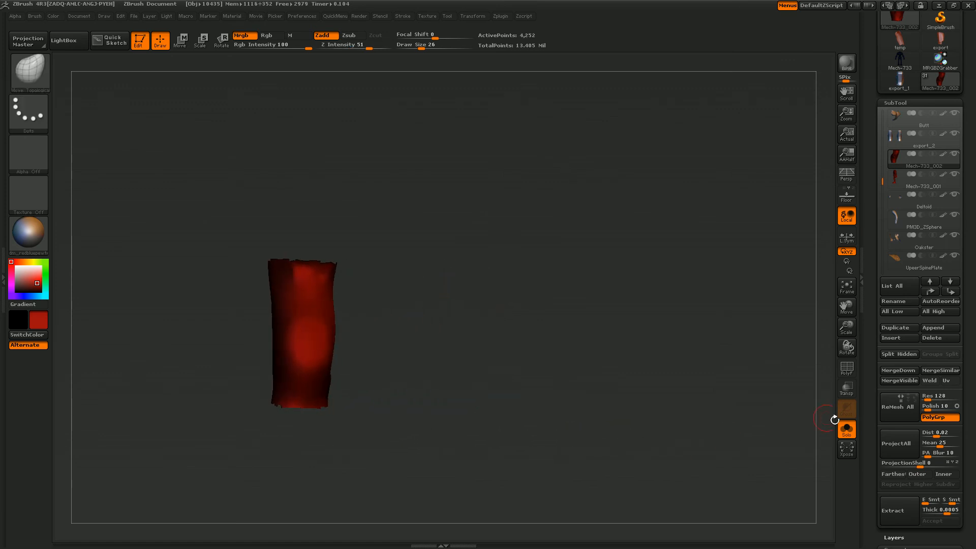
left_click(846, 430)
left_click_drag(799, 438, 840, 429)
left_click(844, 430)
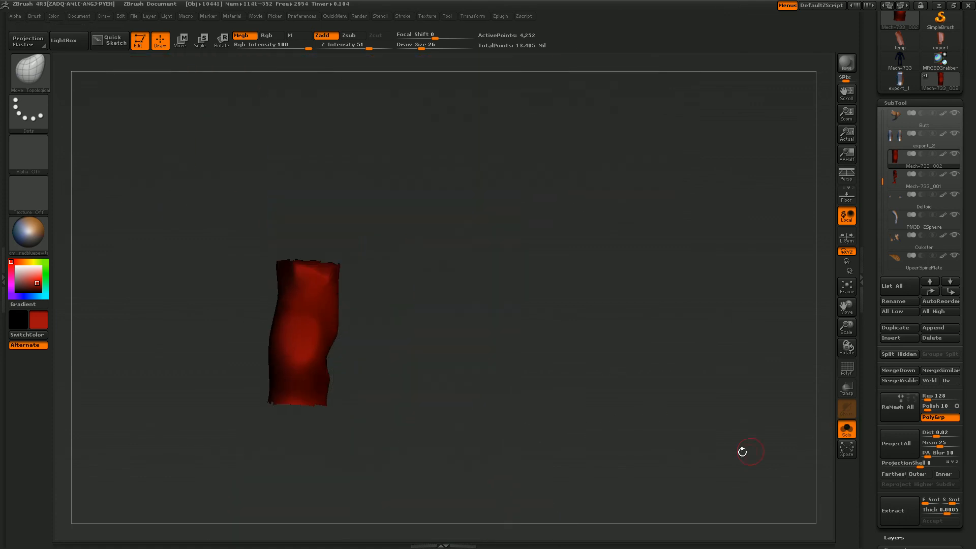
left_click(846, 288)
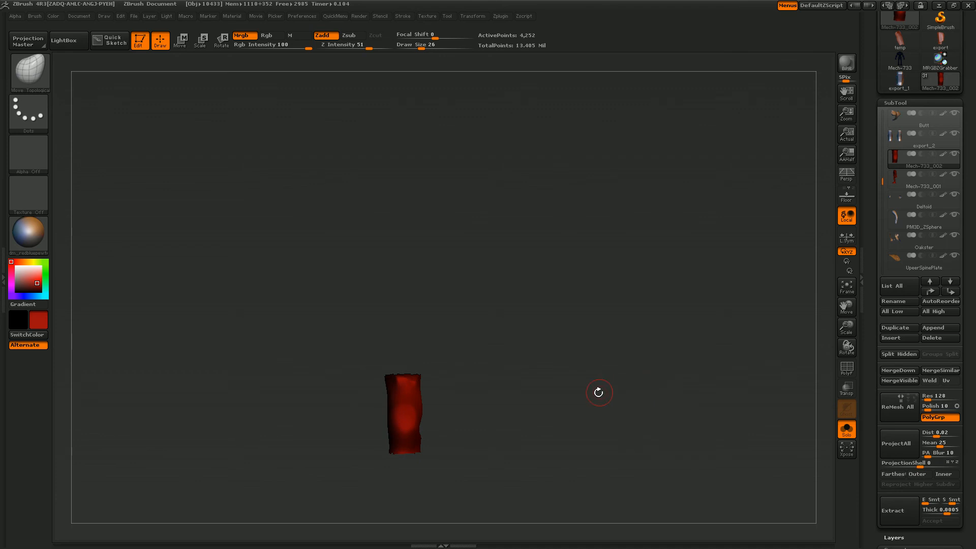
- Delete the hidden geometry and export the calf piece as temp.OBJ in the Mech-732 folder, replacing the existing file
key("space")
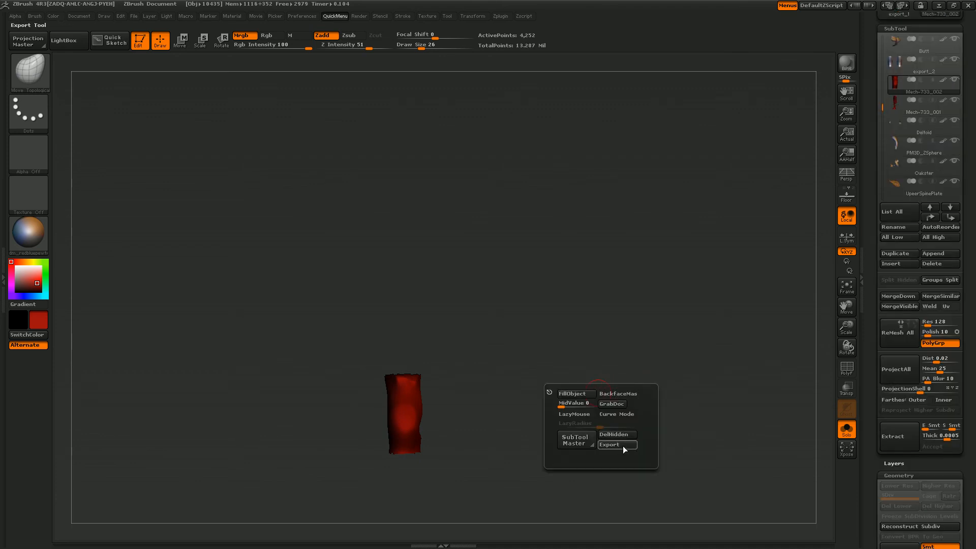
left_click(620, 444)
left_click(117, 93)
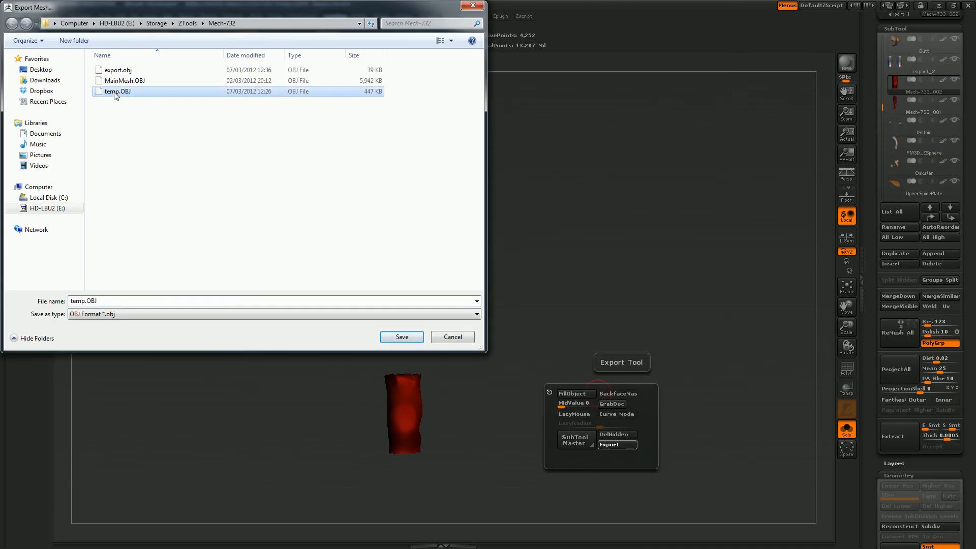
double_click(117, 92)
left_click(523, 272)
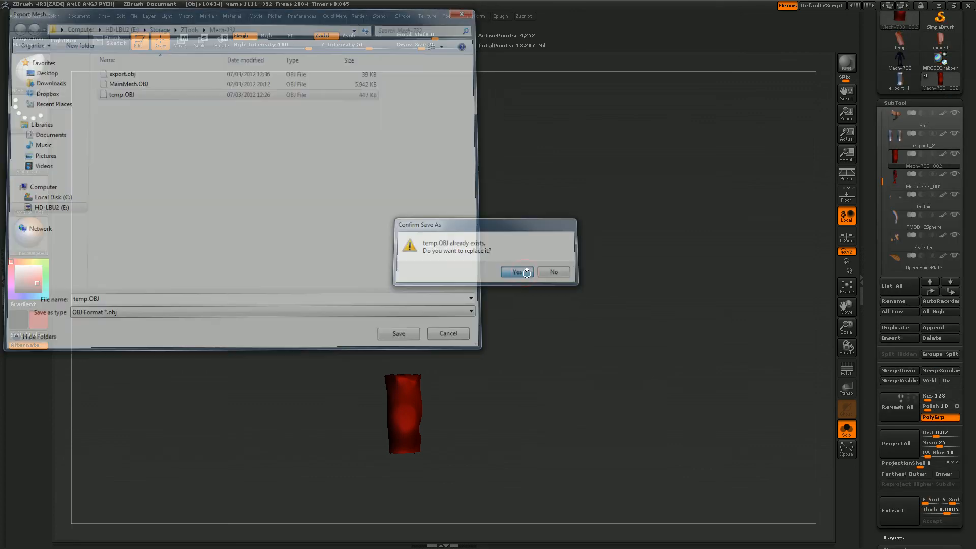
- Switch to 3D-Coat and start a new scene without saving the changes in the current one
left_click(939, 6)
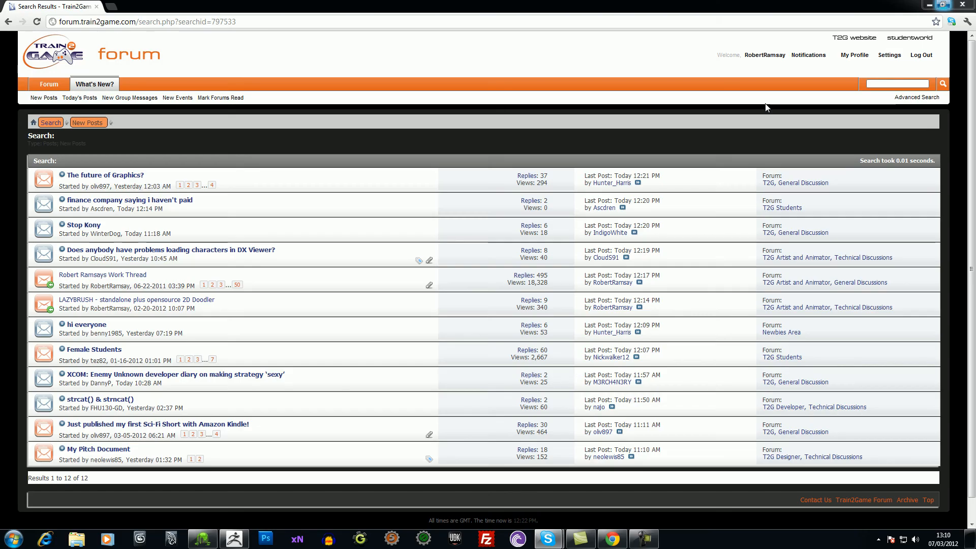
left_click(203, 540)
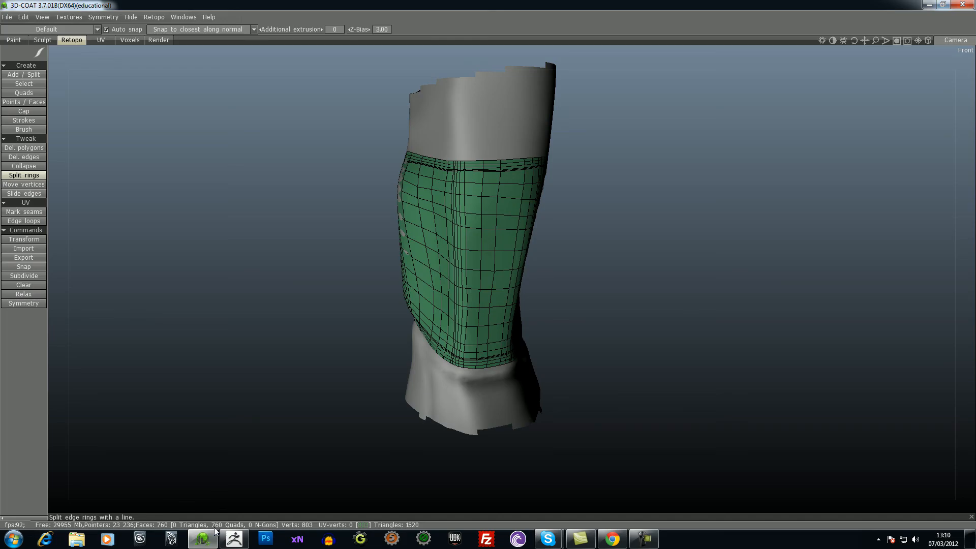
left_click(4, 16)
left_click(9, 19)
left_click(9, 19)
left_click(16, 34)
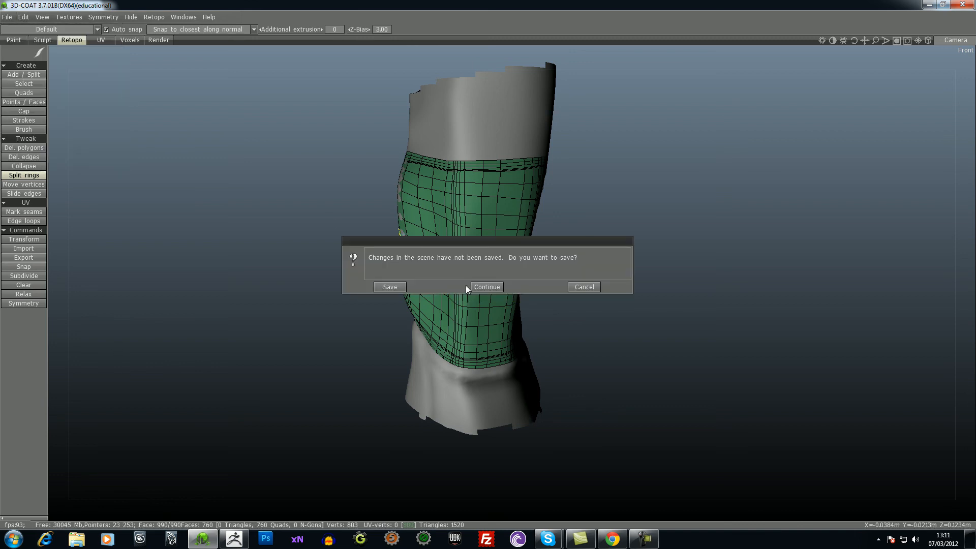
left_click(480, 288)
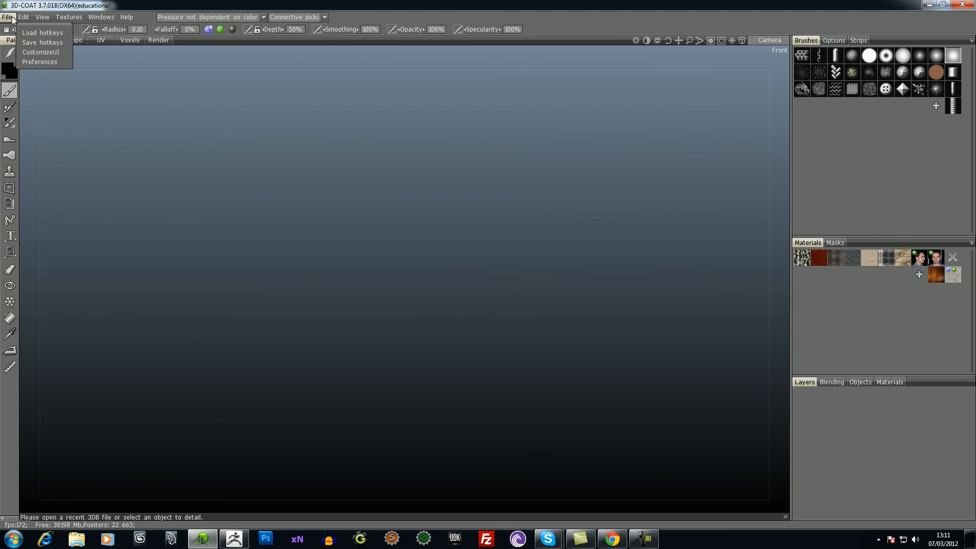
- Import temp.OBJ from the Mech-732 folder as a reference mesh and turn the view to its side
mouse_move(8, 17)
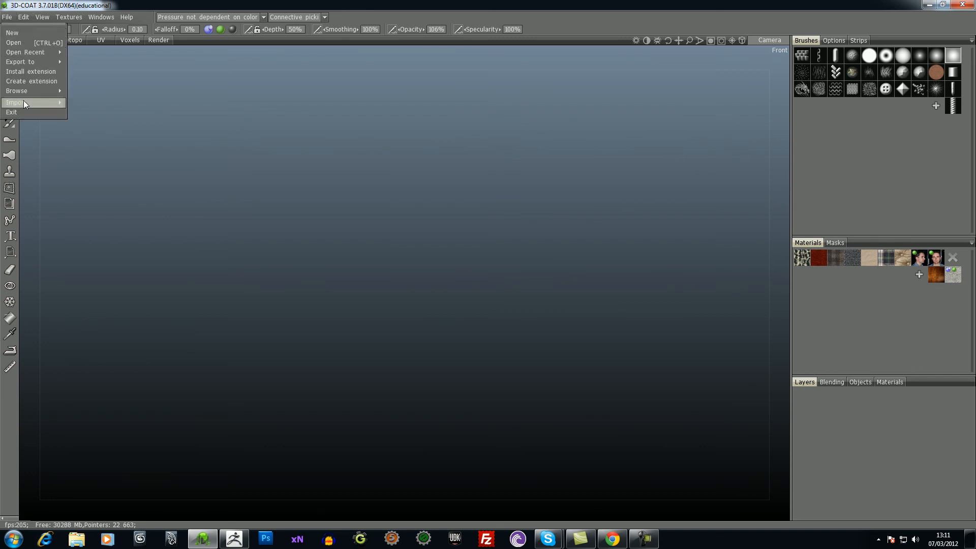
mouse_move(24, 102)
left_click(138, 159)
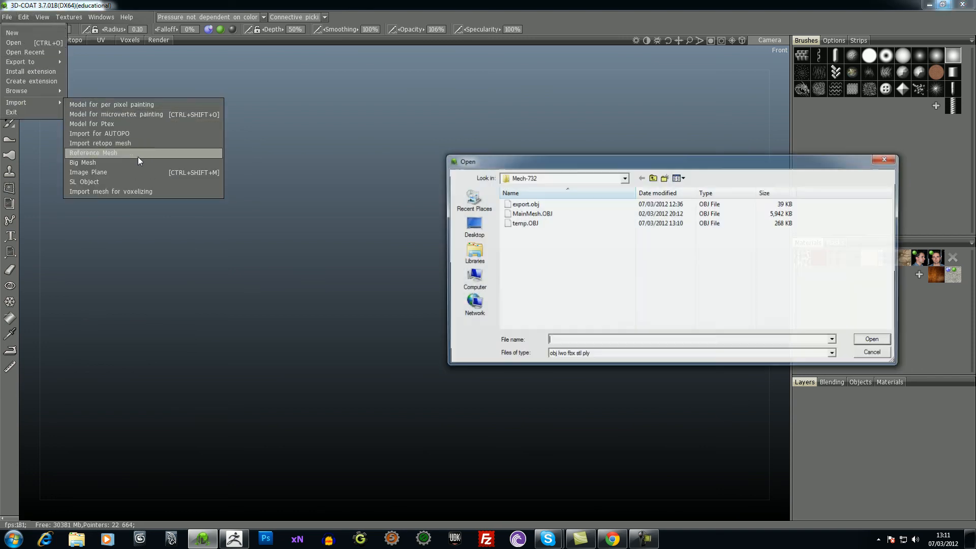
left_click(515, 226)
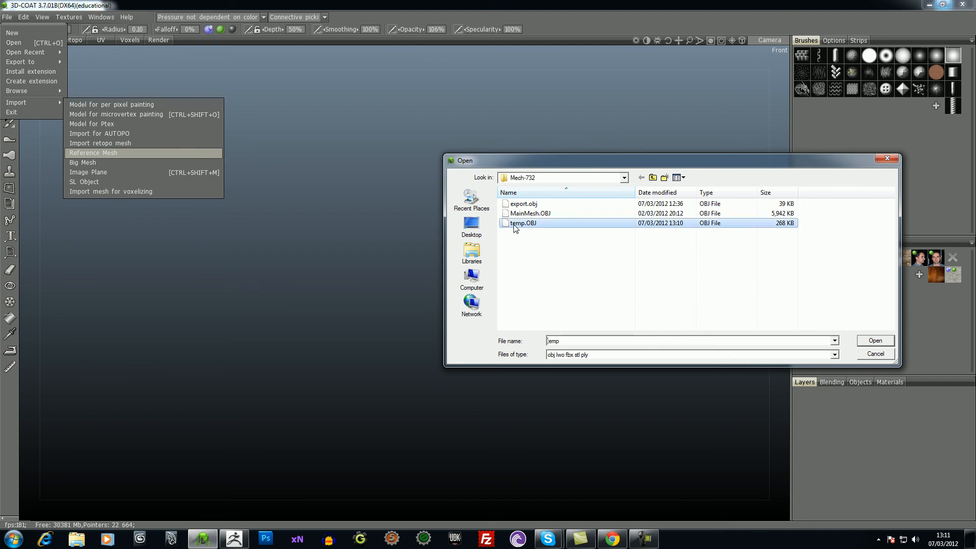
double_click(515, 226)
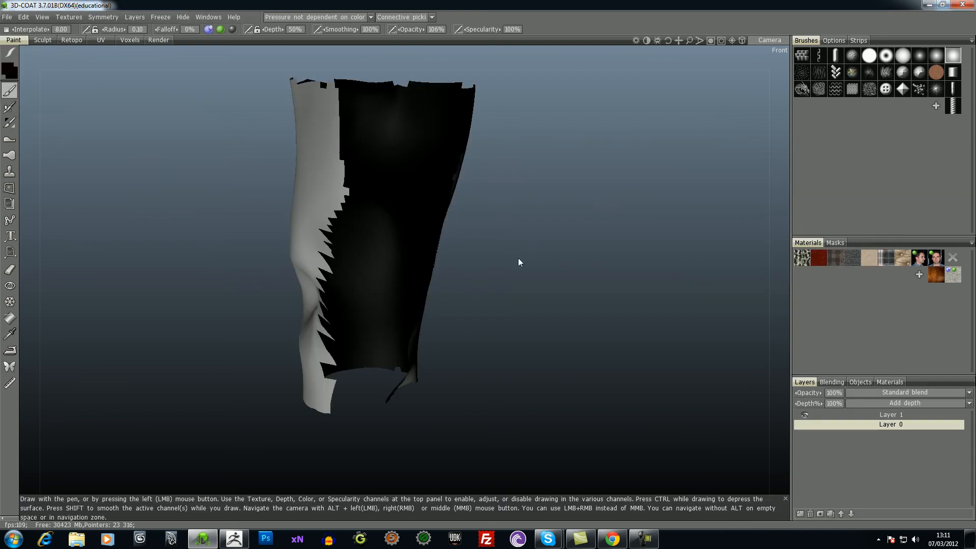
left_click_drag(605, 290, 488, 303)
- Enter the Retopo workspace, close the Groups and UV preview windows and view the calf from the back
left_click(79, 39)
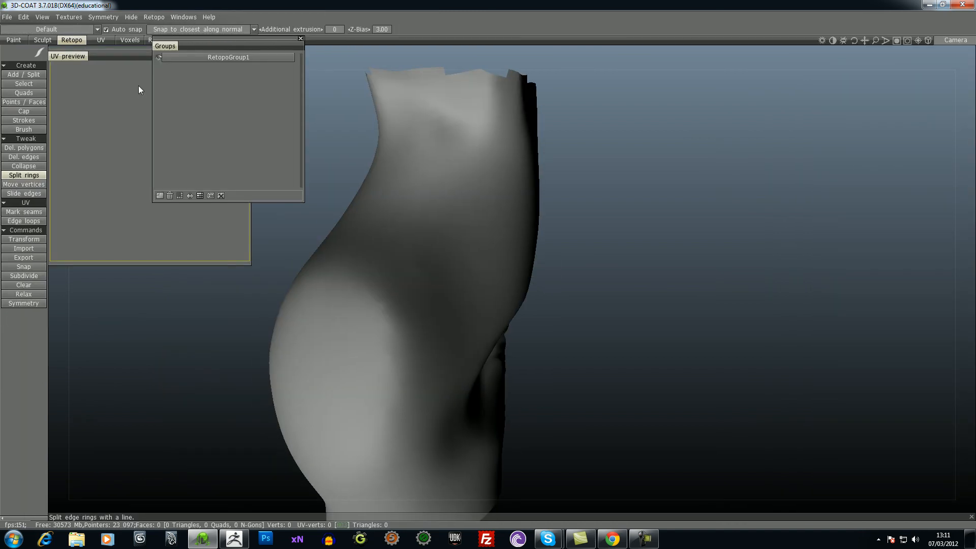
left_click(300, 39)
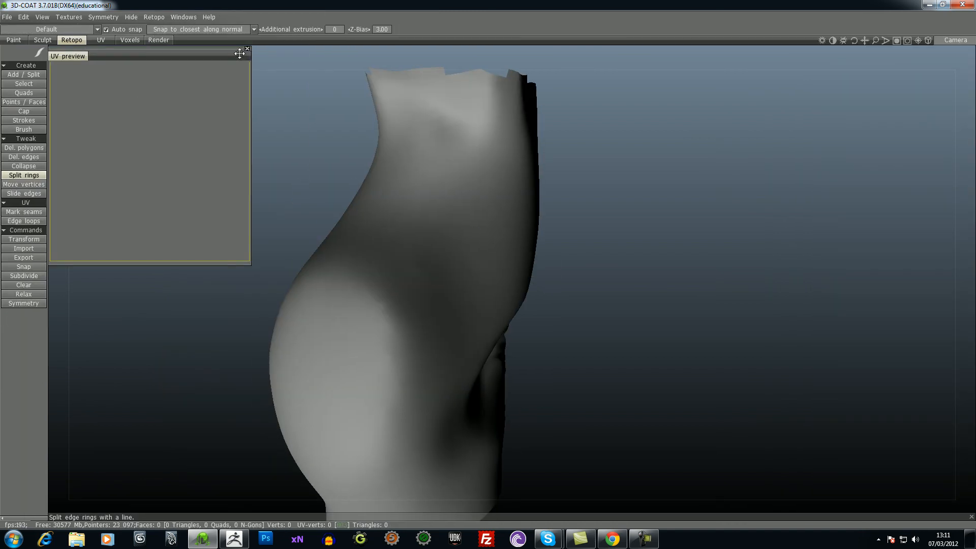
left_click(248, 50)
left_click(30, 93)
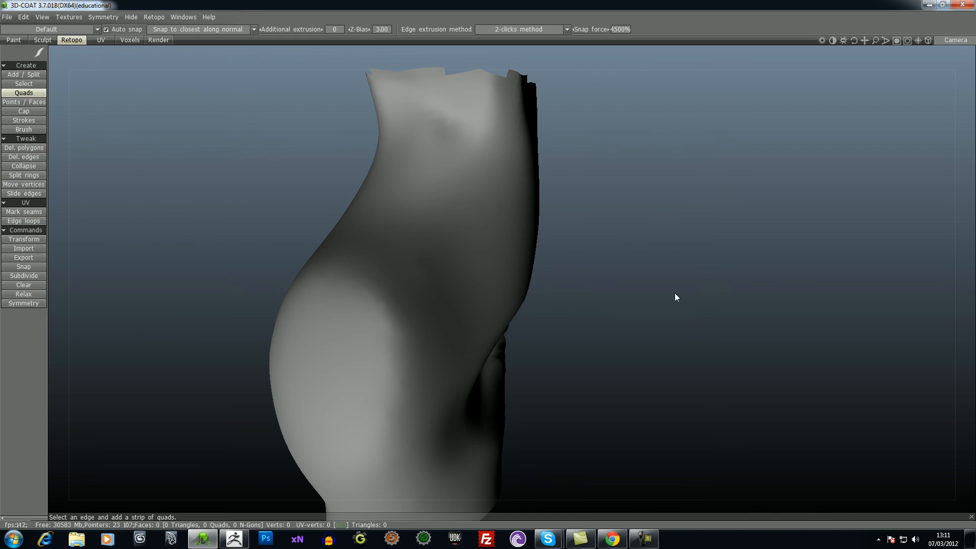
right_click_drag(653, 262, 677, 421)
left_click_drag(577, 285, 632, 265)
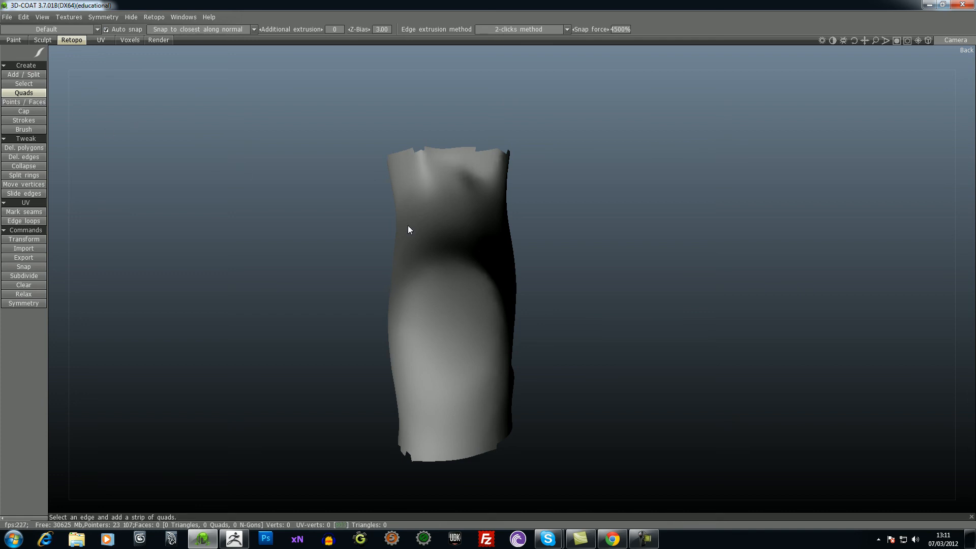
- Create two side-by-side quads on the upper back of the calf with the Points / Faces tool
left_click(41, 102)
left_click(444, 258)
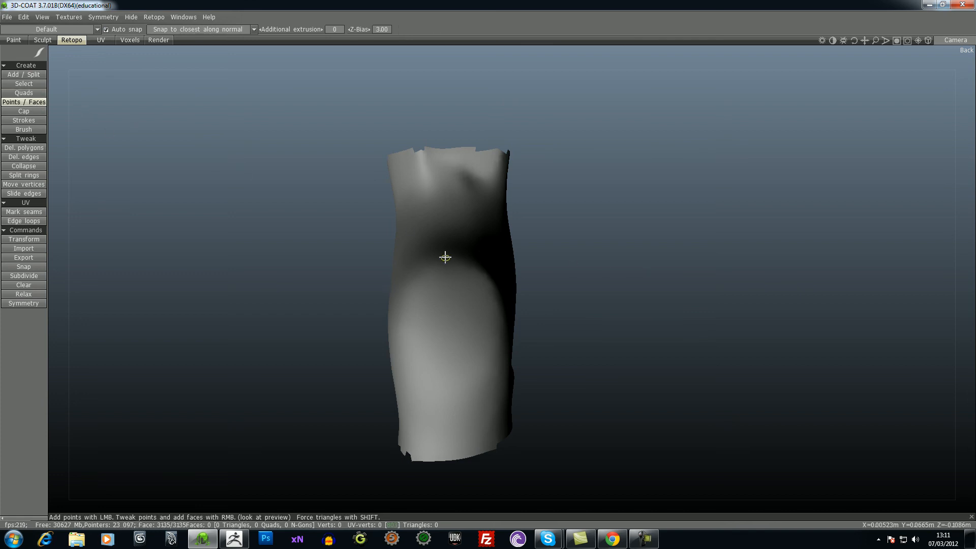
left_click(444, 292)
left_click(470, 294)
left_click(473, 267)
right_click(454, 271)
left_click(417, 266)
left_click(417, 293)
right_click(431, 278)
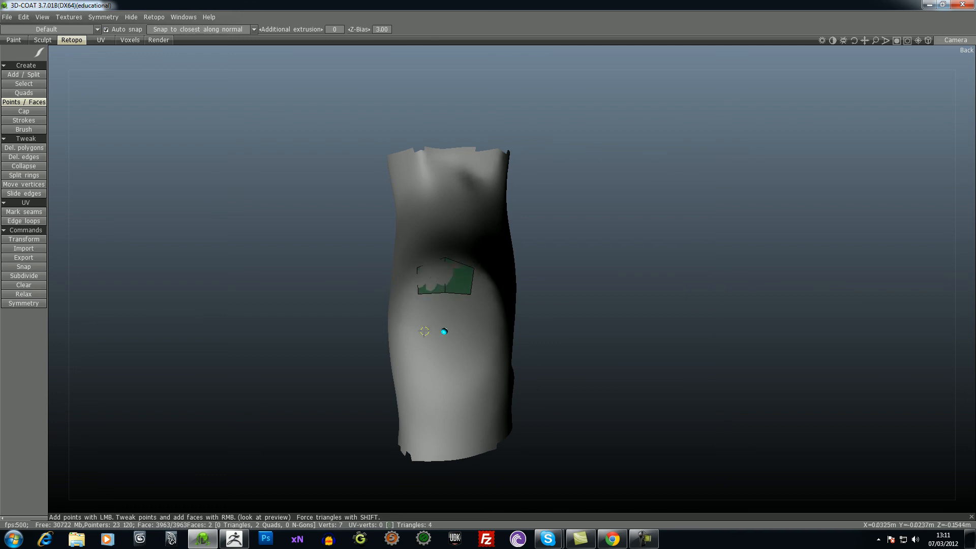
- Extend the retopology patch down the back of the calf with three more rows of two quads
left_click(470, 333)
right_click(457, 313)
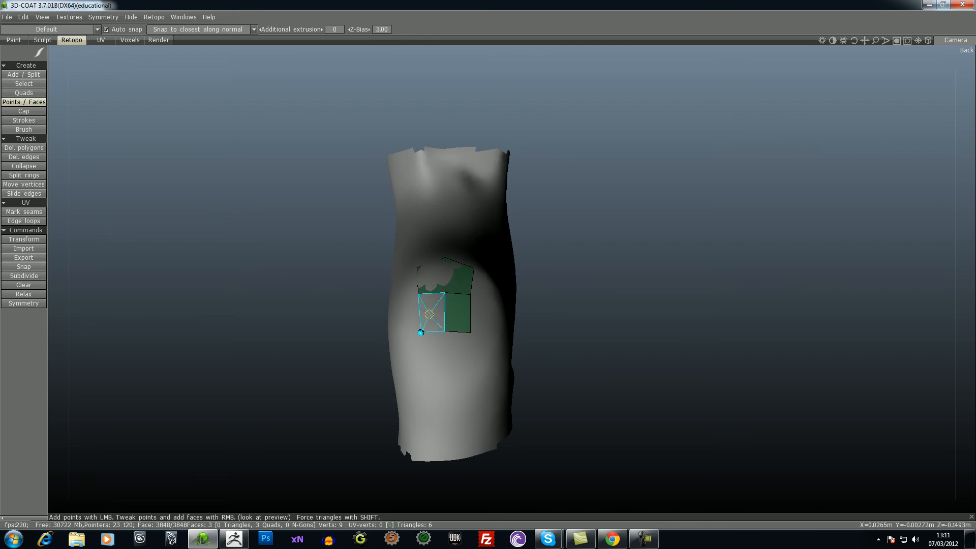
right_click(431, 313)
left_click(445, 370)
left_click(471, 367)
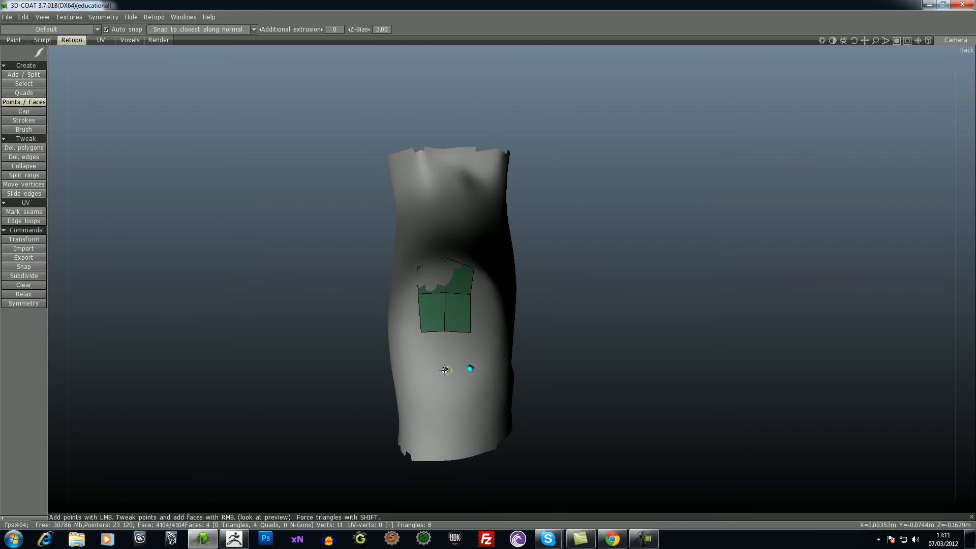
left_click(426, 370)
right_click(432, 351)
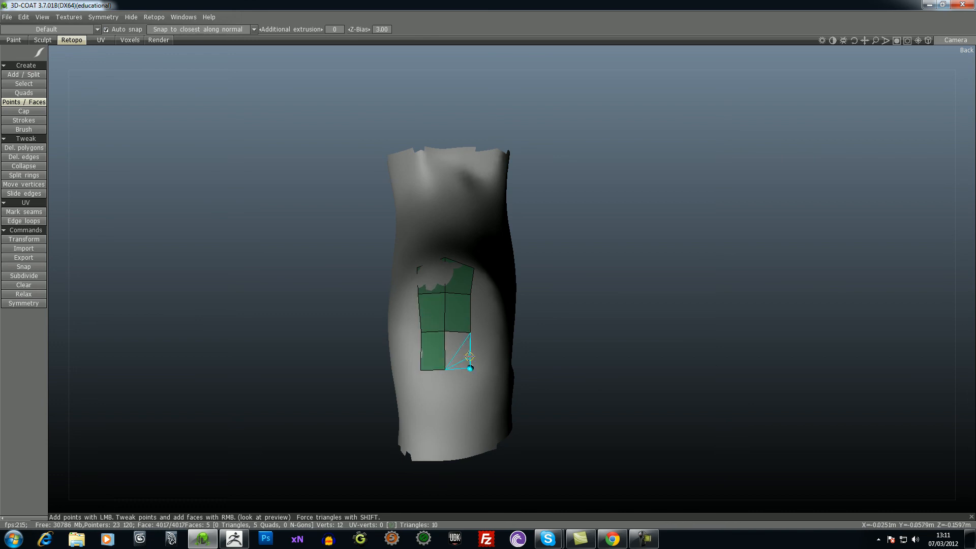
right_click(457, 350)
left_click(447, 402)
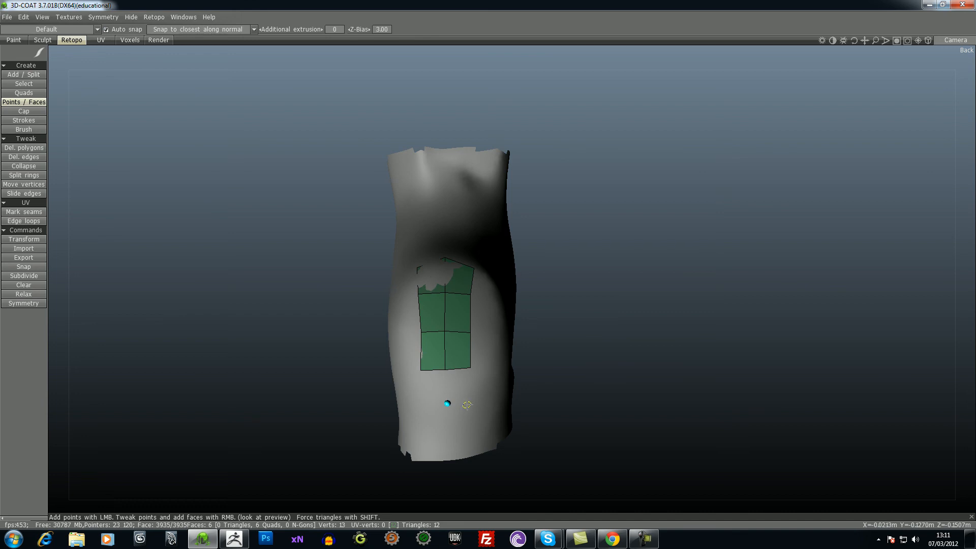
left_click(425, 404)
right_click(434, 390)
right_click(456, 388)
- Add one quad on each outer side of the patch's top row, wrapping around the calf
left_click_drag(592, 379, 532, 353)
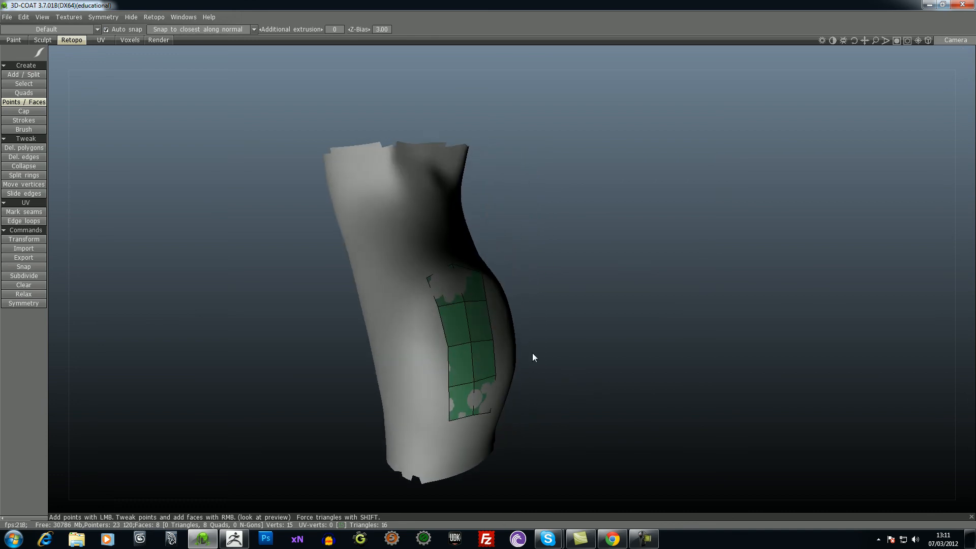
left_click(406, 302)
left_click(419, 311)
right_click(423, 299)
left_click_drag(618, 347, 514, 293)
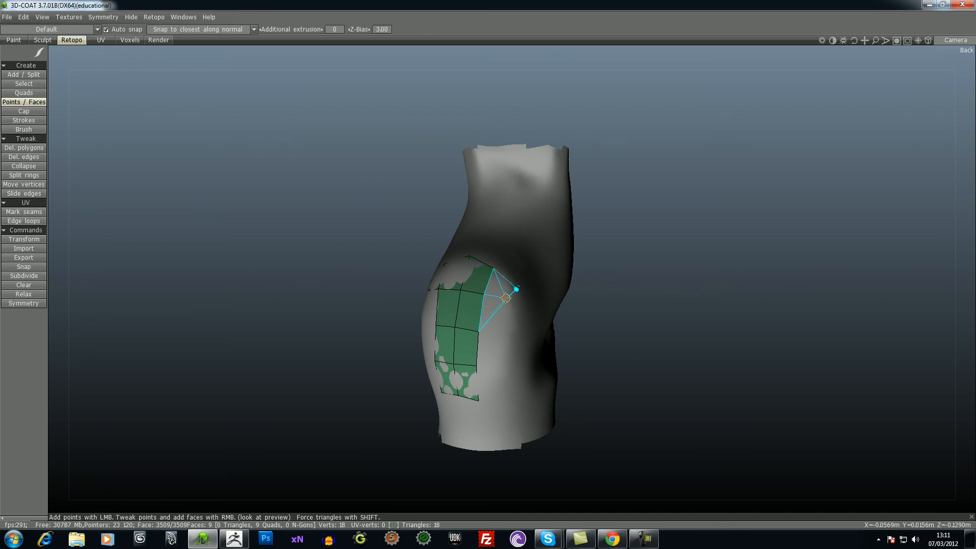
left_click(508, 298)
right_click(500, 287)
left_click_drag(697, 376, 730, 322)
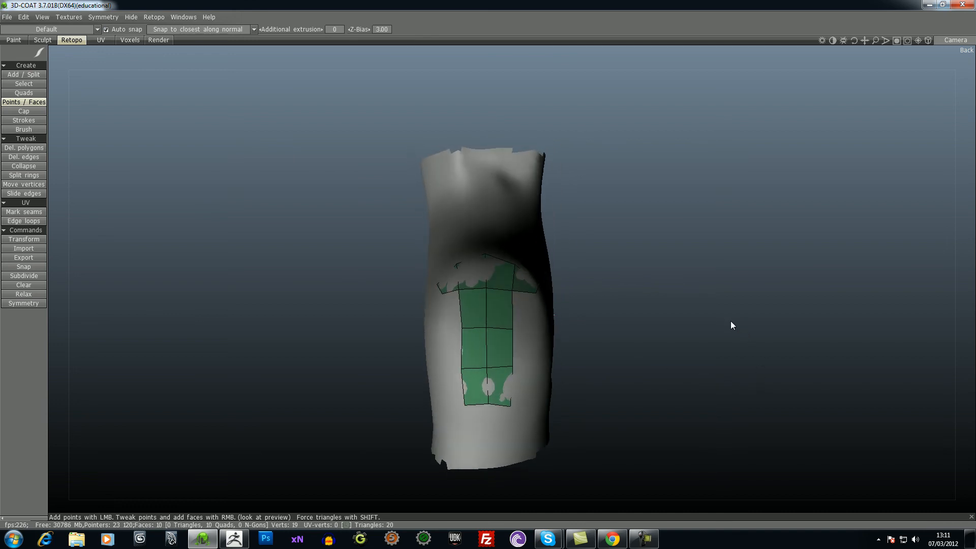